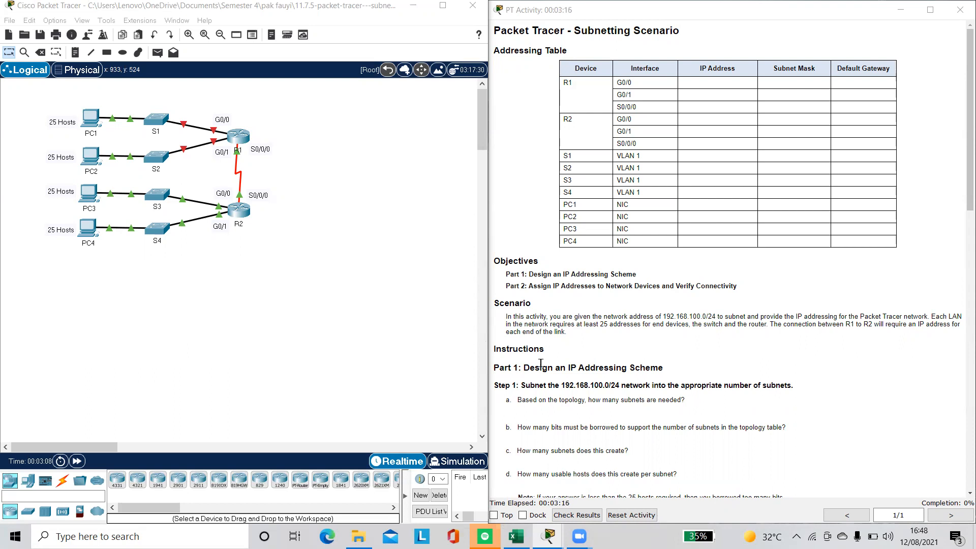
# Draw an orange (#ffaa00) filled rectangle around PC1 and S1 in the topology to mark their LAN.
pyautogui.scroll(-5, 541, 365)
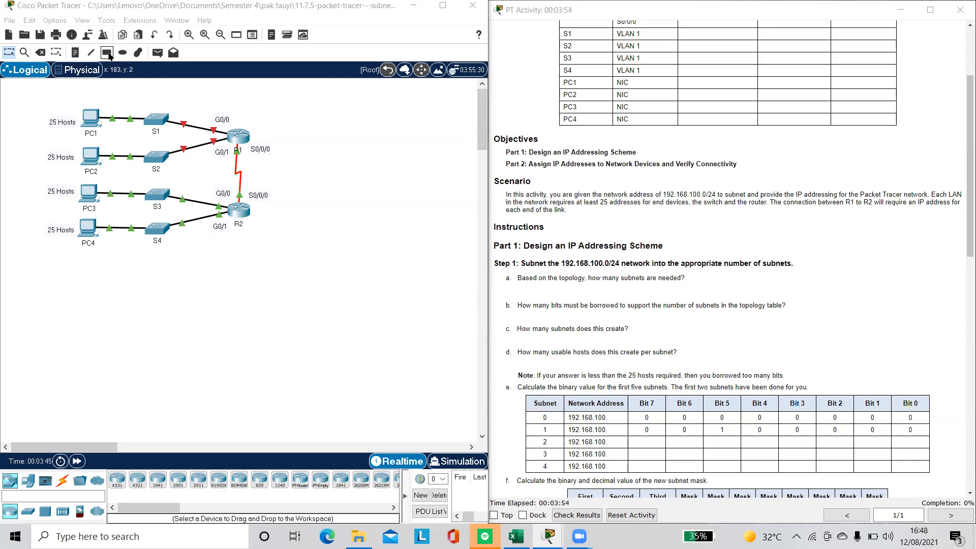
pyautogui.click(137, 53)
pyautogui.click(414, 73)
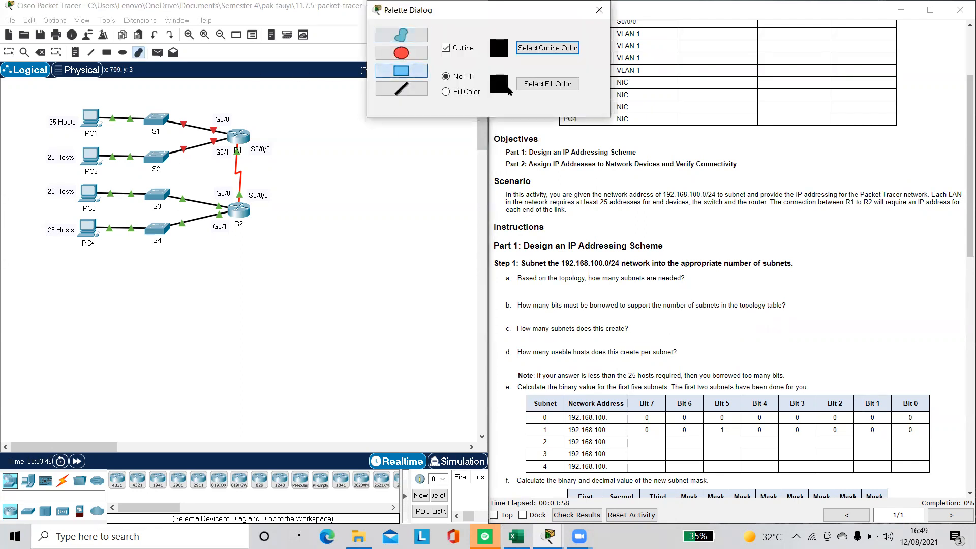
pyautogui.click(472, 95)
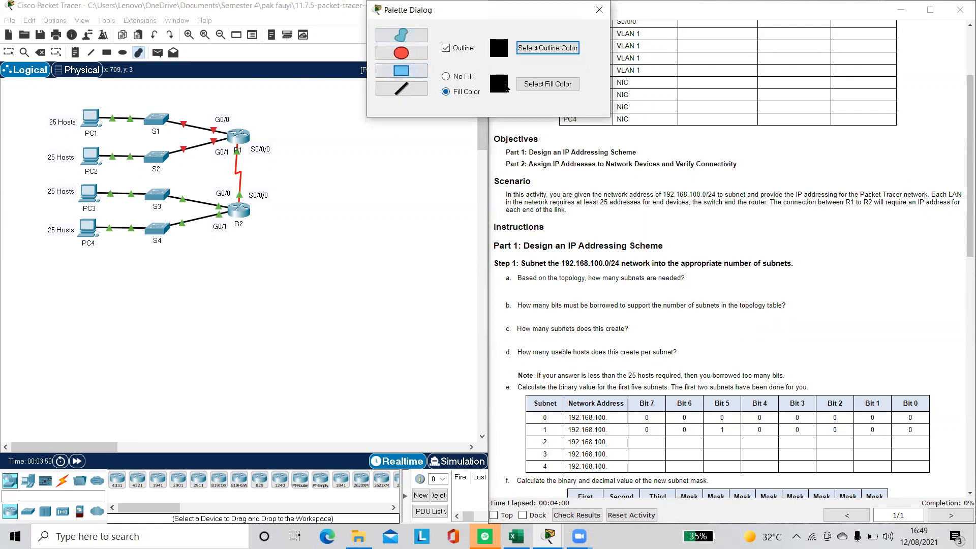
pyautogui.click(542, 84)
pyautogui.click(439, 215)
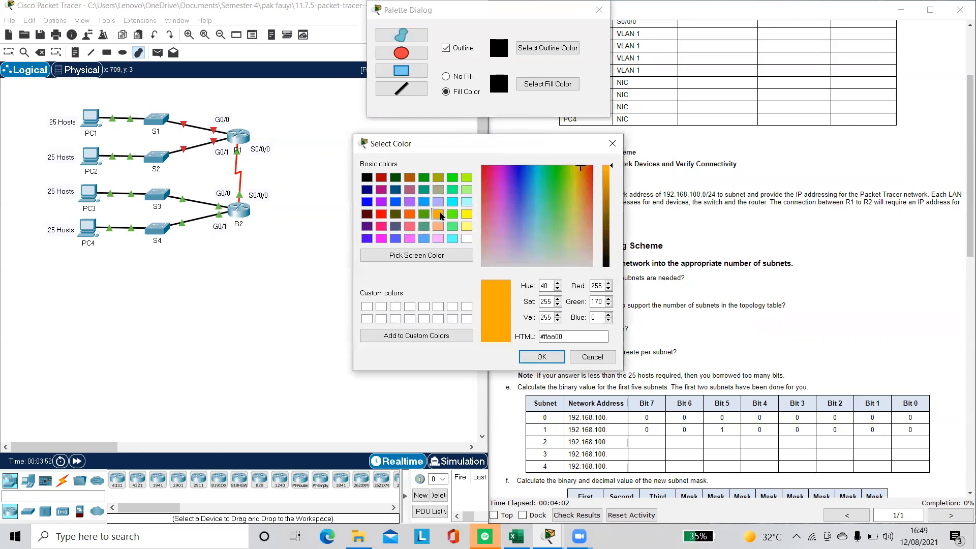
pyautogui.click(542, 357)
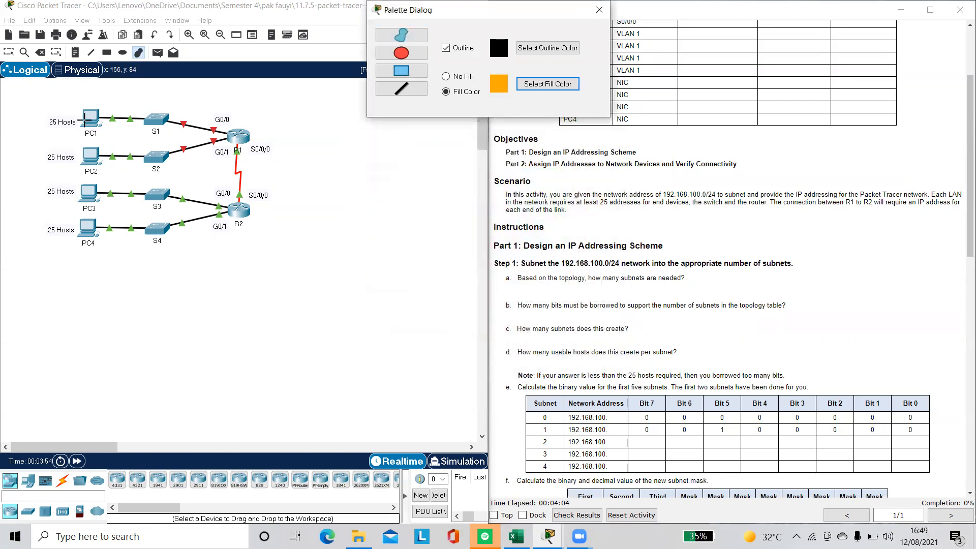
pyautogui.moveTo(74, 97); pyautogui.dragTo(186, 135)
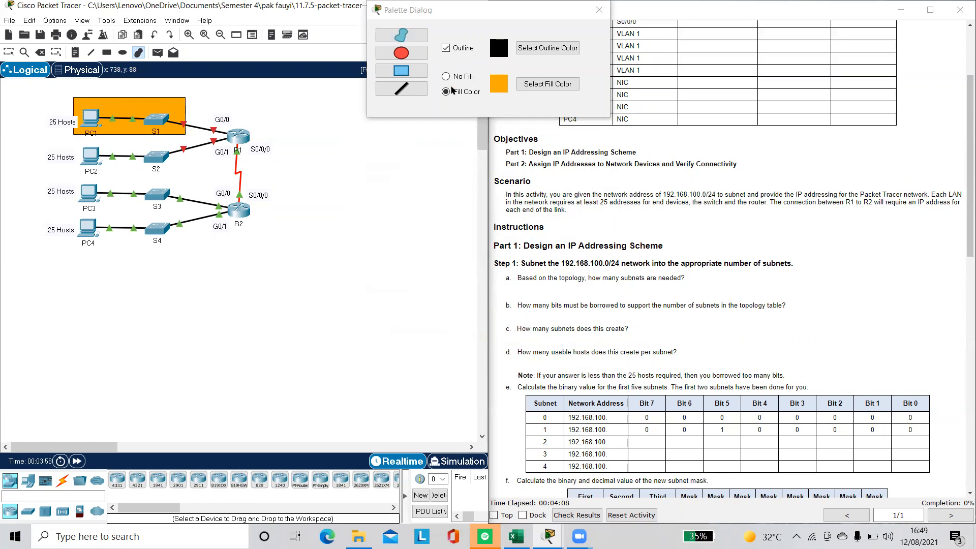
# Change the fill color to green (#00aa00) and draw a rectangle around PC2 and S2.
pyautogui.click(536, 87)
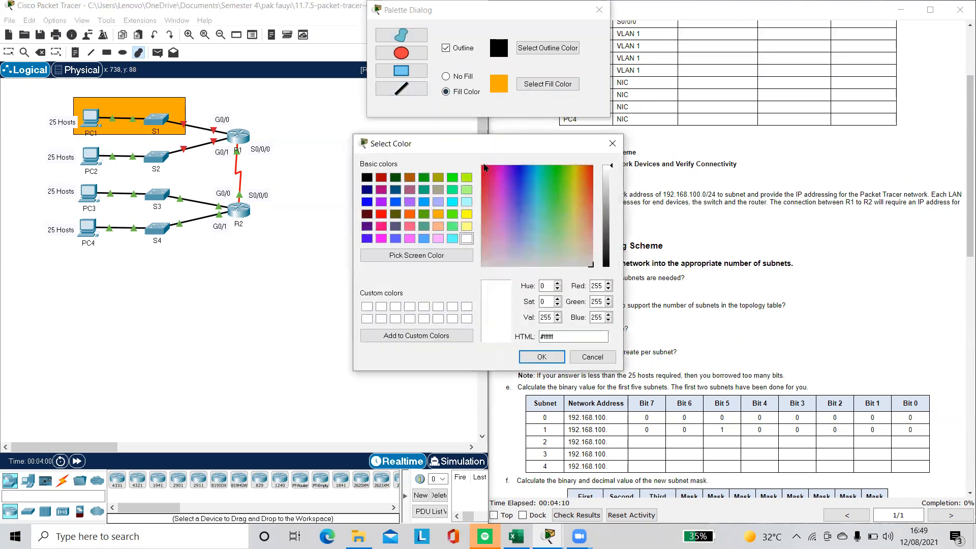
pyautogui.click(426, 179)
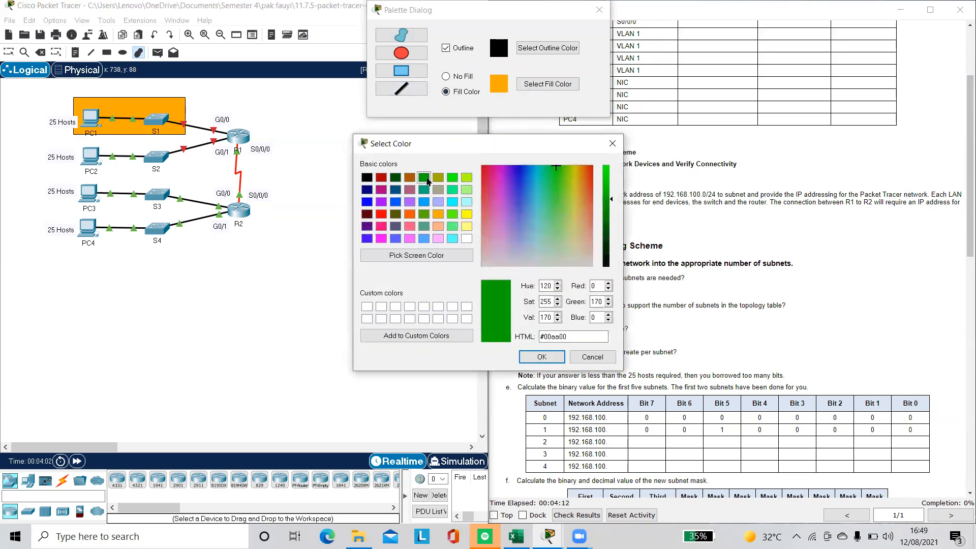
pyautogui.click(541, 357)
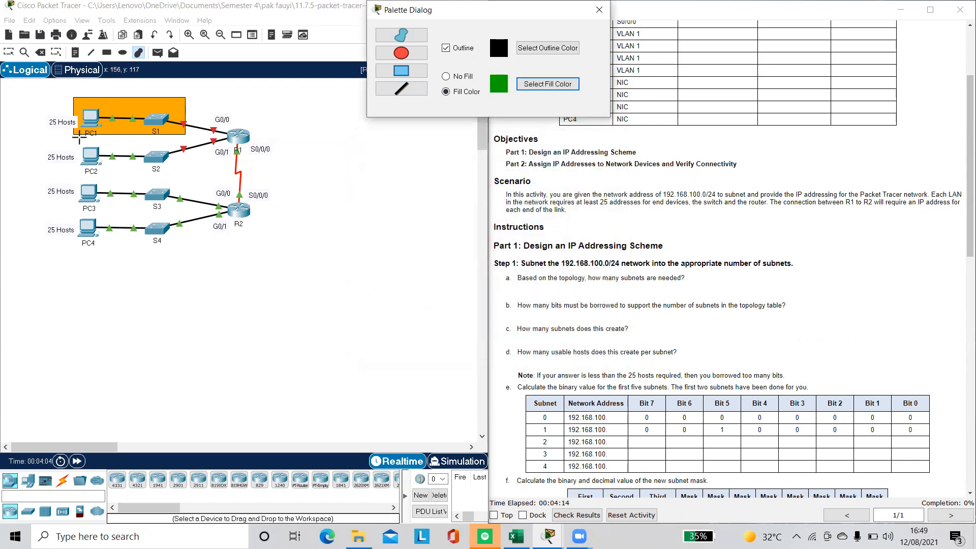
pyautogui.moveTo(75, 143); pyautogui.dragTo(189, 170)
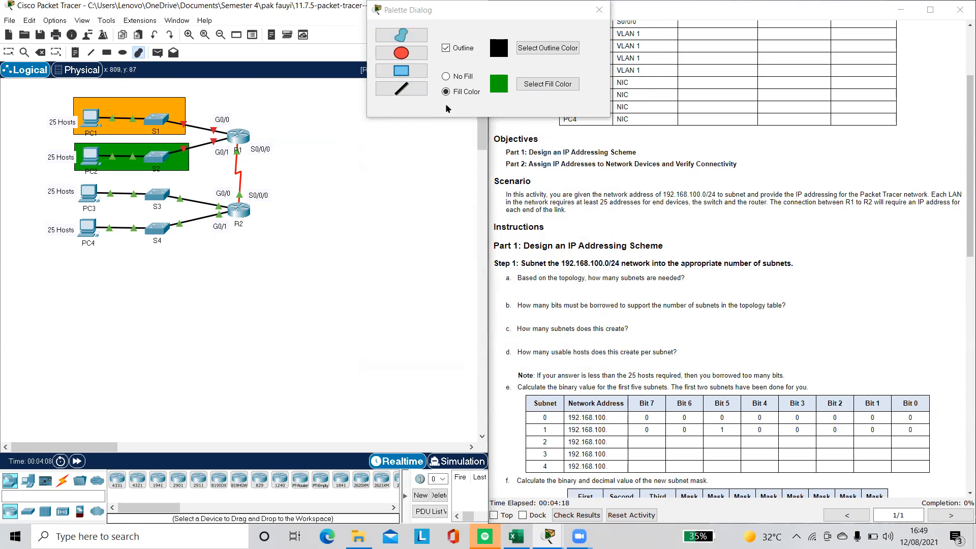
# Change the fill color to yellow and draw a rectangle around PC3 and S3.
pyautogui.click(539, 86)
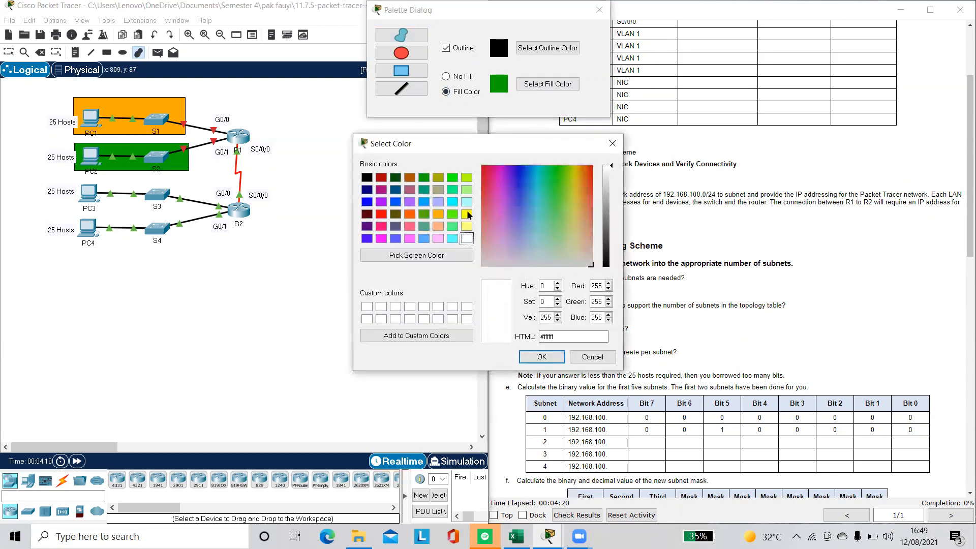
pyautogui.click(466, 214)
pyautogui.click(540, 356)
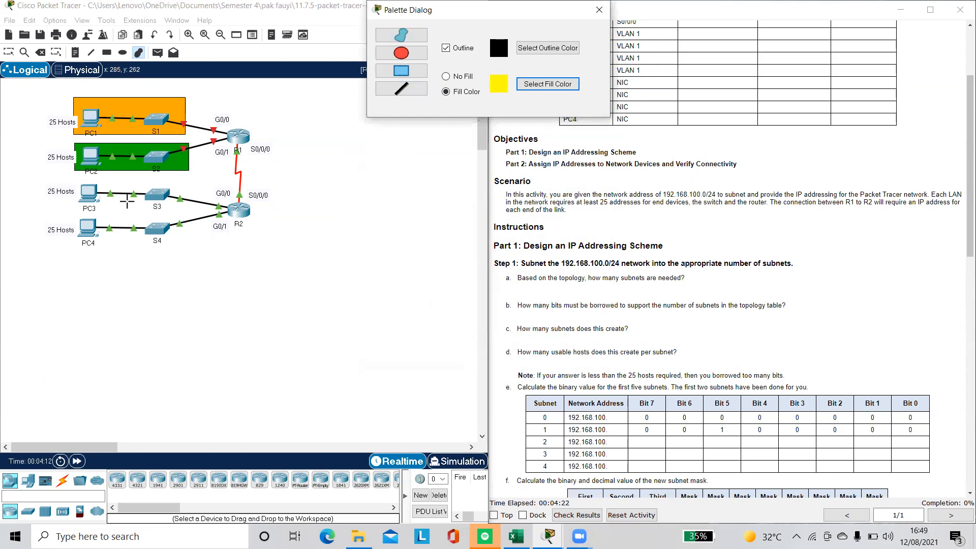
pyautogui.moveTo(74, 175); pyautogui.dragTo(189, 214)
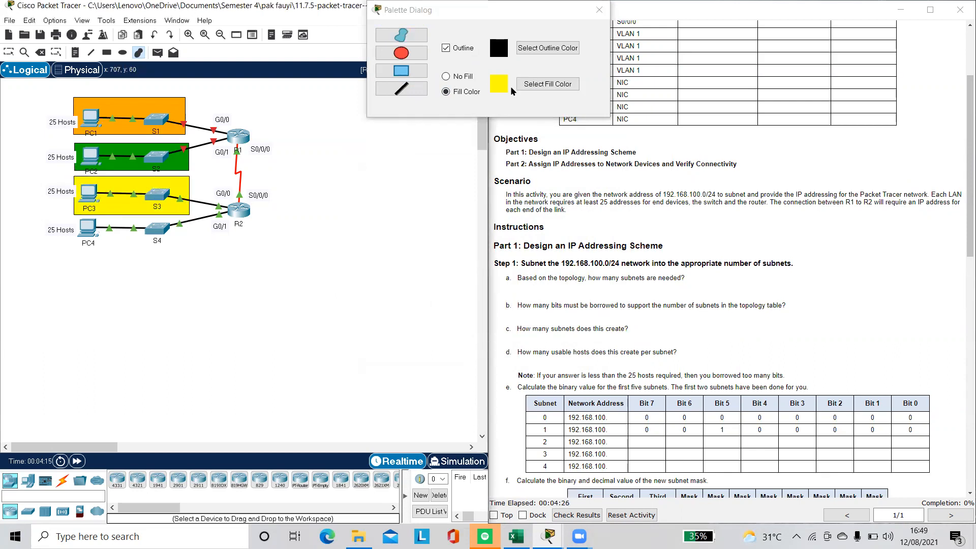
# Change the fill color to pink (#ff557f) and draw a rectangle around PC4 and S4.
pyautogui.click(551, 87)
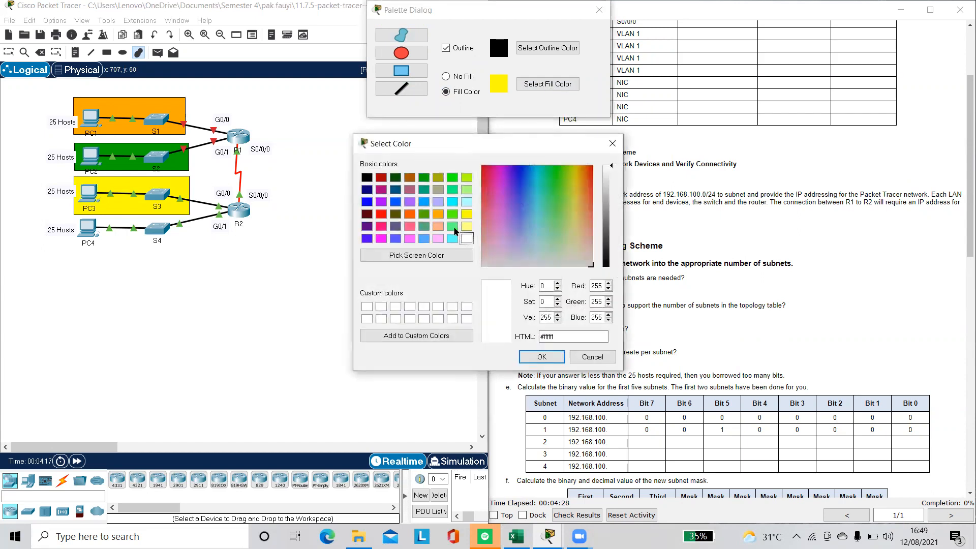
pyautogui.click(410, 226)
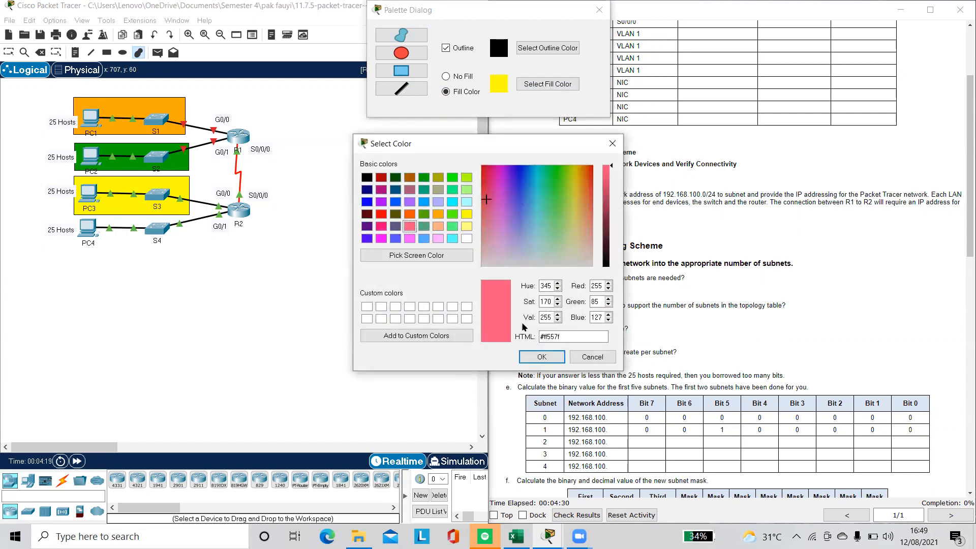
pyautogui.click(542, 357)
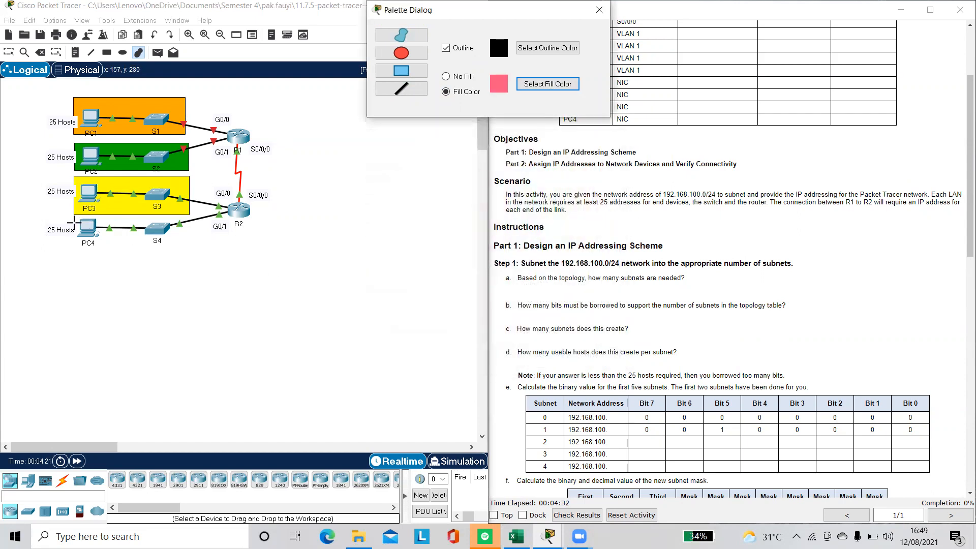
pyautogui.moveTo(68, 220); pyautogui.dragTo(193, 245)
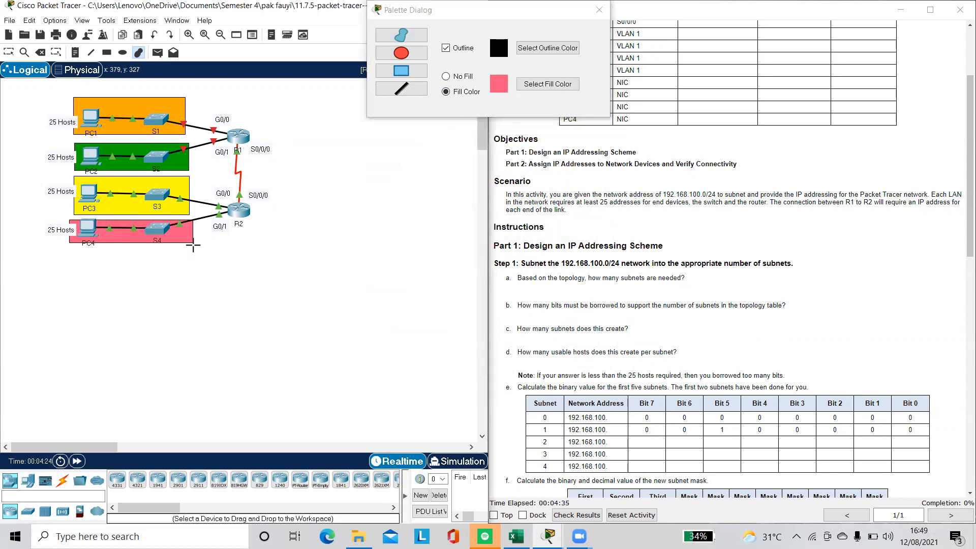
# Draw a light blue (#55aaff) filled rectangle over the serial link between R1 and R2, and return to selection mode.
pyautogui.click(537, 85)
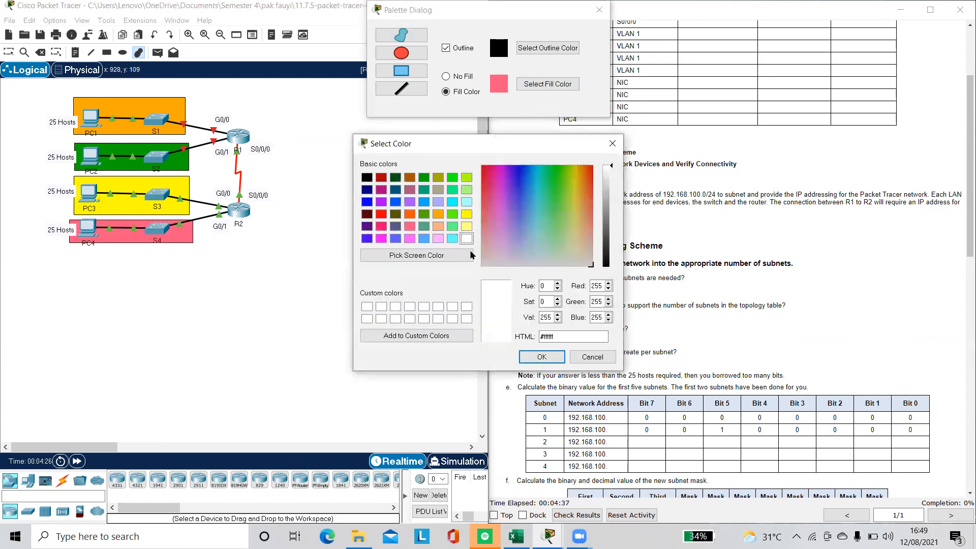
pyautogui.click(423, 239)
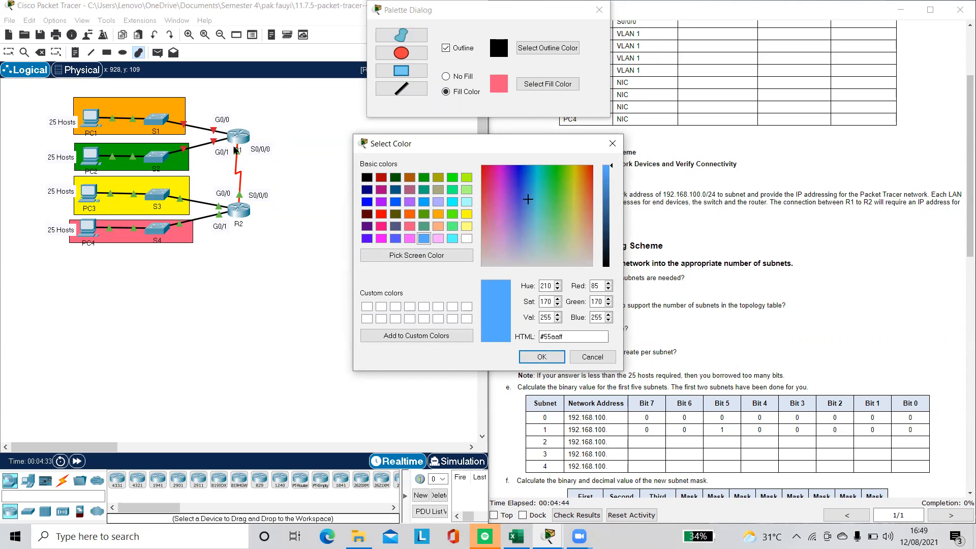
pyautogui.click(539, 356)
pyautogui.moveTo(222, 147); pyautogui.dragTo(269, 202)
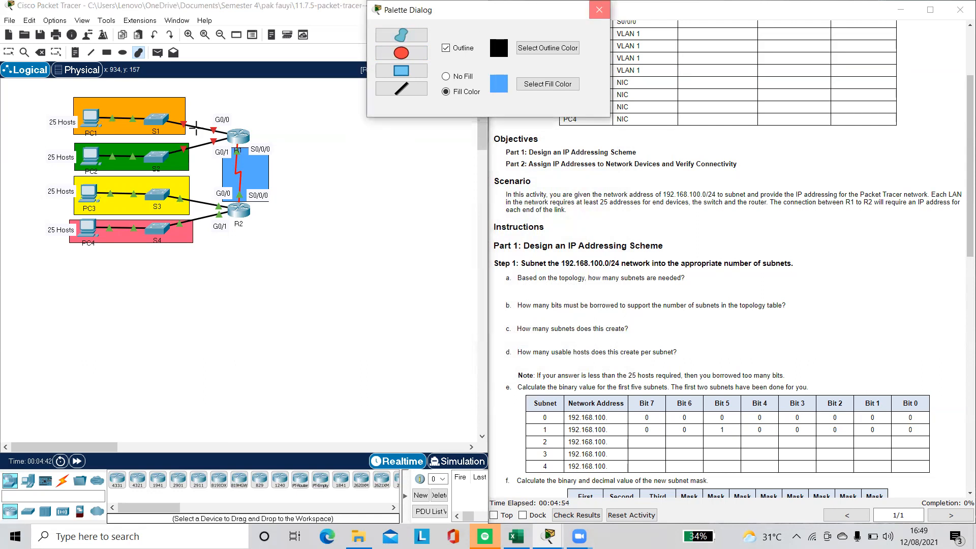
pyautogui.click(599, 9)
pyautogui.click(9, 55)
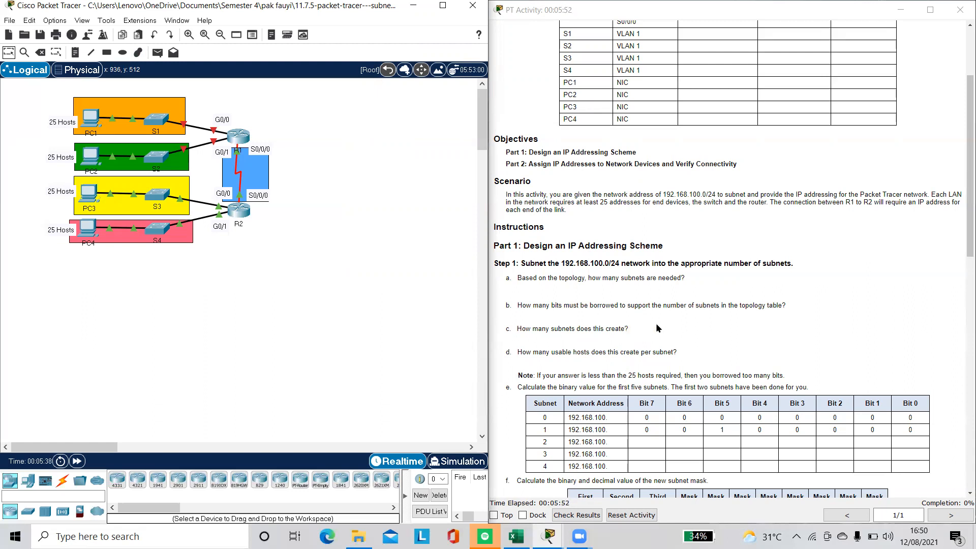
# Review the Part 1 subnetting questions and bit tables in the activity, and compare them with the Table subnet workbook in Excel.
pyautogui.scroll(-1, 658, 328)
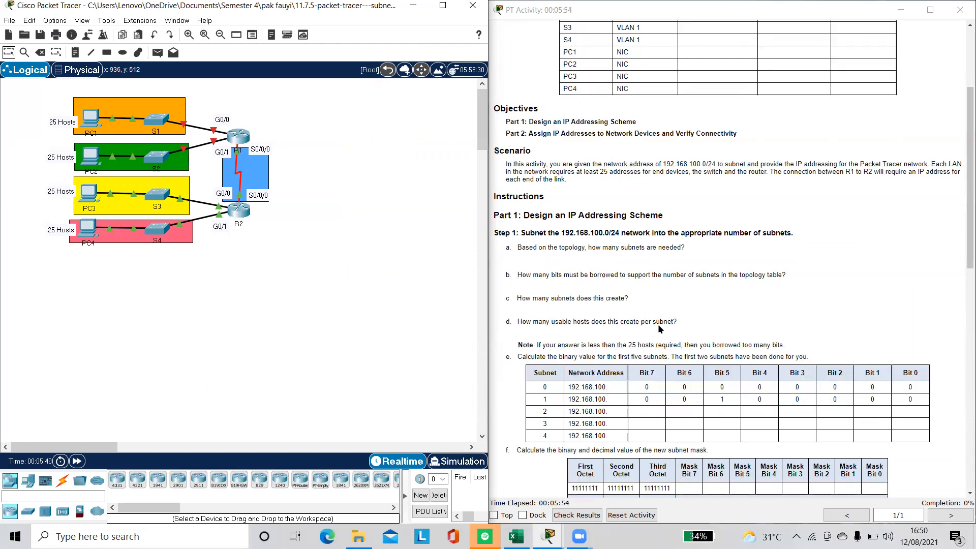
pyautogui.scroll(-1, 658, 327)
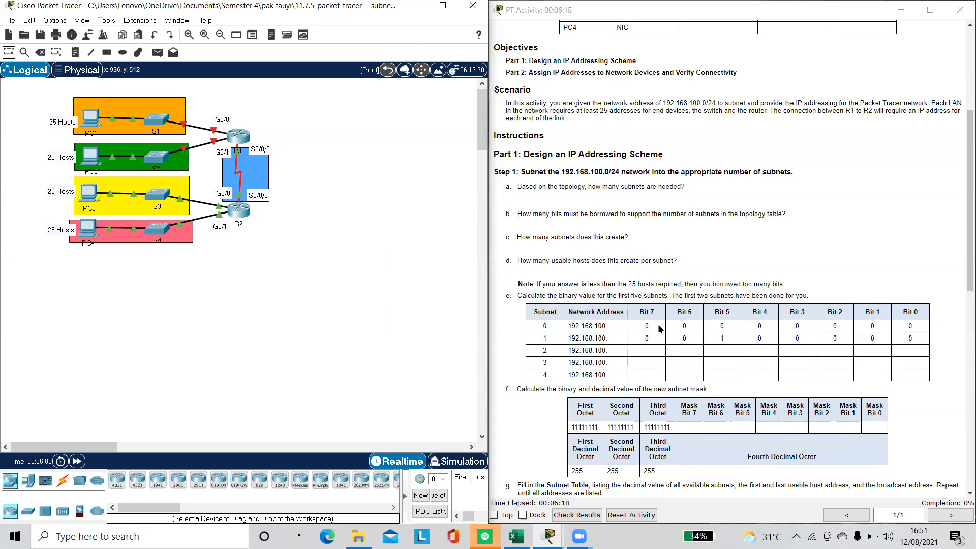
pyautogui.scroll(-1, 589, 305)
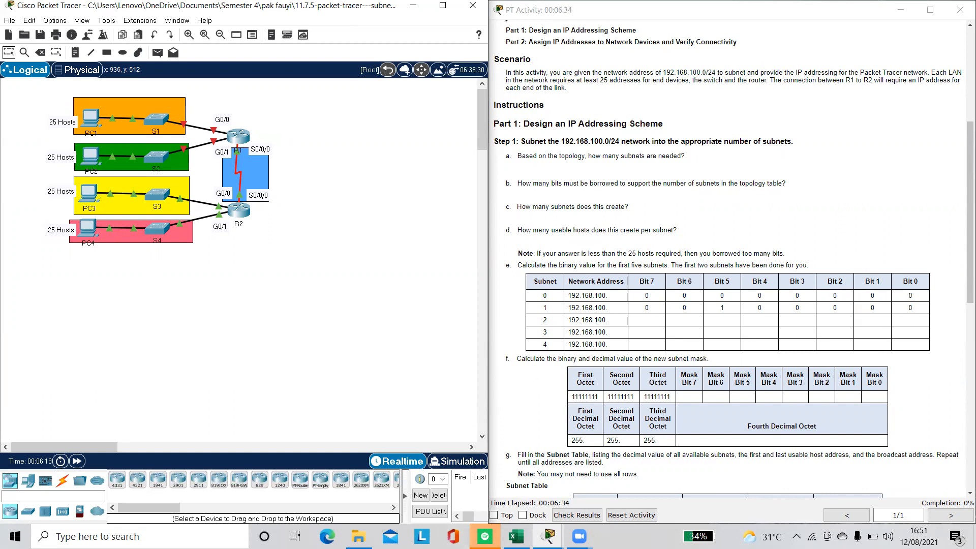
pyautogui.click(516, 536)
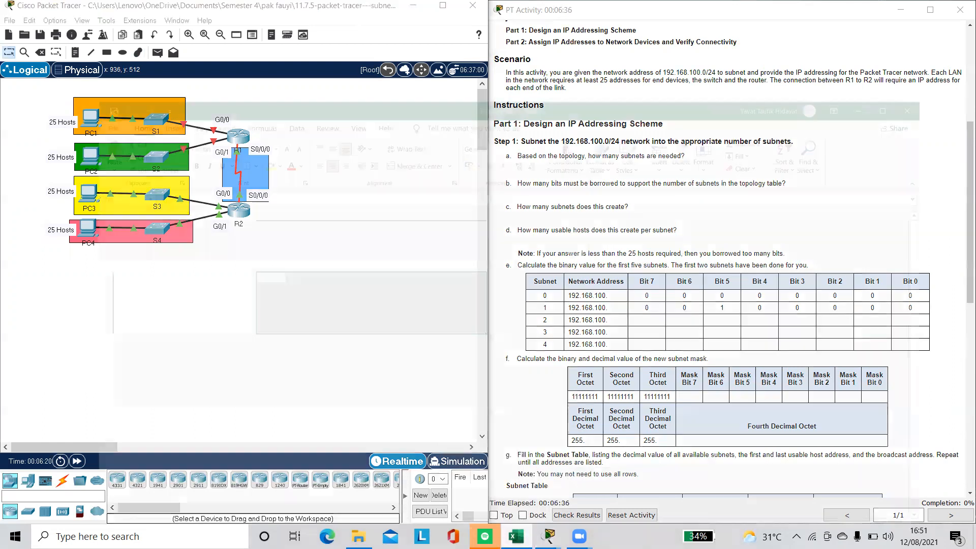
pyautogui.click(230, 247)
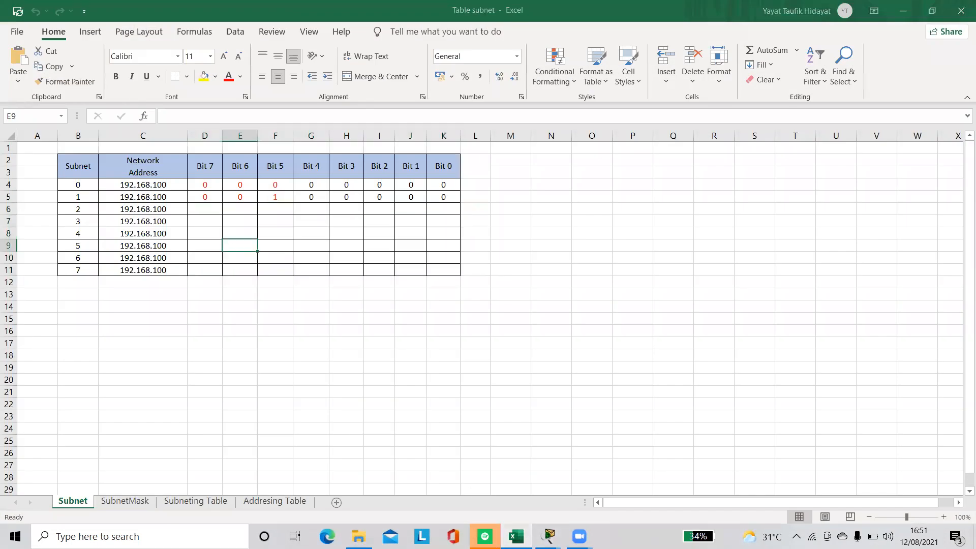
pyautogui.click(549, 536)
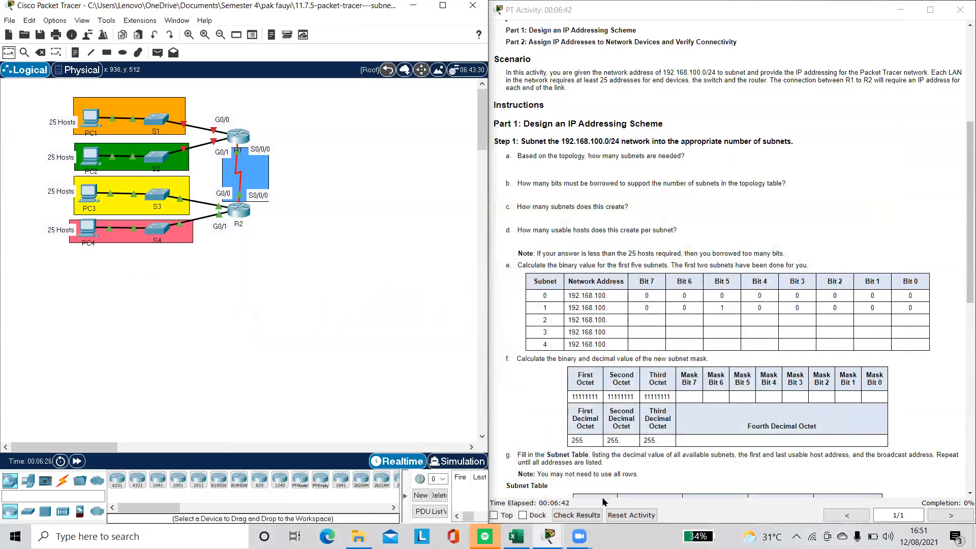
# Switch to the Table subnet workbook in Excel and enter 0, 1, 0 as Bit 7, Bit 6 and Bit 5 of subnet 2.
pyautogui.click(516, 536)
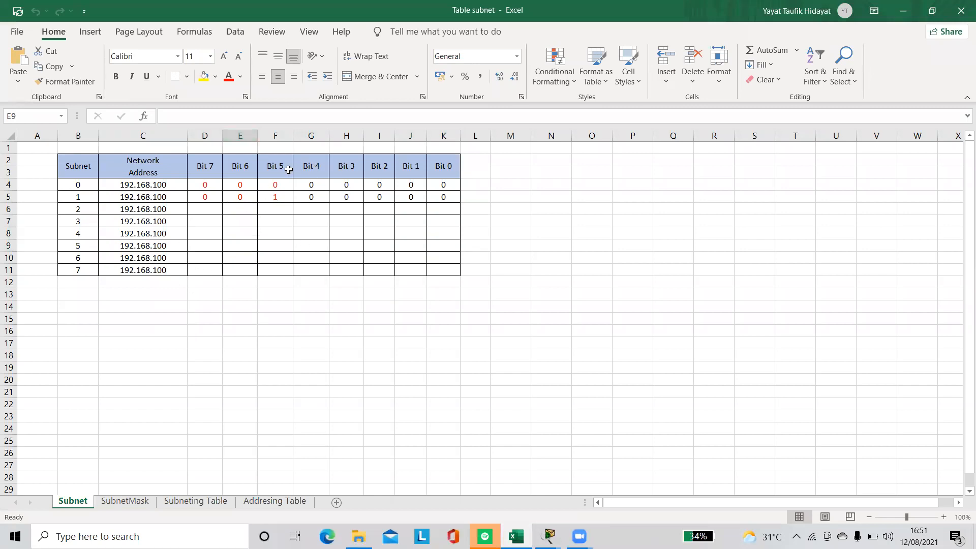
pyautogui.click(201, 211)
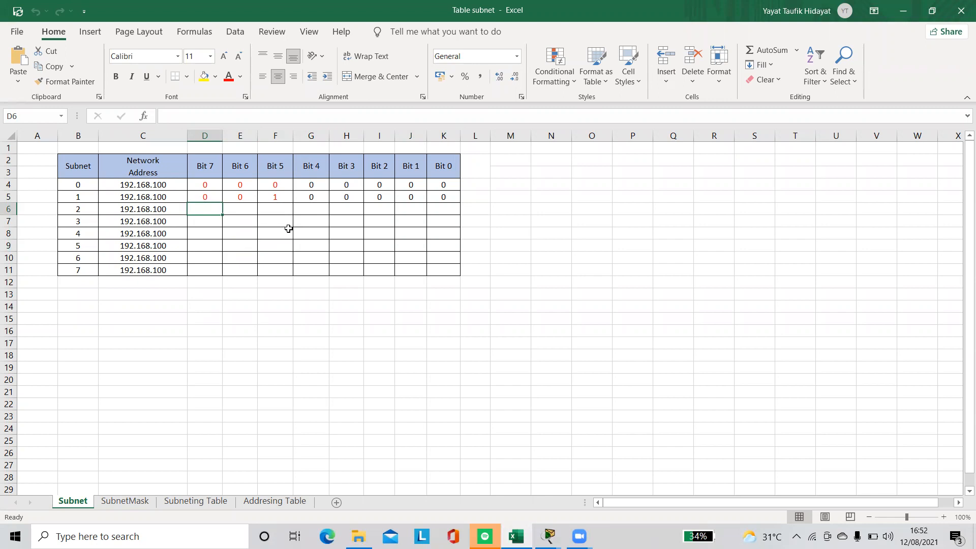
pyautogui.write('0')
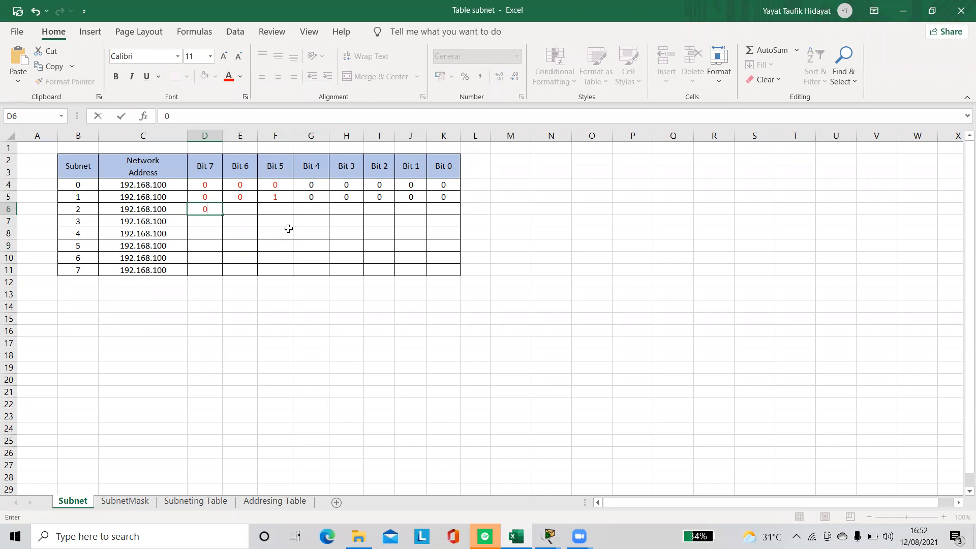
pyautogui.press('Tab')
pyautogui.write('1')
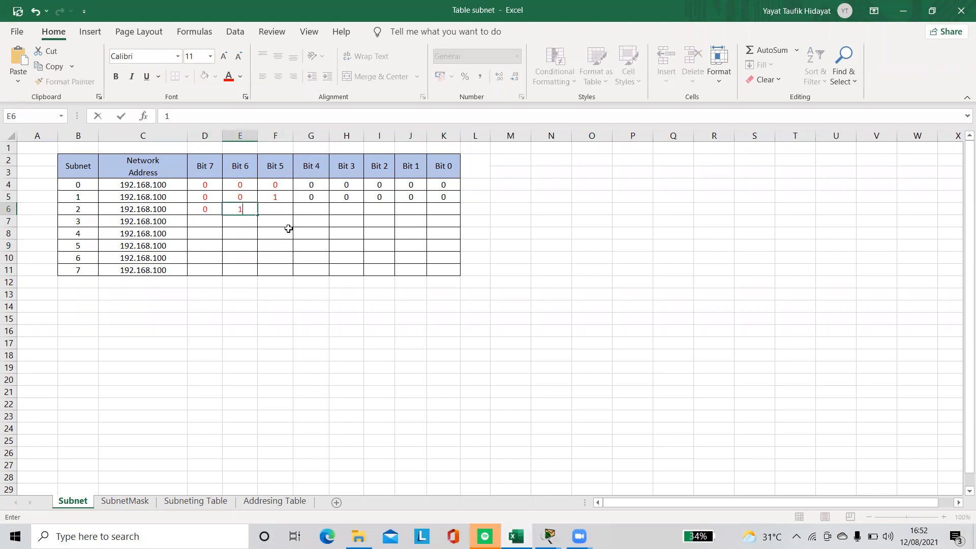
pyautogui.press('Tab')
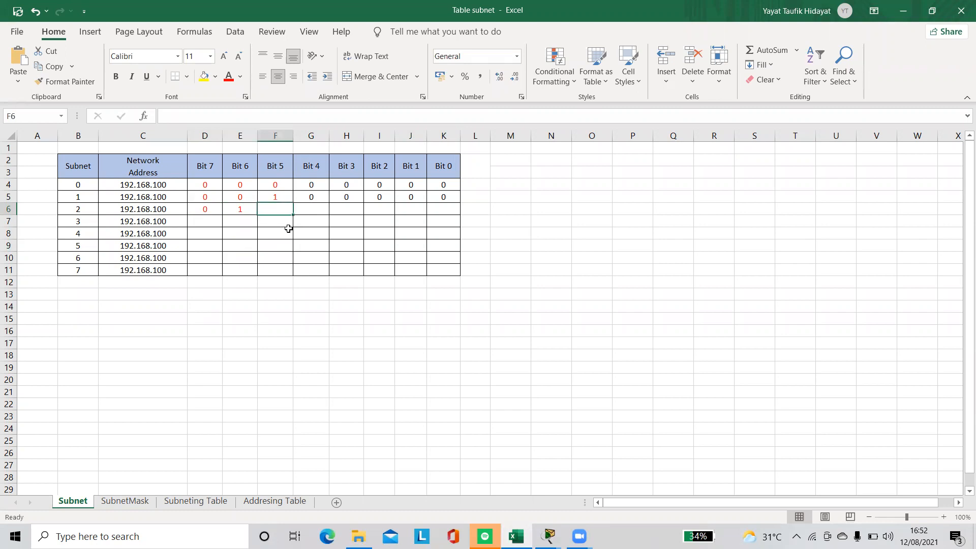
pyautogui.write('0')
pyautogui.press('Tab')
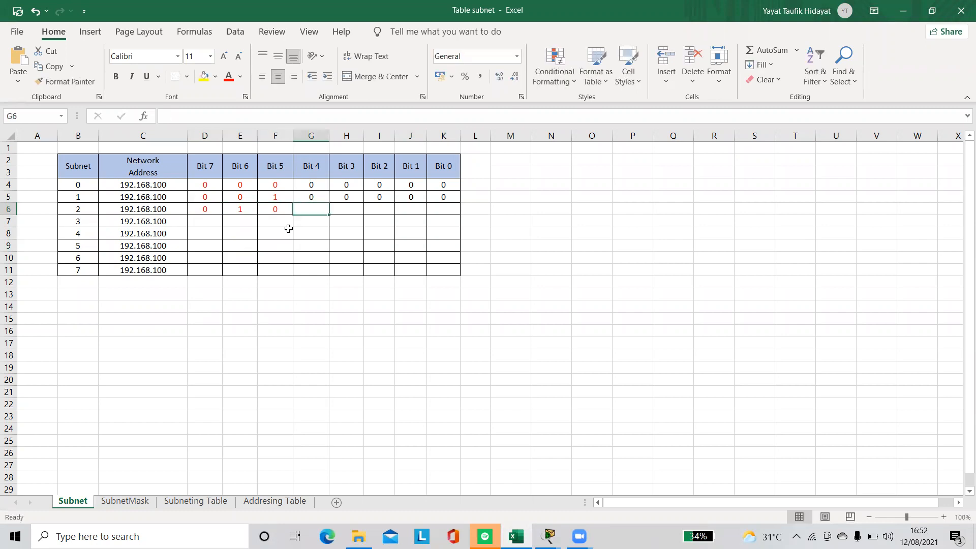
# Fill Bit 4 through Bit 0 of the subnet 2 row with 0.
pyautogui.write('0')
pyautogui.press('Tab')
pyautogui.write('0')
pyautogui.press('Tab')
pyautogui.write('0')
pyautogui.press('Tab')
pyautogui.write('0')
pyautogui.press('Tab')
pyautogui.write('0')
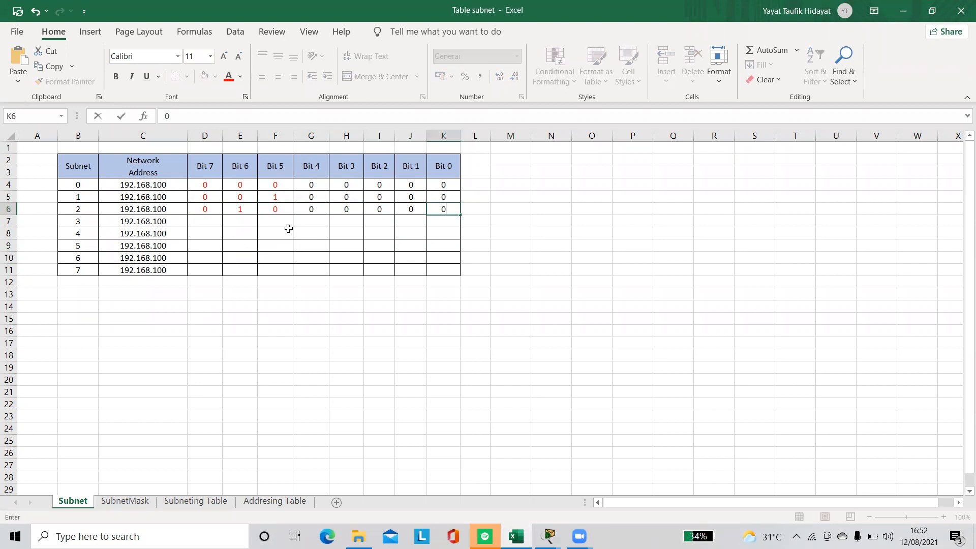
pyautogui.press('Return')
# Enter 0, 1, 1 as Bit 7, Bit 6 and Bit 5 of subnet 3.
pyautogui.press('Down')
pyautogui.press('Left')
pyautogui.press('Left')
pyautogui.press('Left')
pyautogui.press('Left')
pyautogui.press('Left')
pyautogui.press('Left')
pyautogui.press('Left')
pyautogui.press('Up')
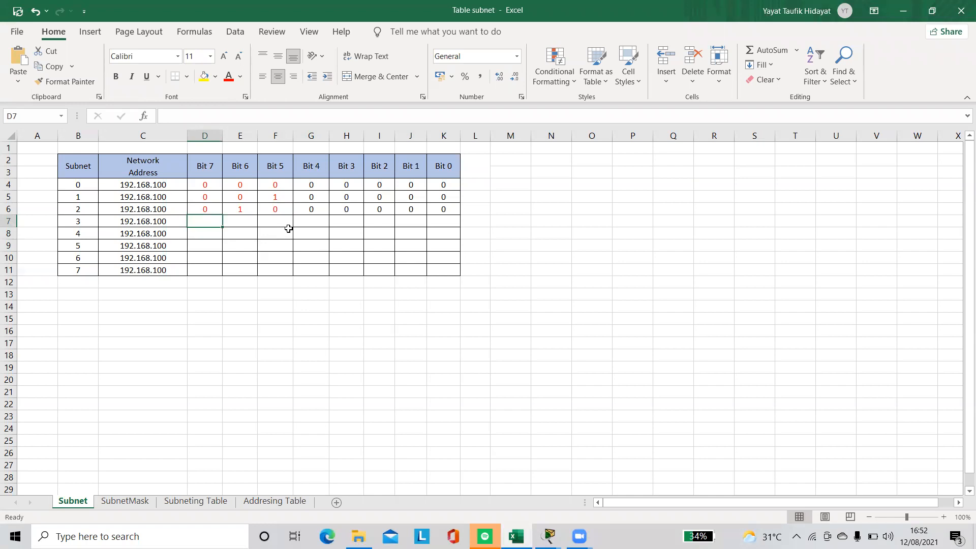
pyautogui.write('0')
pyautogui.press('Tab')
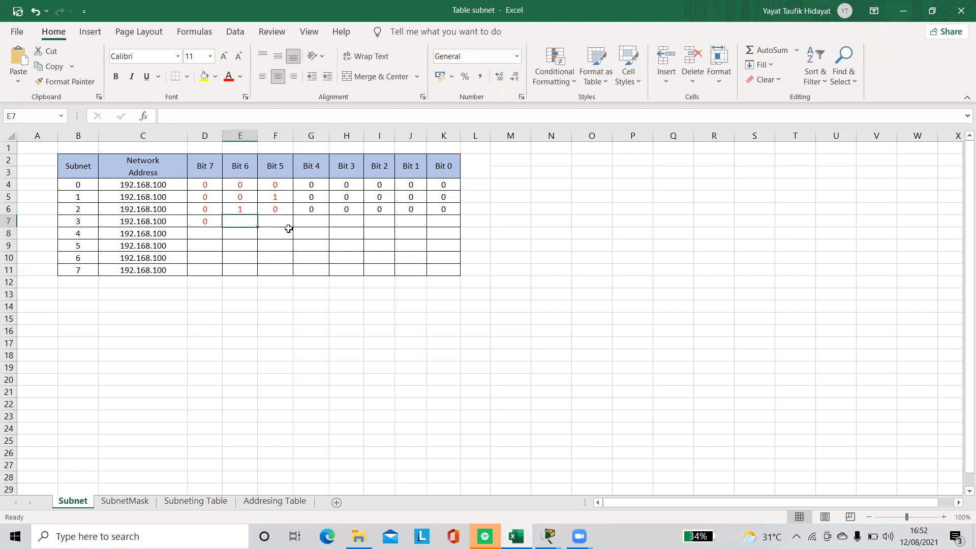
pyautogui.write('1')
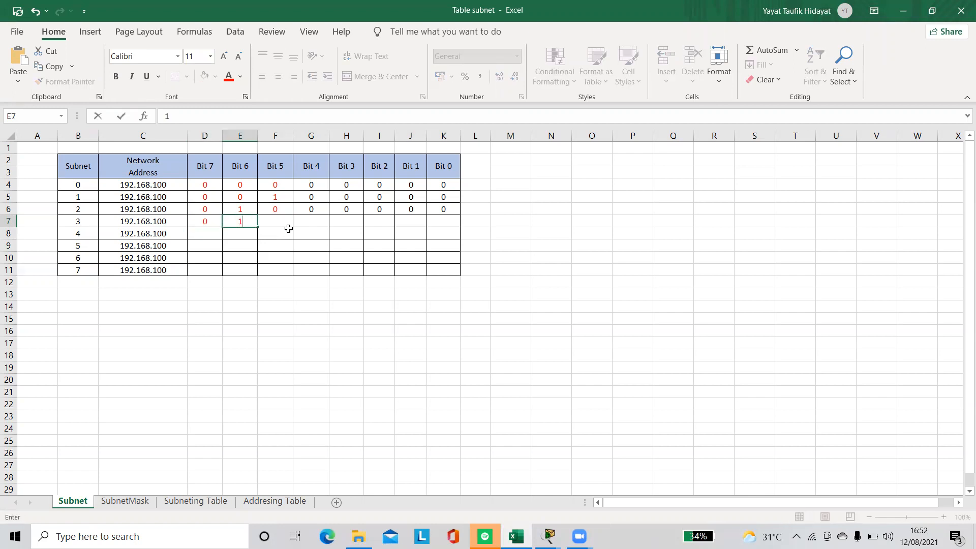
pyautogui.press('Tab')
pyautogui.write('1')
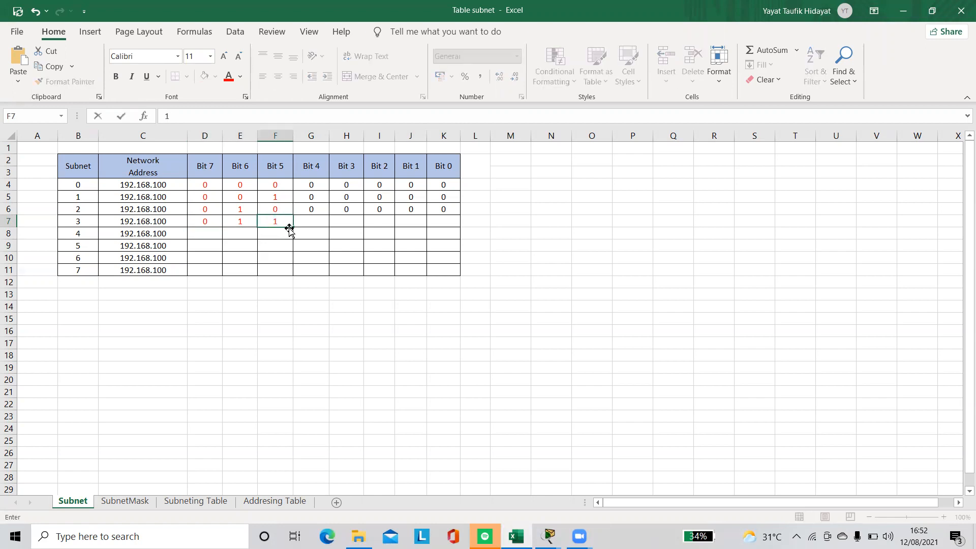
pyautogui.press('Tab')
# Fill Bit 4 through Bit 0 of the subnet 3 row with 0.
pyautogui.write('0')
pyautogui.press('Tab')
pyautogui.write('0')
pyautogui.press('Tab')
pyautogui.write('0')
pyautogui.press('Tab')
pyautogui.write('0')
pyautogui.press('Tab')
pyautogui.write('0')
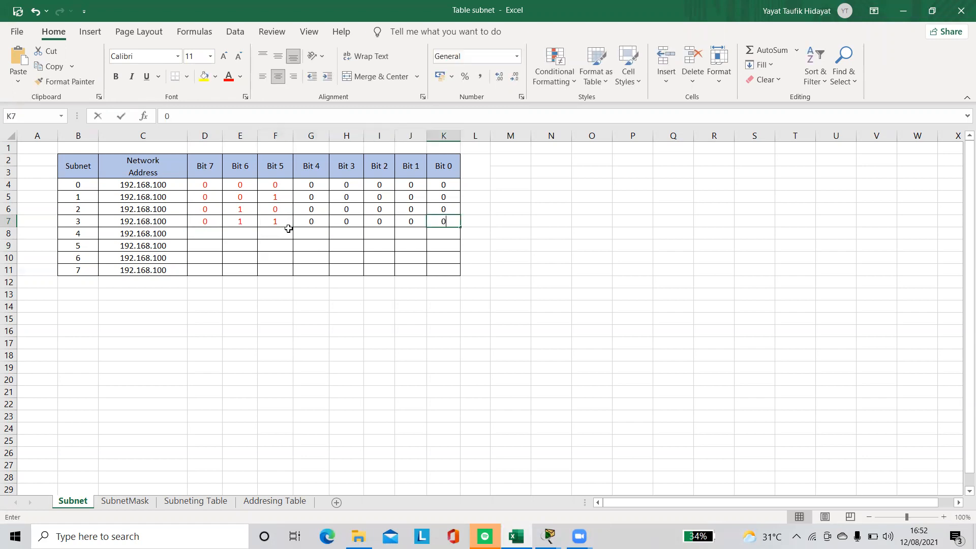
pyautogui.press('Return')
# Enter 1, 0, 0 as Bit 7, Bit 6 and Bit 5 of subnet 4.
pyautogui.press('Left')
pyautogui.press('Left')
pyautogui.press('Left')
pyautogui.press('Left')
pyautogui.press('Left')
pyautogui.press('Left')
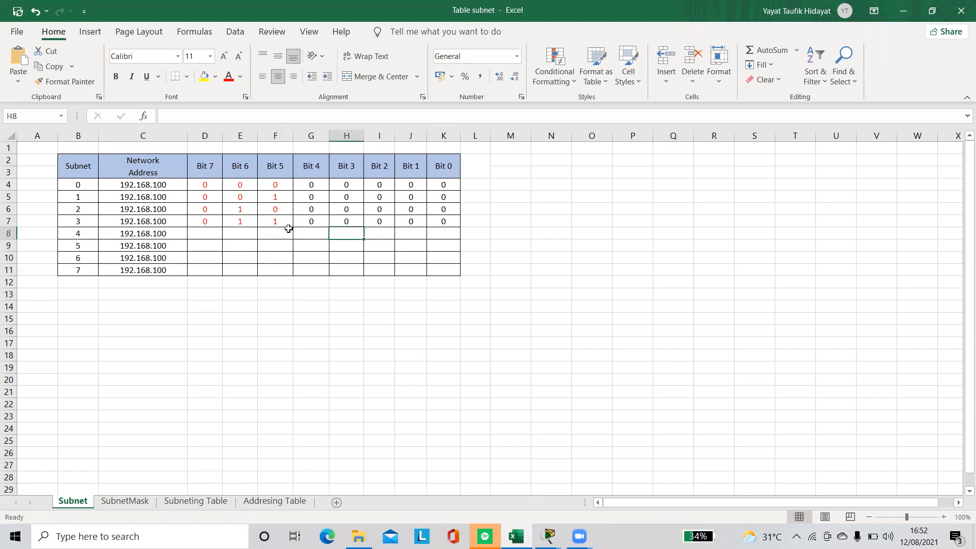
pyautogui.press('Left')
pyautogui.press('Left')
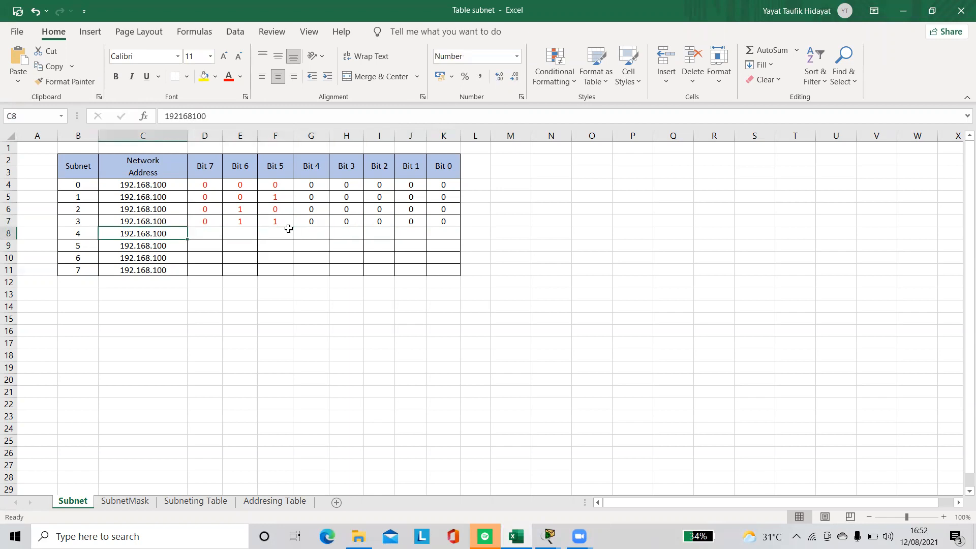
pyautogui.press('Right')
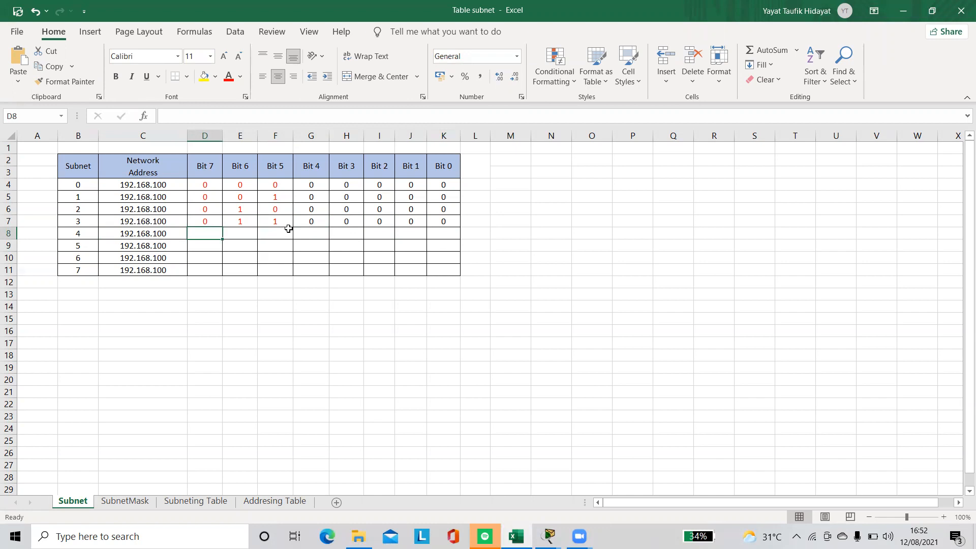
pyautogui.write('1')
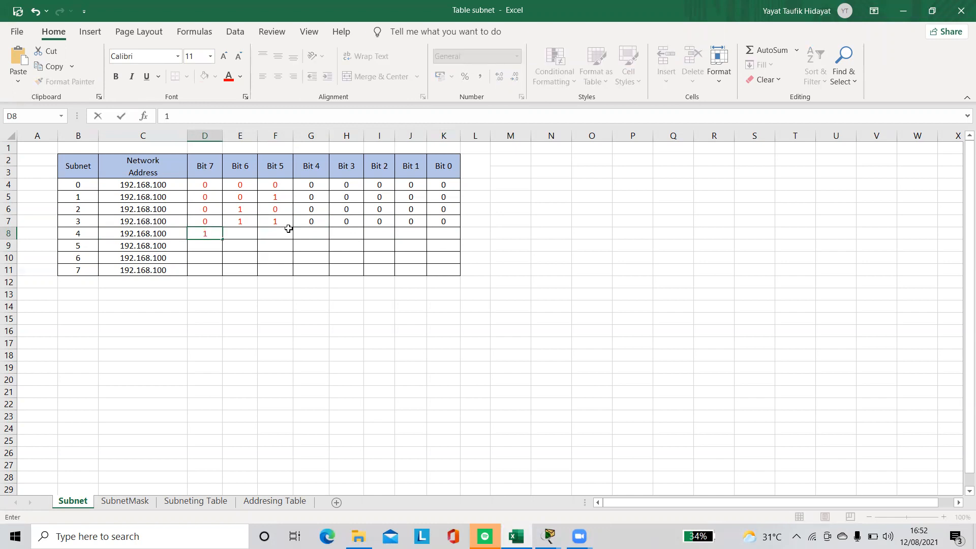
pyautogui.press('Right')
pyautogui.write('0')
pyautogui.press('Right')
pyautogui.write('0')
pyautogui.press('Right')
# Fill Bit 4 through Bit 0 of the subnet 4 row with 0.
pyautogui.write('0')
pyautogui.press('Right')
pyautogui.write('0')
pyautogui.press('Right')
pyautogui.write('0')
pyautogui.press('Right')
pyautogui.write('0')
pyautogui.press('Right')
pyautogui.write('0')
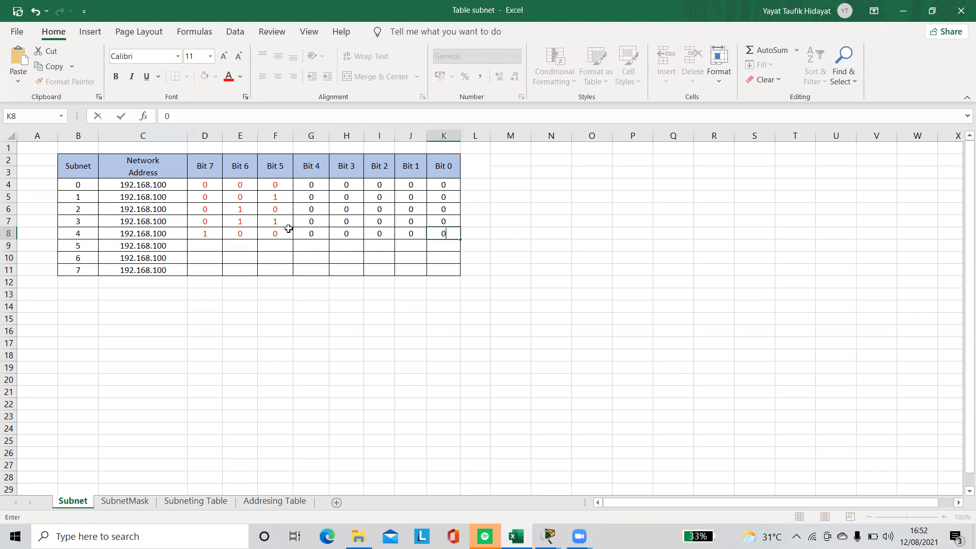
pyautogui.press('Return')
# Enter 1, 0, 1 as Bit 7, Bit 6 and Bit 5 of subnet 5.
pyautogui.press('Left')
pyautogui.press('Left')
pyautogui.press('Left')
pyautogui.press('Left')
pyautogui.press('Left')
pyautogui.press('Left')
pyautogui.press('Left')
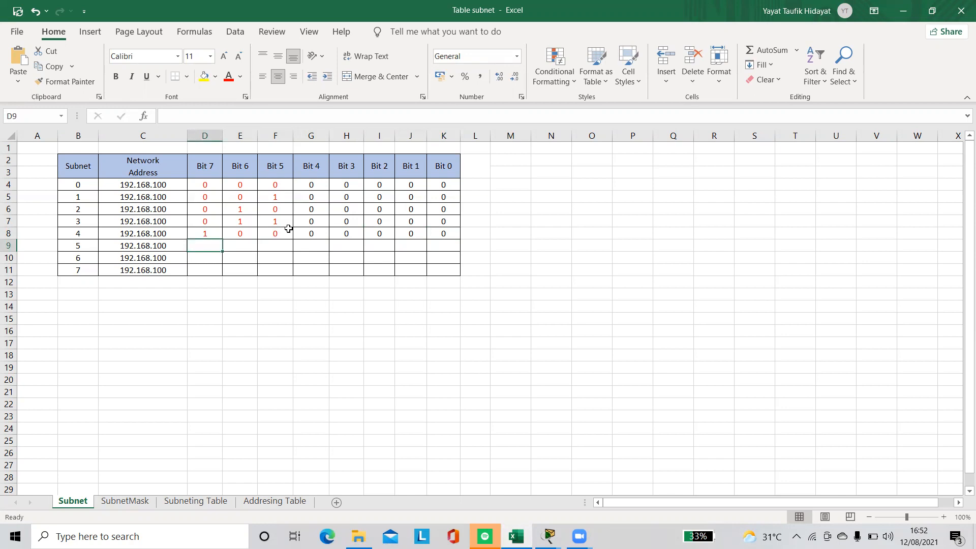
pyautogui.write('1')
pyautogui.press('Right')
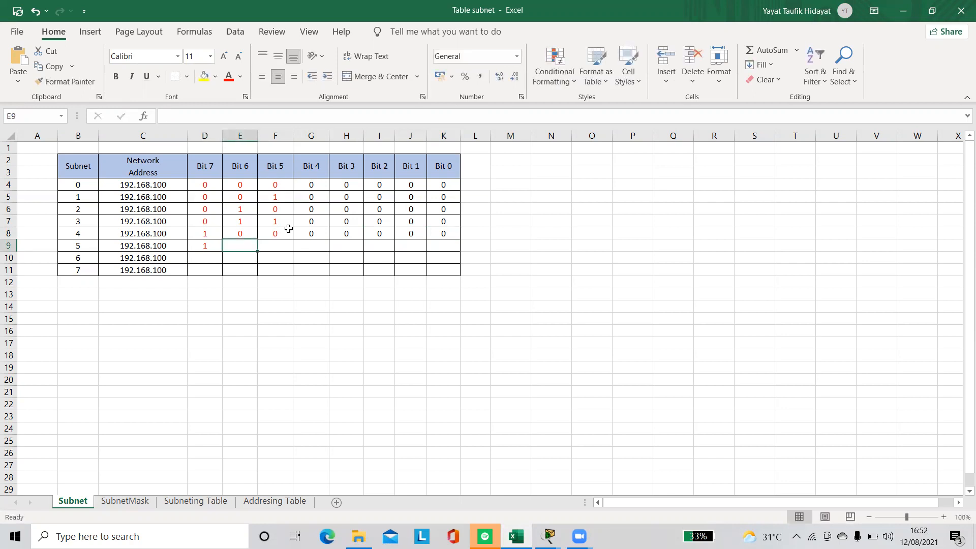
pyautogui.write('0')
pyautogui.press('Right')
pyautogui.write('10')
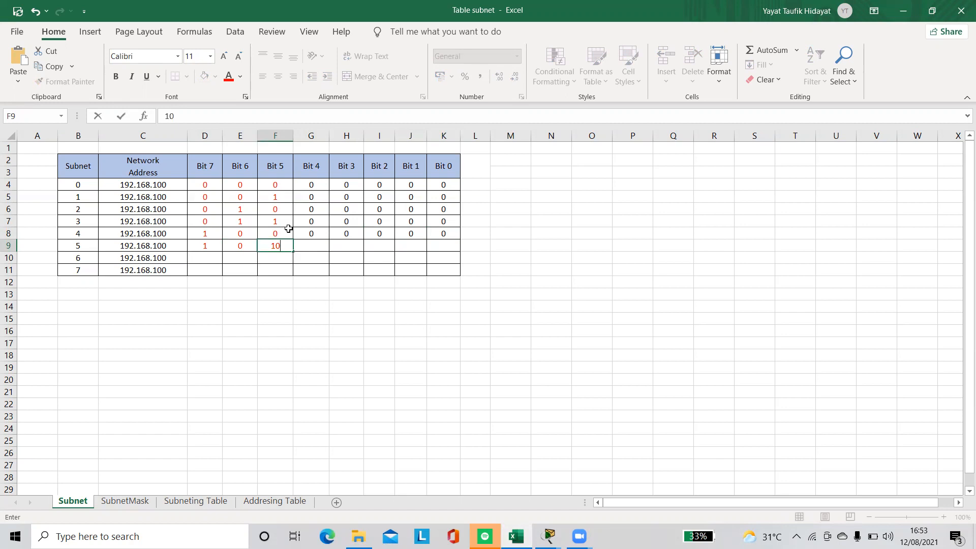
pyautogui.press('BackSpace')
pyautogui.press('Right')
# Fill Bit 4 through Bit 0 of the subnet 5 row with 0.
pyautogui.write('0')
pyautogui.press('Right')
pyautogui.write('0')
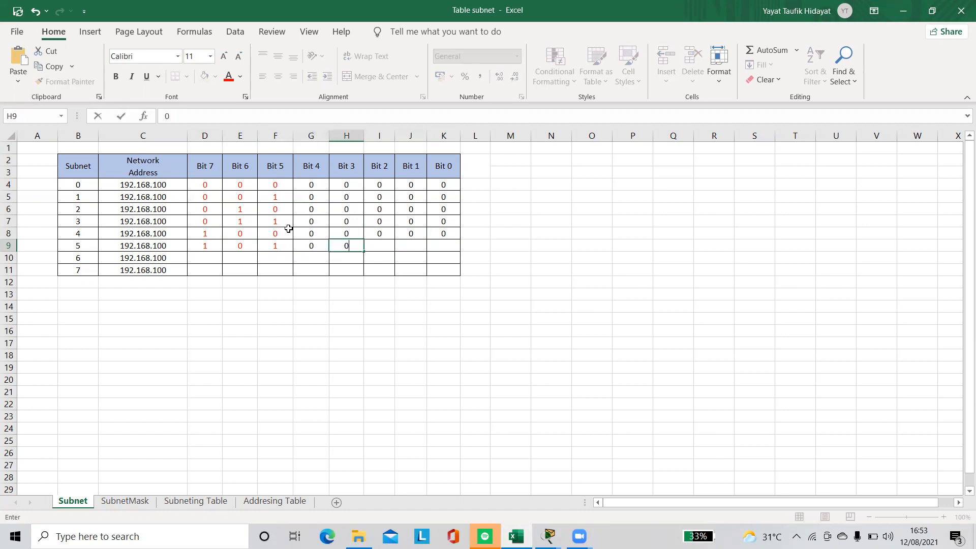
pyautogui.press('Right')
pyautogui.write('0')
pyautogui.press('Right')
pyautogui.write('0')
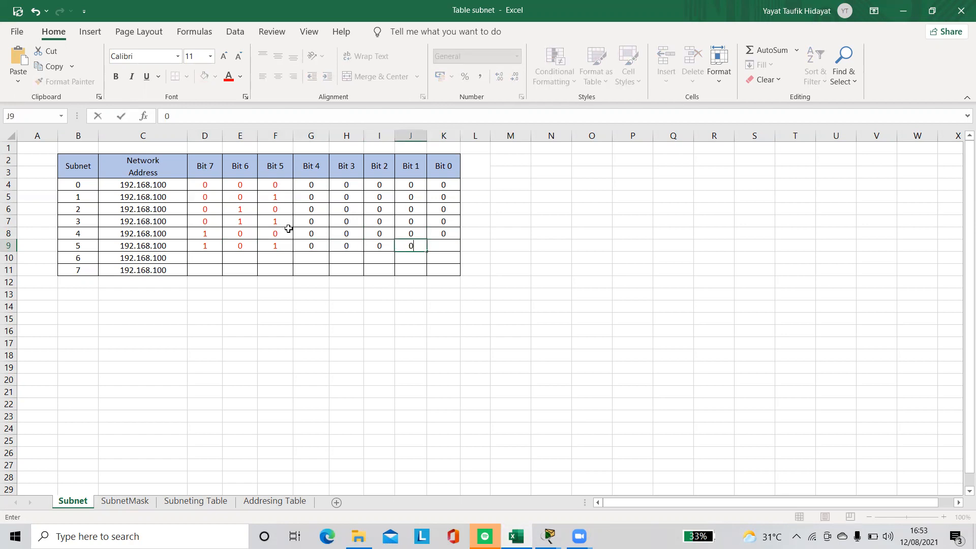
pyautogui.press('Right')
pyautogui.write('0')
pyautogui.press('Return')
# Enter 1, 1, 0 as Bit 7, Bit 6 and Bit 5 of subnet 6.
pyautogui.press('Left')
pyautogui.press('Left')
pyautogui.press('Left')
pyautogui.press('Left')
pyautogui.press('Left')
pyautogui.press('Left')
pyautogui.press('Left')
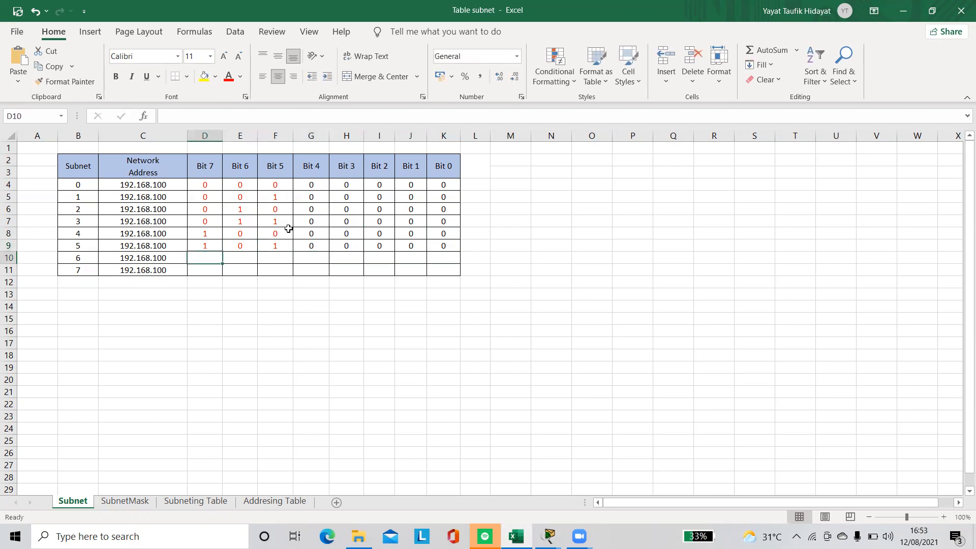
pyautogui.write('1')
pyautogui.press('Right')
pyautogui.write('1')
pyautogui.press('Right')
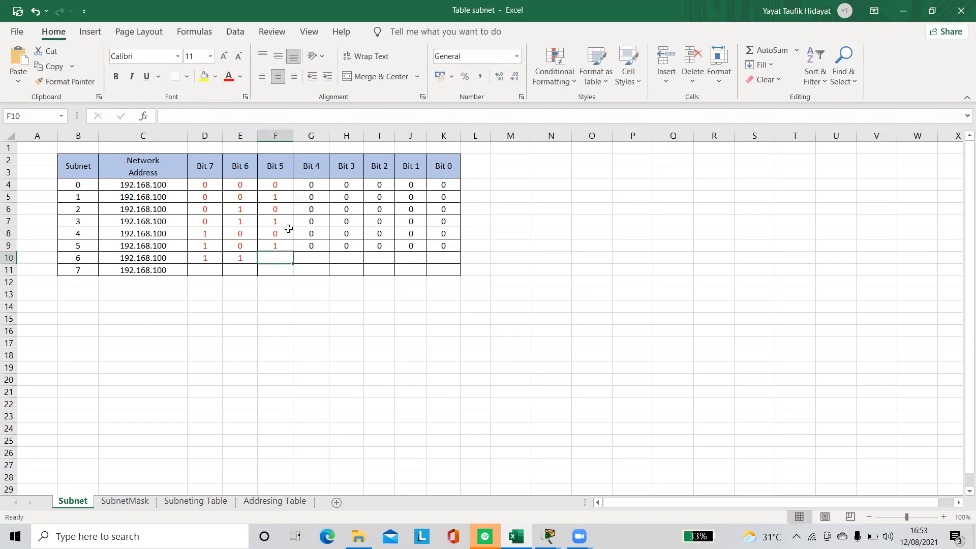
pyautogui.write('0')
pyautogui.press('Right')
# Fill Bit 4 through Bit 0 of the subnet 6 row with 0.
pyautogui.write('0')
pyautogui.press('Right')
pyautogui.write('0')
pyautogui.press('Right')
pyautogui.write('0')
pyautogui.press('Right')
pyautogui.write('0')
pyautogui.press('Right')
pyautogui.write('0')
pyautogui.press('Return')
# Enter 1, 1, 1 as Bit 7, Bit 6 and Bit 5 of subnet 7.
pyautogui.press('Left')
pyautogui.press('Left')
pyautogui.press('Left')
pyautogui.press('Left')
pyautogui.press('Left')
pyautogui.press('Left')
pyautogui.press('Left')
pyautogui.press('Left')
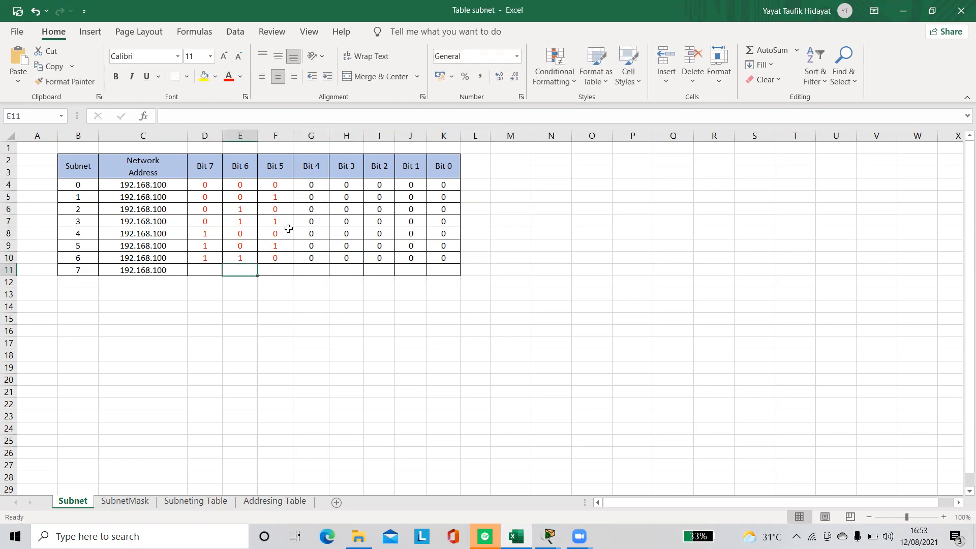
pyautogui.press('Right')
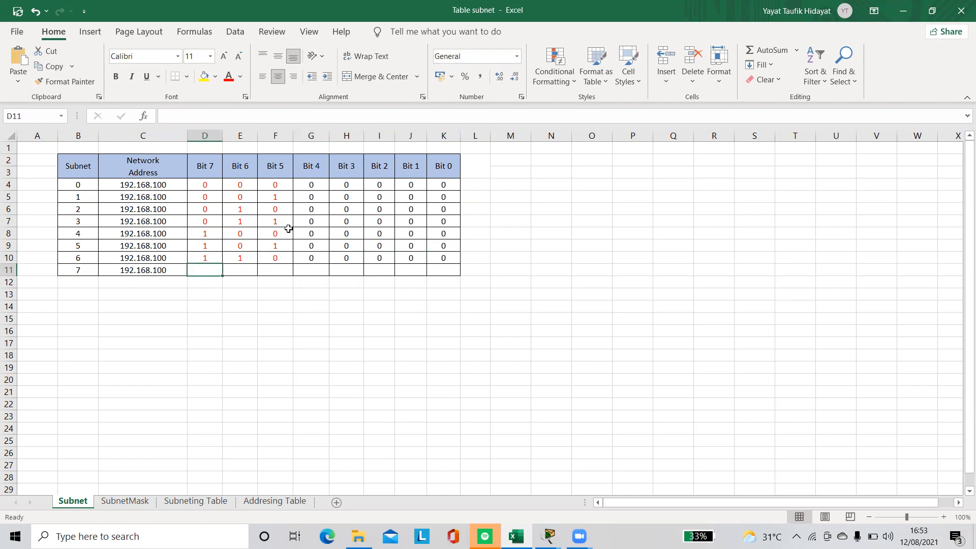
pyautogui.write('1')
pyautogui.press('Right')
pyautogui.write('1')
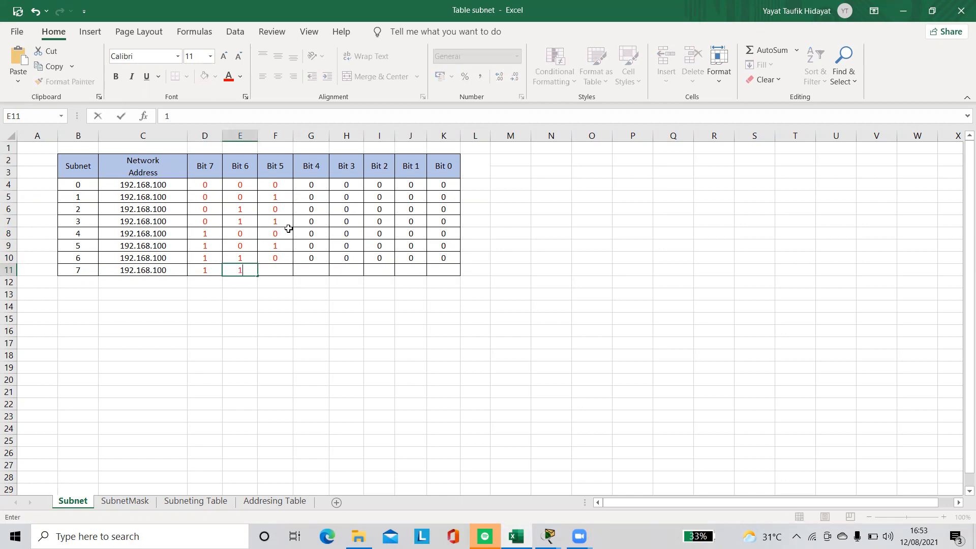
pyautogui.press('Right')
pyautogui.write('1')
pyautogui.press('Right')
# Fill Bit 4 through Bit 0 of the subnet 7 row with 0.
pyautogui.write('0')
pyautogui.press('Right')
pyautogui.write('0')
pyautogui.press('Right')
pyautogui.write('0')
pyautogui.press('Right')
pyautogui.write('0')
pyautogui.press('Right')
pyautogui.write('0')
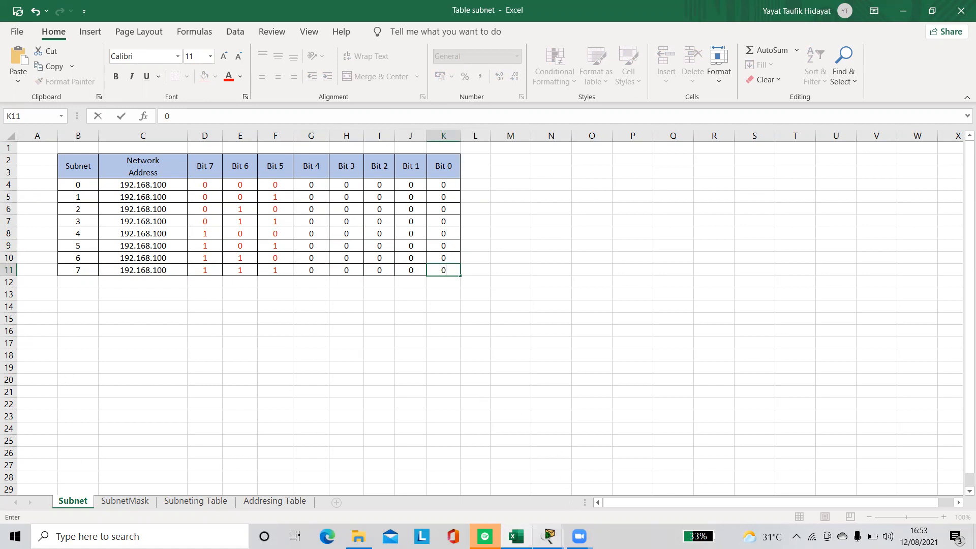
# Review question f on the new subnet mask in the Packet Tracer activity, and compare its table with the SubnetMask sheet in Excel.
pyautogui.moveTo(544, 533)
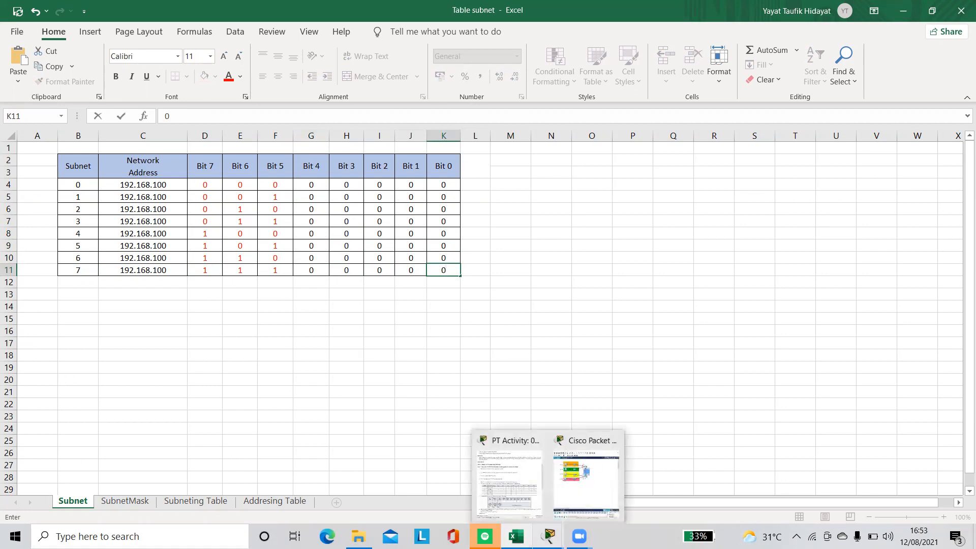
pyautogui.click(515, 536)
pyautogui.scroll(-3, 676, 265)
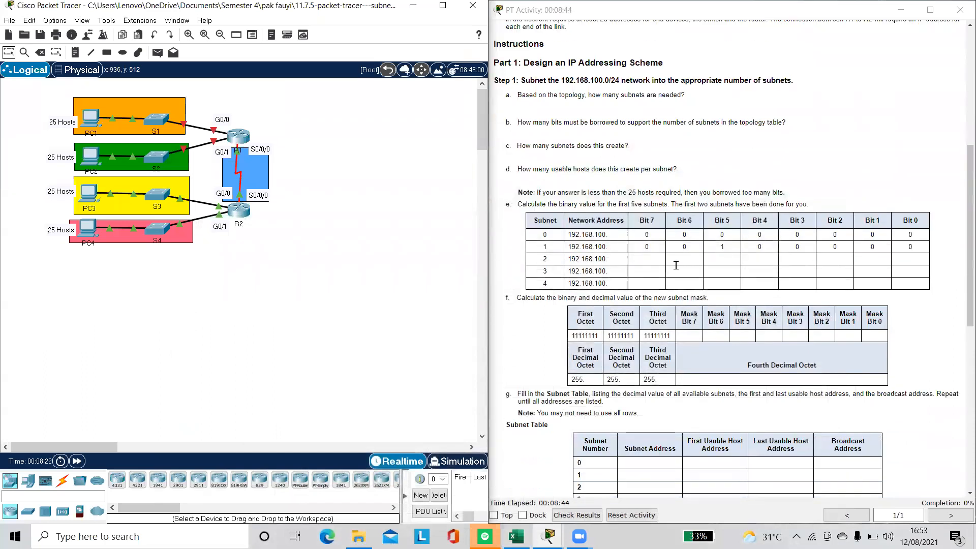
pyautogui.scroll(-1, 676, 266)
pyautogui.scroll(-1, 547, 288)
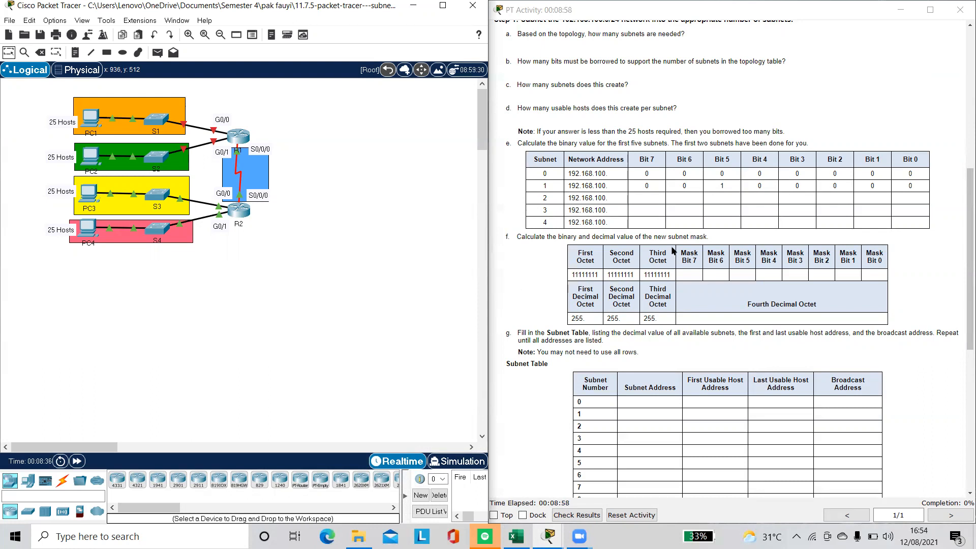
pyautogui.click(517, 536)
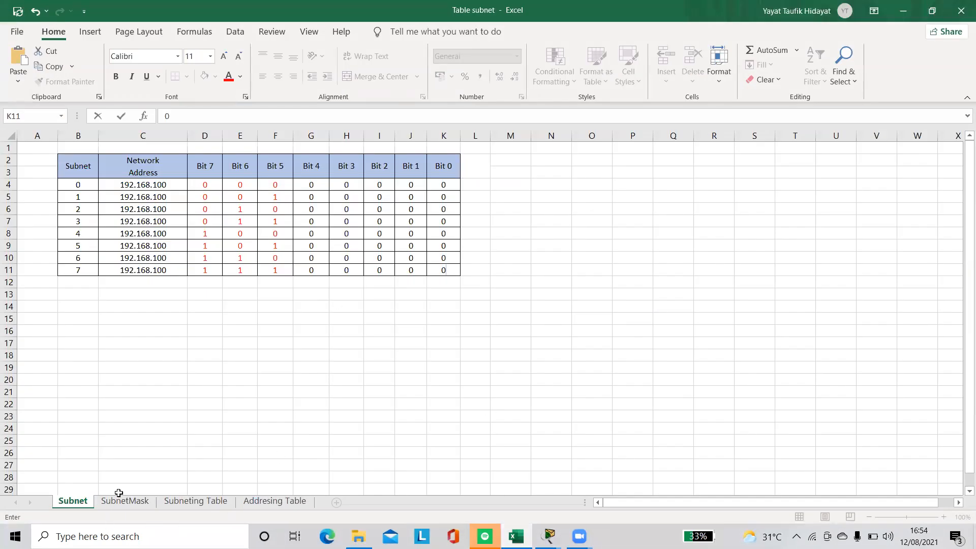
pyautogui.click(124, 501)
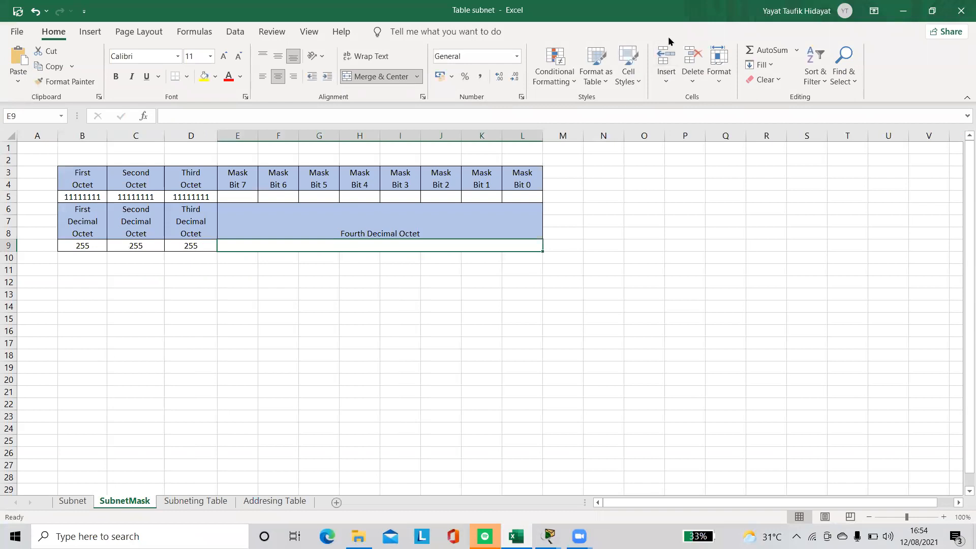
pyautogui.click(903, 10)
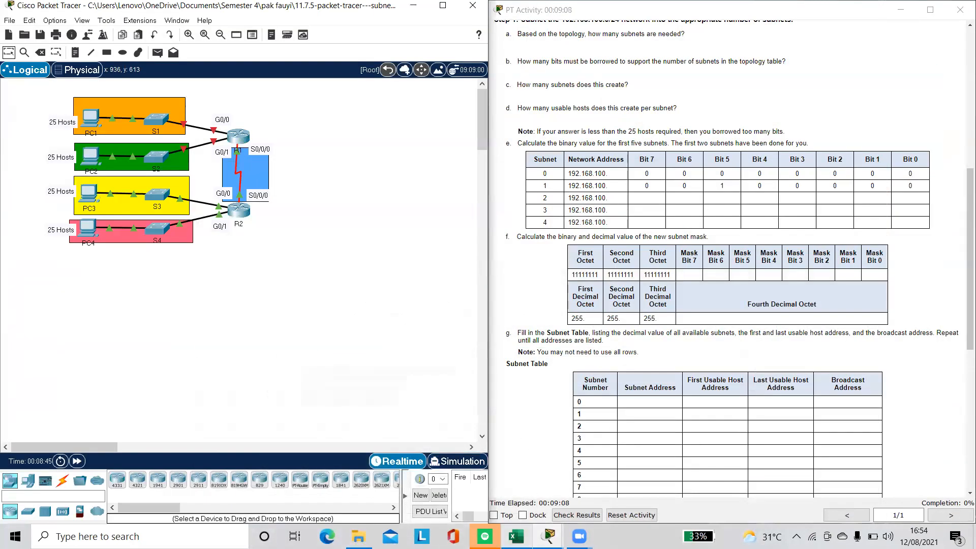
pyautogui.click(514, 472)
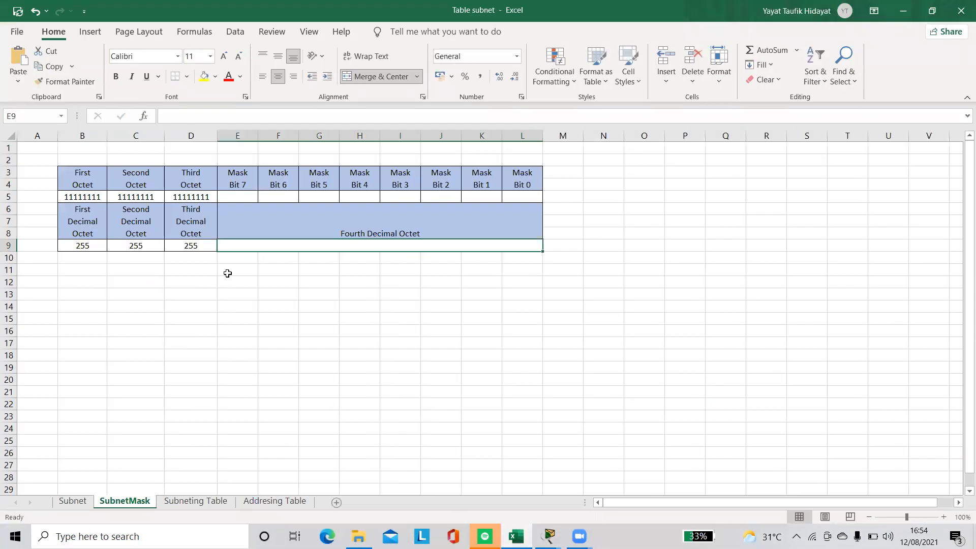
# Check the borrowed bits on the Subnet sheet and enter 1 for Mask Bit 7, Mask Bit 6 and Mask Bit 5 on the SubnetMask sheet.
pyautogui.click(239, 197)
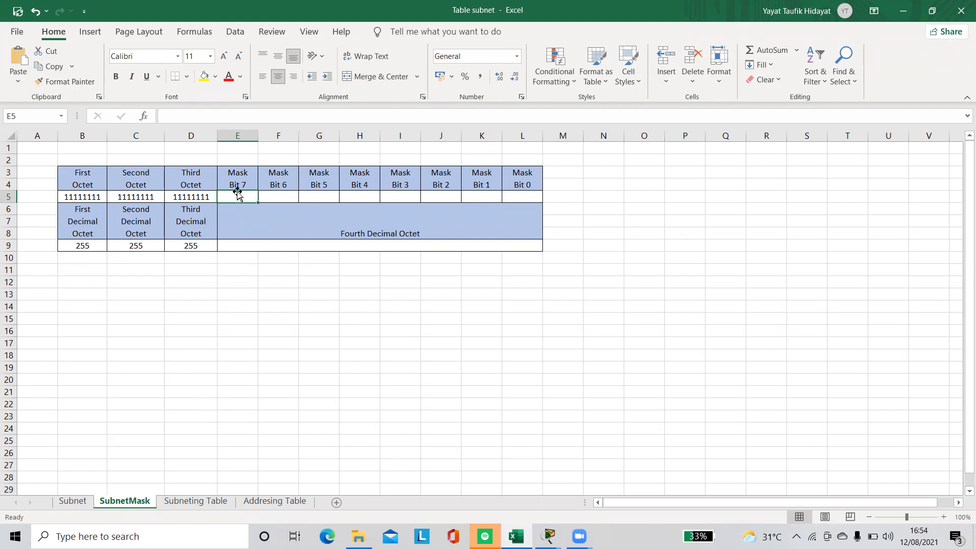
pyautogui.click(75, 502)
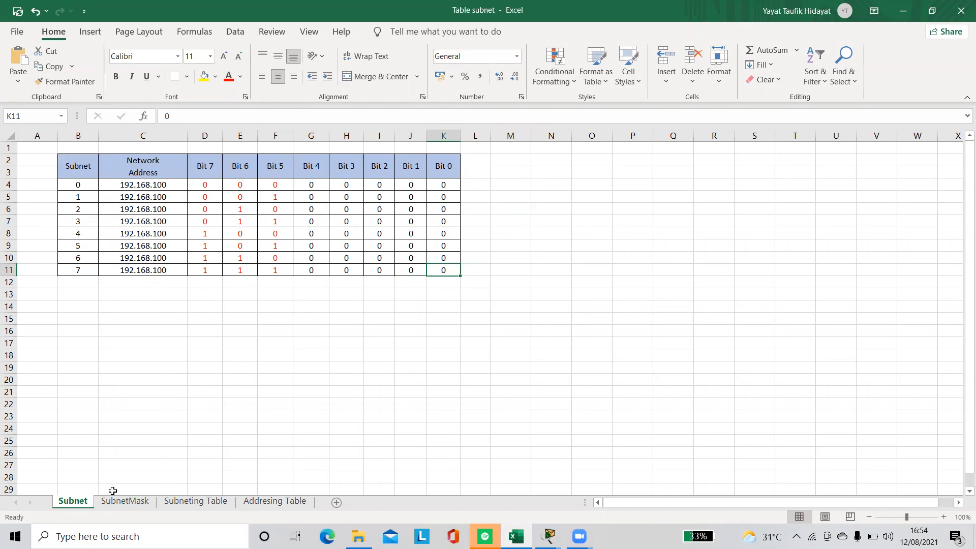
pyautogui.click(124, 501)
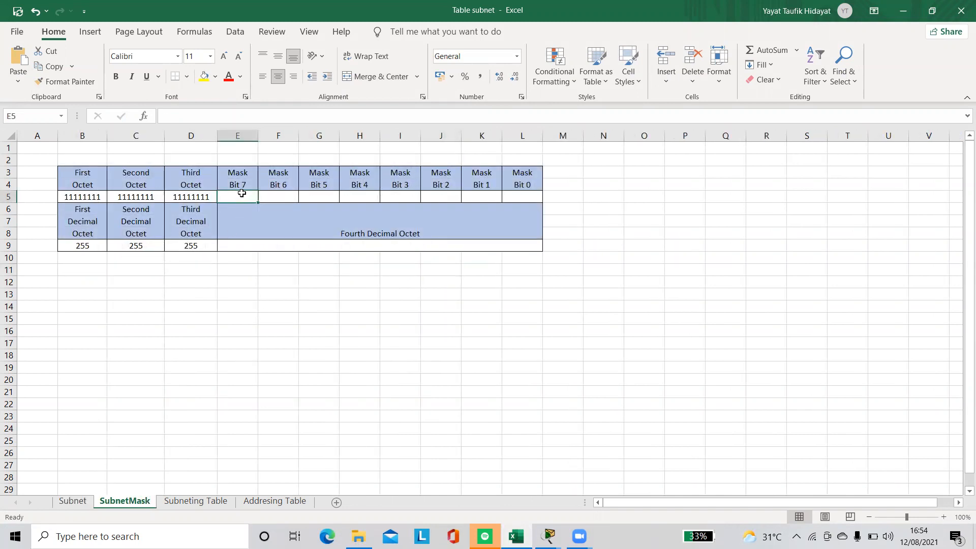
pyautogui.write('1')
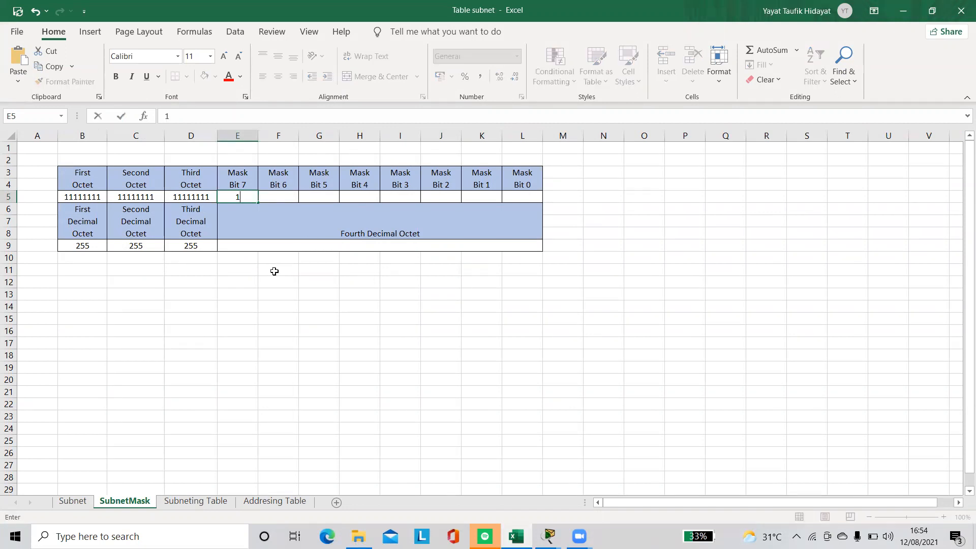
pyautogui.press('Tab')
pyautogui.write('1')
pyautogui.press('Tab')
pyautogui.write('1')
pyautogui.press('Tab')
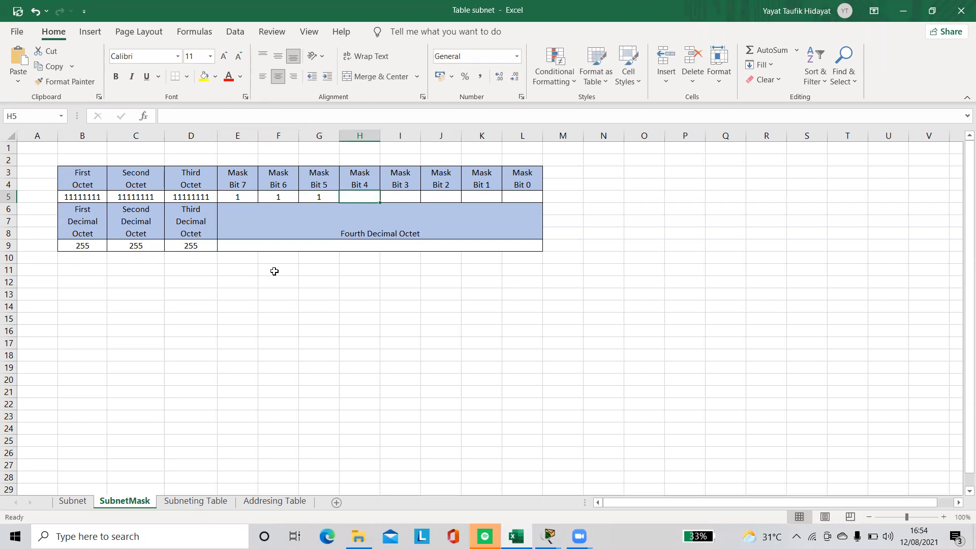
# Fill Mask Bit 4 through Mask Bit 0 of the subnet mask with 0.
pyautogui.write('0')
pyautogui.press('Tab')
pyautogui.write('0')
pyautogui.press('Tab')
pyautogui.write('0')
pyautogui.press('Tab')
pyautogui.write('0')
pyautogui.press('Tab')
pyautogui.write('0')
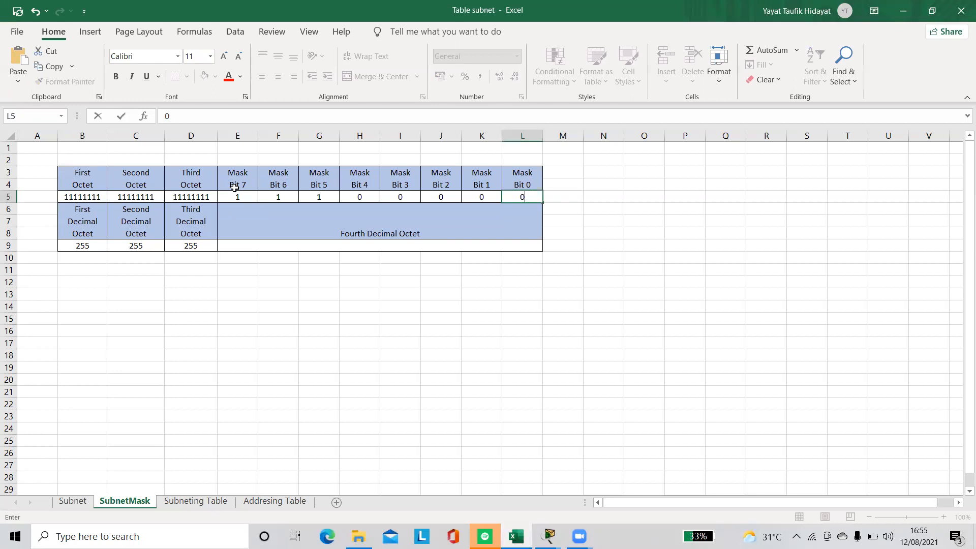
# Enter 224 as the Fourth Decimal Octet of the subnet mask on the SubnetMask sheet.
pyautogui.click(364, 245)
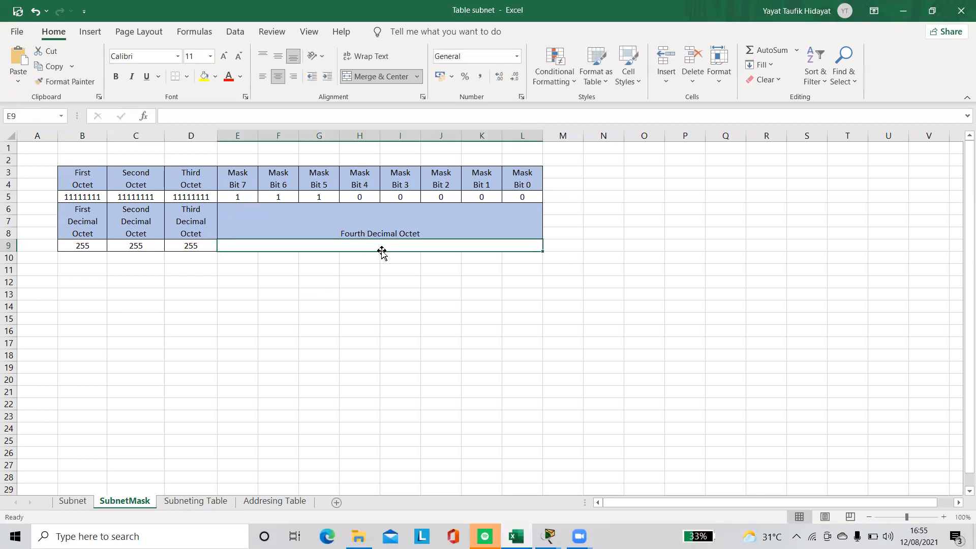
pyautogui.write('22')
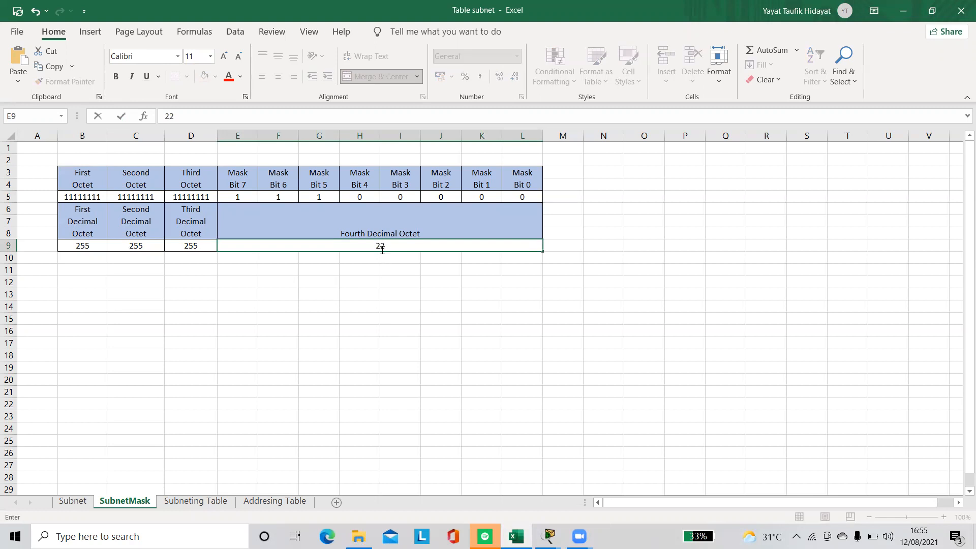
pyautogui.write('4')
# Review question g on the Subnet Table in the Packet Tracer activity, and open the Subneting Table sheet in Excel.
pyautogui.click(548, 536)
pyautogui.scroll(-2, 724, 342)
pyautogui.scroll(-3, 724, 341)
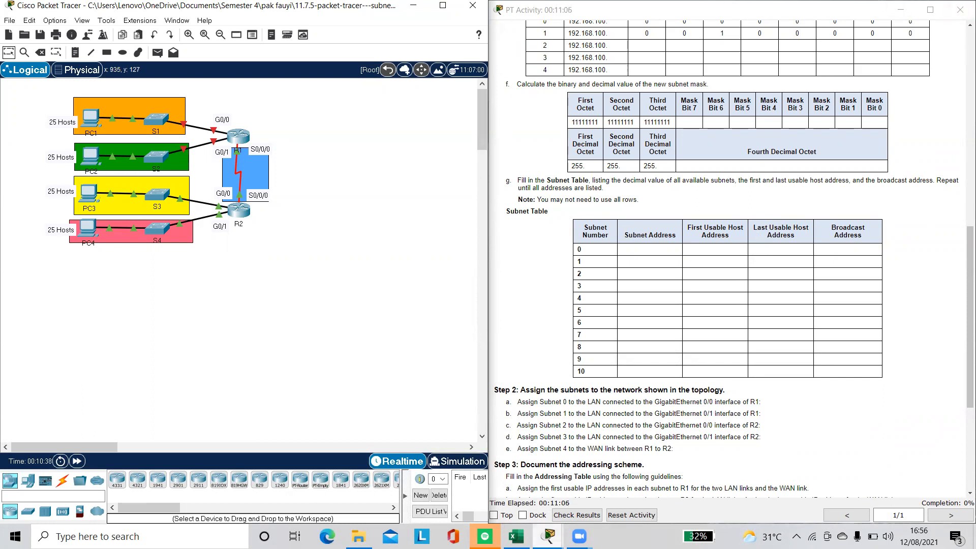
pyautogui.click(516, 536)
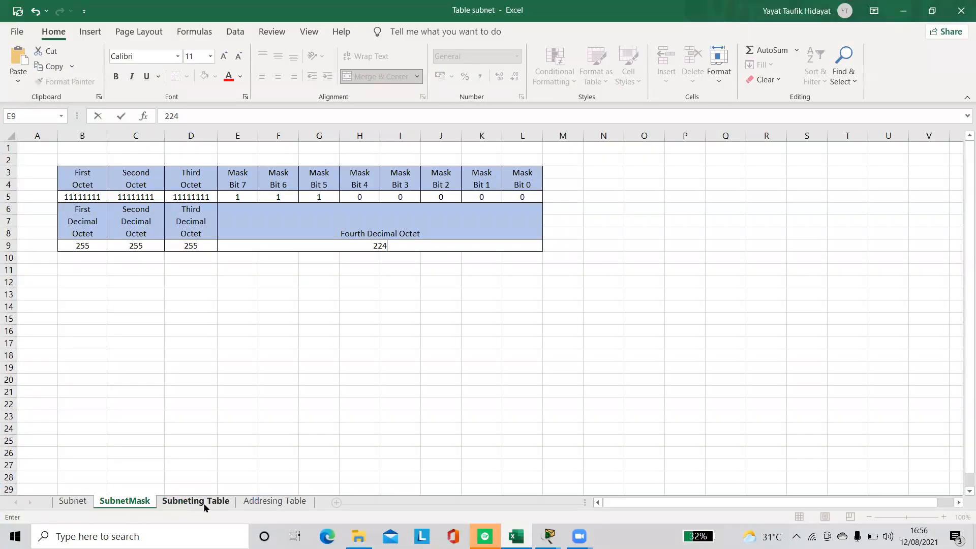
pyautogui.click(198, 502)
# Check subnet 0 on the Subnet sheet and enter 192.168.100.0 as its Subnet Address on the Subneting Table sheet.
pyautogui.click(142, 210)
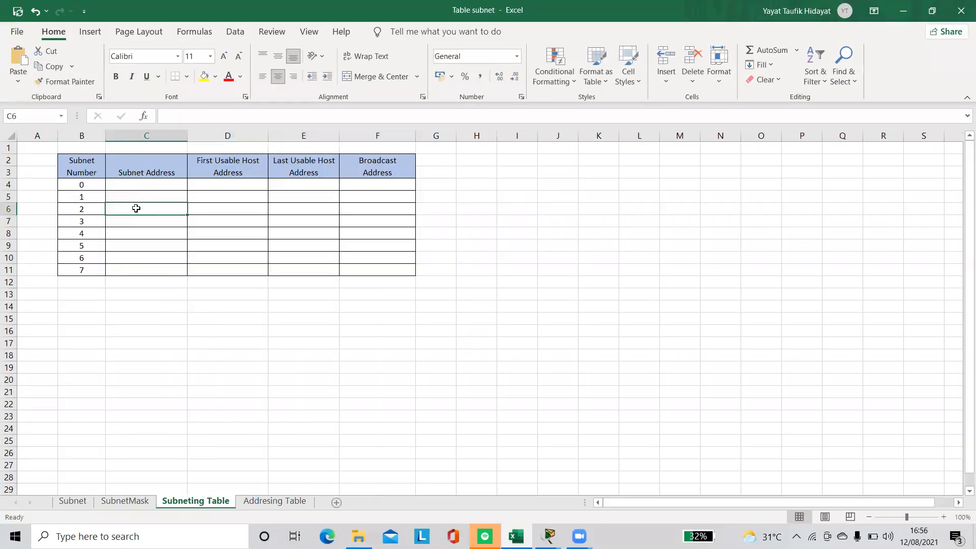
pyautogui.click(142, 187)
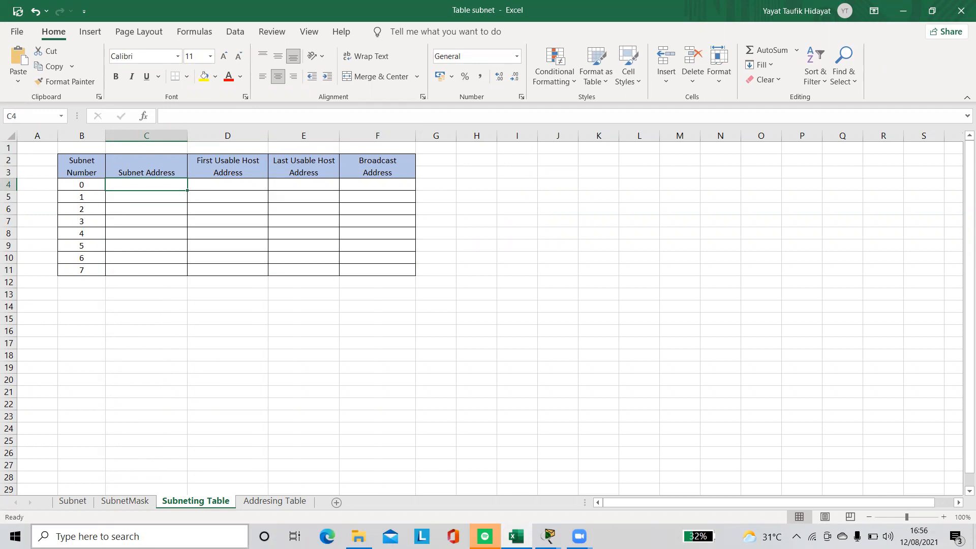
pyautogui.click(87, 502)
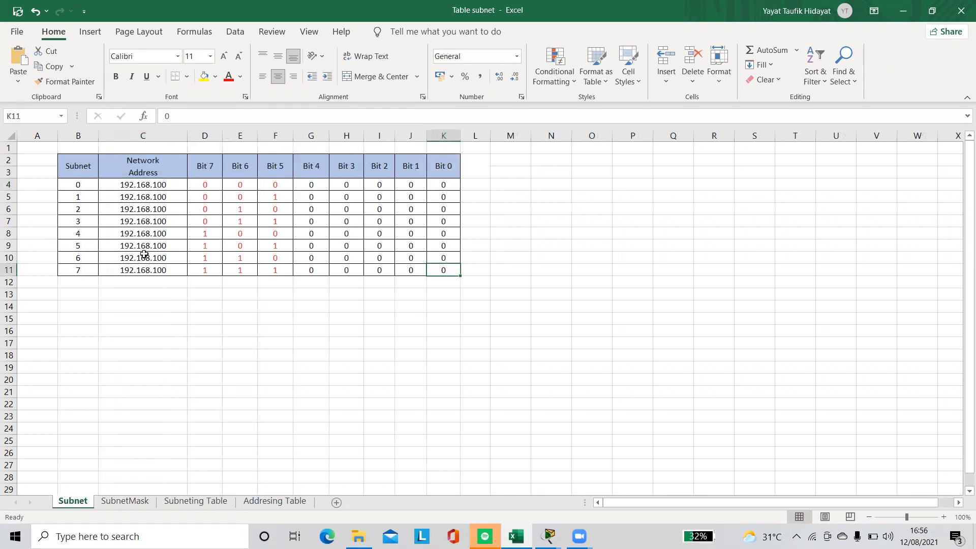
pyautogui.click(161, 186)
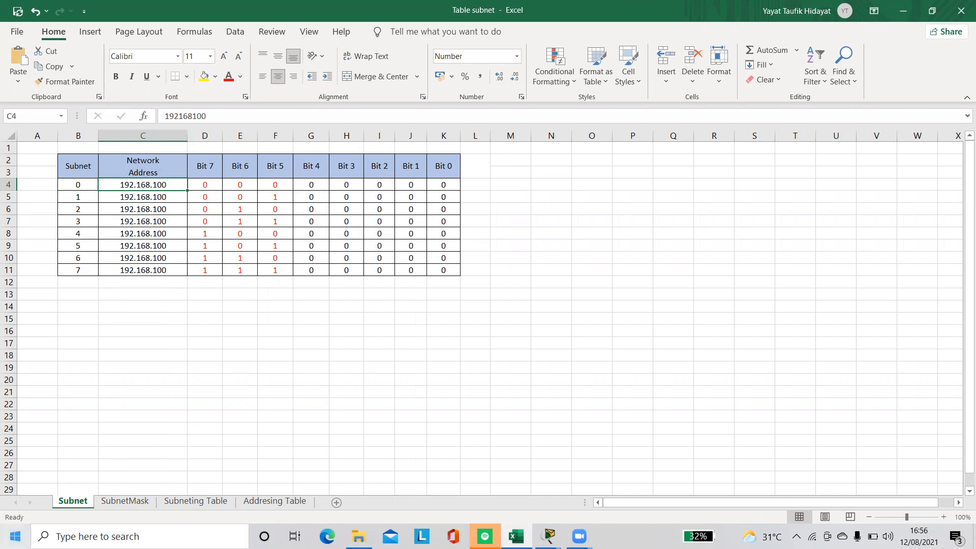
pyautogui.click(192, 502)
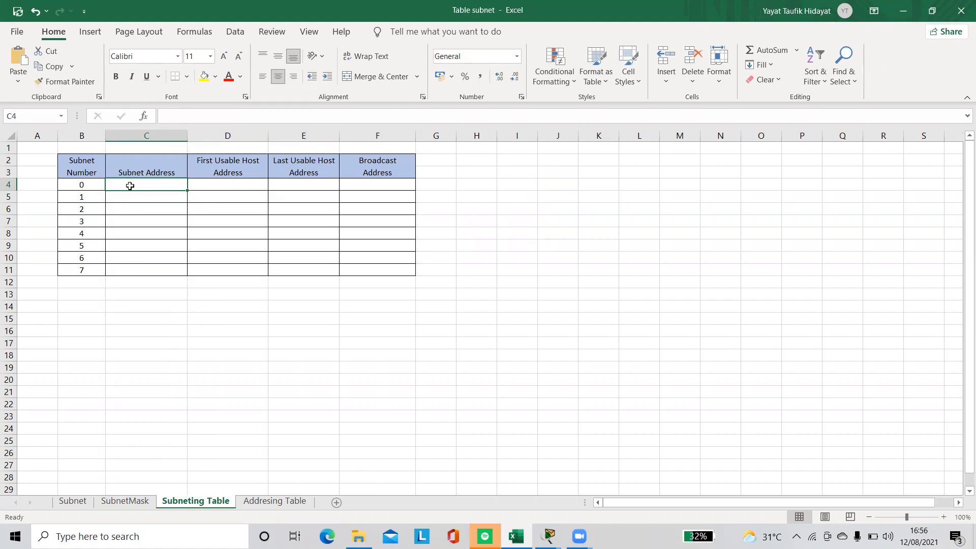
pyautogui.write('192.168.100')
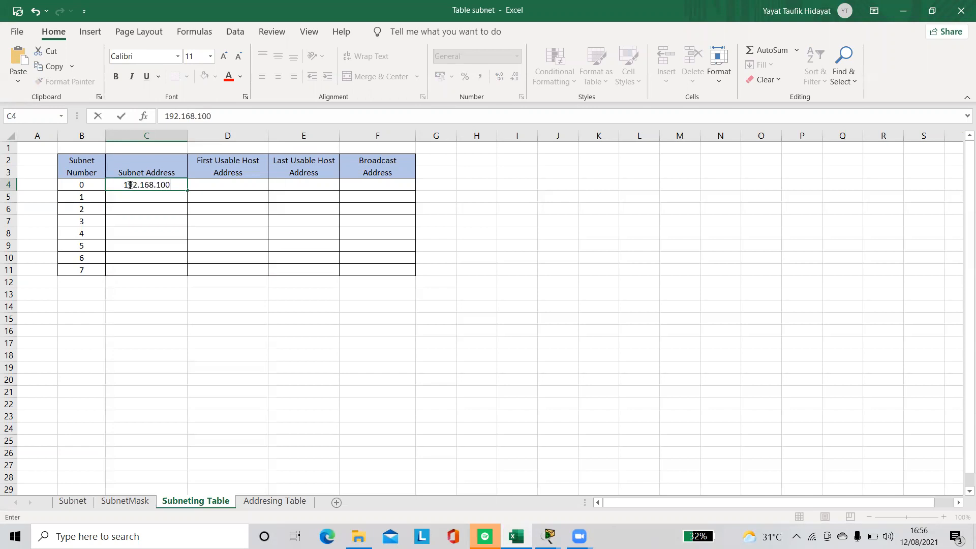
pyautogui.write('.0')
# Check the borrowed bits on the Subnet sheet and enter 192.168.100.32 as the Subnet Address of subnet 1 on the Subneting Table sheet.
pyautogui.click(84, 503)
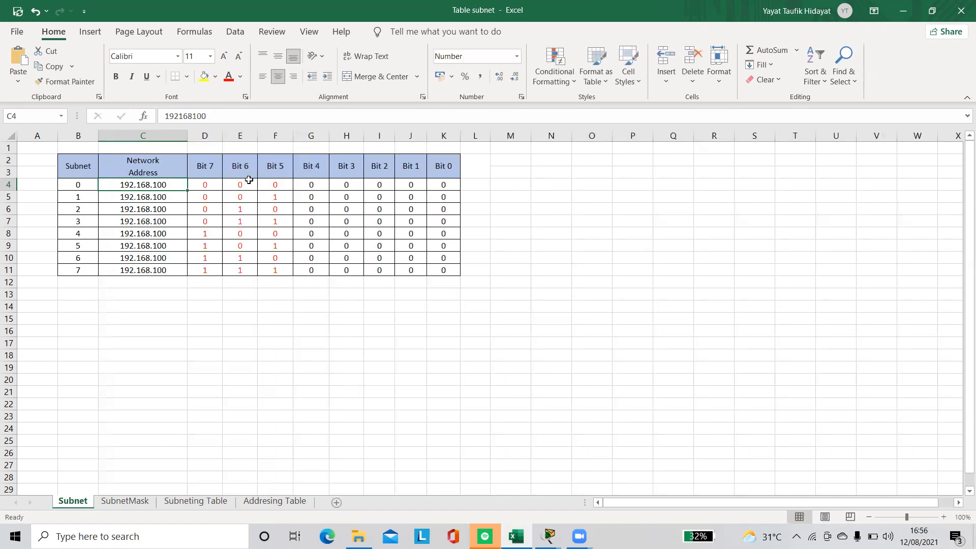
pyautogui.click(198, 502)
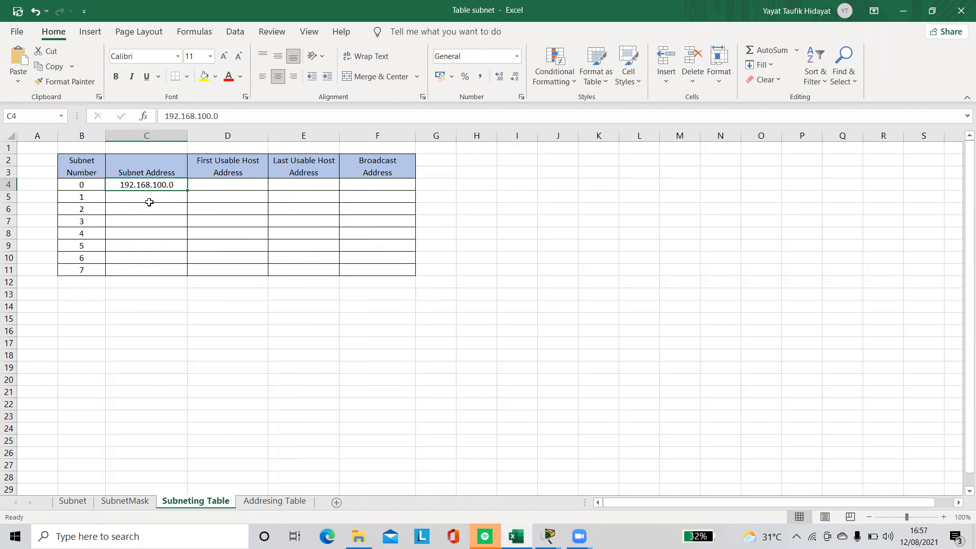
pyautogui.click(87, 503)
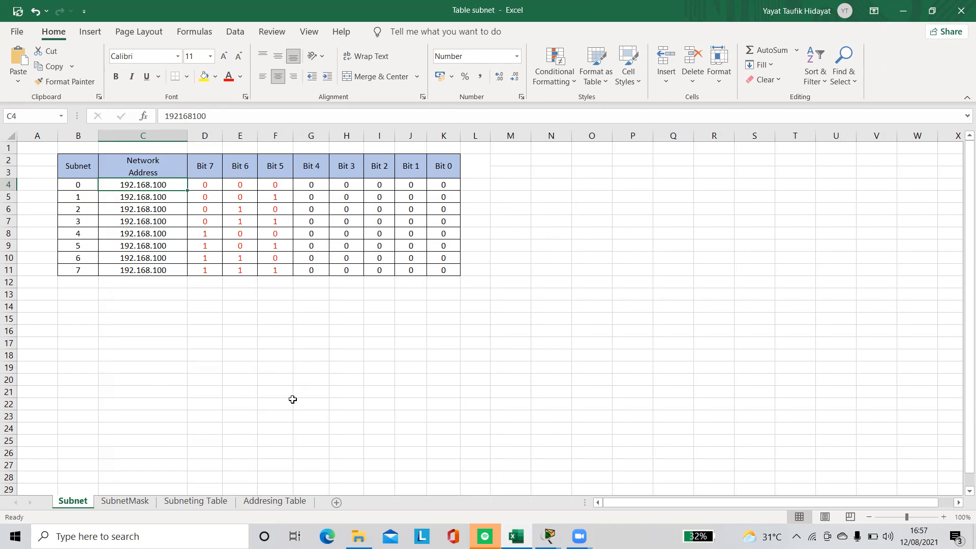
pyautogui.click(198, 501)
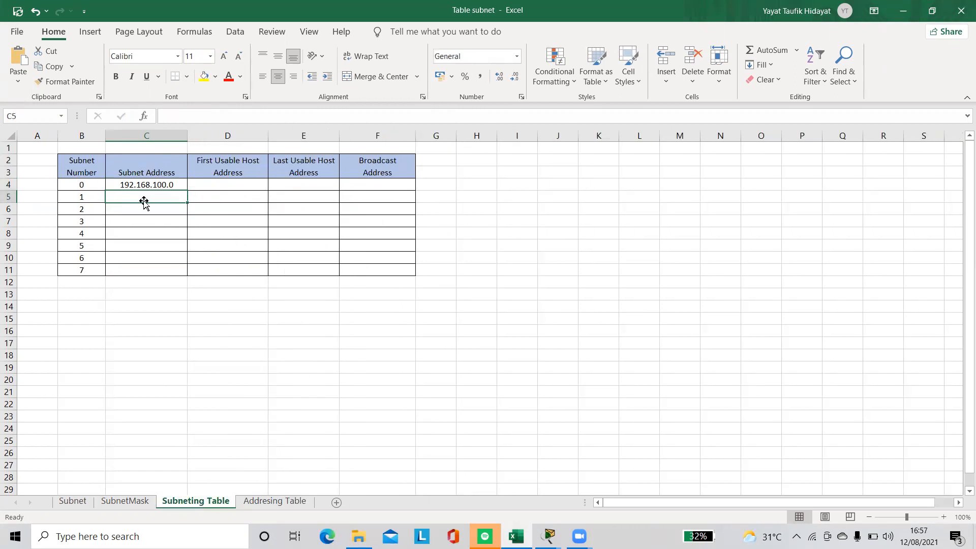
pyautogui.write('19')
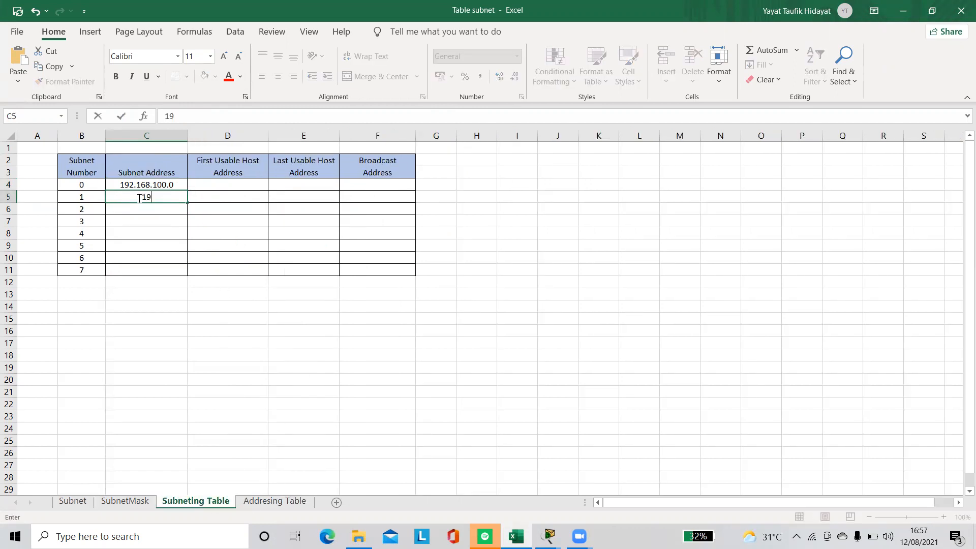
pyautogui.write('2.168.100.32')
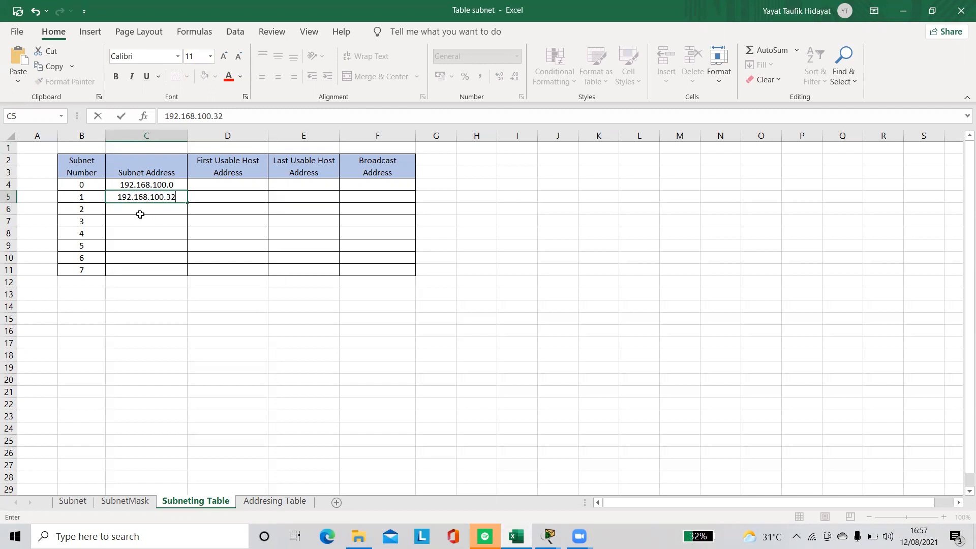
pyautogui.click(141, 214)
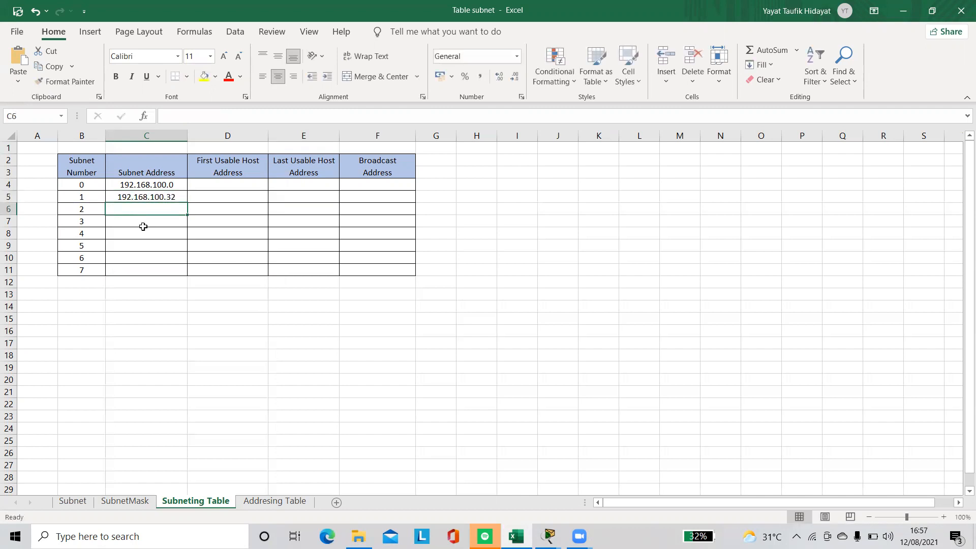
# Copy subnet 2's network address from the Subnet sheet into its Subnet Address on the Subneting Table sheet and append .64.
pyautogui.click(73, 501)
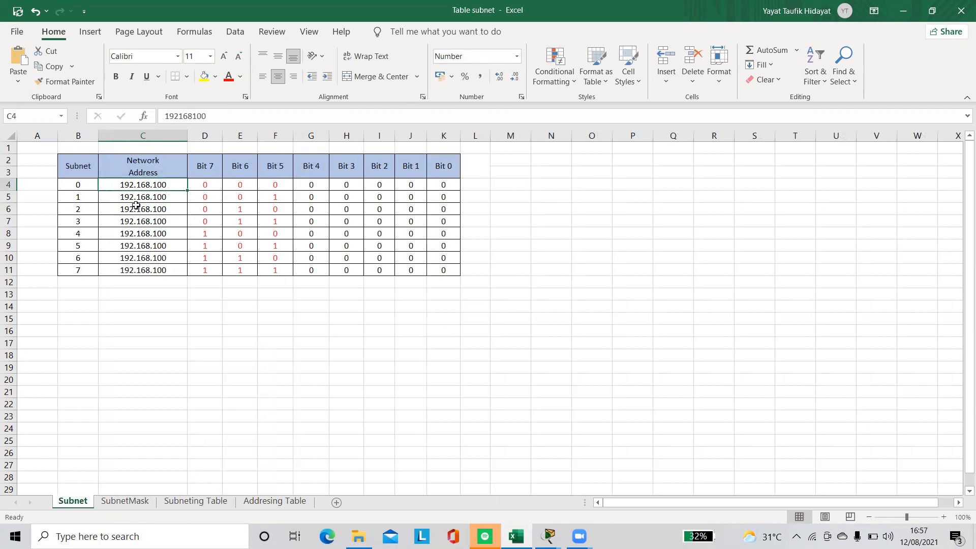
pyautogui.click(147, 219)
pyautogui.click(146, 211)
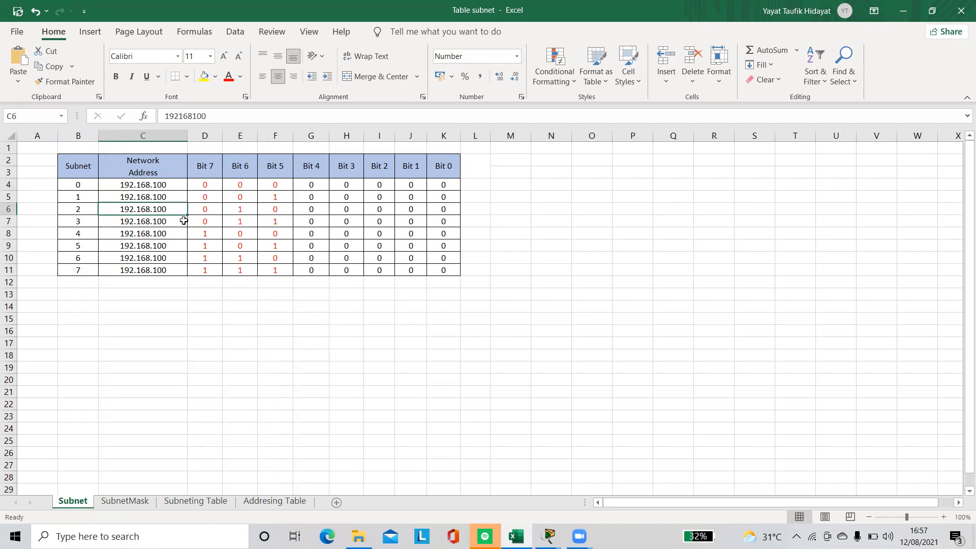
pyautogui.hotkey('ctrl', 'c')
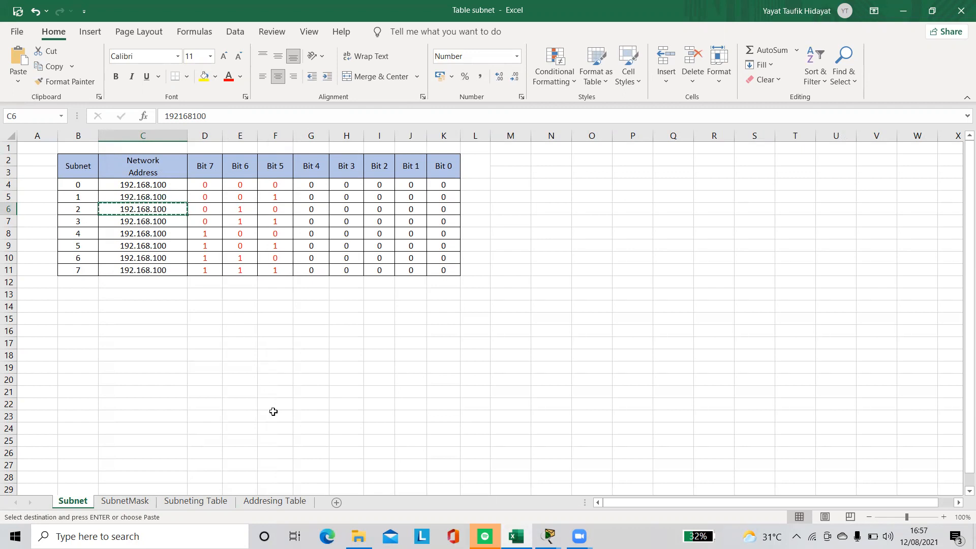
pyautogui.click(212, 502)
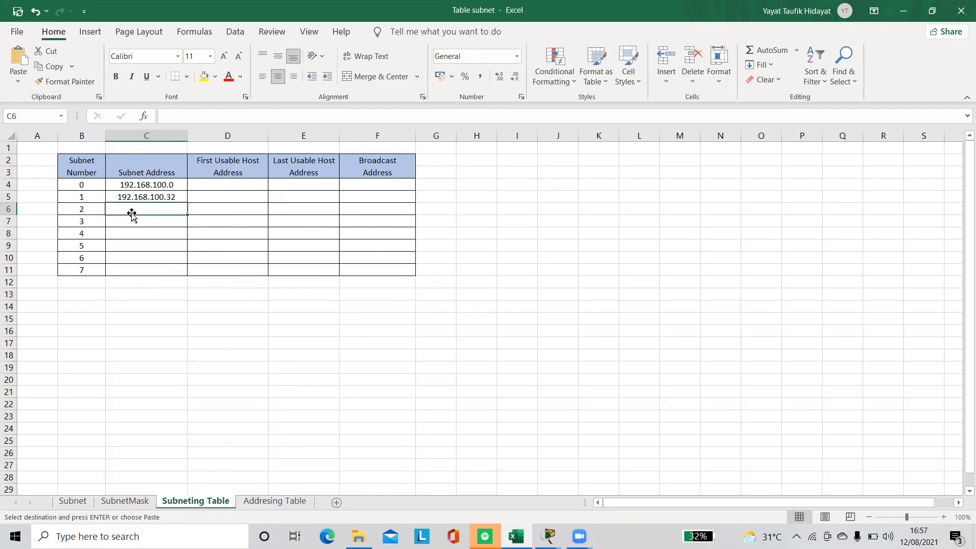
pyautogui.hotkey('ctrl', 'v')
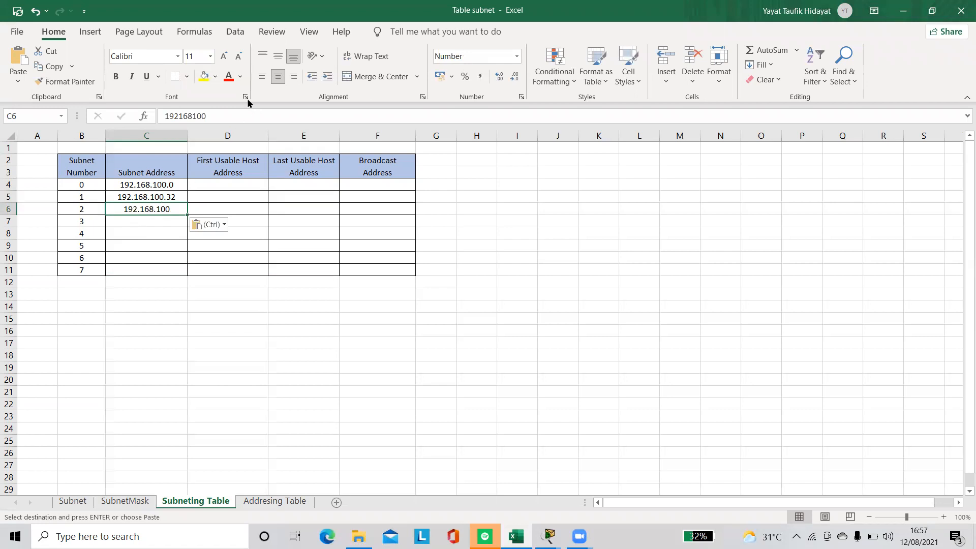
pyautogui.click(208, 116)
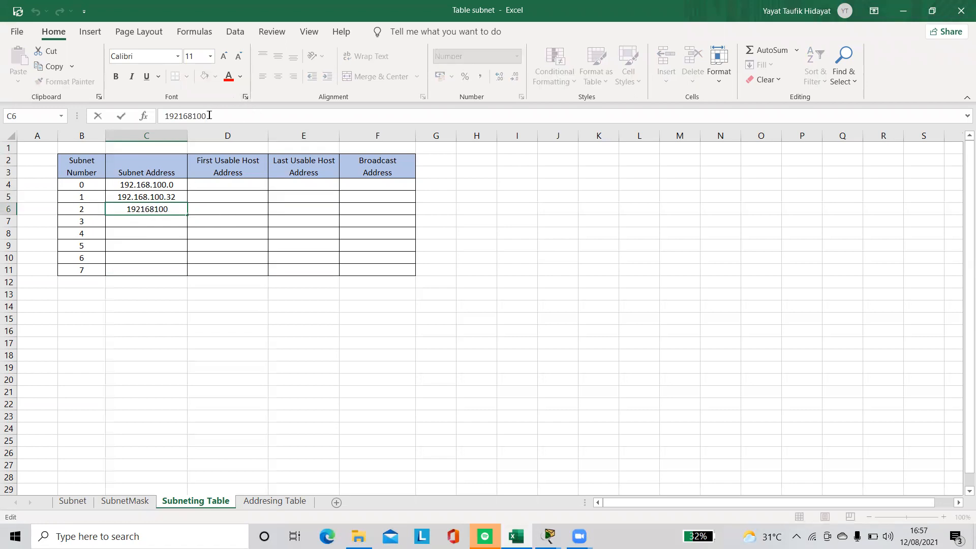
pyautogui.write('.64')
pyautogui.click(169, 223)
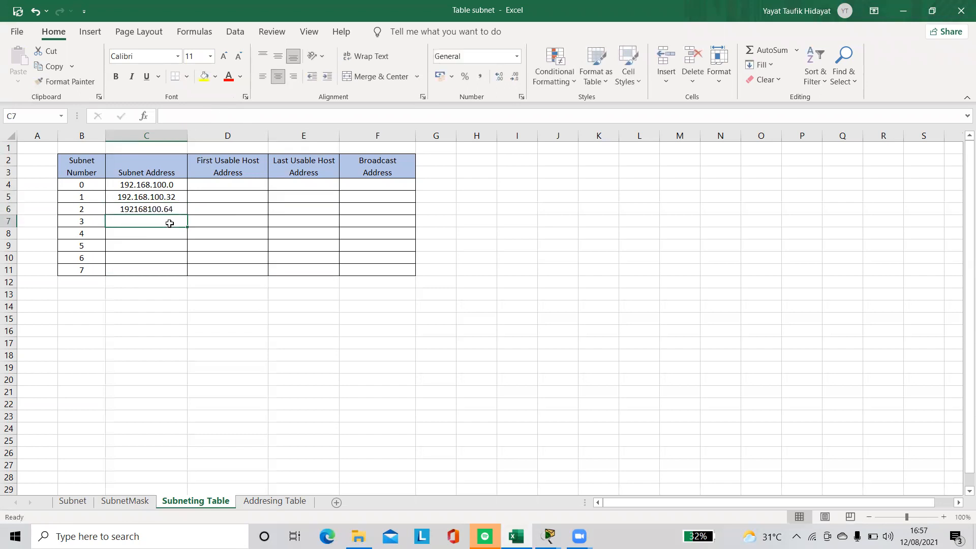
# Check the bits of subnet 3 on the Subnet sheet and return to its Subnet Address on the Subneting Table sheet.
pyautogui.click(72, 490)
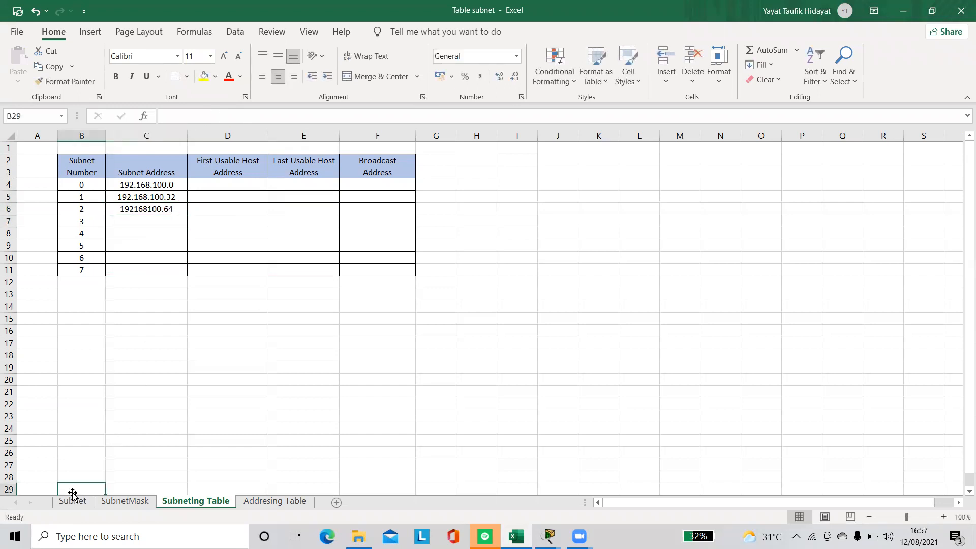
pyautogui.click(74, 501)
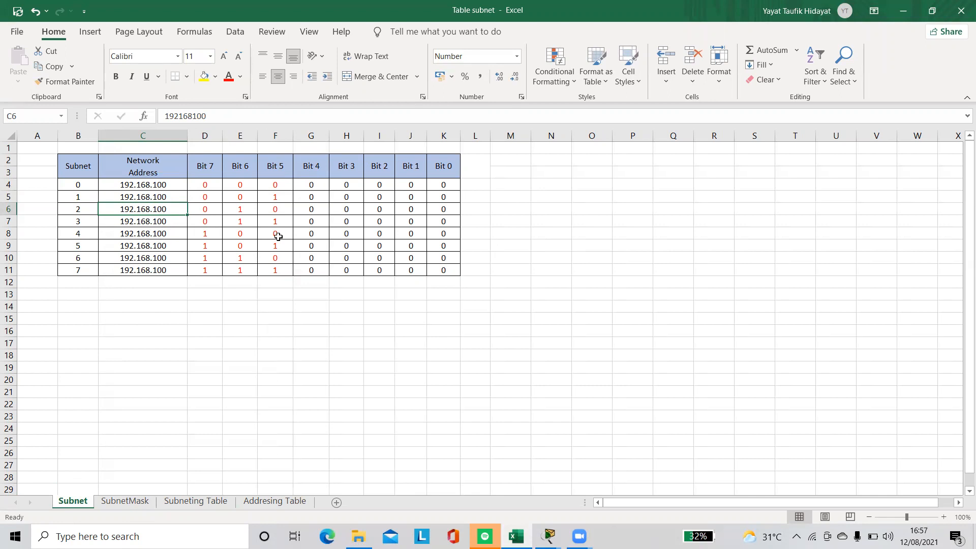
pyautogui.click(206, 502)
pyautogui.click(151, 224)
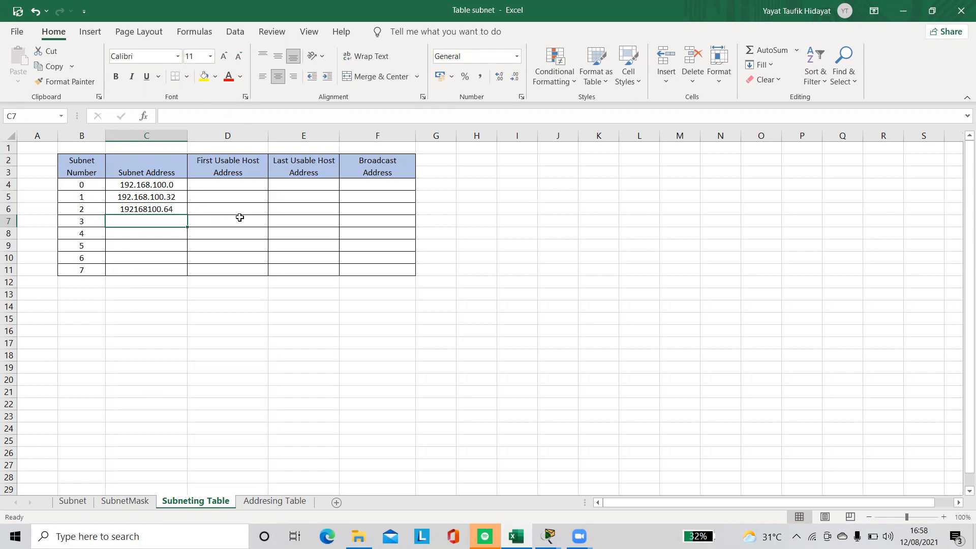
# Add the missing dots to the Subnet Address of subnet 2 so it reads 192.168.100.64.
pyautogui.click(143, 210)
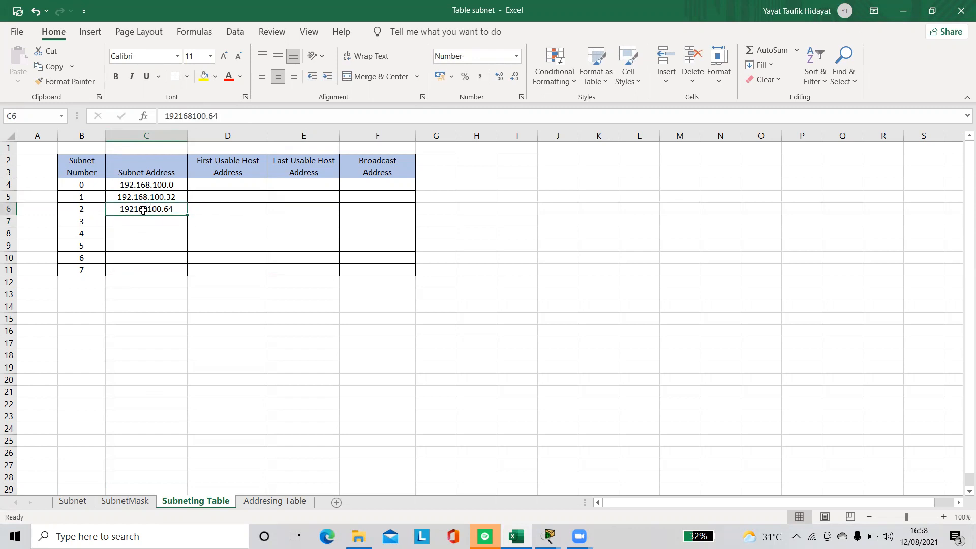
pyautogui.click(177, 114)
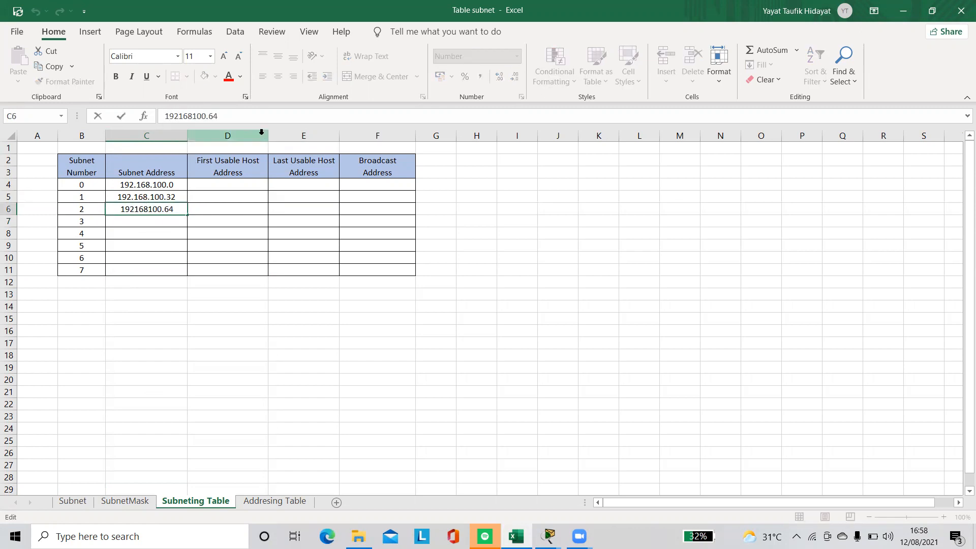
pyautogui.write('.')
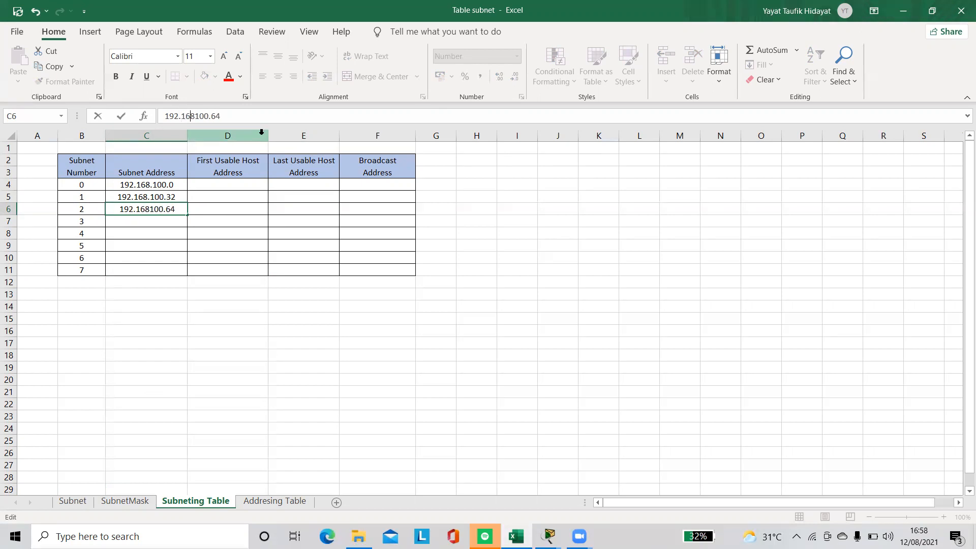
pyautogui.press('Right')
pyautogui.press('Right')
pyautogui.press('Right')
pyautogui.write('.')
# Enter 192.168.100.96 as the Subnet Address of subnet 3.
pyautogui.click(133, 220)
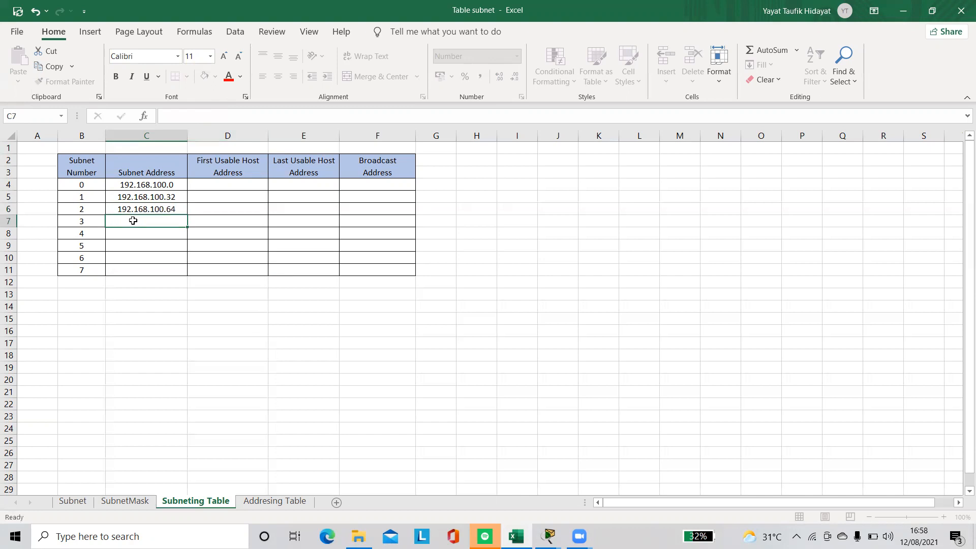
pyautogui.write('192')
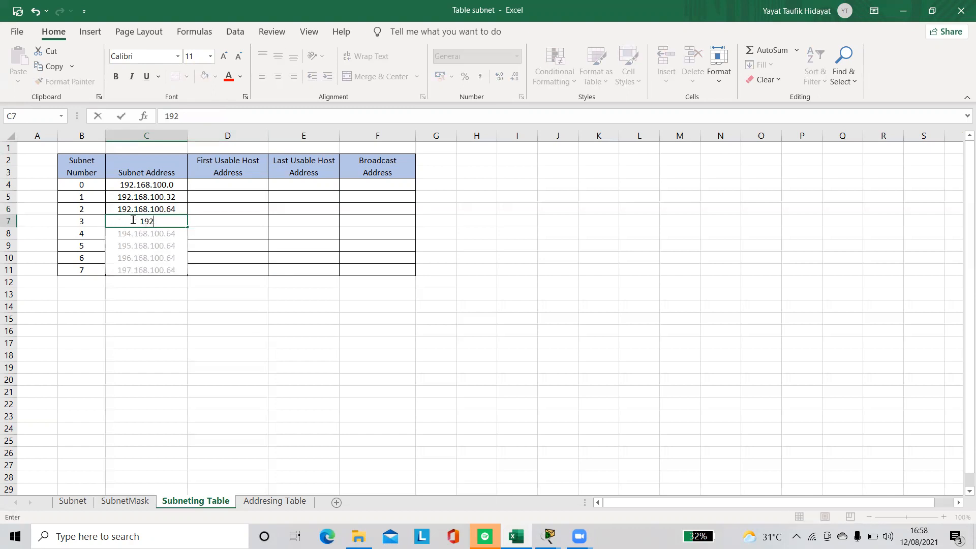
pyautogui.write('.168.1')
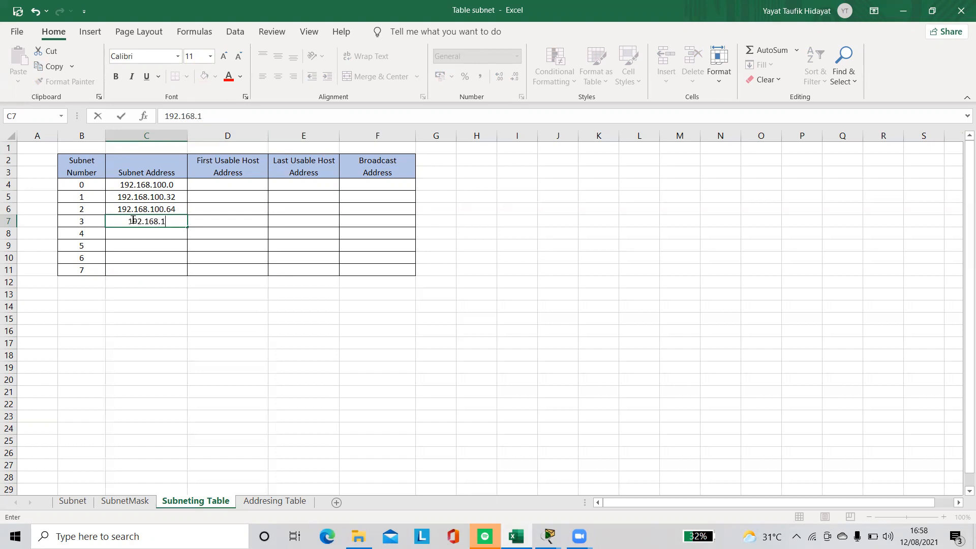
pyautogui.write('00.96')
pyautogui.press('Return')
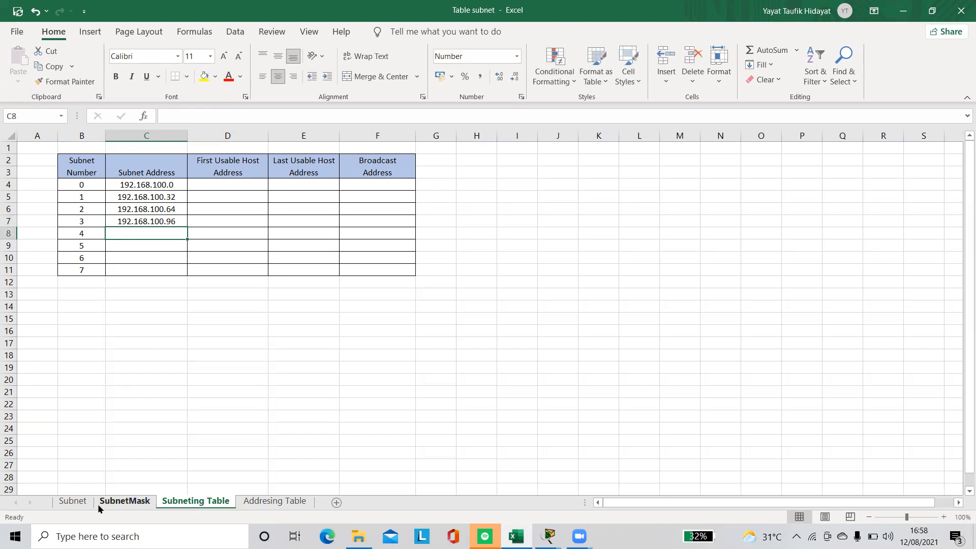
# Check the bits of subnet 4 on the Subnet sheet and enter 192.168.100.128 as its Subnet Address on the Subneting Table sheet.
pyautogui.click(60, 505)
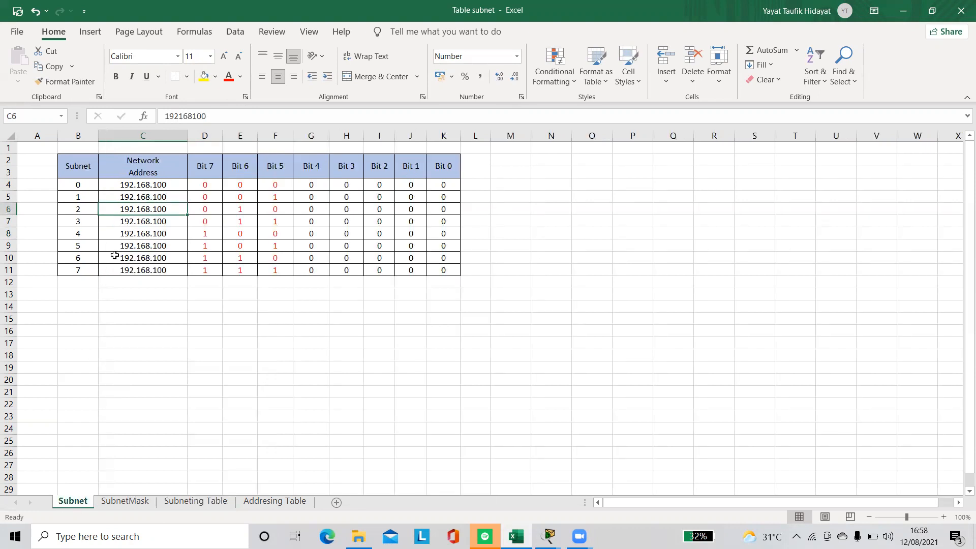
pyautogui.click(161, 233)
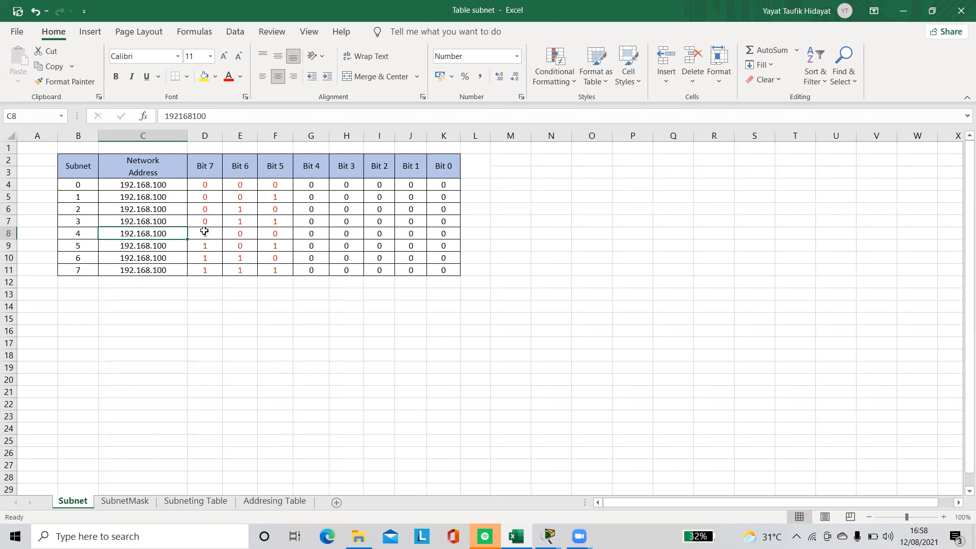
pyautogui.click(211, 501)
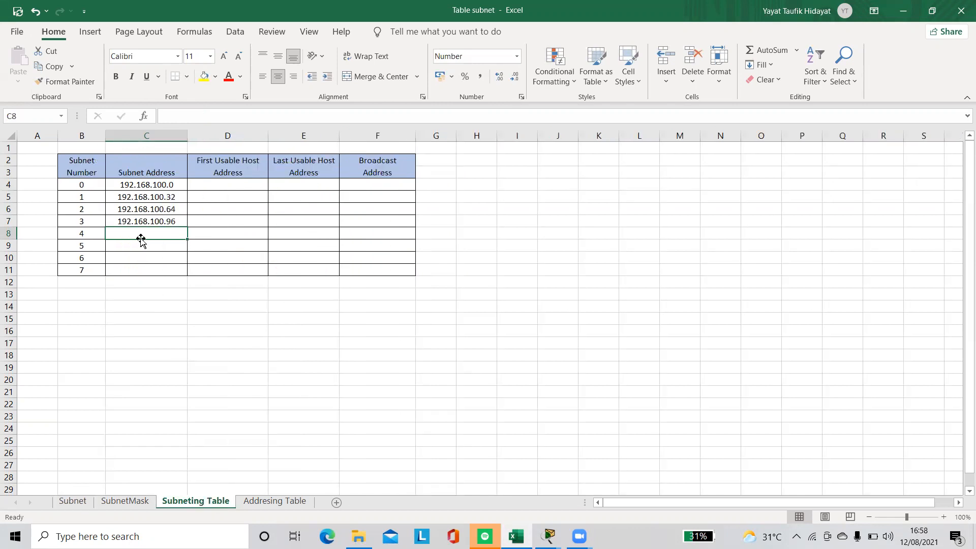
pyautogui.write('192.168.10')
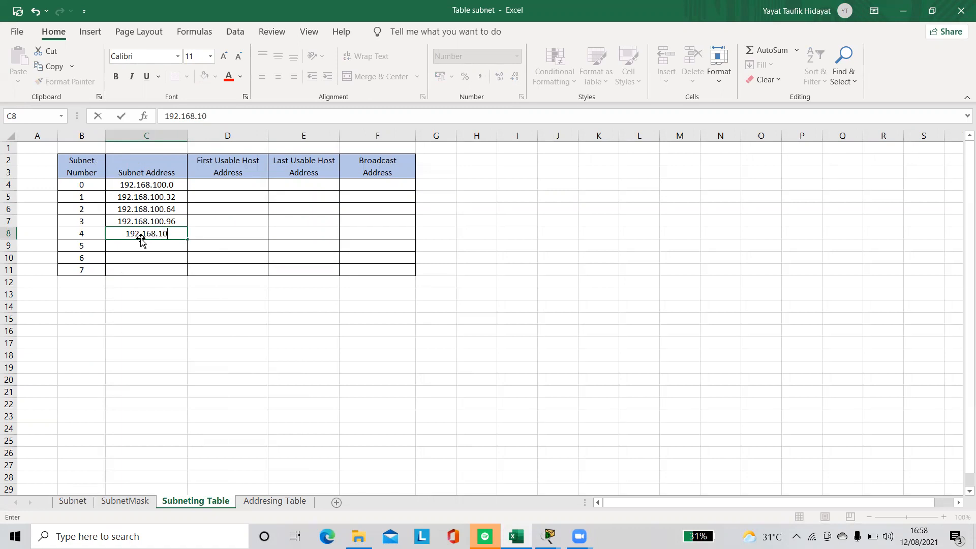
pyautogui.write('0.128')
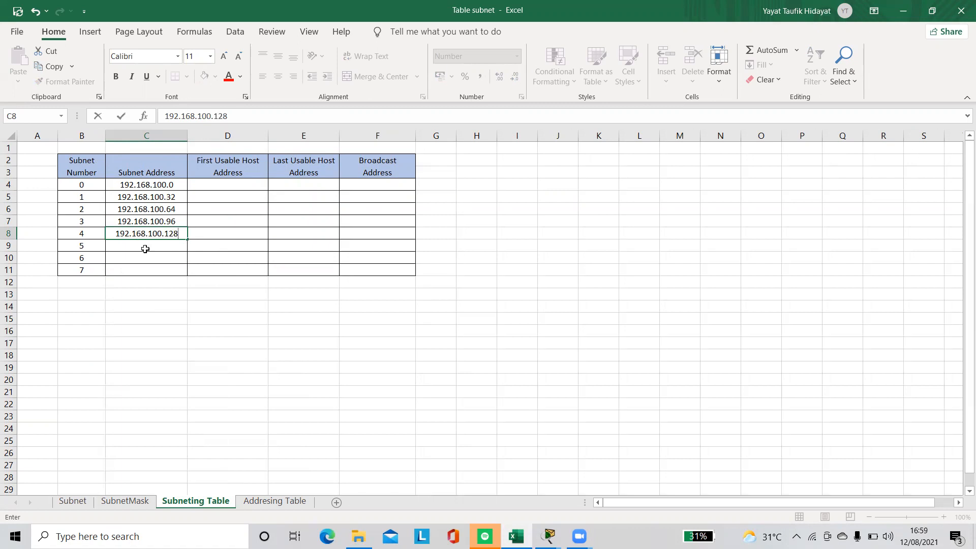
pyautogui.click(147, 254)
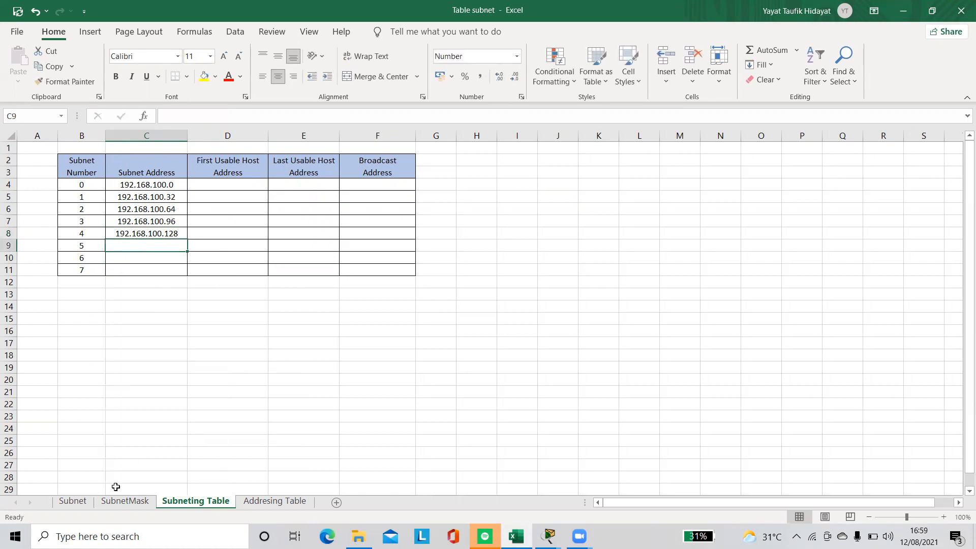
# Check the bits of subnet 5 on the Subnet sheet and enter 192.168.100.160 as its Subnet Address on the Subneting Table sheet.
pyautogui.click(83, 503)
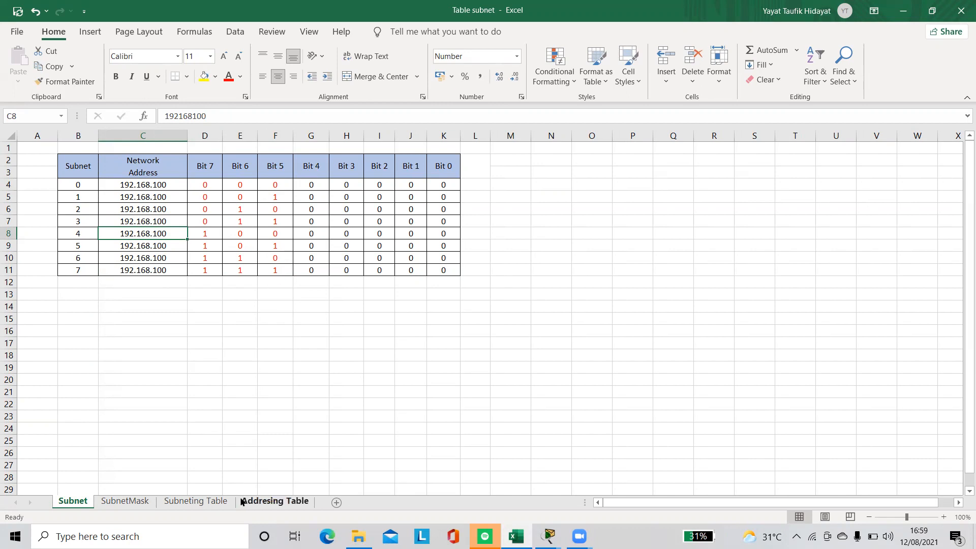
pyautogui.click(221, 502)
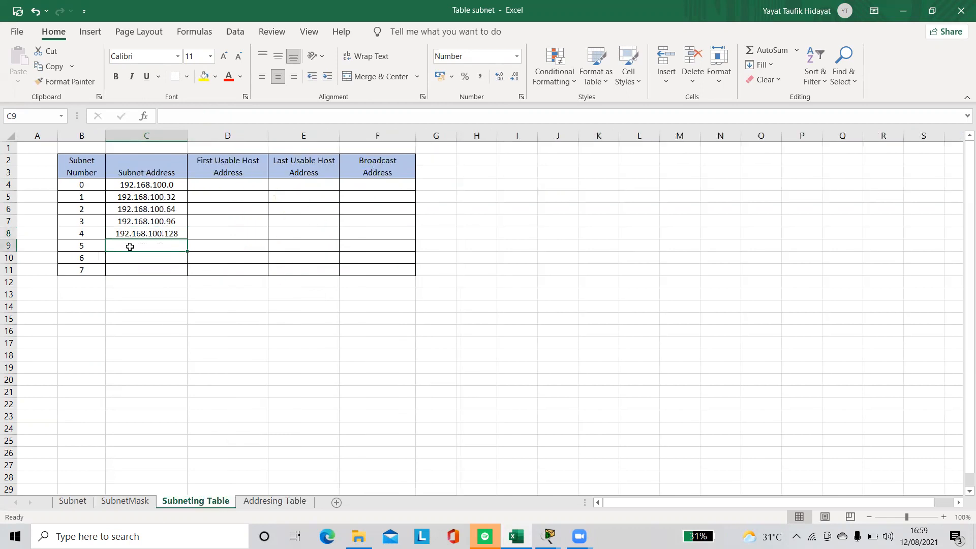
pyautogui.write('192')
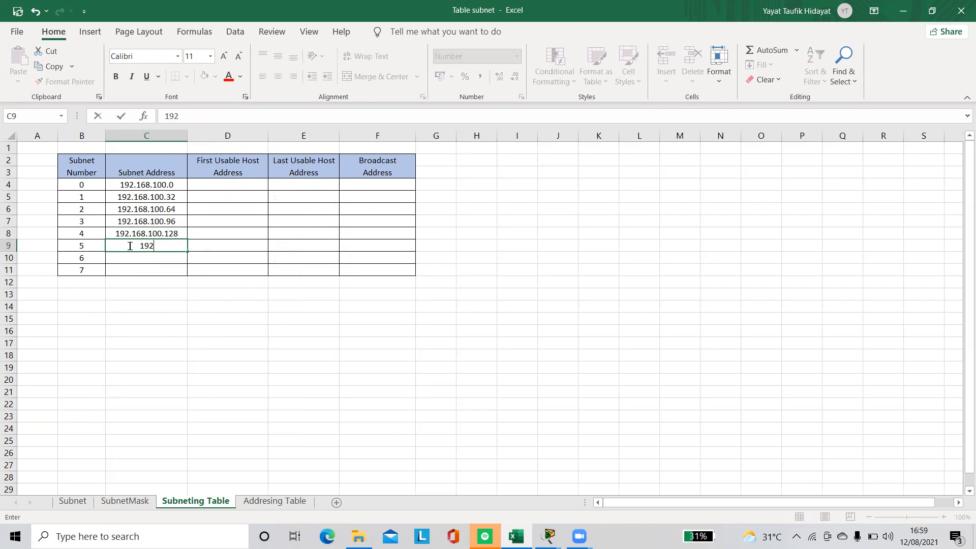
pyautogui.write('.168.100.160')
pyautogui.click(127, 258)
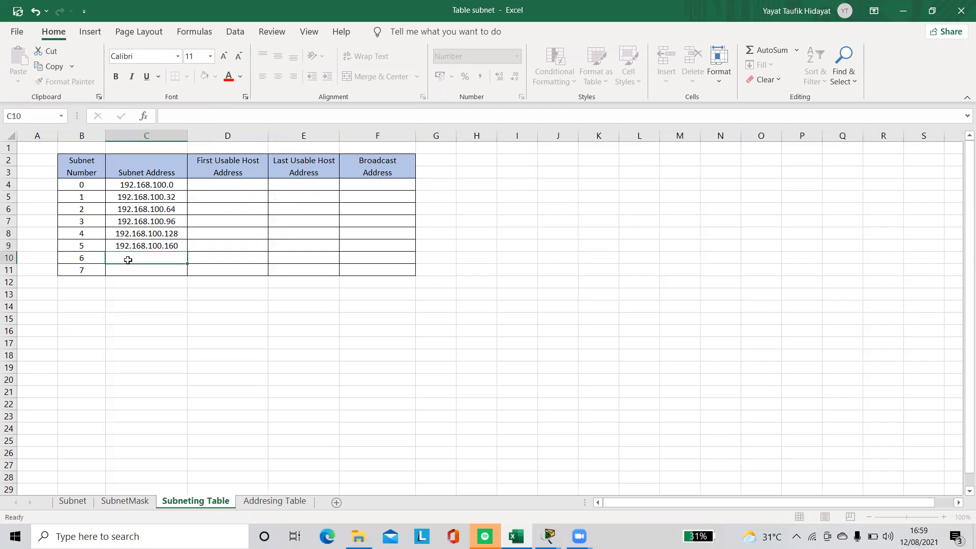
# Check the bits of subnet 6 on the Subnet sheet and enter 192.168.100.192 as its Subnet Address on the Subneting Table sheet.
pyautogui.click(76, 503)
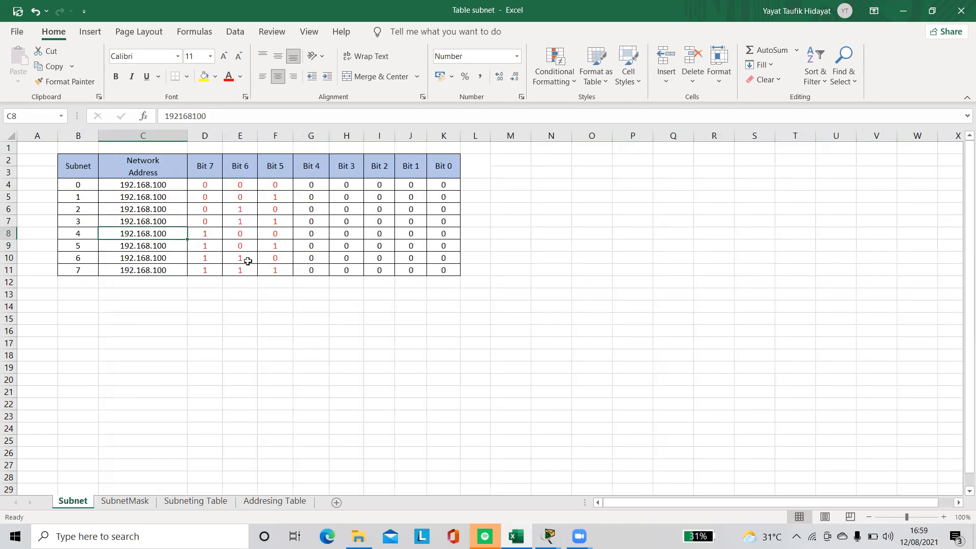
pyautogui.click(218, 502)
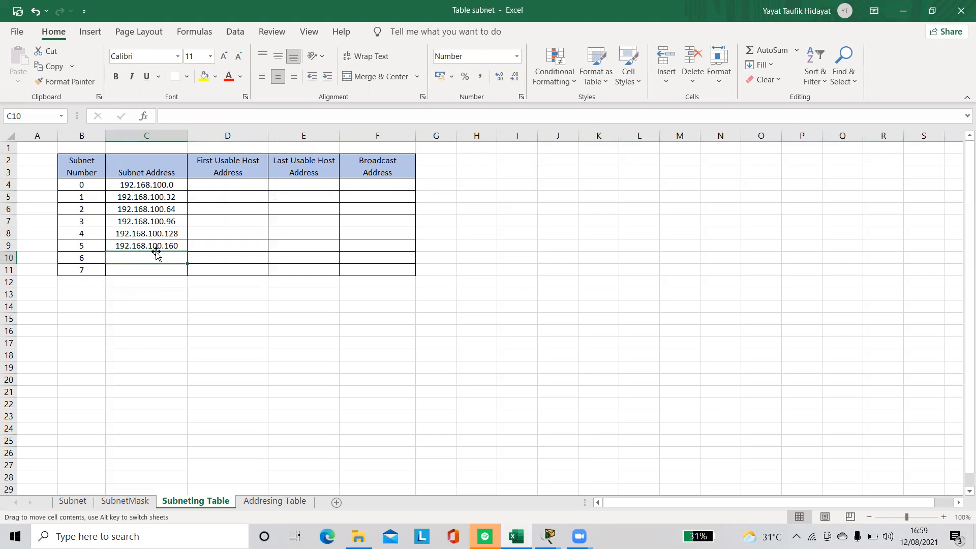
pyautogui.write('1')
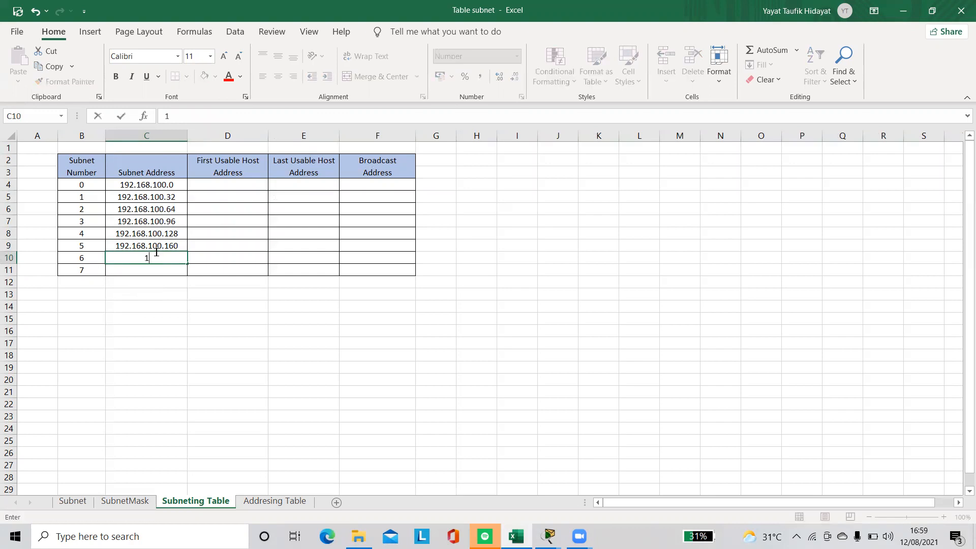
pyautogui.write('92.168.100.192')
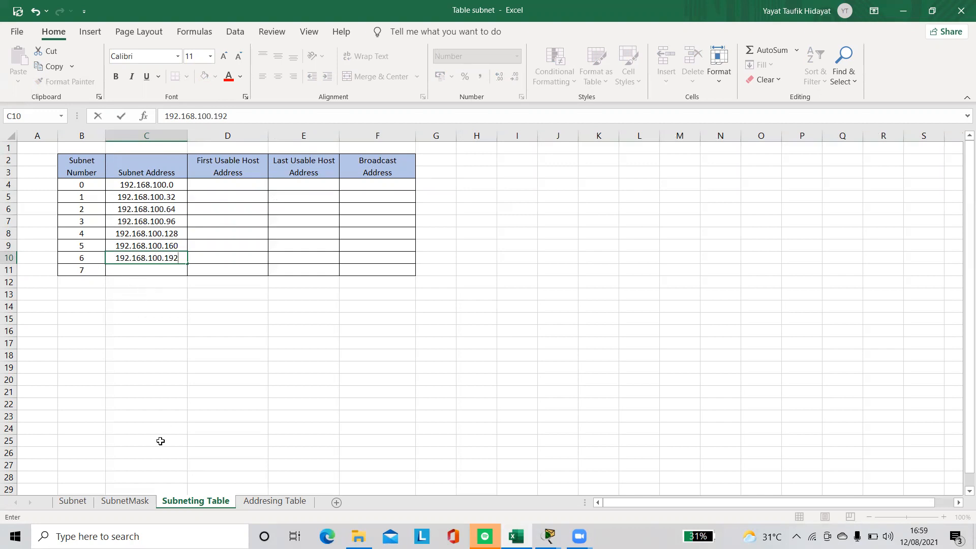
# Check the bits of subnet 7 on the Subnet sheet and enter 192.168.100.224 as its Subnet Address on the Subneting Table sheet.
pyautogui.click(78, 500)
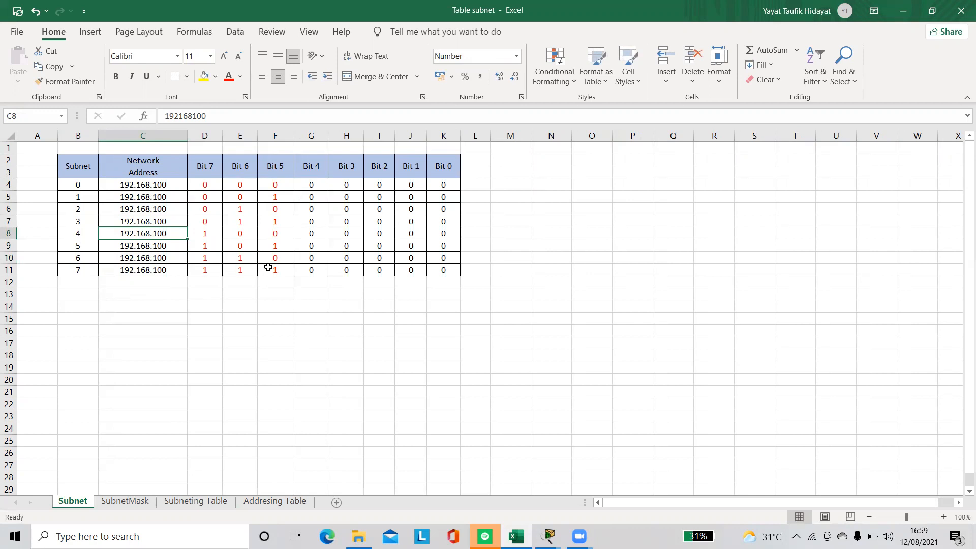
pyautogui.click(192, 502)
pyautogui.click(121, 268)
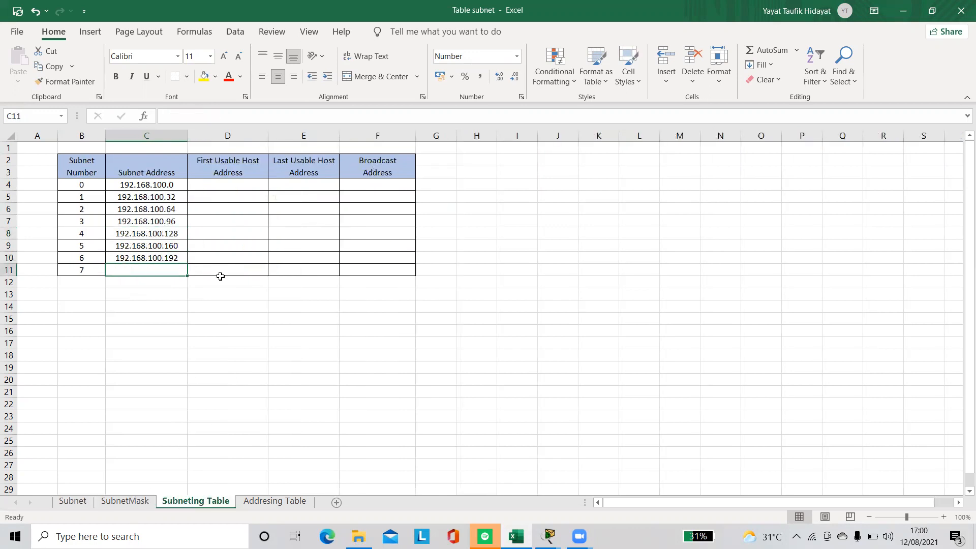
pyautogui.write('192')
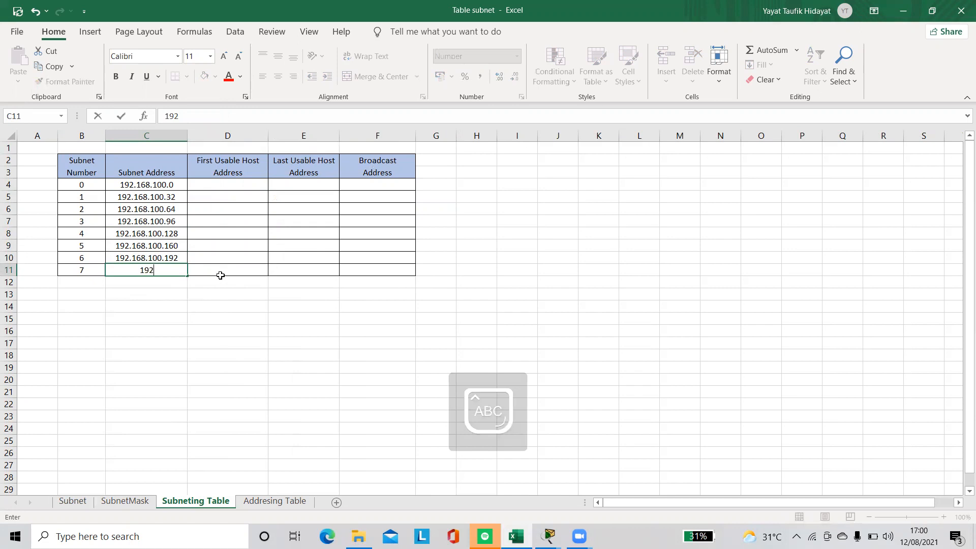
pyautogui.press('capslock')
pyautogui.write('.168')
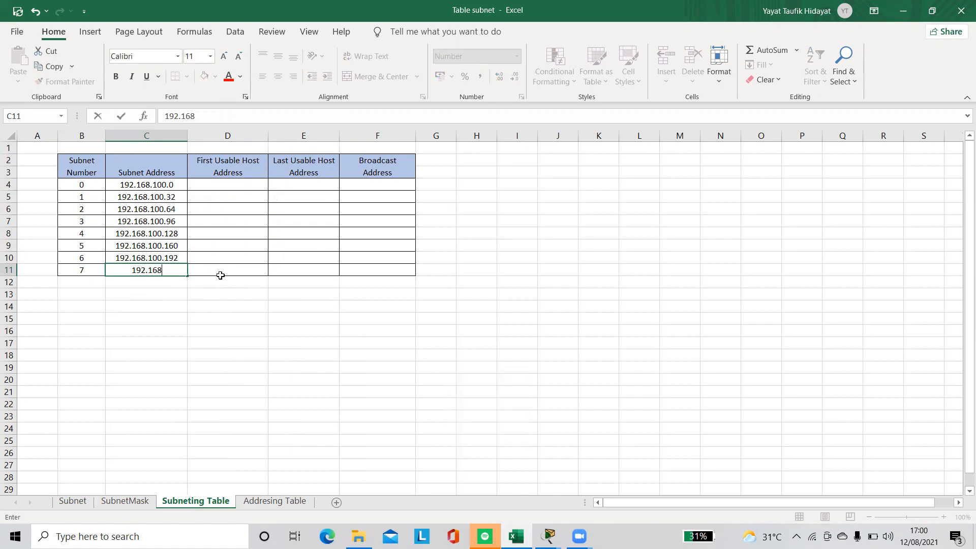
pyautogui.write('.100.224')
# Copy subnet 0's Subnet Address into its First Usable Host Address and change it to 192.168.100.1.
pyautogui.click(116, 184)
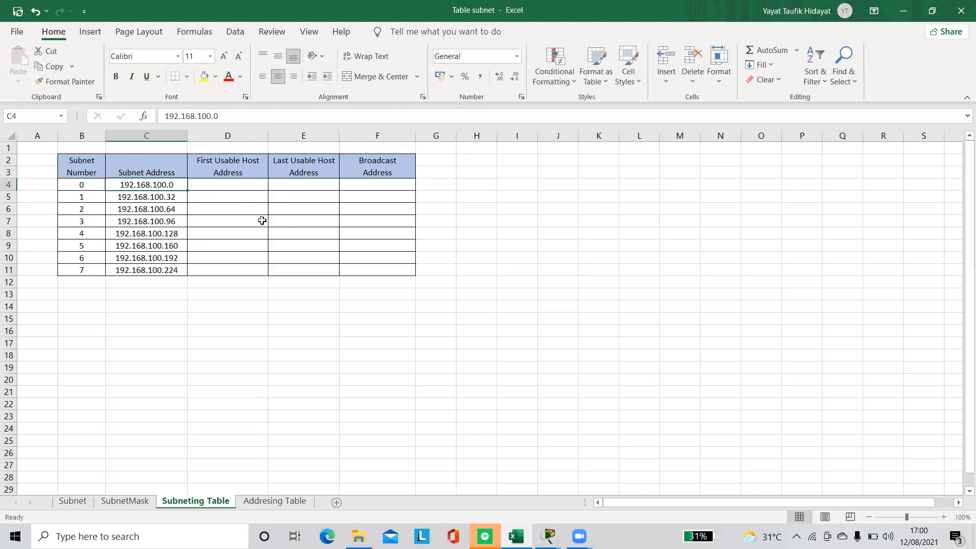
pyautogui.hotkey('ctrl', 'c')
pyautogui.click(262, 184)
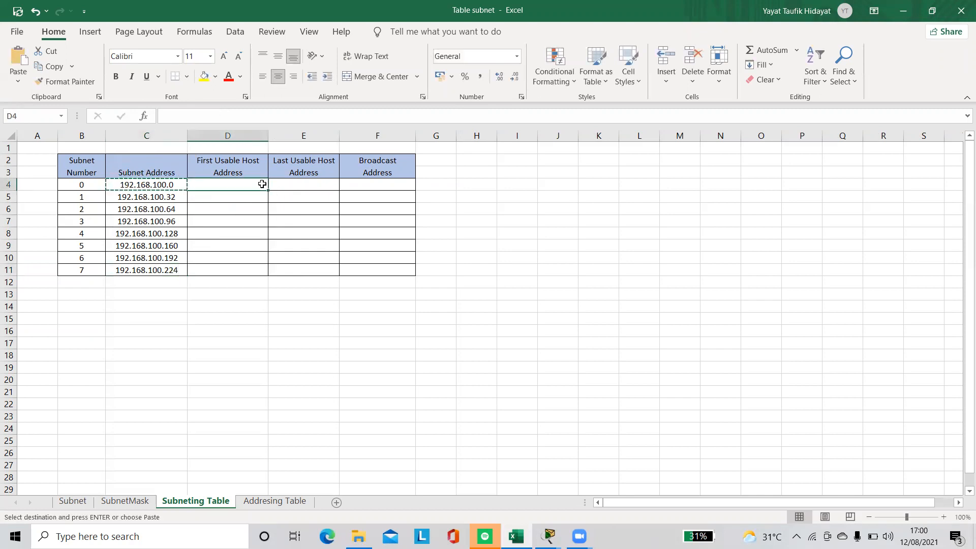
pyautogui.hotkey('ctrl', 'v')
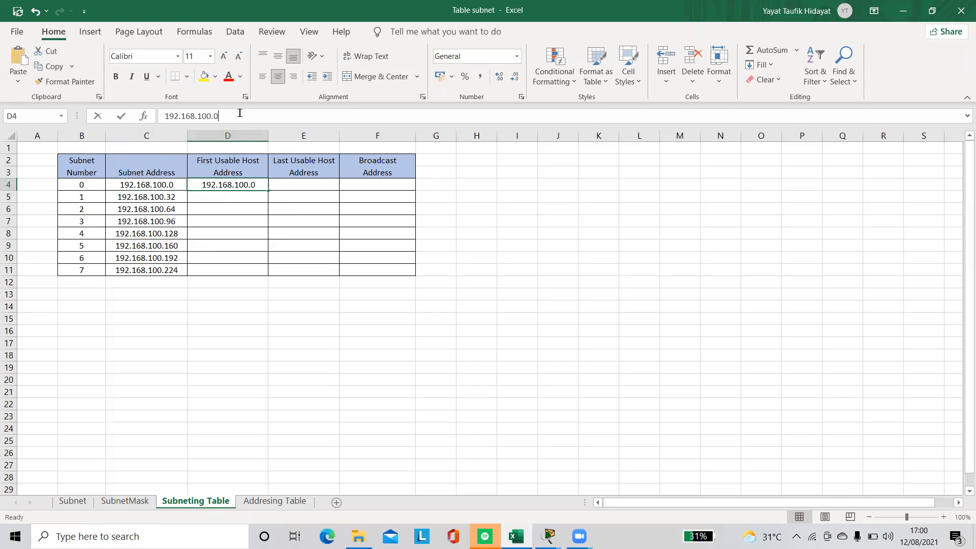
pyautogui.click(239, 115)
pyautogui.press('BackSpace')
pyautogui.write('1')
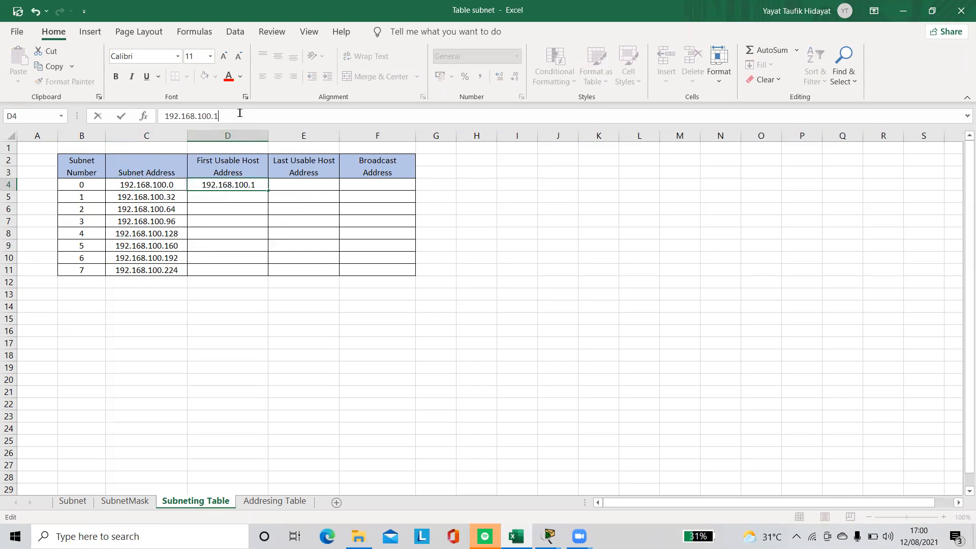
# Copy subnet 1's Subnet Address into its First Usable Host Address and change it to 192.168.100.33.
pyautogui.click(168, 197)
pyautogui.hotkey('ctrl', 'c')
pyautogui.click(221, 199)
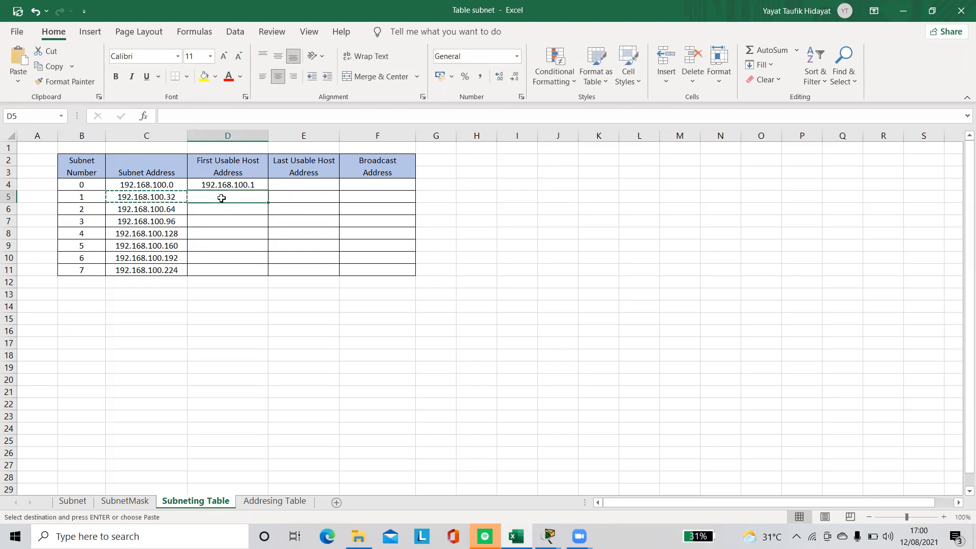
pyautogui.hotkey('ctrl', 'v')
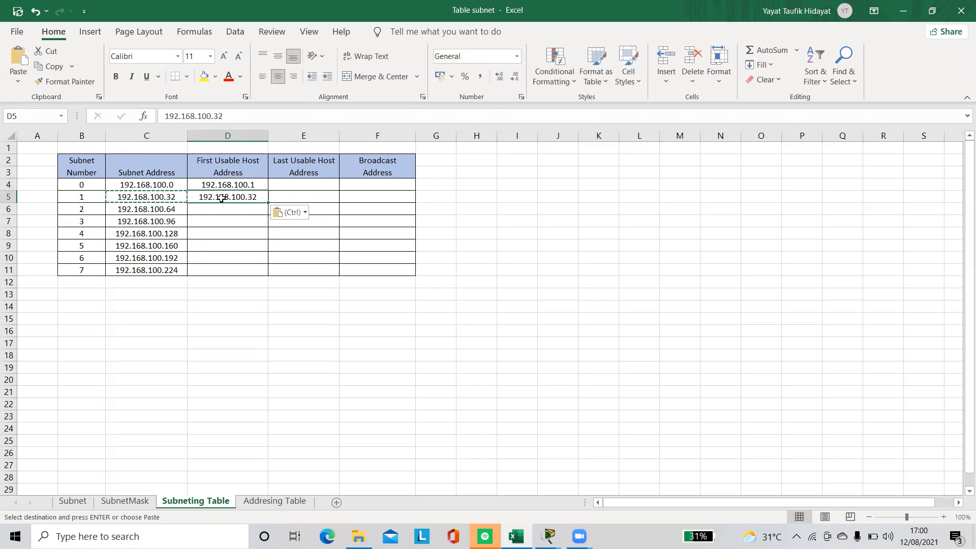
pyautogui.click(241, 114)
pyautogui.press('BackSpace')
pyautogui.write('3')
# Copy subnet 2's Subnet Address into its First Usable Host Address and change it to 192.168.100.65.
pyautogui.click(171, 210)
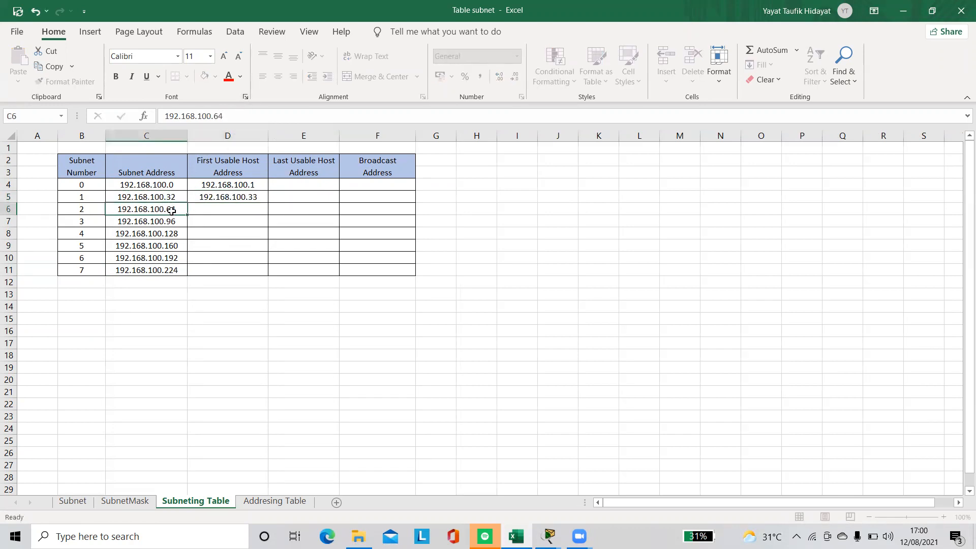
pyautogui.hotkey('ctrl', 'c')
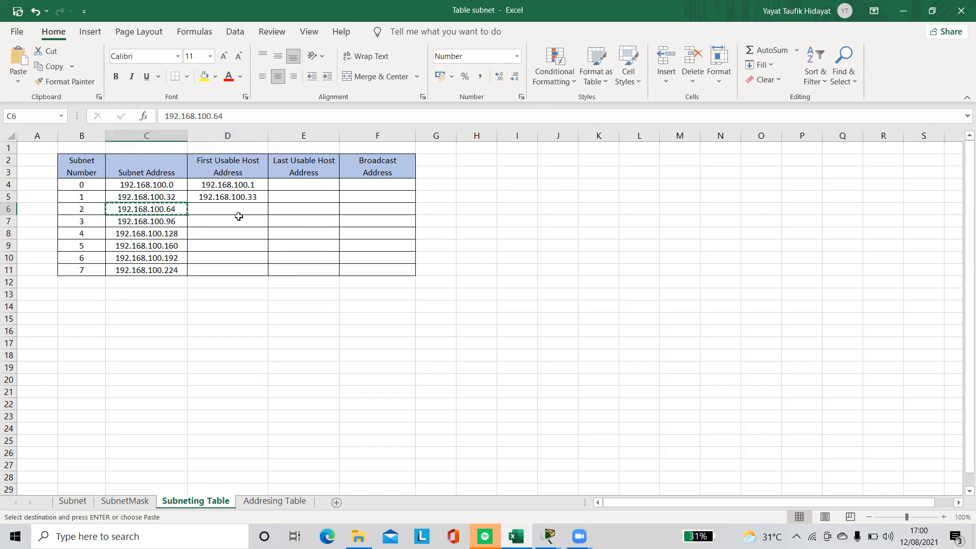
pyautogui.click(239, 209)
pyautogui.hotkey('ctrl', 'v')
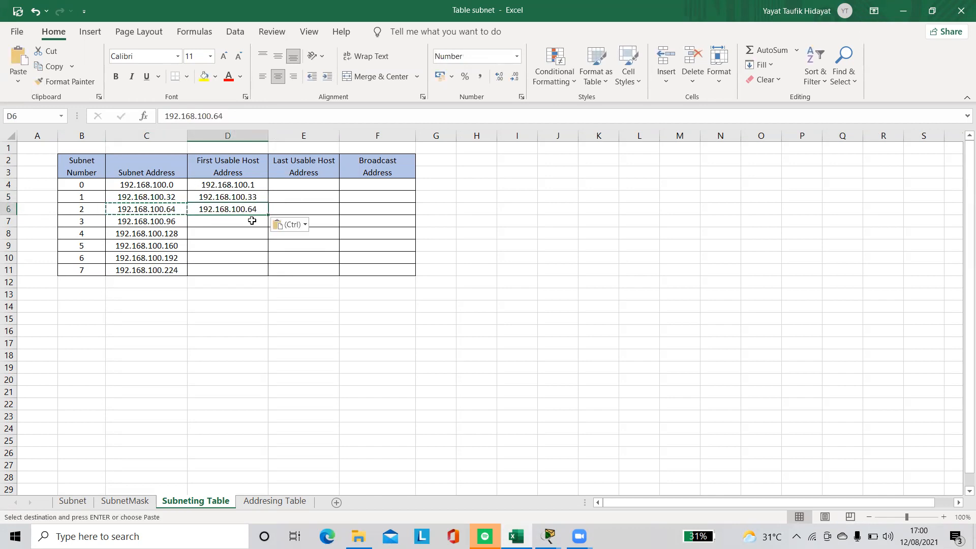
pyautogui.click(233, 115)
pyautogui.press('BackSpace')
pyautogui.write('5')
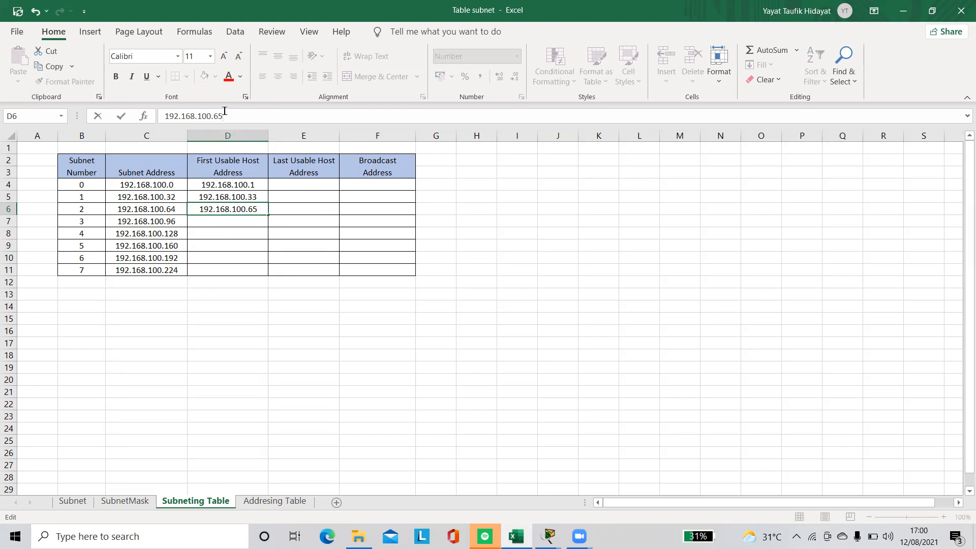
# Copy subnet 3's Subnet Address into its First Usable Host Address and change it to 192.168.100.97.
pyautogui.click(139, 230)
pyautogui.click(140, 222)
pyautogui.hotkey('ctrl', 'c')
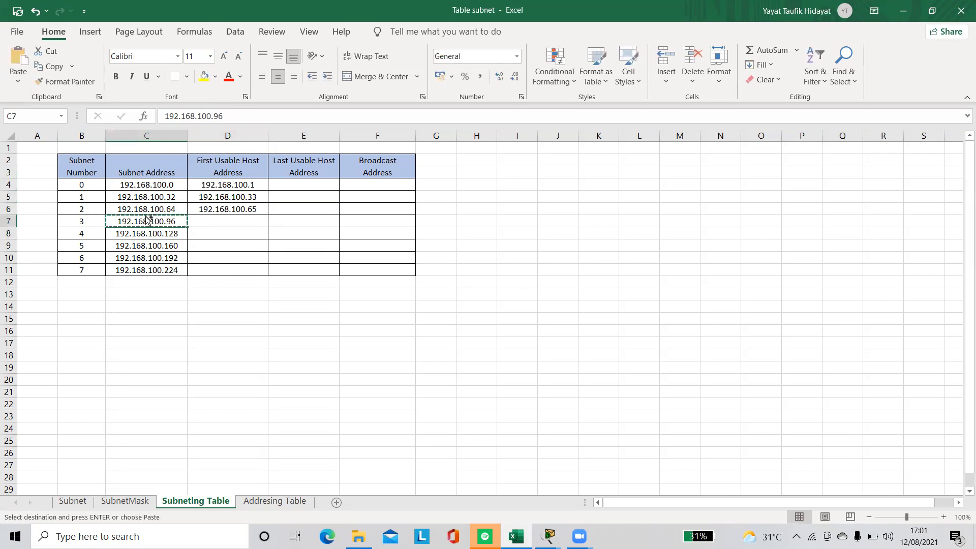
pyautogui.click(223, 224)
pyautogui.hotkey('ctrl', 'v')
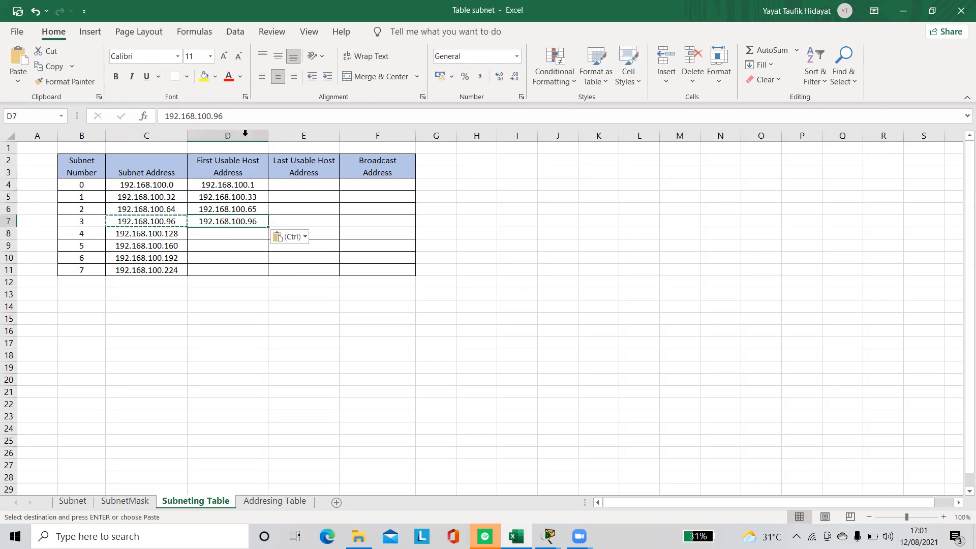
pyautogui.click(247, 112)
pyautogui.press('BackSpace')
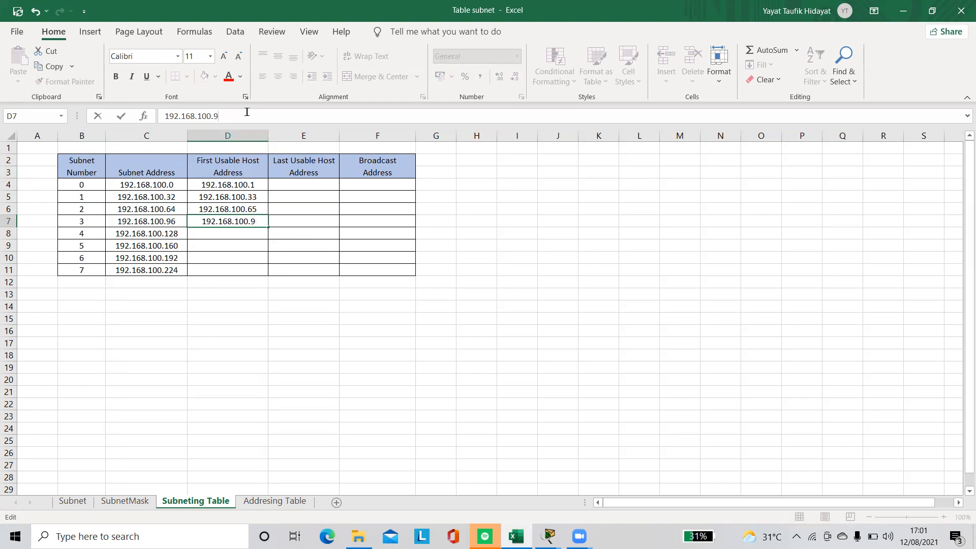
pyautogui.write('7')
# Copy subnet 4's Subnet Address into its First Usable Host Address and change it to 192.168.100.129.
pyautogui.click(179, 233)
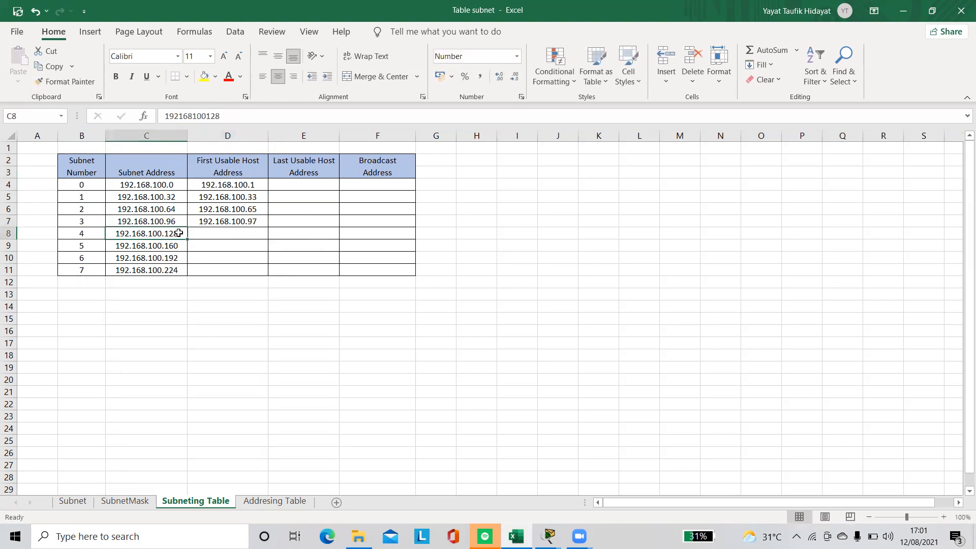
pyautogui.hotkey('ctrl', 'c')
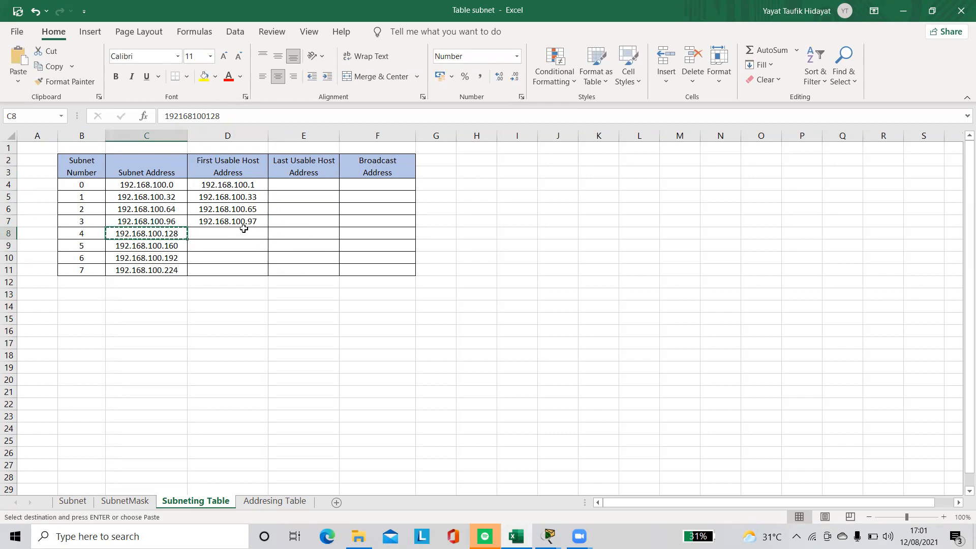
pyautogui.click(246, 236)
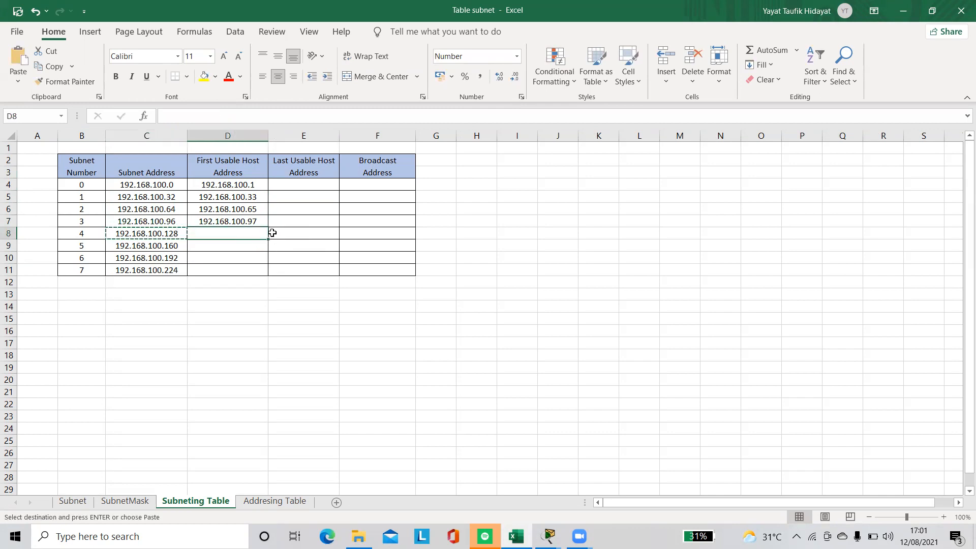
pyautogui.hotkey('ctrl', 'v')
pyautogui.click(234, 113)
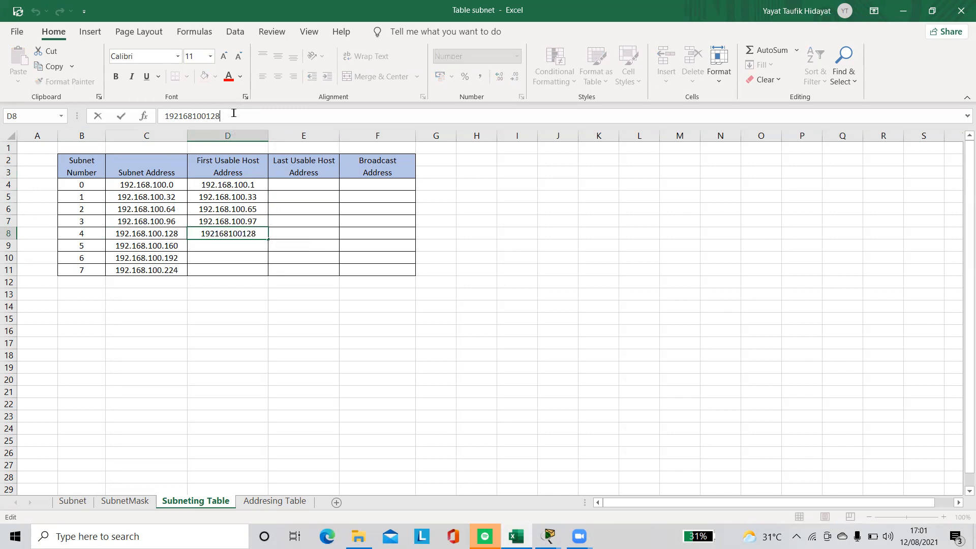
pyautogui.press('BackSpace')
pyautogui.write('9')
pyautogui.click(238, 246)
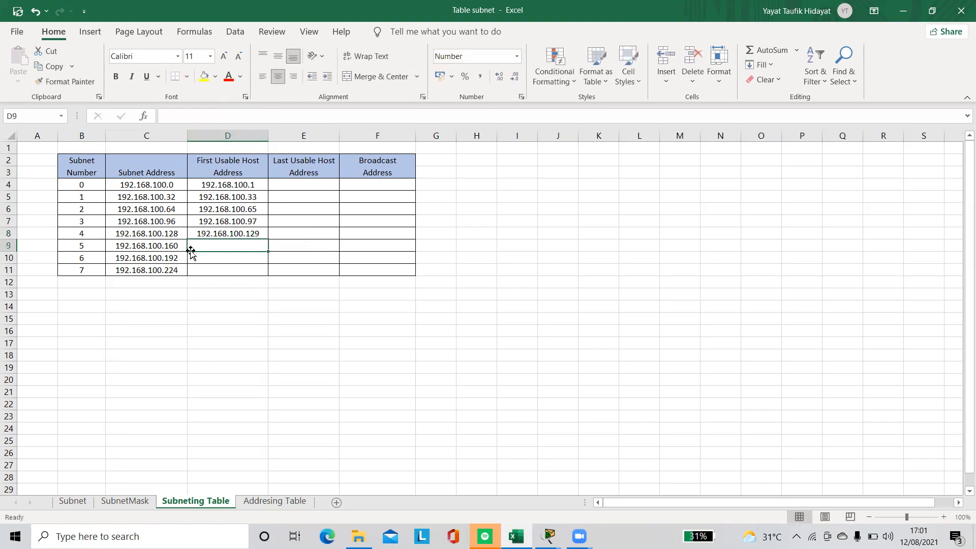
# Copy subnet 5's Subnet Address into its First Usable Host Address and change it to 192.168.100.161.
pyautogui.click(170, 247)
pyautogui.hotkey('ctrl', 'c')
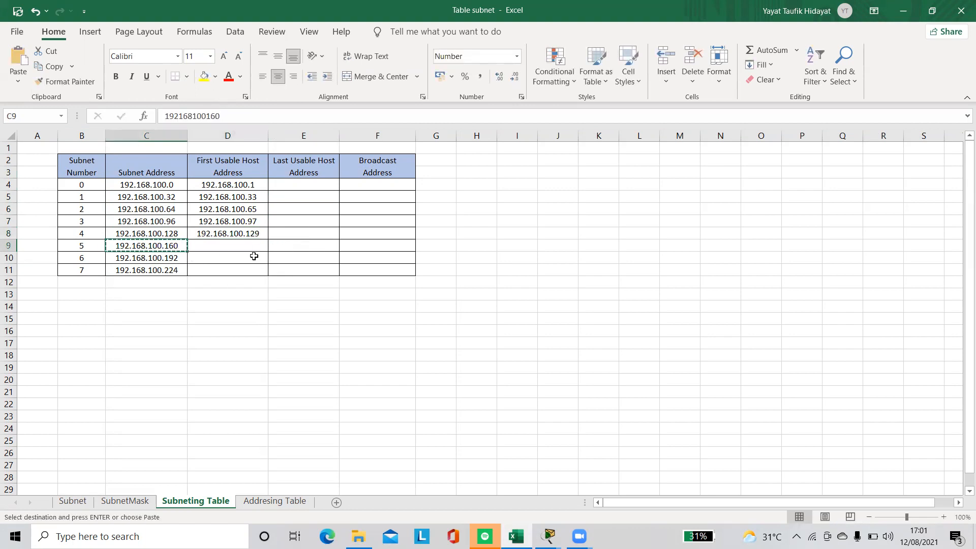
pyautogui.click(248, 248)
pyautogui.hotkey('ctrl', 'v')
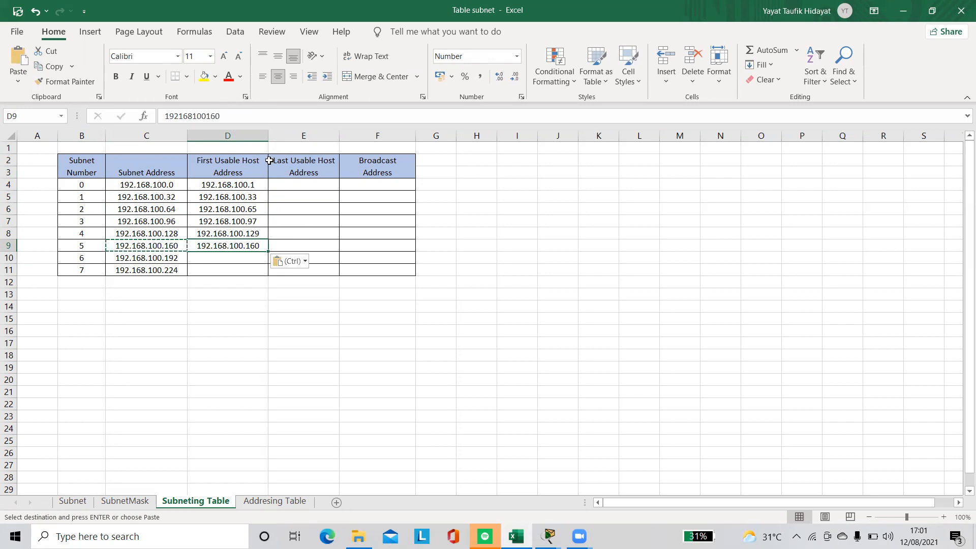
pyautogui.click(221, 116)
pyautogui.press('BackSpace')
pyautogui.write('1')
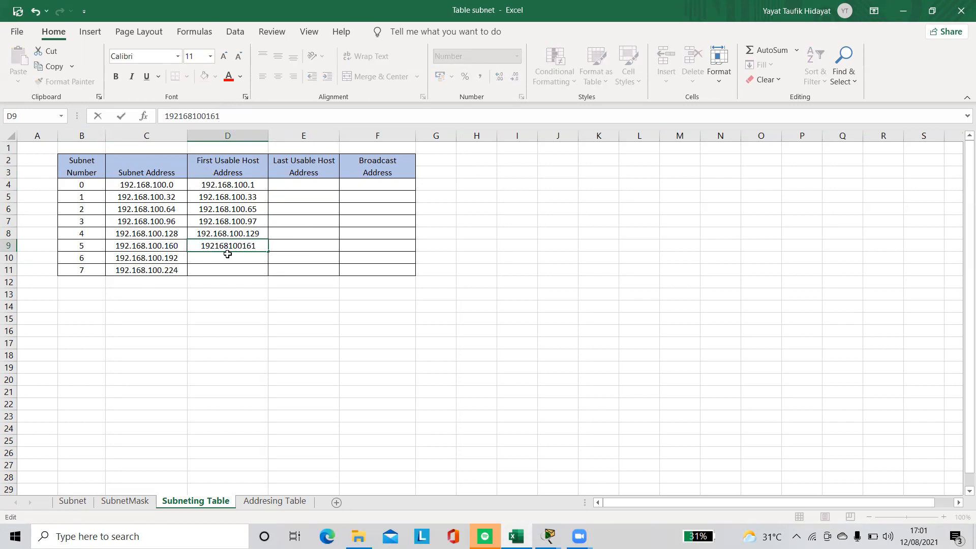
# Copy subnet 6's Subnet Address into its First Usable Host Address and change it to 192.168.100.193.
pyautogui.moveTo(177, 266); pyautogui.dragTo(173, 261)
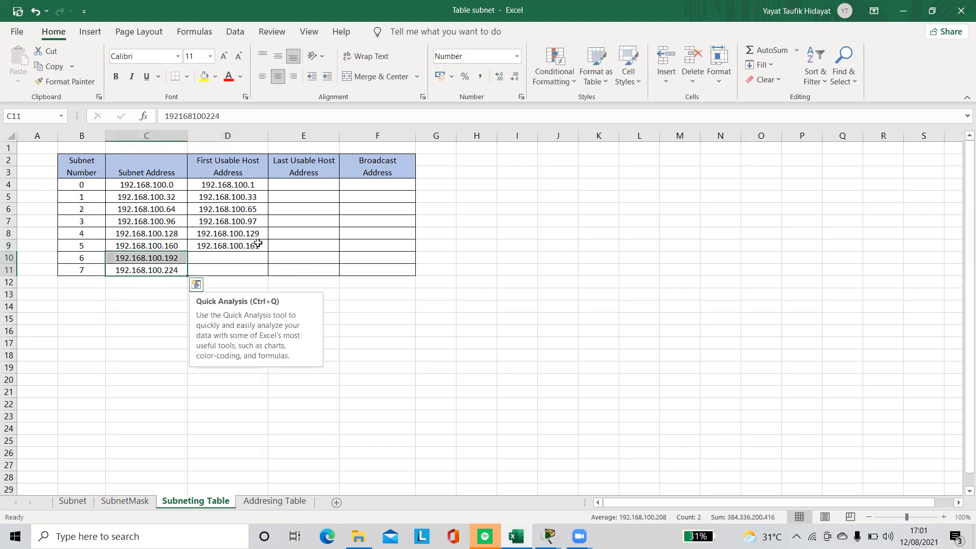
pyautogui.click(172, 254)
pyautogui.hotkey('ctrl', 'c')
pyautogui.click(205, 259)
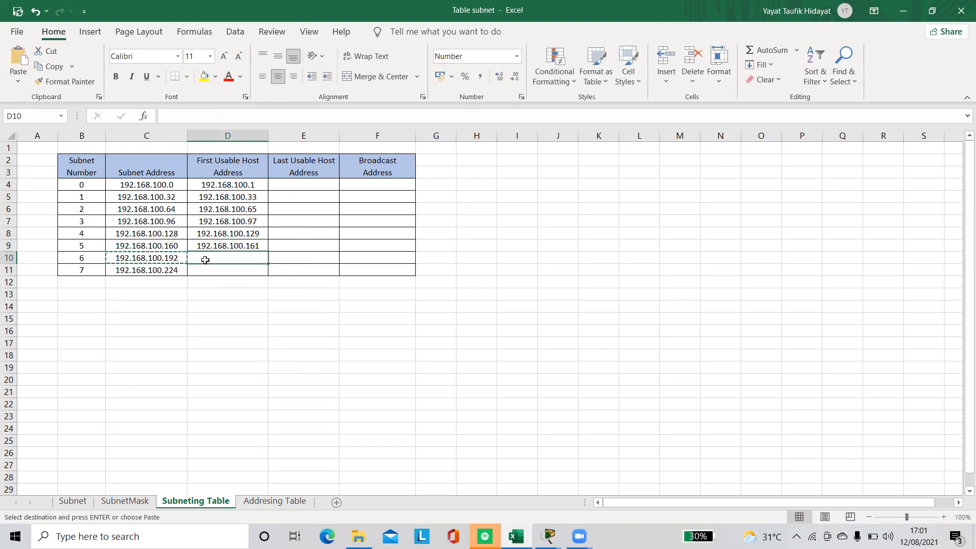
pyautogui.hotkey('ctrl', 'v')
pyautogui.click(232, 114)
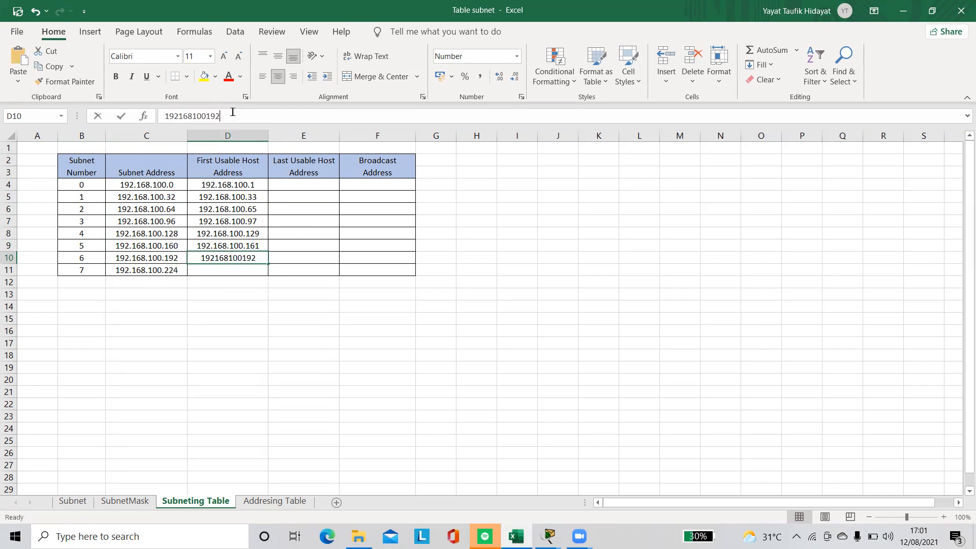
pyautogui.press('BackSpace')
pyautogui.write('3')
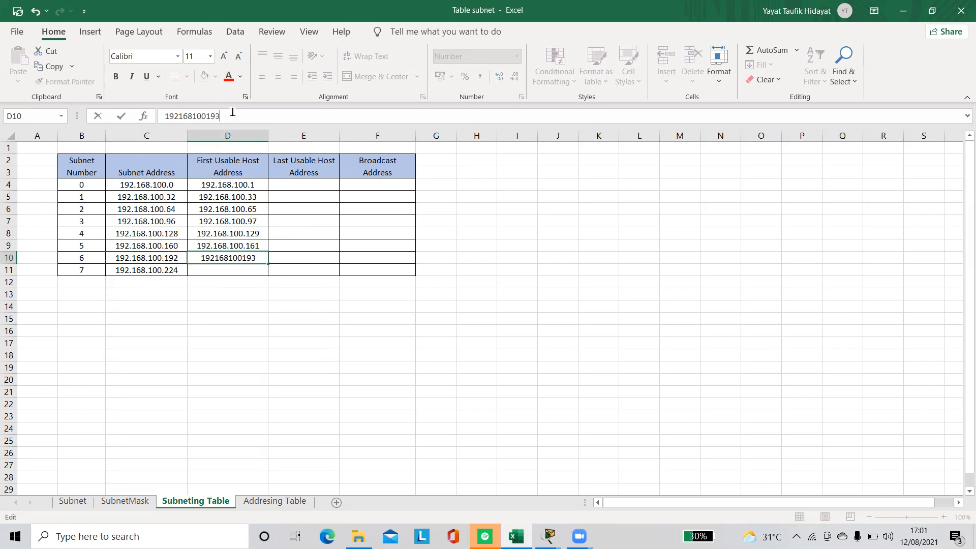
pyautogui.click(253, 270)
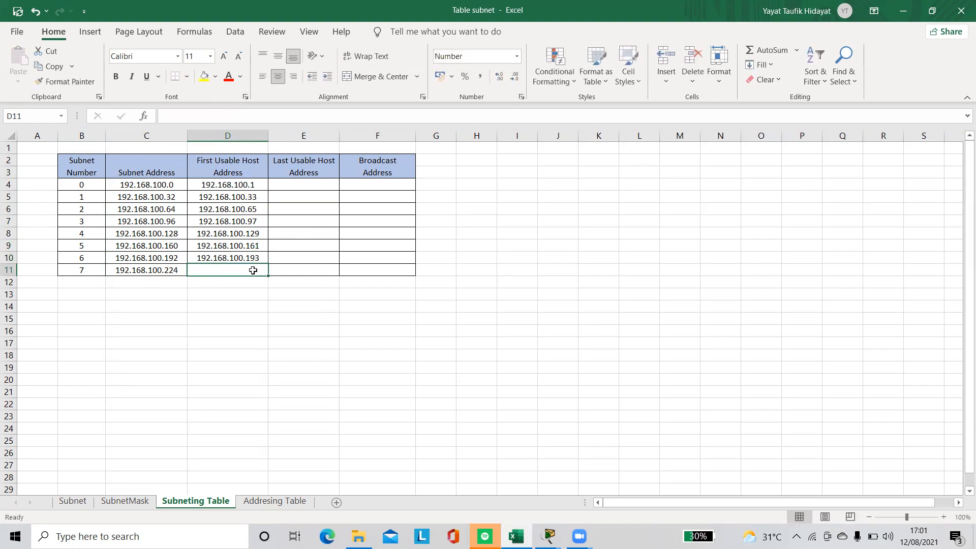
# Copy subnet 7's Subnet Address into its First Usable Host Address and change it to 192.168.100.225.
pyautogui.click(175, 274)
pyautogui.hotkey('ctrl', 'c')
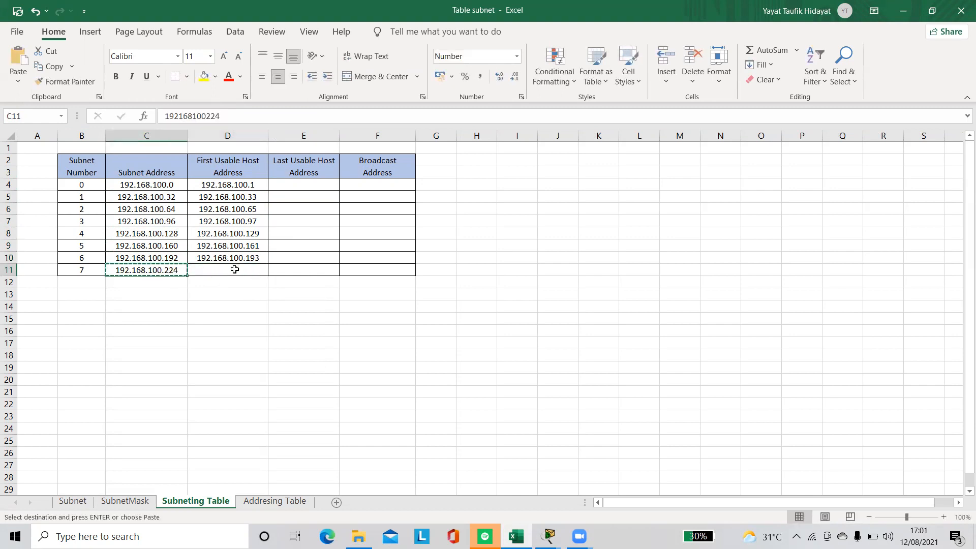
pyautogui.click(235, 269)
pyautogui.hotkey('ctrl', 'v')
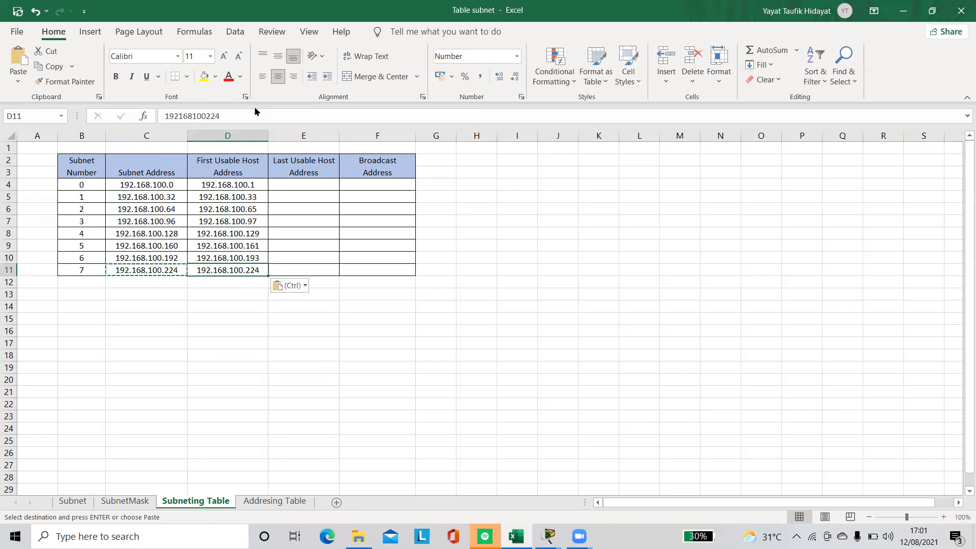
pyautogui.click(229, 116)
pyautogui.press('BackSpace')
pyautogui.write('5')
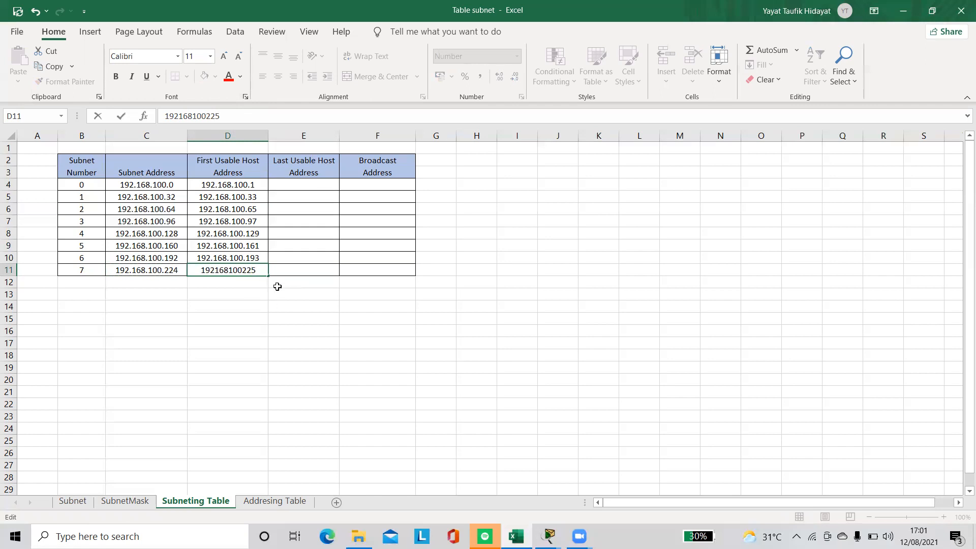
pyautogui.click(278, 293)
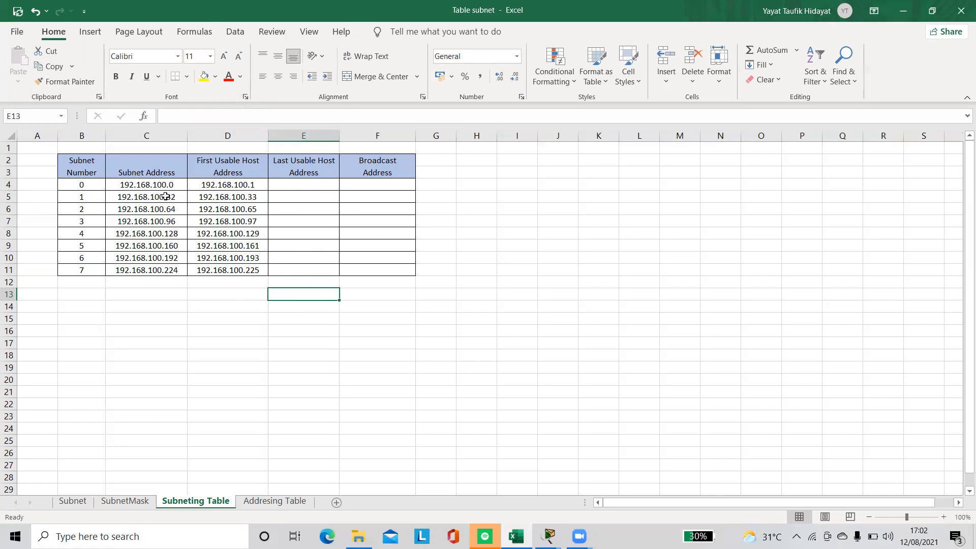
# Copy subnet 1's Subnet Address into subnet 0's Broadcast Address and change it to 192.168.100.31.
pyautogui.click(164, 196)
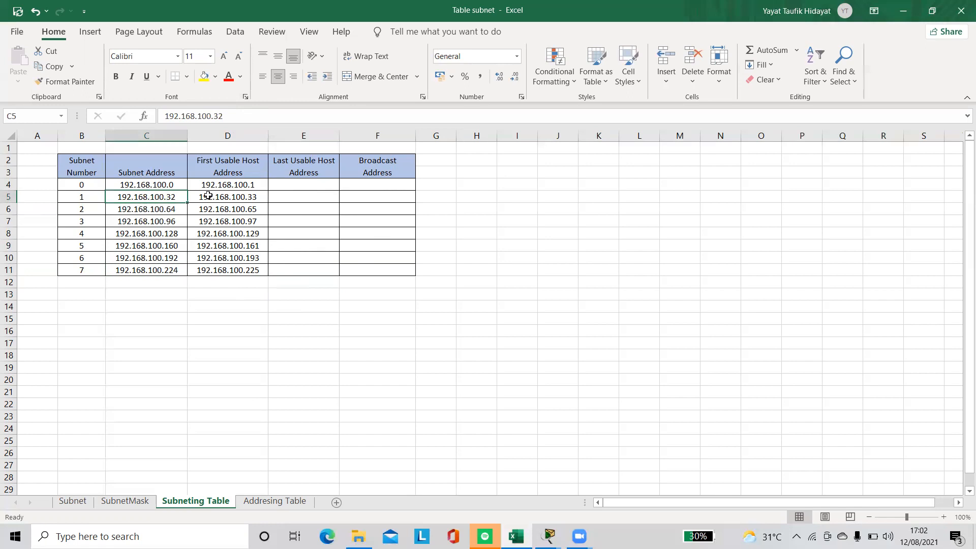
pyautogui.hotkey('ctrl', 'c')
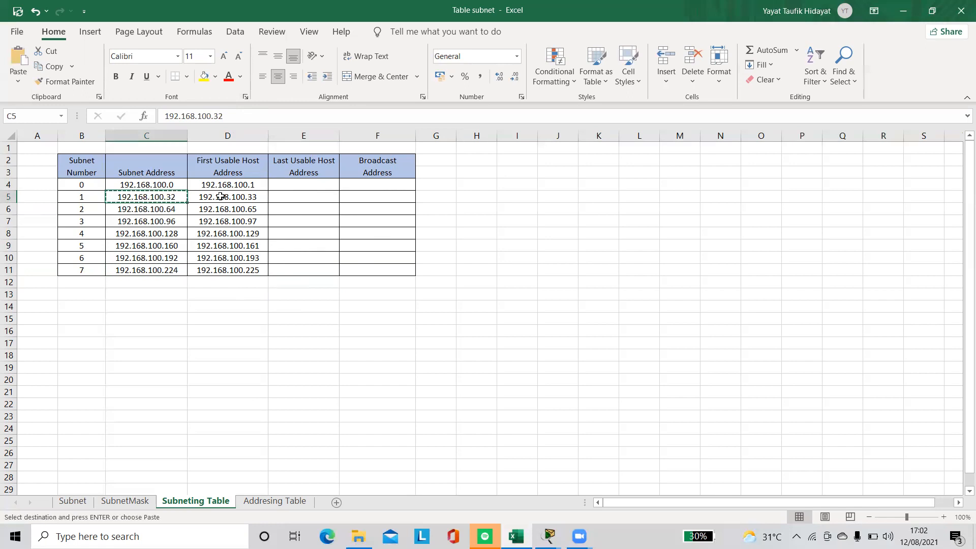
pyautogui.click(368, 185)
pyautogui.hotkey('ctrl', 'v')
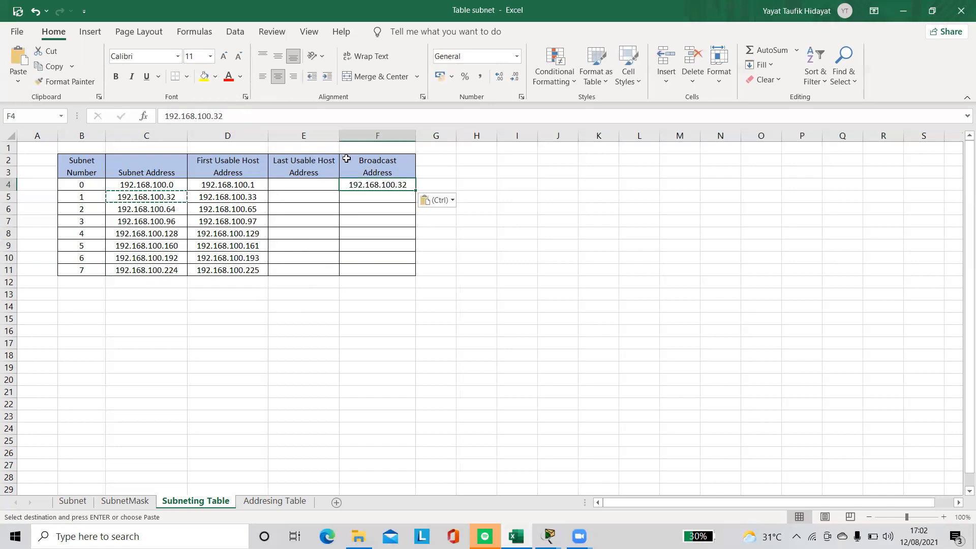
pyautogui.click(234, 116)
pyautogui.press('BackSpace')
pyautogui.write('1')
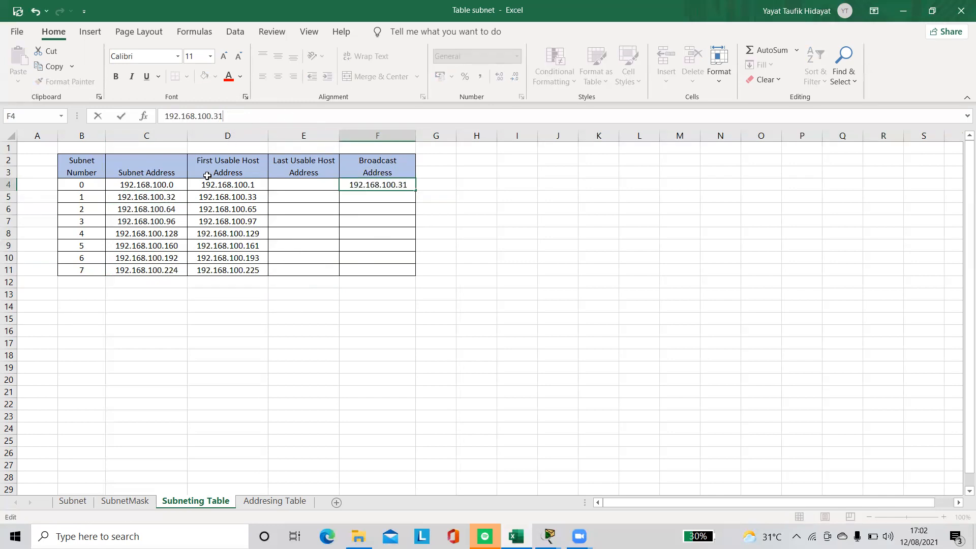
# Copy subnet 2's Subnet Address into subnet 1's Broadcast Address and change it to 192.168.100.63.
pyautogui.click(171, 212)
pyautogui.hotkey('ctrl', 'c')
pyautogui.click(372, 197)
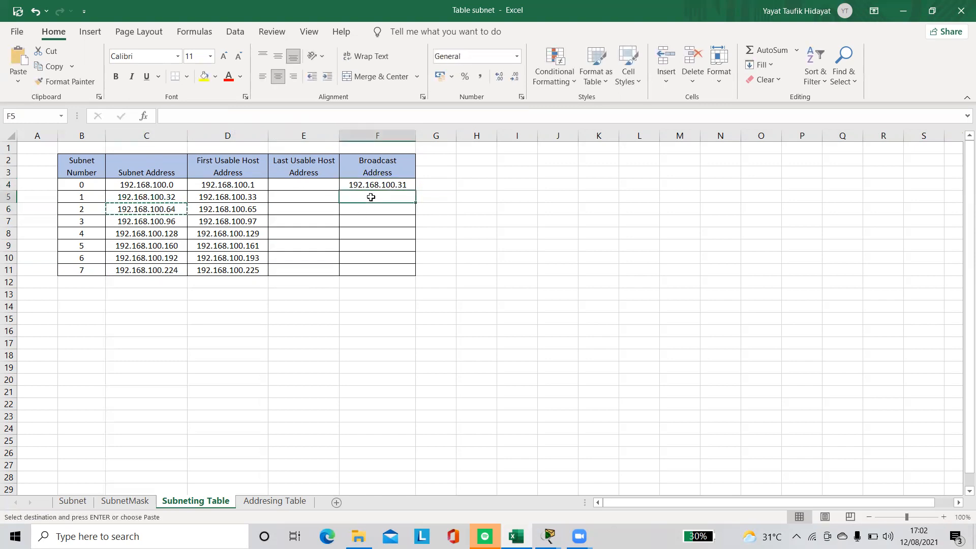
pyautogui.hotkey('ctrl', 'v')
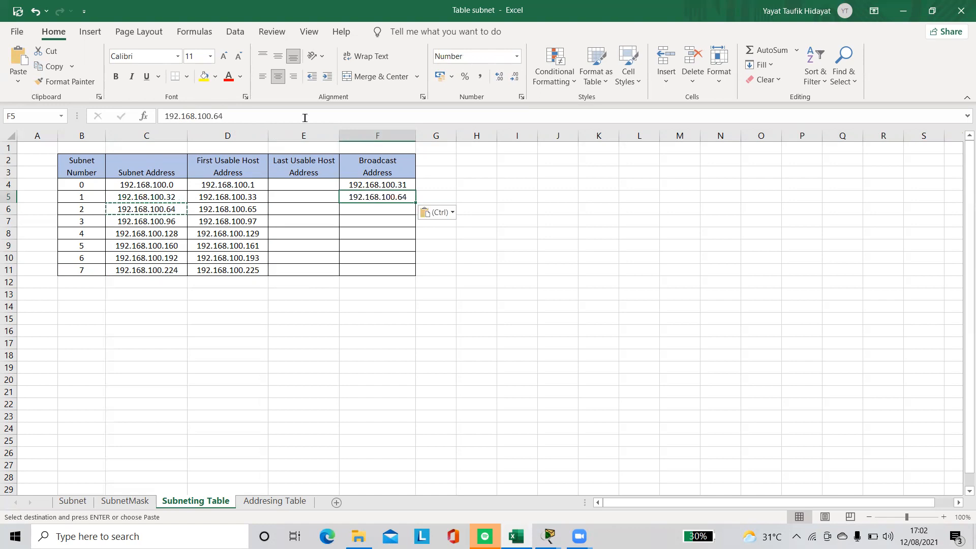
pyautogui.click(255, 119)
pyautogui.press('BackSpace')
pyautogui.write('3')
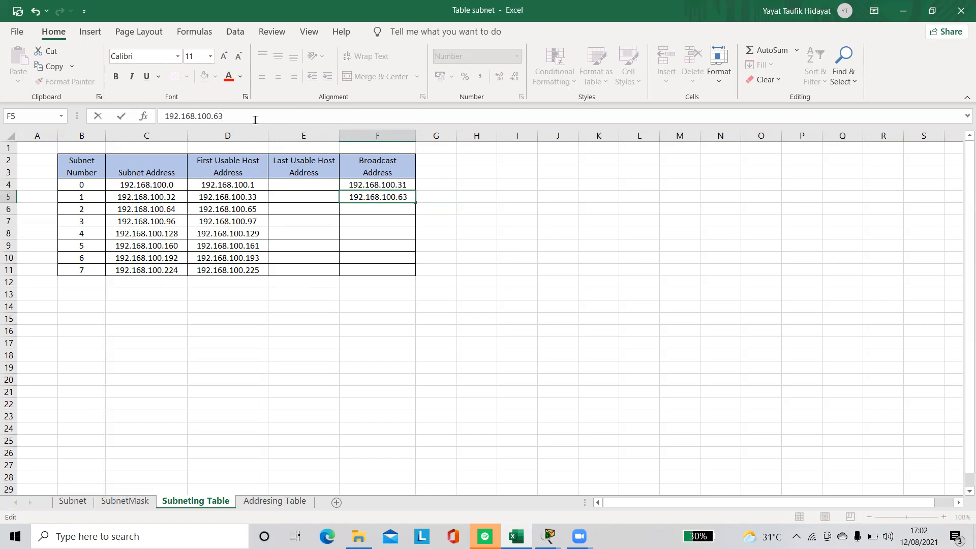
# Copy subnet 3's Subnet Address into subnet 2's Broadcast Address and change it to 192.168.100.95.
pyautogui.click(173, 221)
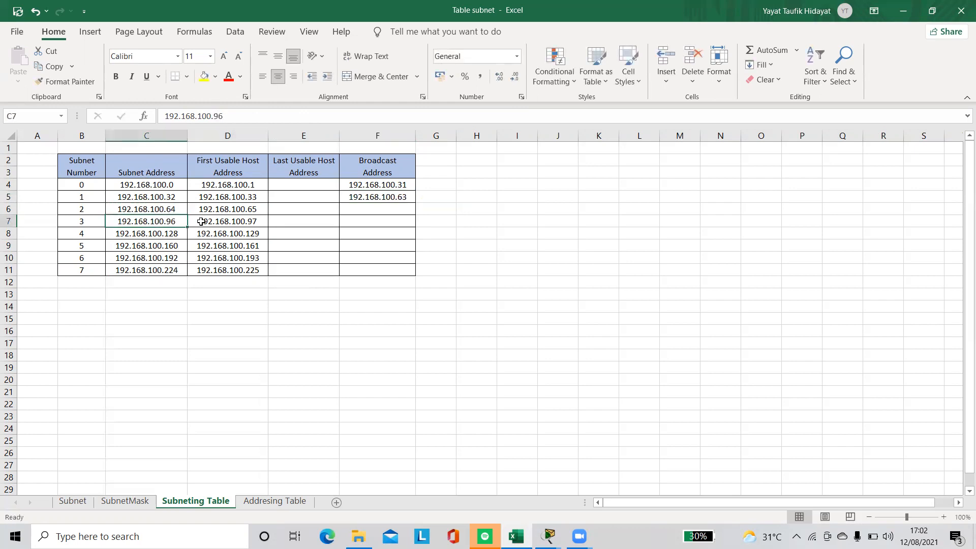
pyautogui.hotkey('ctrl', 'c')
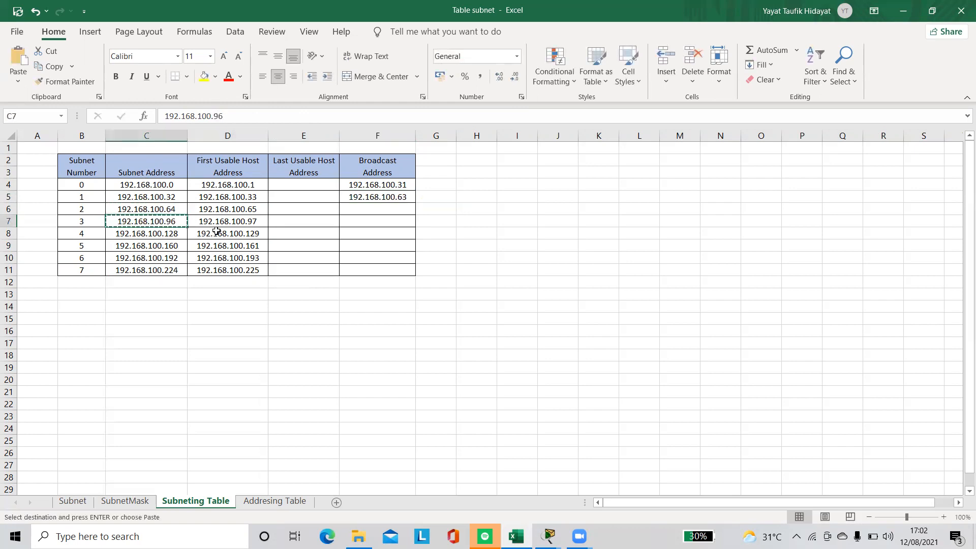
pyautogui.click(388, 206)
pyautogui.hotkey('ctrl', 'v')
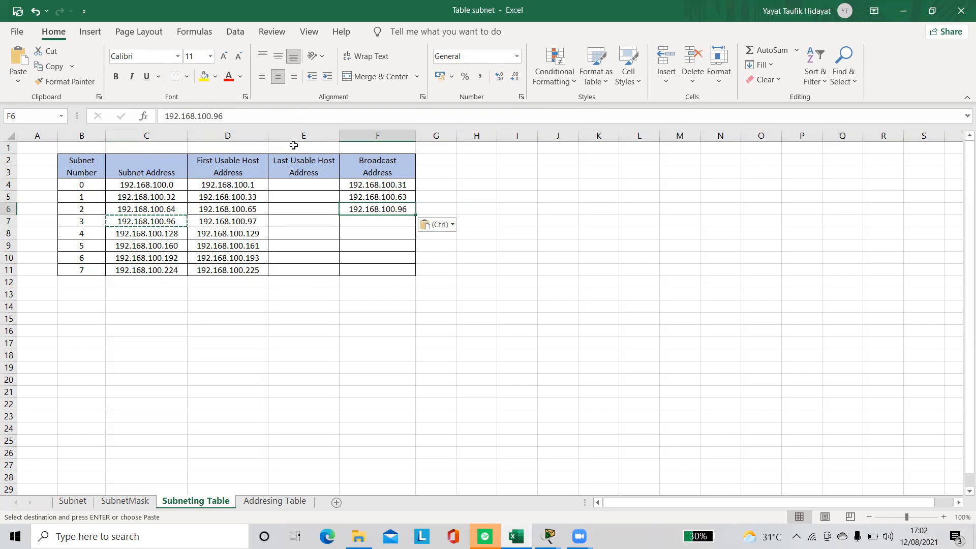
pyautogui.click(242, 118)
pyautogui.press('BackSpace')
pyautogui.write('5')
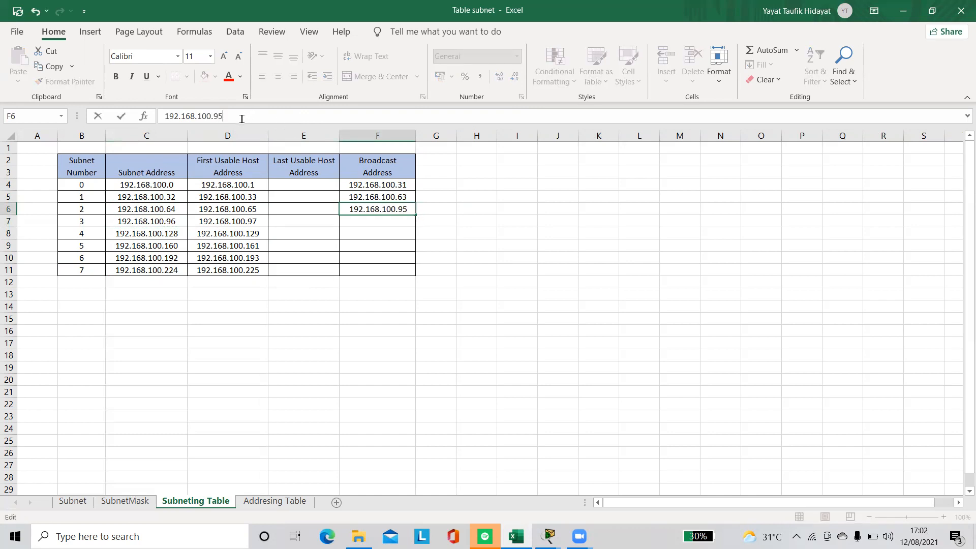
# Copy subnet 4's Subnet Address into subnet 3's Broadcast Address and change it to 192.168.100.127.
pyautogui.click(173, 235)
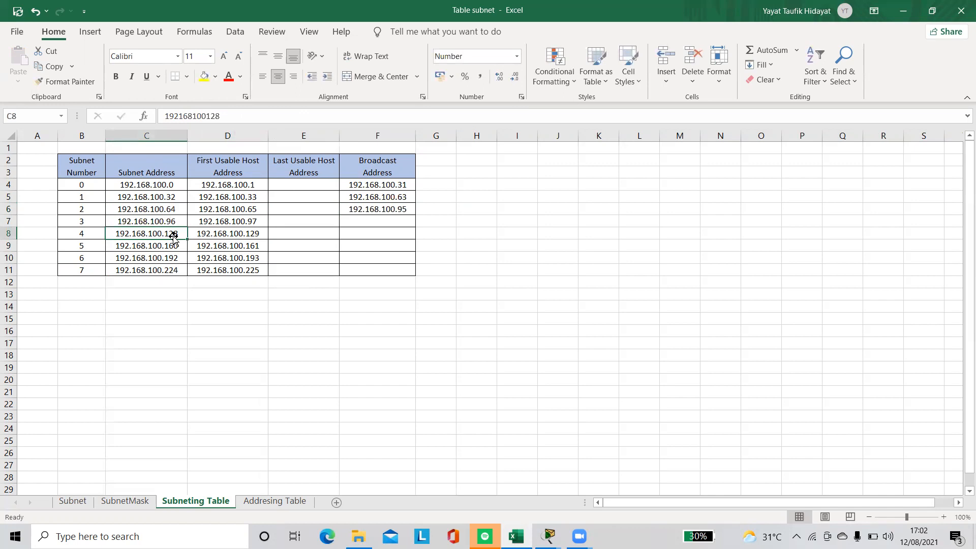
pyautogui.hotkey('ctrl', 'c')
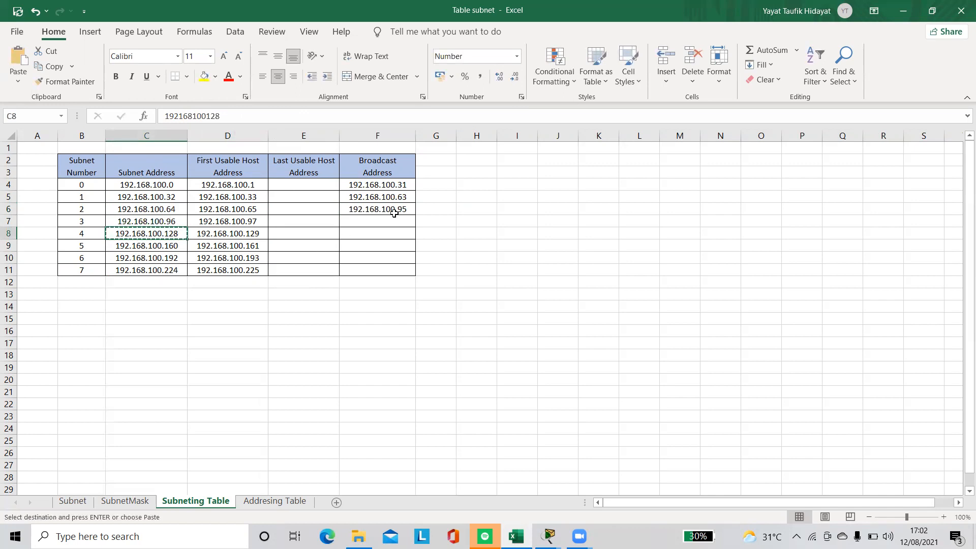
pyautogui.click(390, 220)
pyautogui.hotkey('ctrl', 'v')
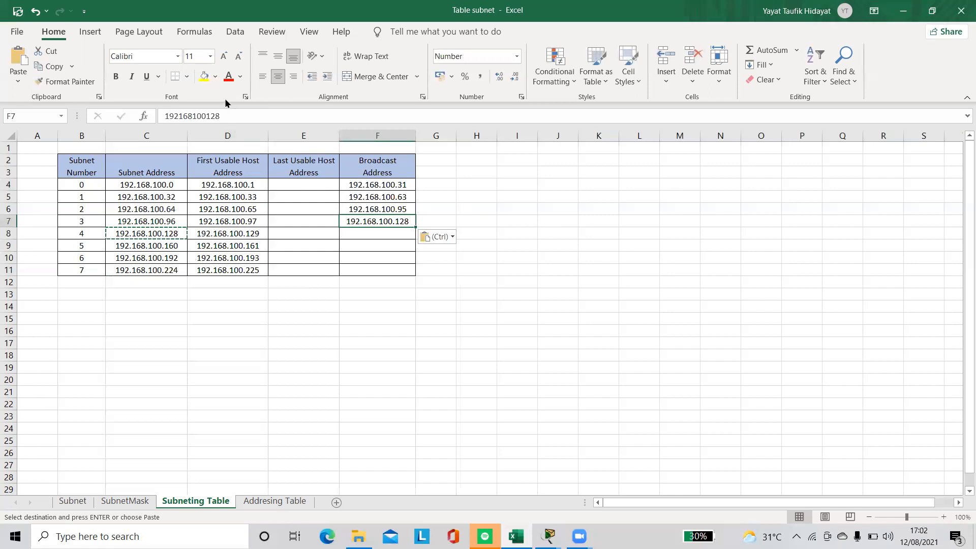
pyautogui.click(227, 112)
pyautogui.press('BackSpace')
pyautogui.write('7')
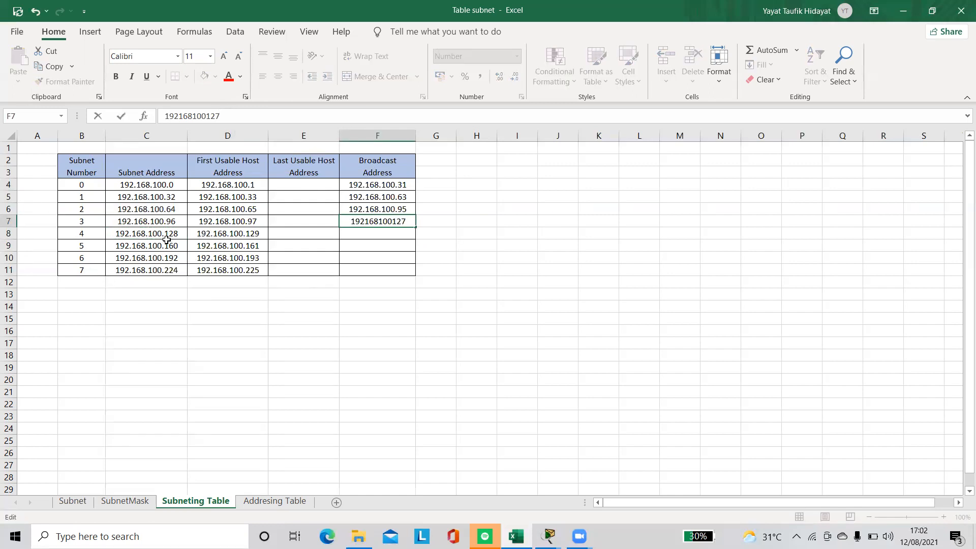
# Copy subnet 5's Subnet Address into subnet 4's Broadcast Address and change it to 192.168.100.159.
pyautogui.click(167, 249)
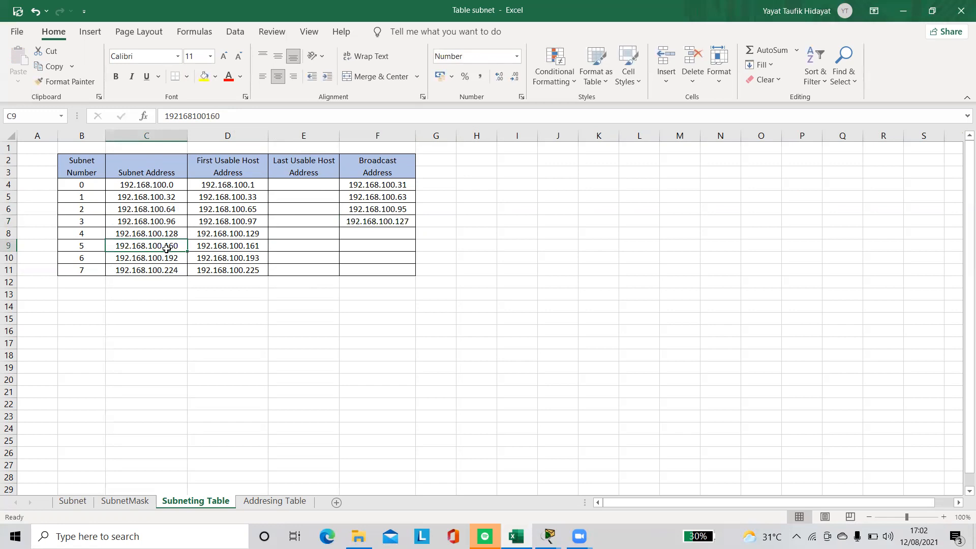
pyautogui.hotkey('ctrl', 'c')
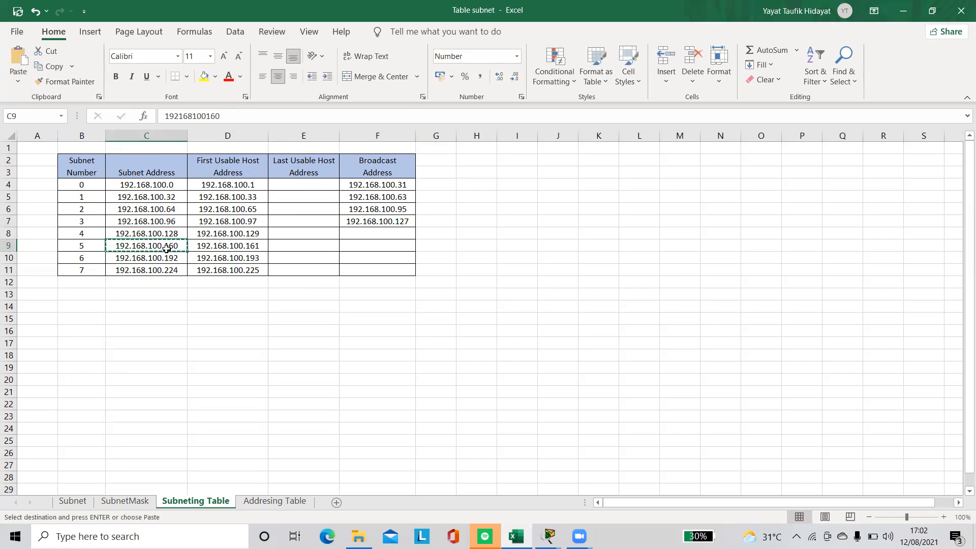
pyautogui.click(372, 234)
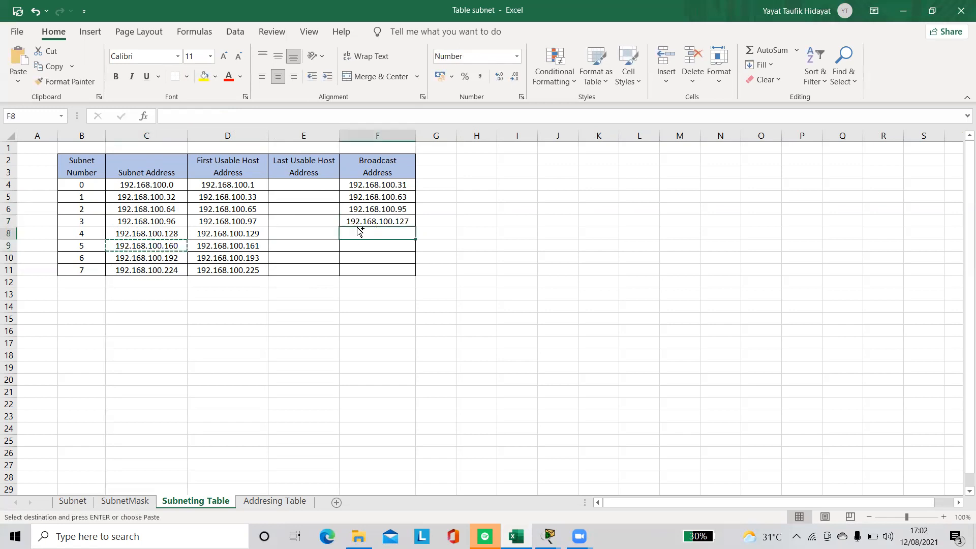
pyautogui.hotkey('ctrl', 'v')
pyautogui.click(223, 116)
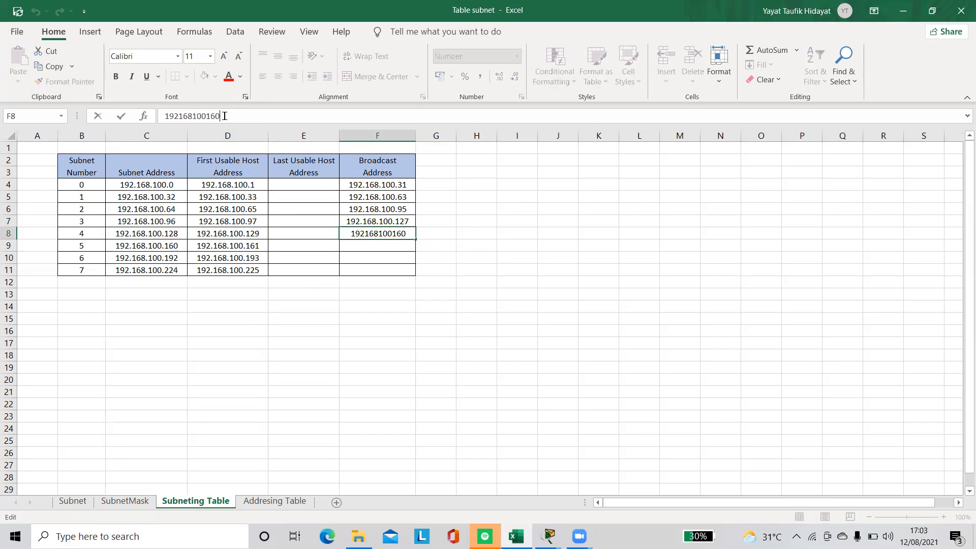
pyautogui.press('BackSpace')
pyautogui.press('BackSpace')
pyautogui.write('59')
# Copy subnet 6's Subnet Address into subnet 5's Broadcast Address and change it to 192.168.100.191.
pyautogui.click(175, 258)
pyautogui.hotkey('ctrl', 'c')
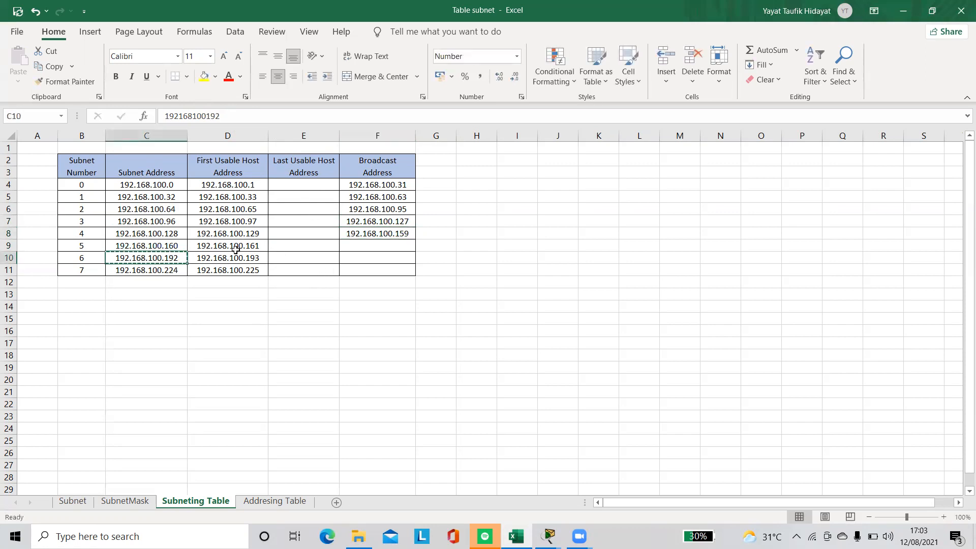
pyautogui.click(389, 247)
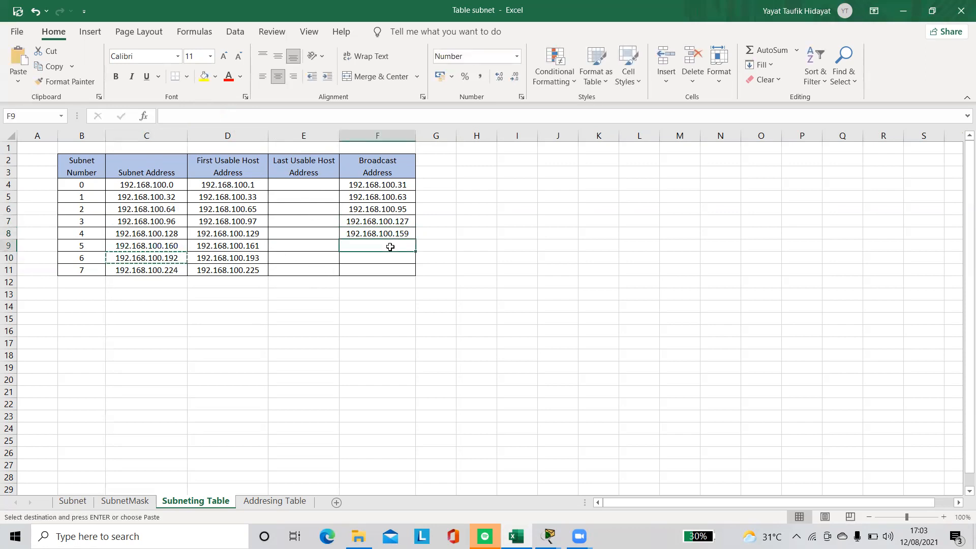
pyautogui.hotkey('ctrl', 'v')
pyautogui.click(255, 112)
pyautogui.press('BackSpace')
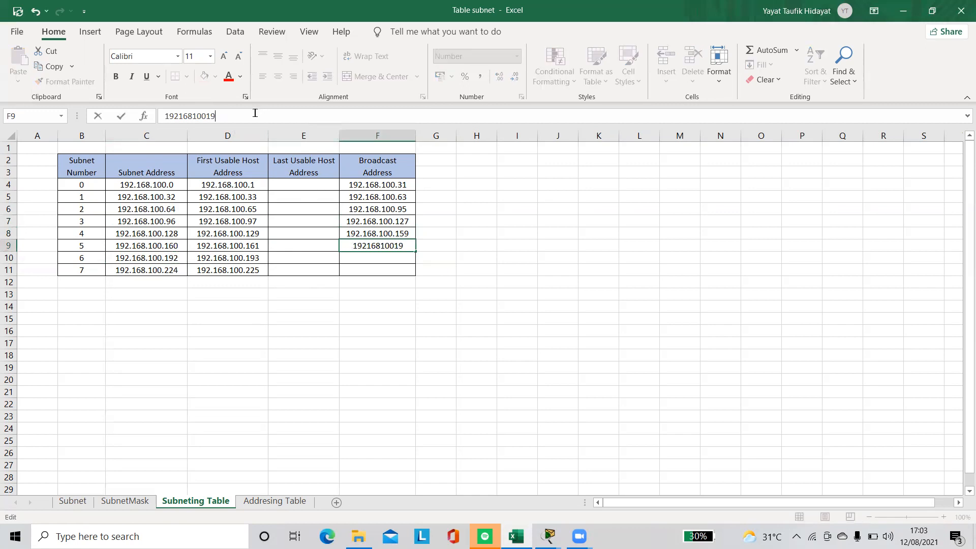
pyautogui.write('1')
# Copy subnet 7's Subnet Address into subnet 6's Broadcast Address and change it to 192.168.100.223.
pyautogui.click(166, 260)
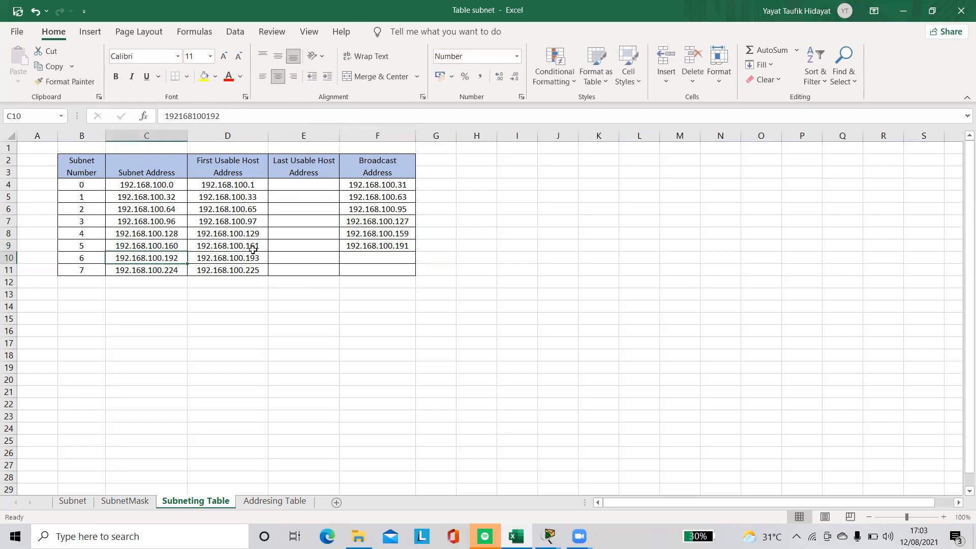
pyautogui.click(154, 273)
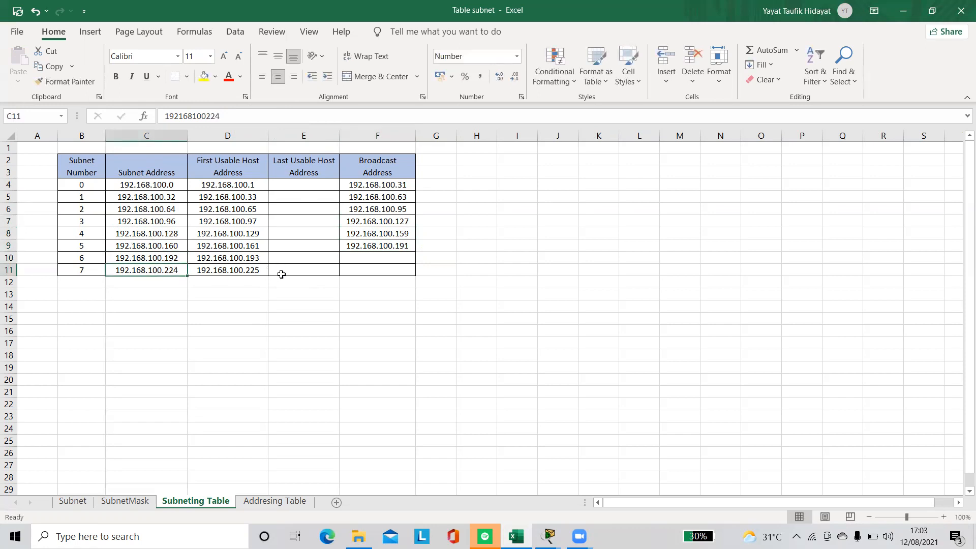
pyautogui.hotkey('ctrl', 'c')
pyautogui.click(379, 259)
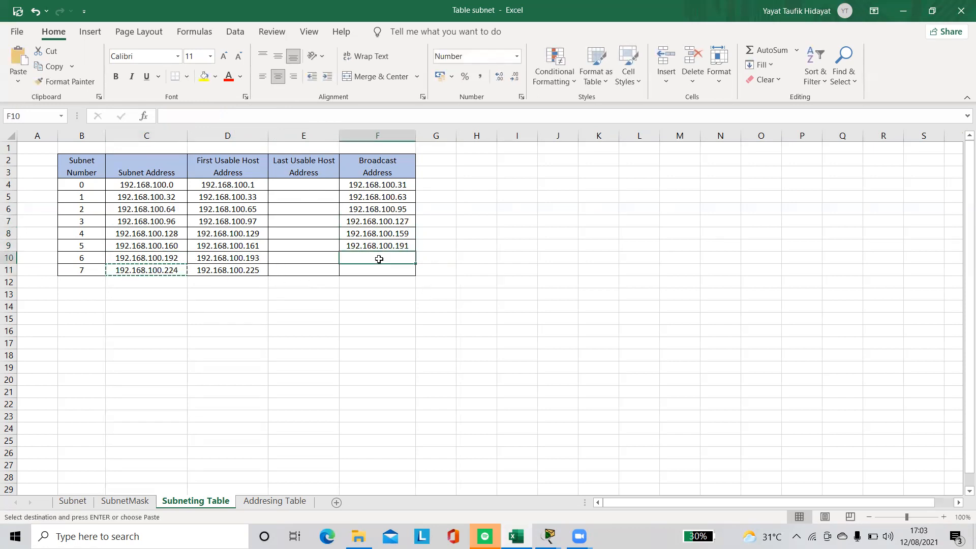
pyautogui.hotkey('ctrl', 'v')
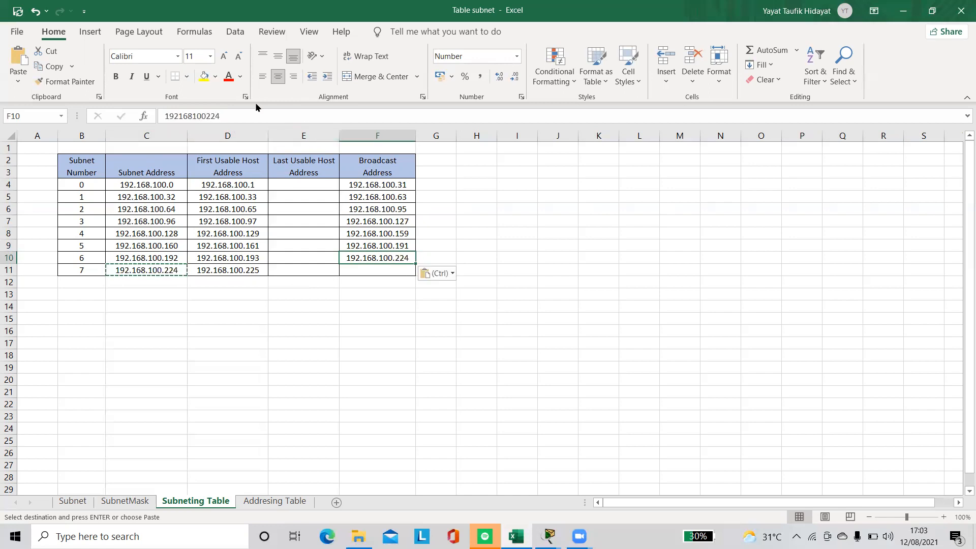
pyautogui.click(244, 116)
pyautogui.press('BackSpace')
pyautogui.write('3')
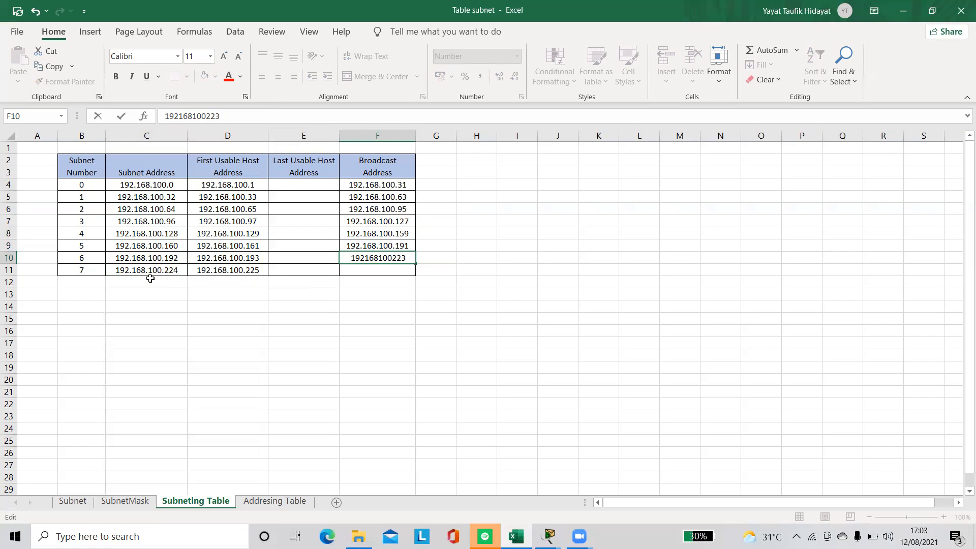
# Enter 192.168.100.255 as subnet 7's Broadcast Address.
pyautogui.click(363, 274)
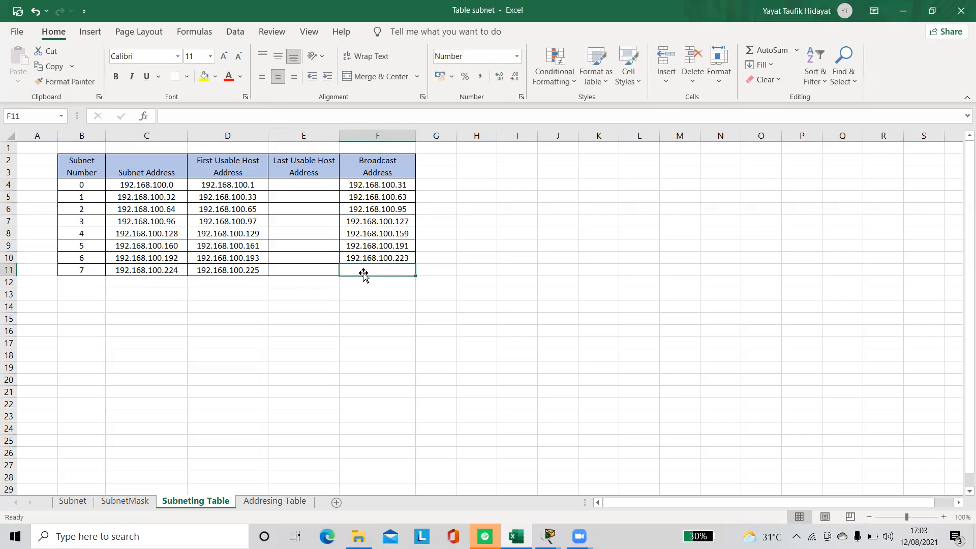
pyautogui.write('1')
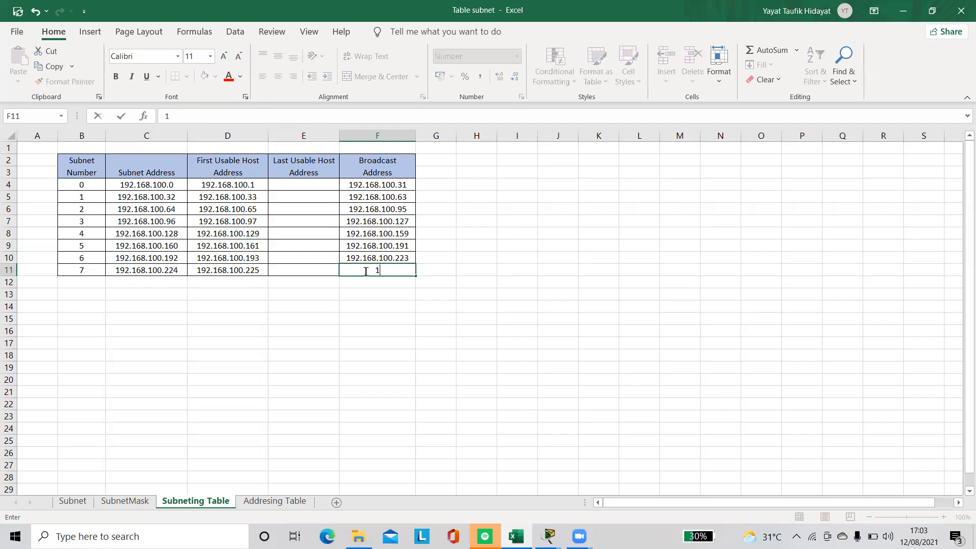
pyautogui.write('92.168')
pyautogui.write('.100.255')
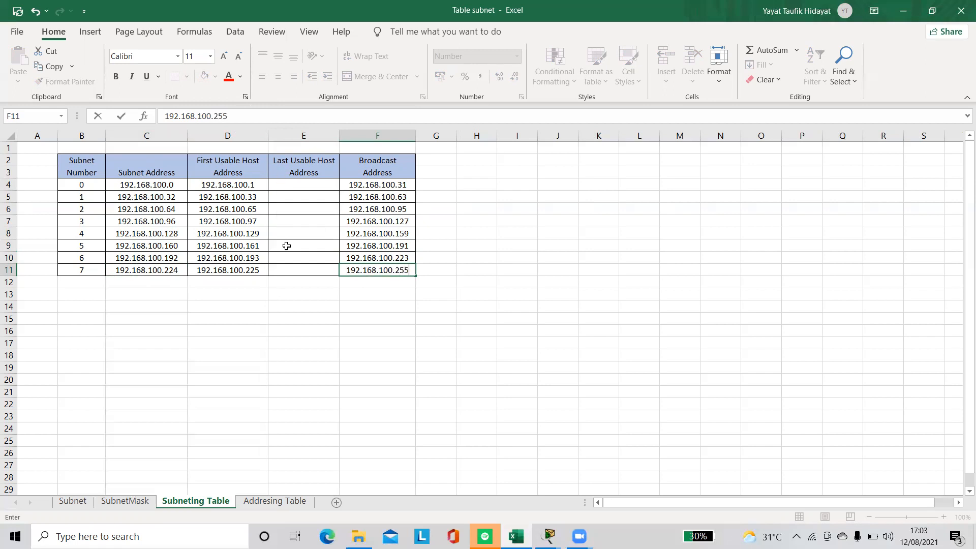
pyautogui.click(299, 299)
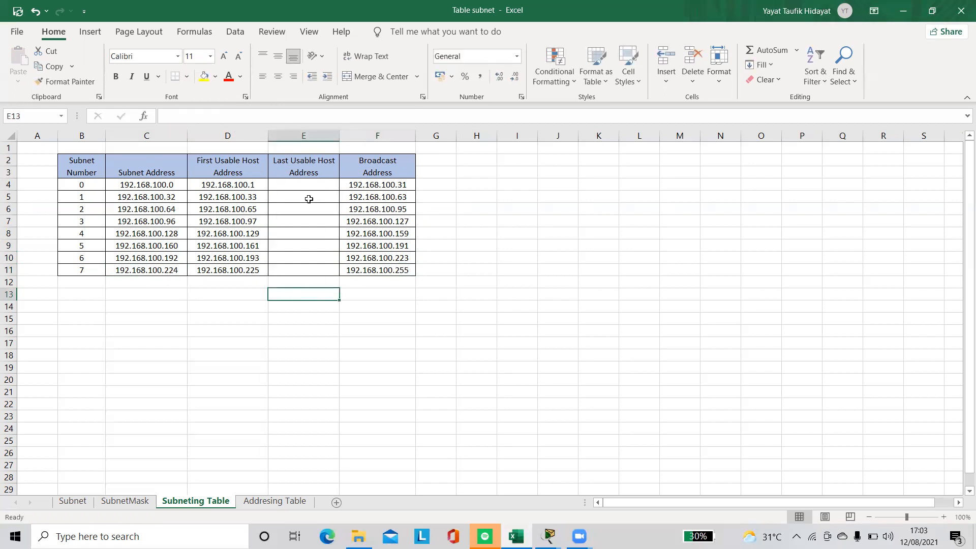
# Copy subnet 0's Broadcast Address into its Last Usable Host Address and change it to 192.168.100.30.
pyautogui.click(319, 184)
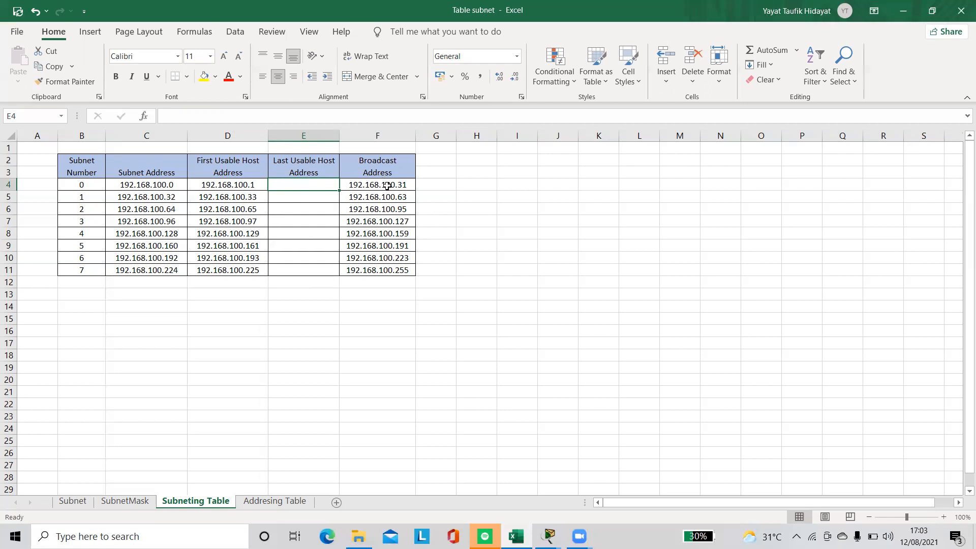
pyautogui.click(386, 186)
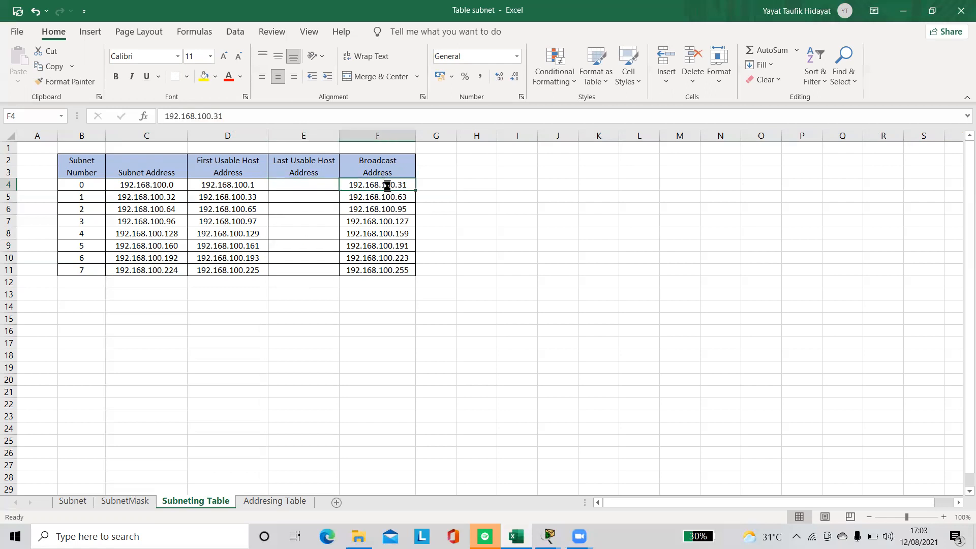
pyautogui.hotkey('ctrl', 'c')
pyautogui.click(327, 184)
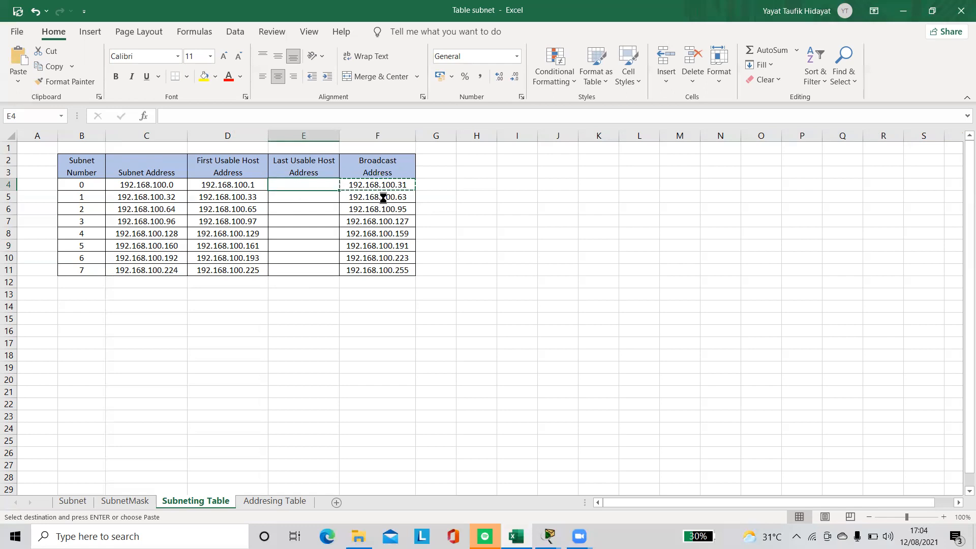
pyautogui.hotkey('ctrl', 'v')
pyautogui.click(247, 115)
pyautogui.press('BackSpace')
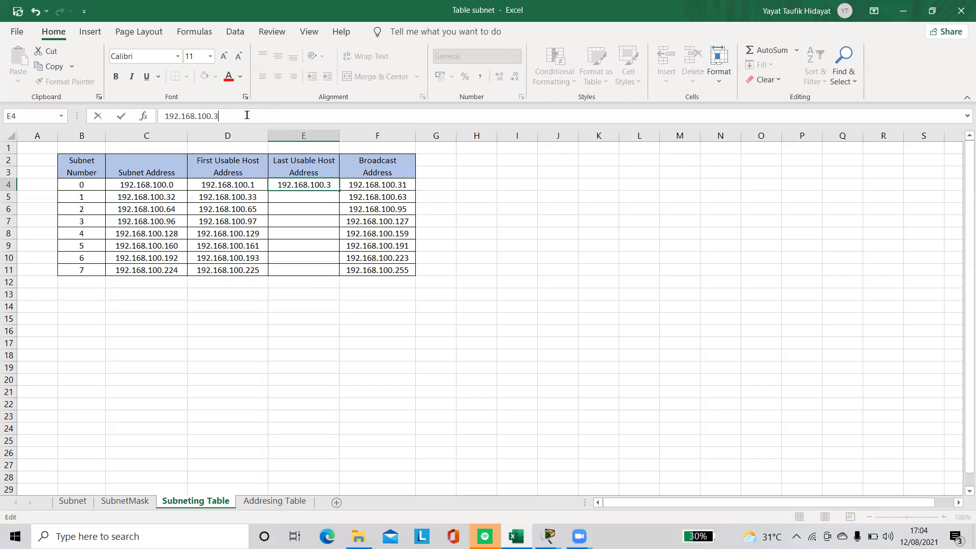
pyautogui.write('0')
# Copy subnet 1's Broadcast Address into its Last Usable Host Address and change it to 192.168.100.62.
pyautogui.click(363, 201)
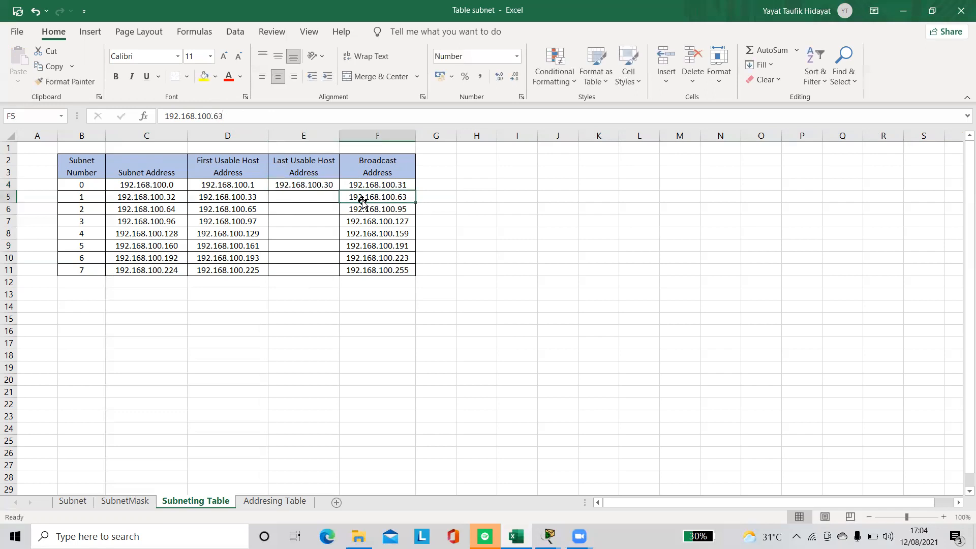
pyautogui.hotkey('ctrl', 'c')
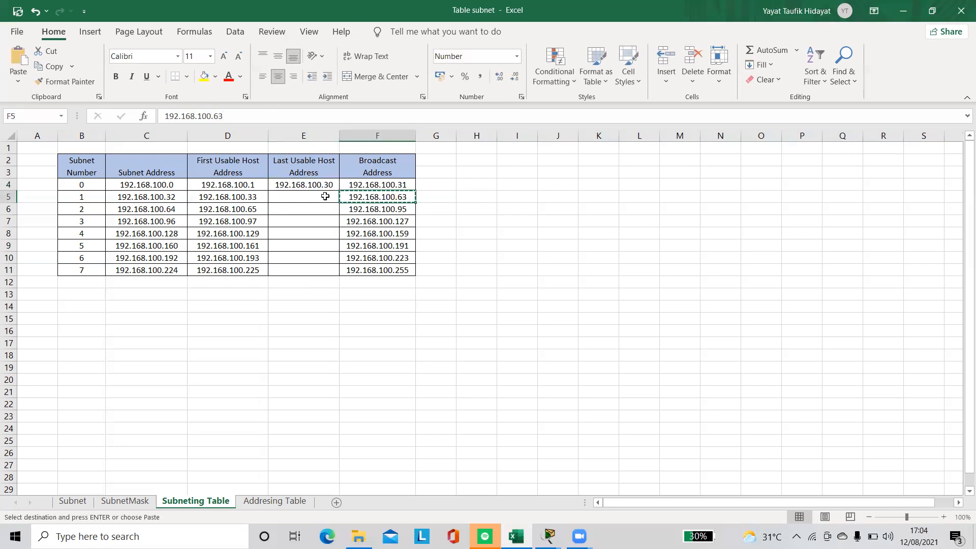
pyautogui.click(326, 196)
pyautogui.hotkey('ctrl', 'v')
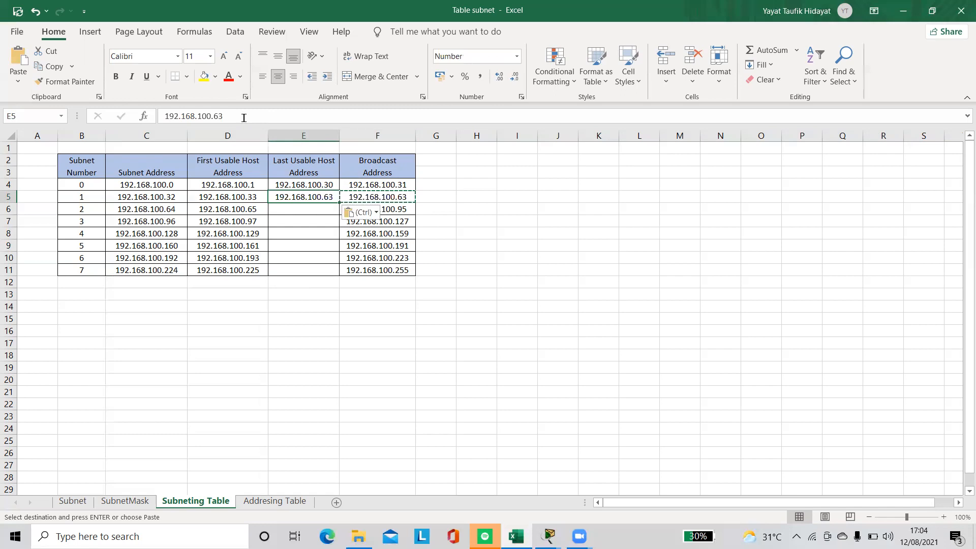
pyautogui.click(244, 118)
pyautogui.press('BackSpace')
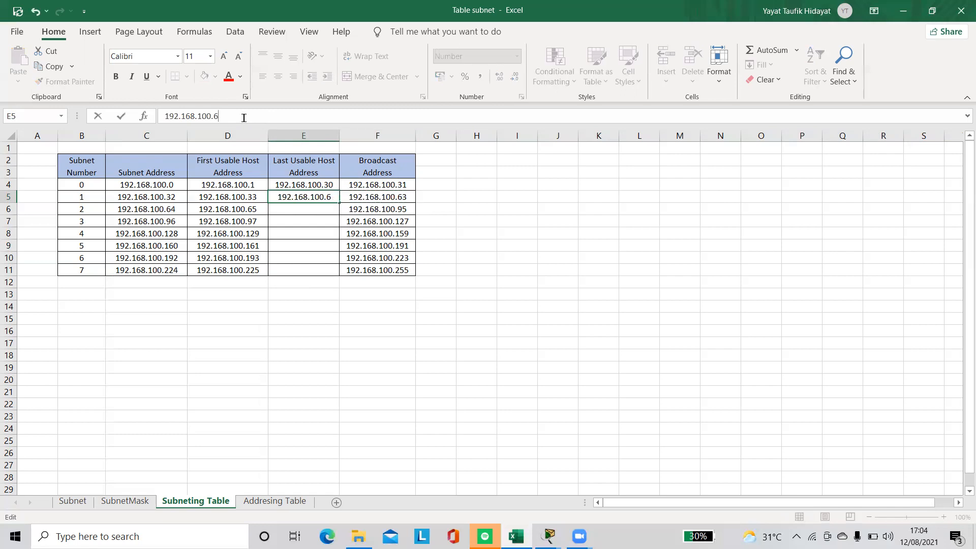
pyautogui.write('2')
# Copy subnet 2's Broadcast Address into its Last Usable Host Address and change it to 192.168.100.94.
pyautogui.click(375, 211)
pyautogui.hotkey('ctrl', 'c')
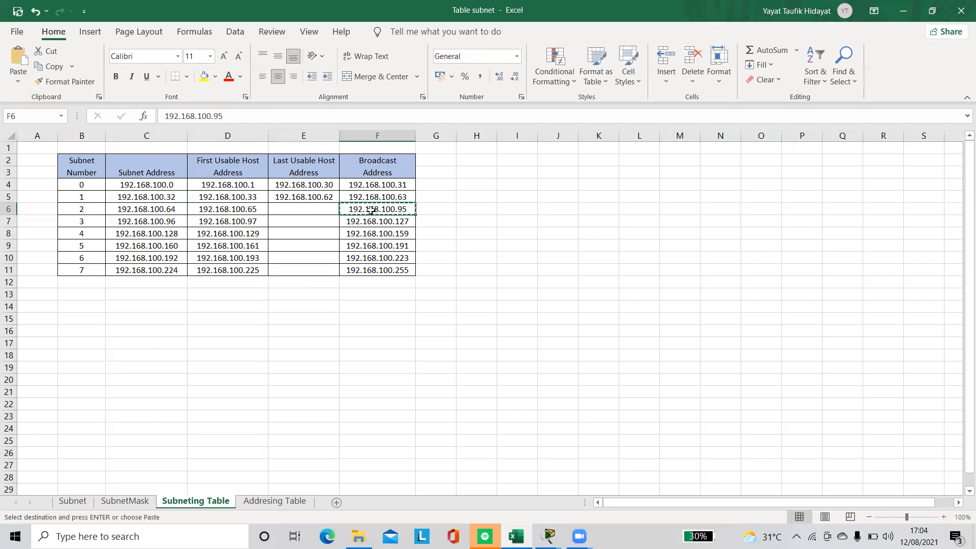
pyautogui.click(308, 212)
pyautogui.hotkey('ctrl', 'v')
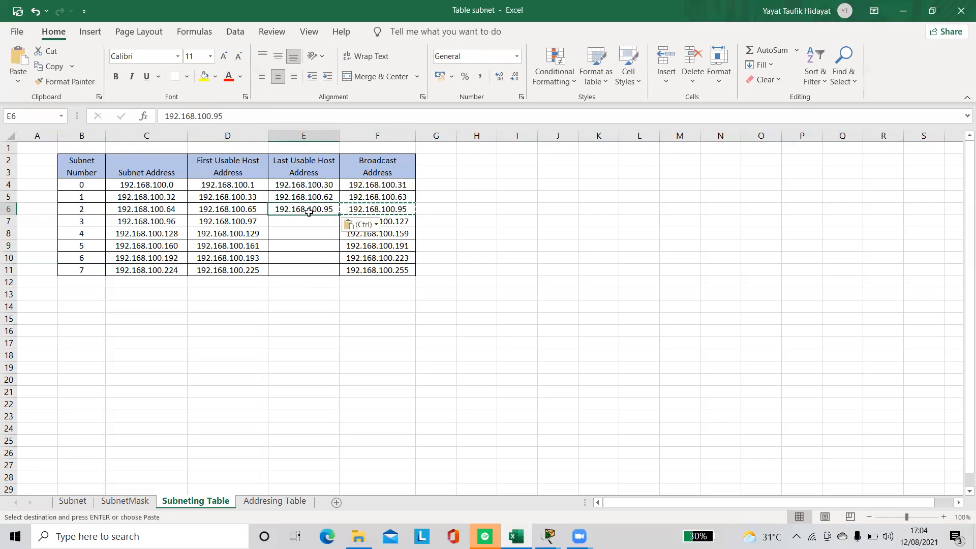
pyautogui.click(239, 115)
pyautogui.press('BackSpace')
pyautogui.write('6')
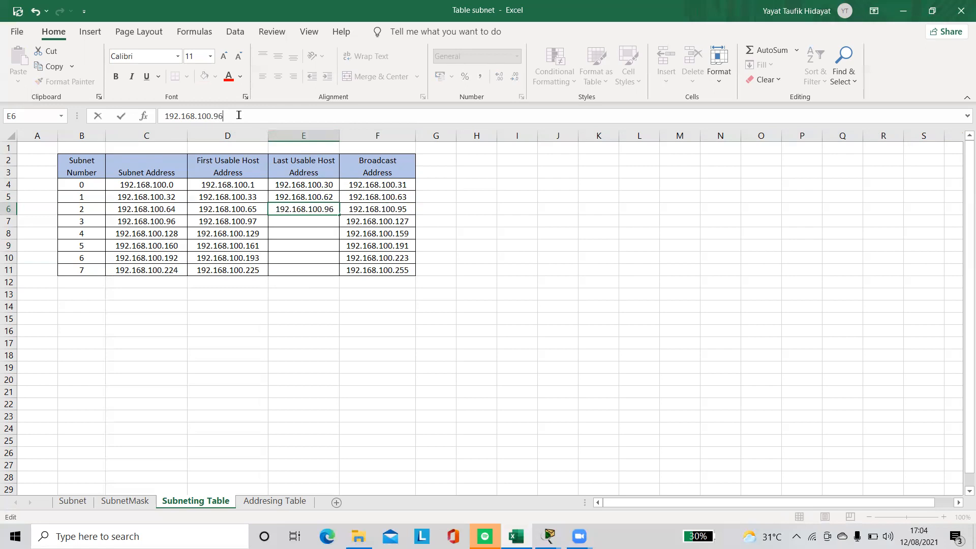
pyautogui.press('BackSpace')
pyautogui.write('4')
# Copy subnet 3's Broadcast Address into its Last Usable Host Address and change it to 192.168.100.126.
pyautogui.click(369, 222)
pyautogui.hotkey('ctrl', 'c')
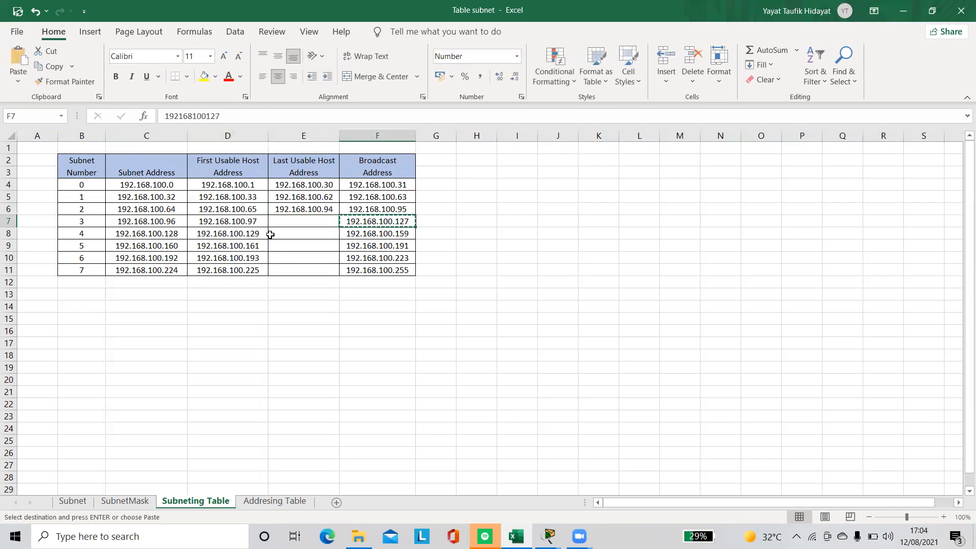
pyautogui.click(305, 219)
pyautogui.hotkey('ctrl', 'v')
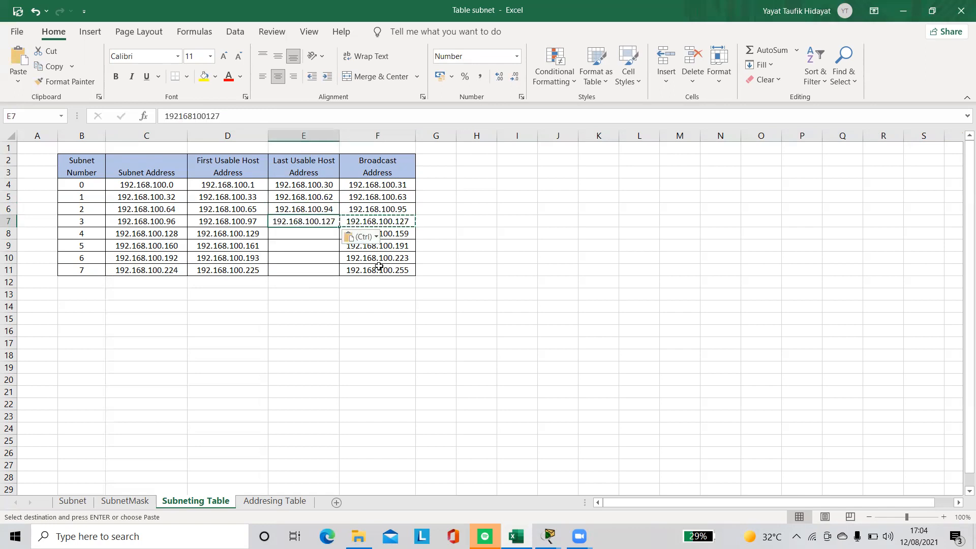
pyautogui.click(257, 116)
pyautogui.press('BackSpace')
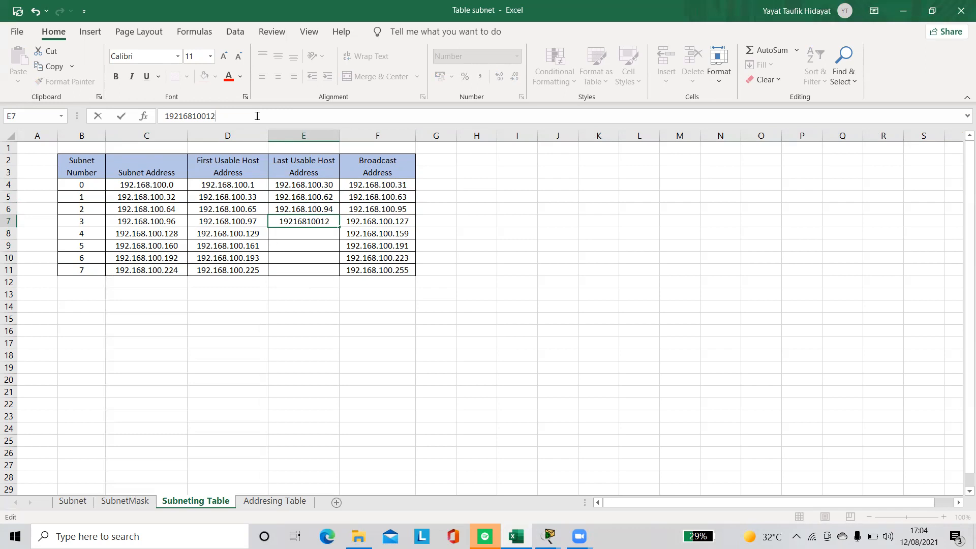
pyautogui.write('6')
# Copy subnet 4's Broadcast Address into its Last Usable Host Address and change it to 192.168.100.158.
pyautogui.click(400, 238)
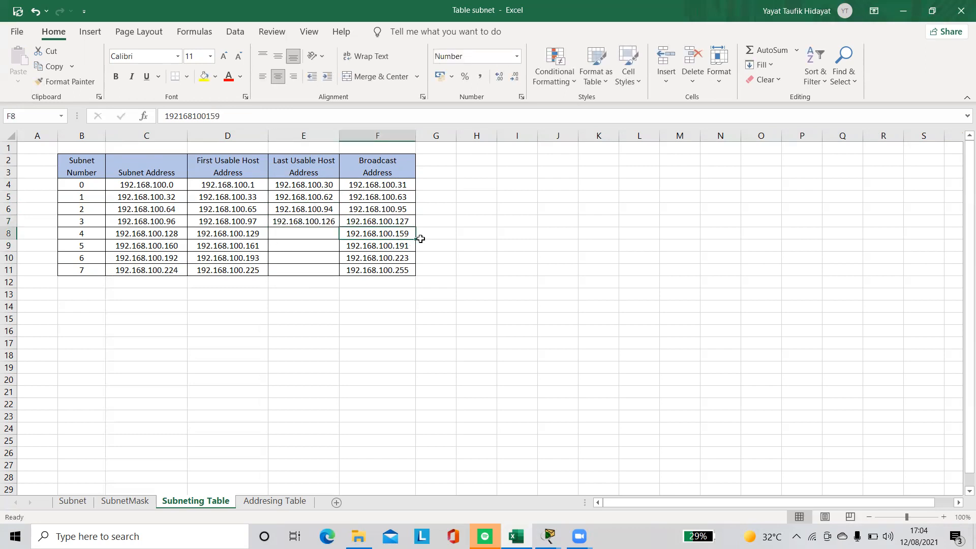
pyautogui.hotkey('ctrl', 'c')
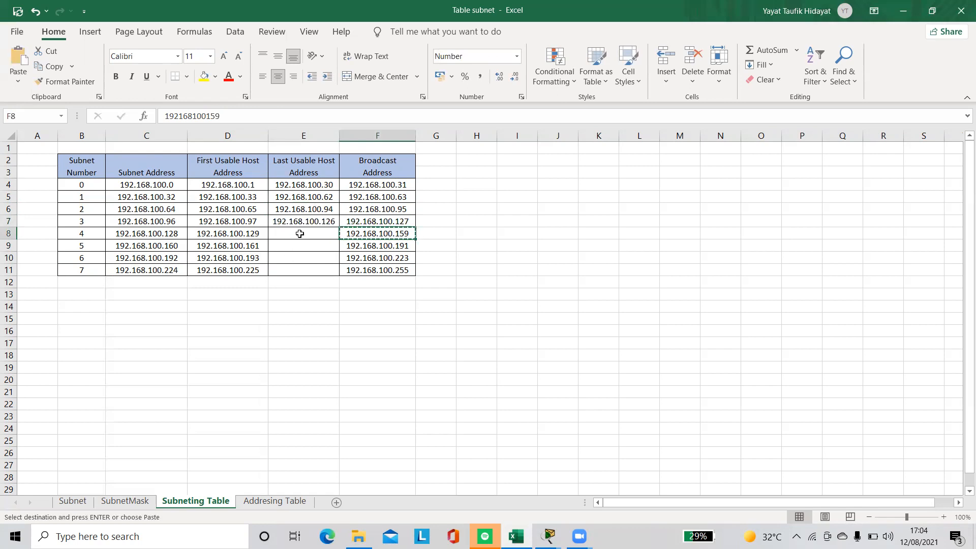
pyautogui.click(300, 234)
pyautogui.hotkey('ctrl', 'v')
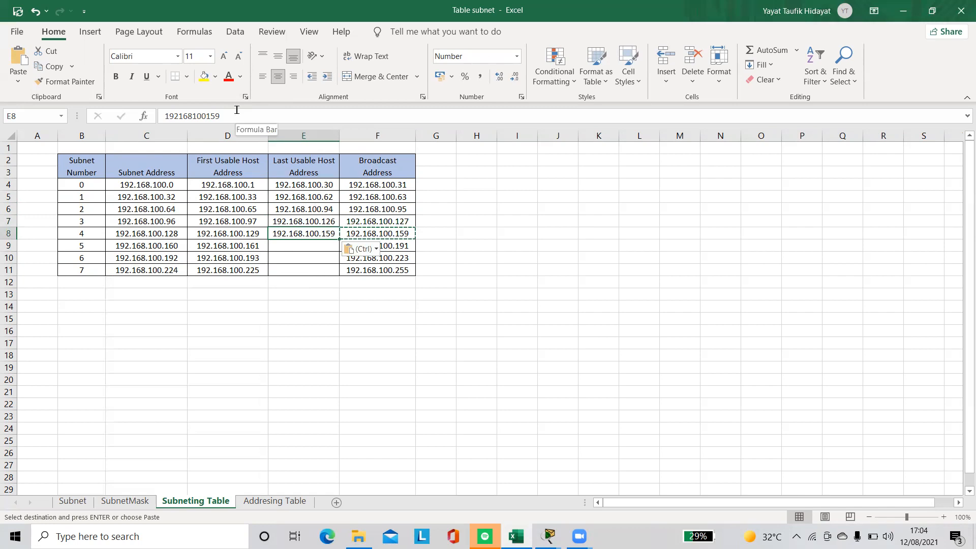
pyautogui.click(236, 112)
pyautogui.press('BackSpace')
pyautogui.write('8')
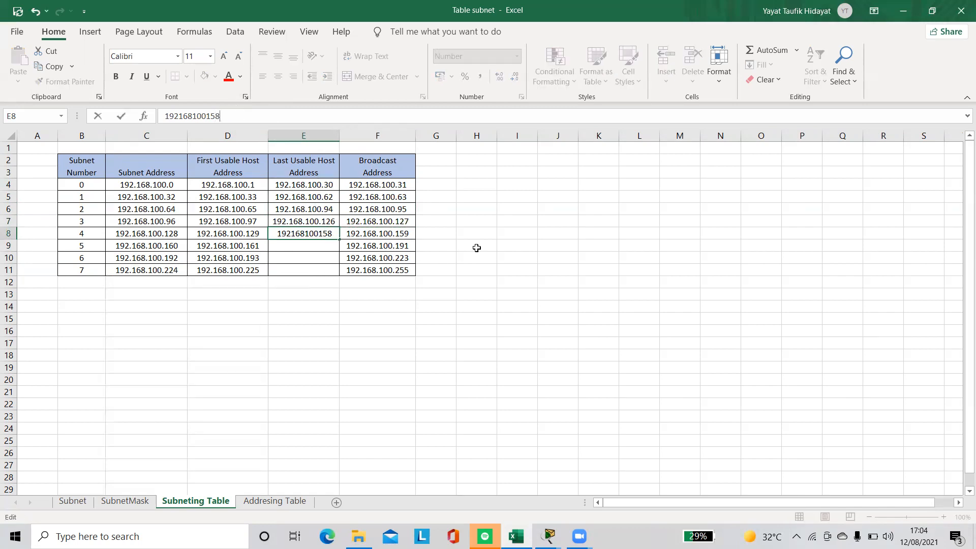
# Copy subnet 5's Broadcast Address into its Last Usable Host Address and change it to 192.168.100.190.
pyautogui.click(410, 246)
pyautogui.hotkey('ctrl', 'c')
pyautogui.click(315, 246)
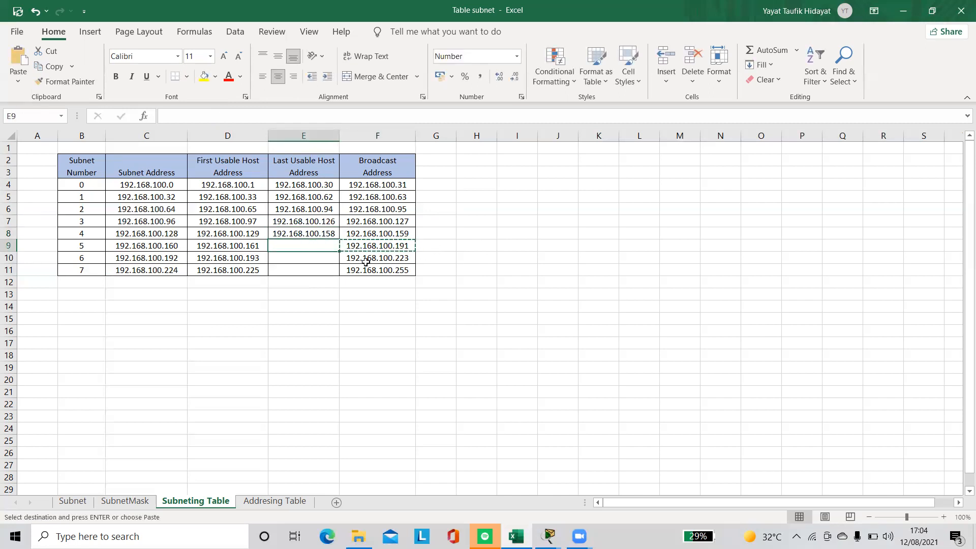
pyautogui.hotkey('ctrl', 'v')
pyautogui.click(224, 116)
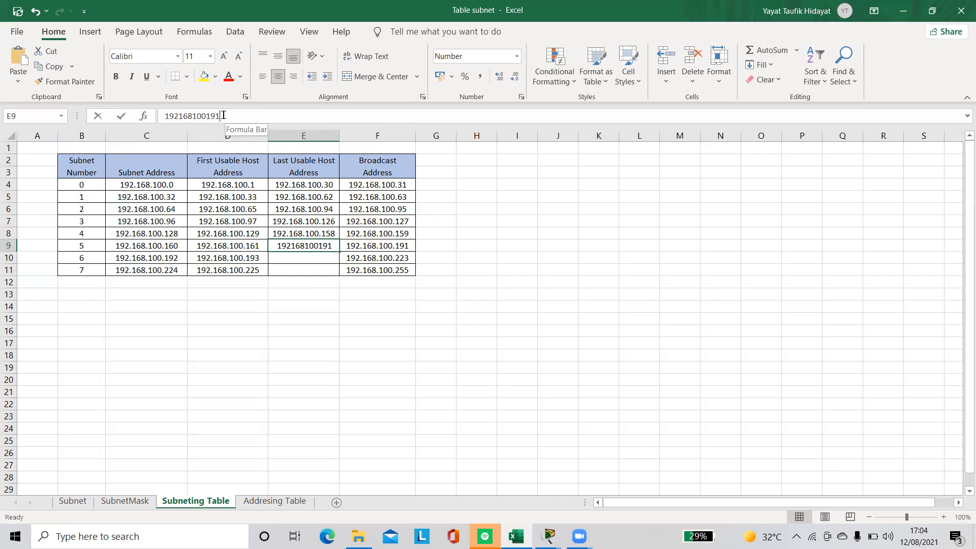
pyautogui.press('BackSpace')
pyautogui.write('0')
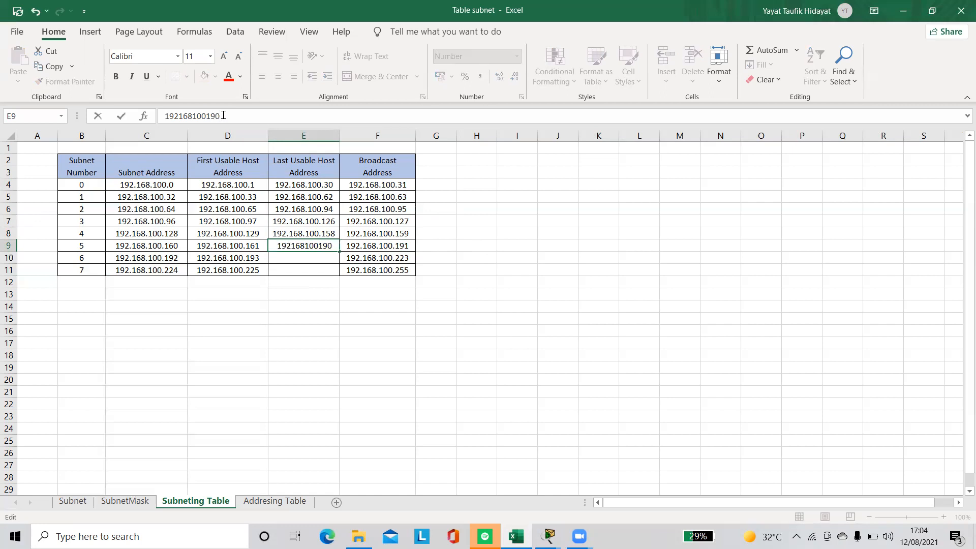
pyautogui.moveTo(461, 271); pyautogui.dragTo(437, 264)
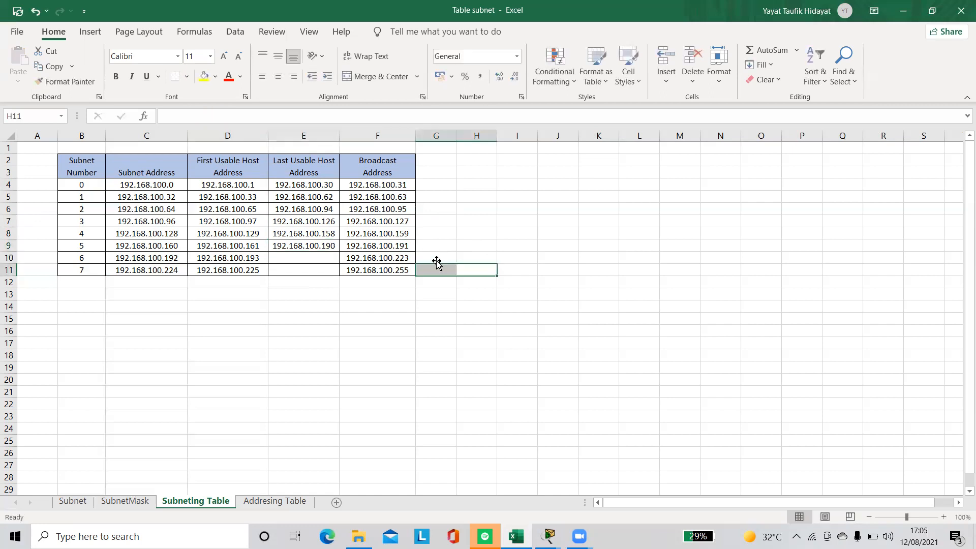
pyautogui.click(412, 258)
pyautogui.hotkey('ctrl', 'c')
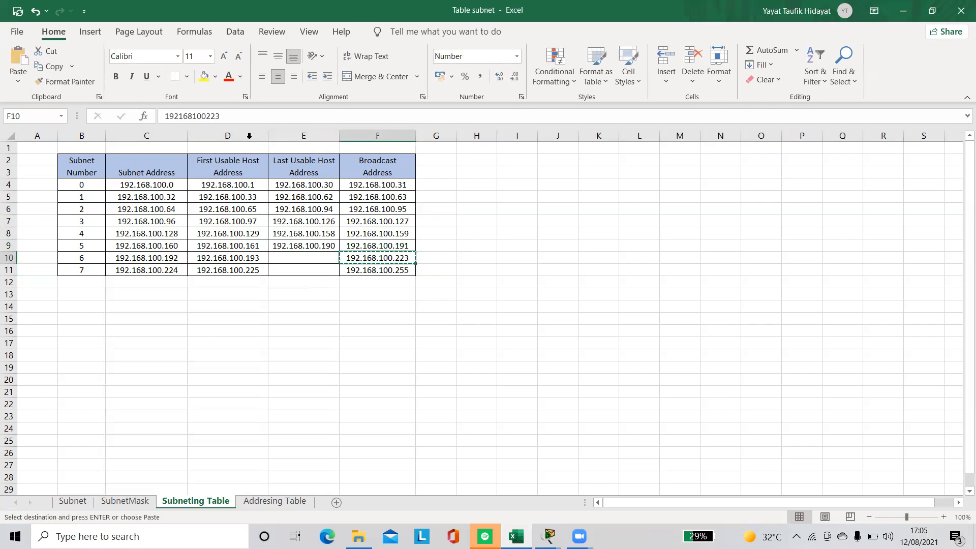
pyautogui.click(240, 113)
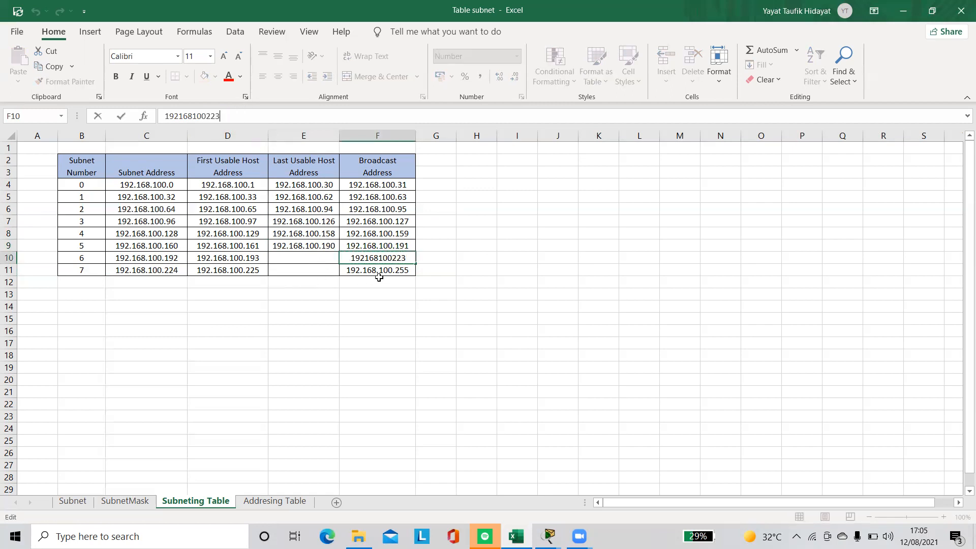
pyautogui.click(444, 262)
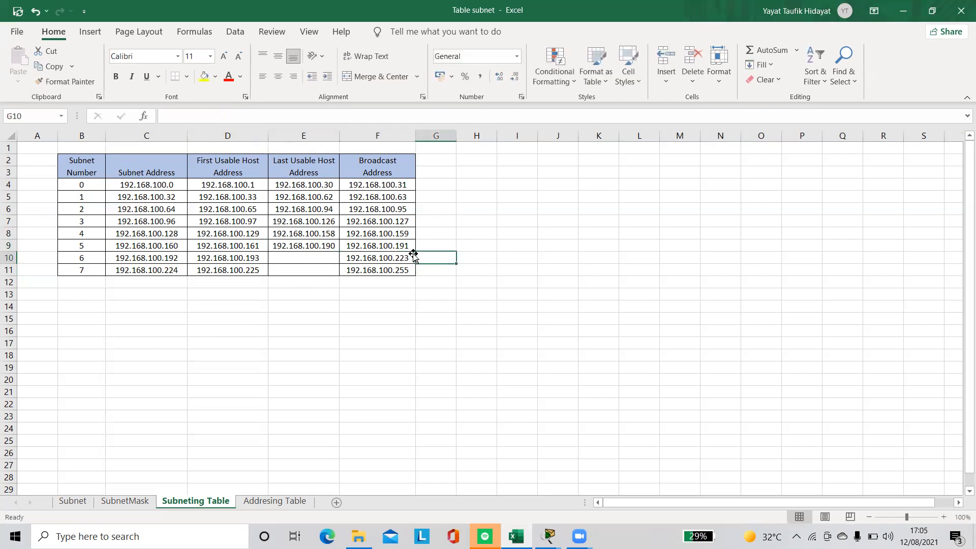
# Copy subnet 6's Broadcast Address into its Last Usable Host Address and change it to 192.168.100.222.
pyautogui.press('Left')
pyautogui.hotkey('ctrl', 'c')
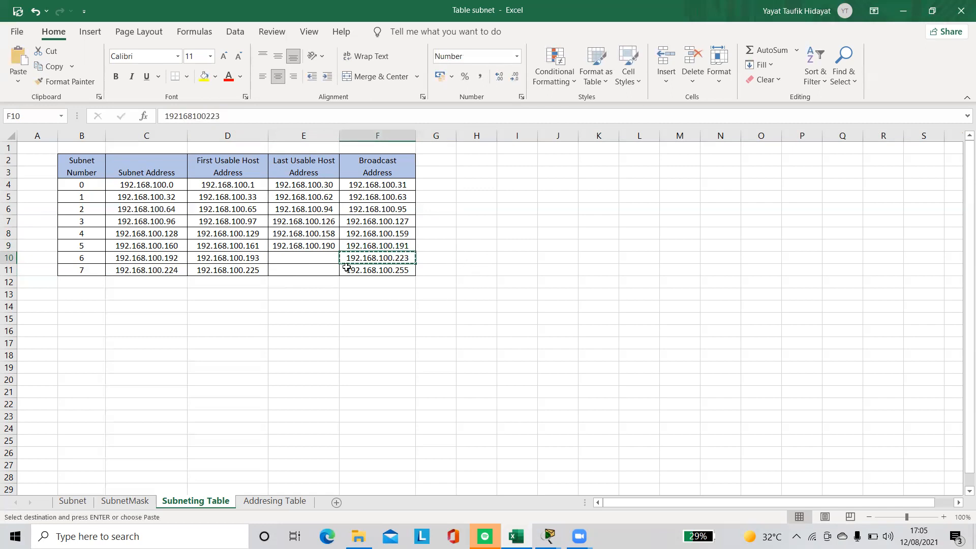
pyautogui.click(313, 257)
pyautogui.hotkey('ctrl', 'v')
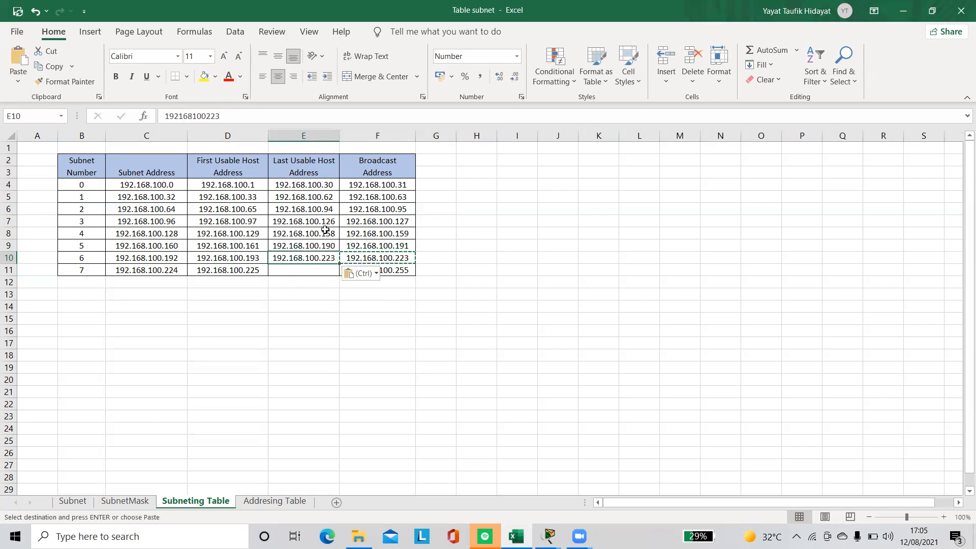
pyautogui.click(234, 116)
pyautogui.press('BackSpace')
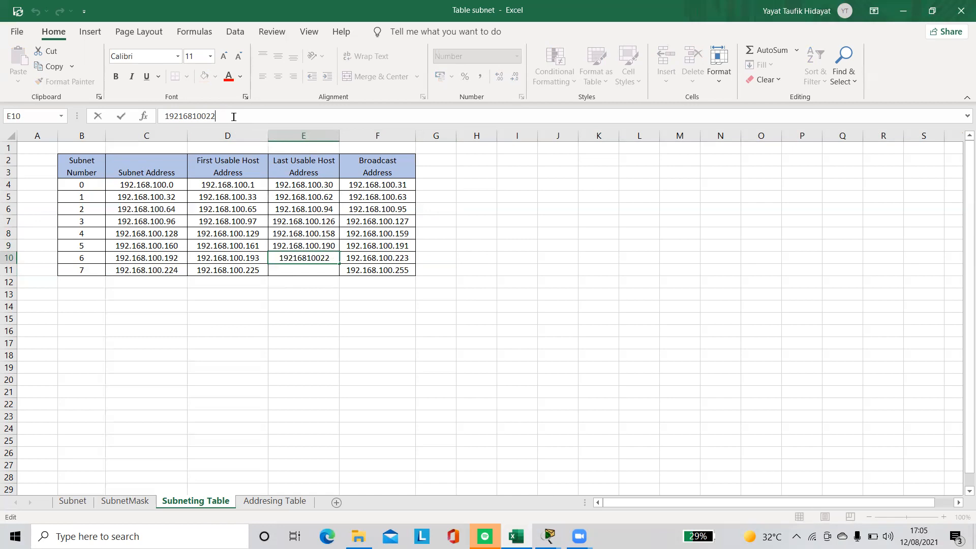
pyautogui.write('2')
pyautogui.click(456, 281)
# Copy subnet 7's Broadcast Address into its Last Usable Host Address and change it to 192.168.100.254.
pyautogui.click(364, 274)
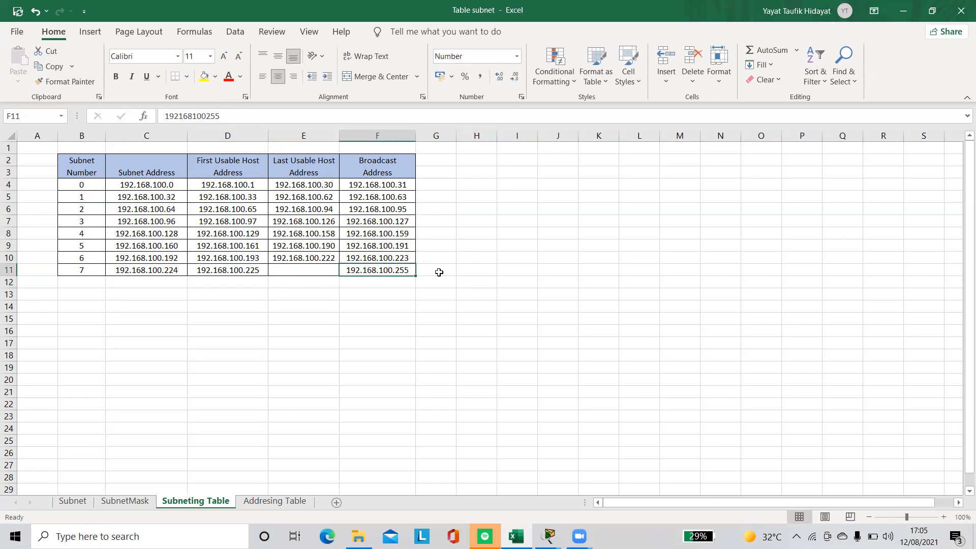
pyautogui.hotkey('ctrl', 'c')
pyautogui.click(283, 273)
pyautogui.hotkey('ctrl', 'v')
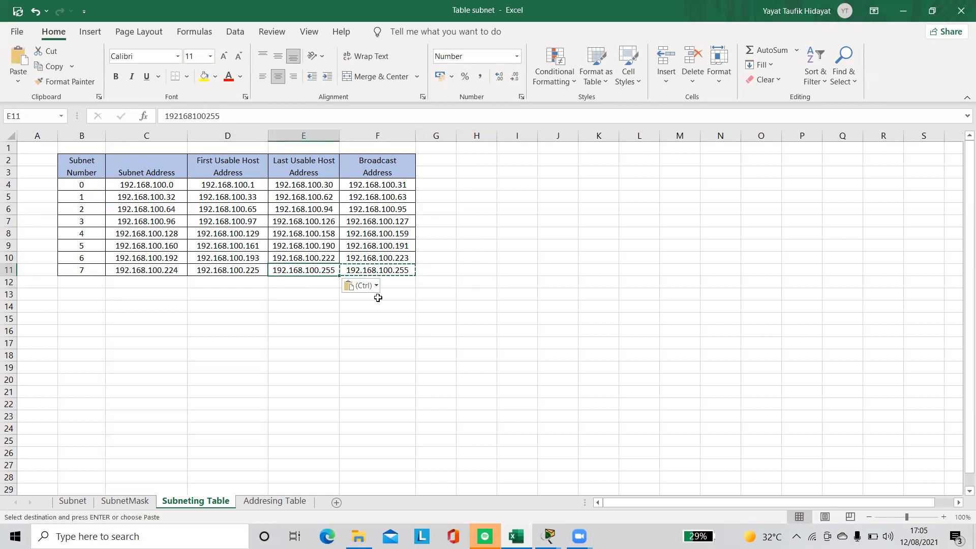
pyautogui.click(229, 117)
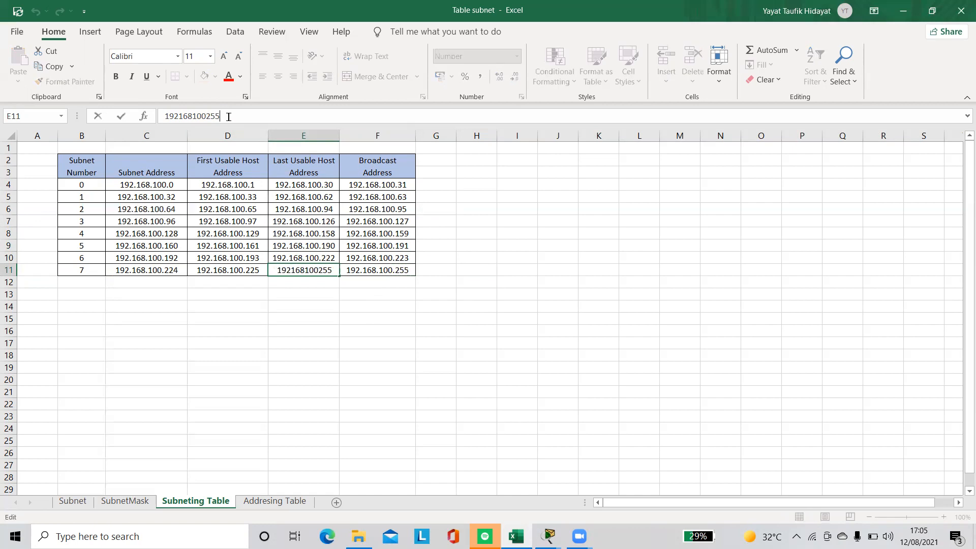
pyautogui.press('BackSpace')
pyautogui.write('4')
# Switch to Packet Tracer and review the subnet assignment and addressing scheme instructions along with the blank Addressing Table.
pyautogui.click(516, 536)
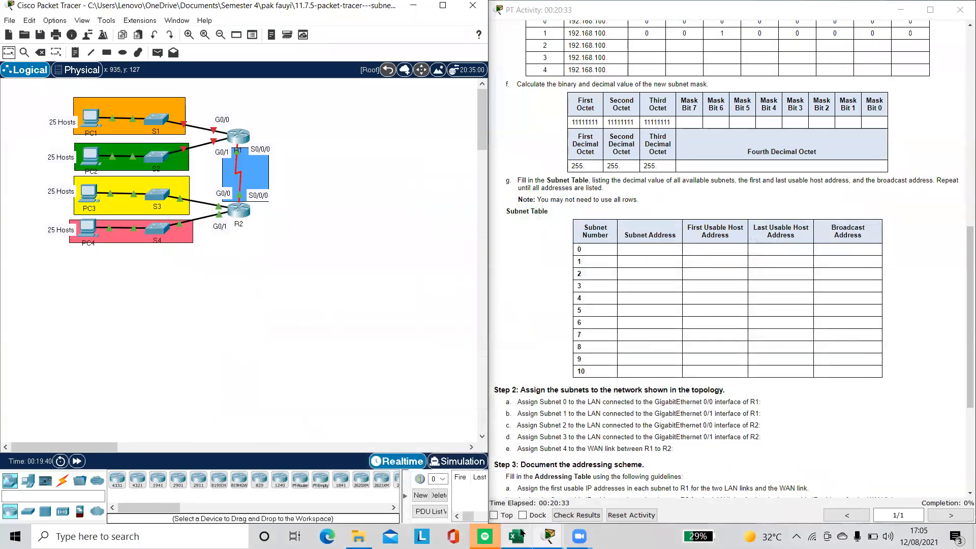
pyautogui.scroll(-3, 676, 261)
pyautogui.scroll(-1, 676, 260)
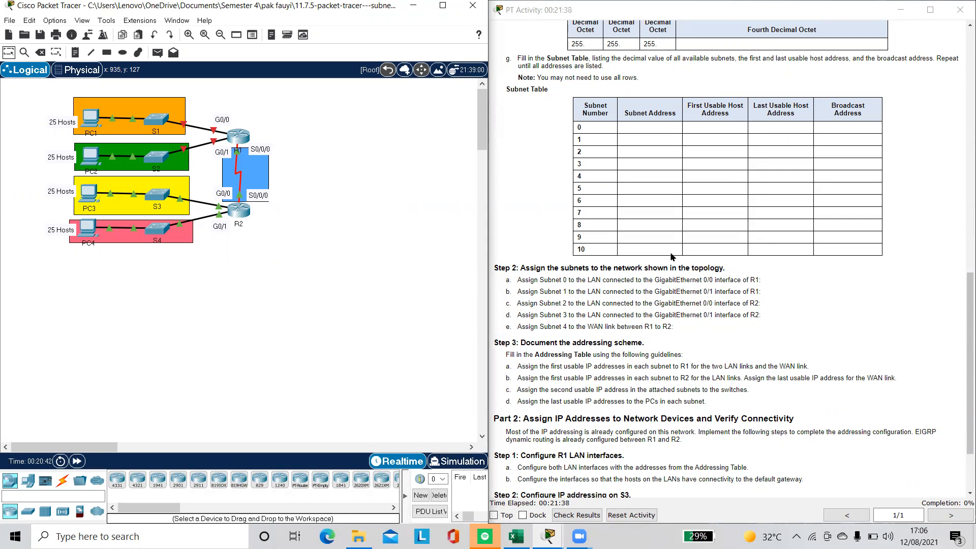
pyautogui.scroll(-3, 671, 257)
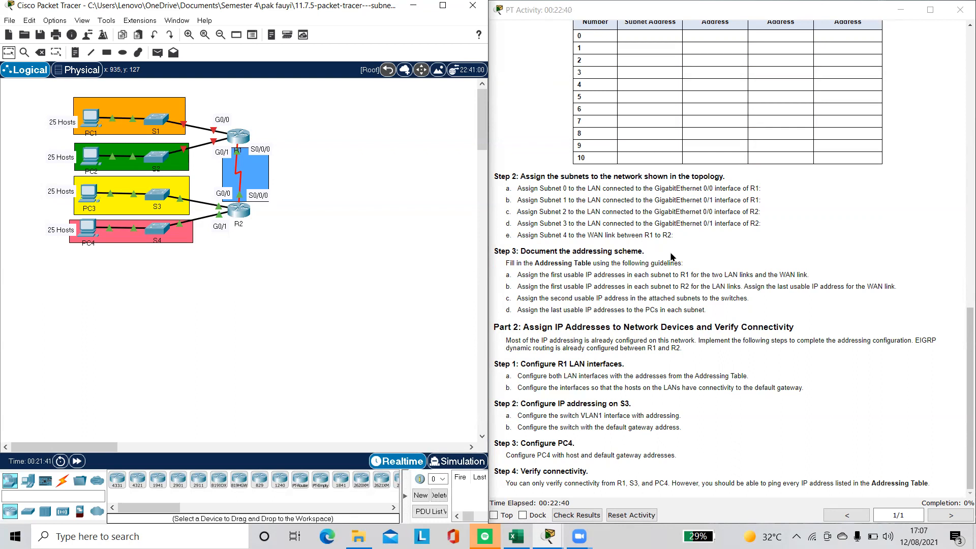
pyautogui.scroll(15, 671, 257)
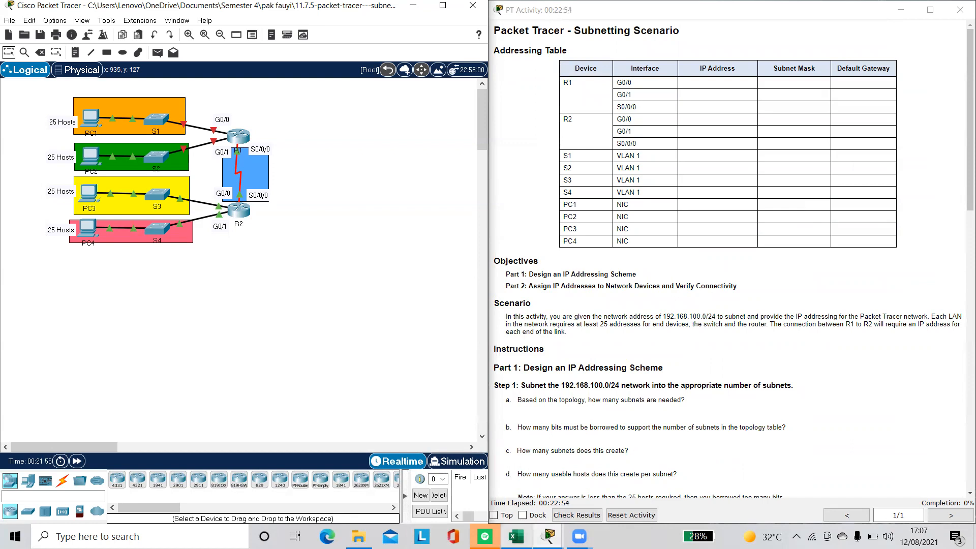
# Return to Excel and copy subnet 0's First Usable Host Address, 192.168.100.1, into R1 G0/0's IP Address in the Addresing Table sheet.
pyautogui.click(516, 536)
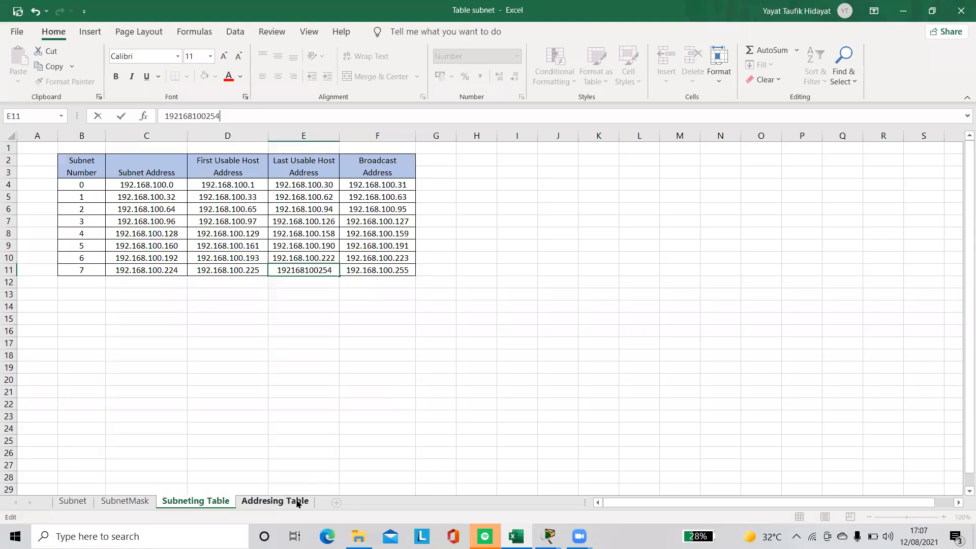
pyautogui.click(274, 502)
pyautogui.scroll(-3, 303, 297)
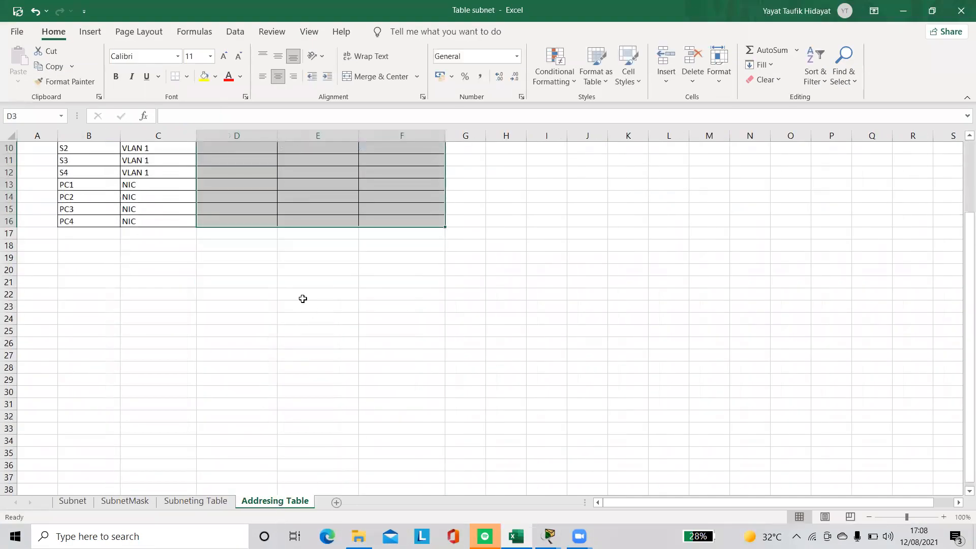
pyautogui.click(275, 308)
pyautogui.scroll(3, 274, 310)
pyautogui.click(234, 174)
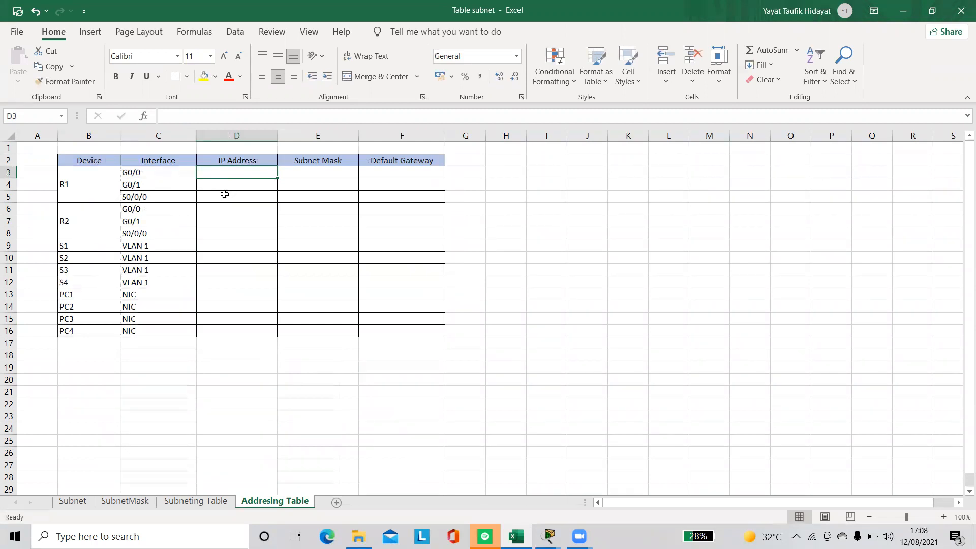
pyautogui.click(210, 502)
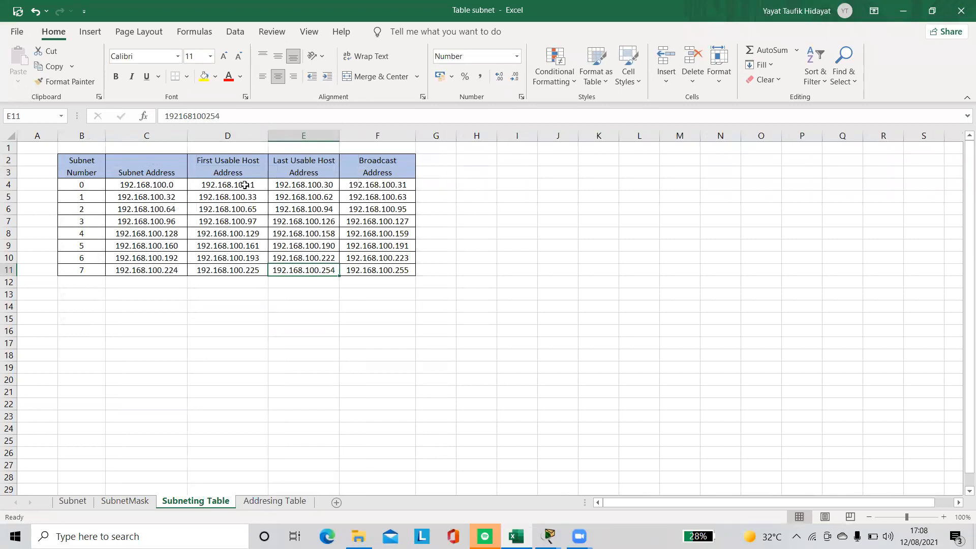
pyautogui.click(244, 188)
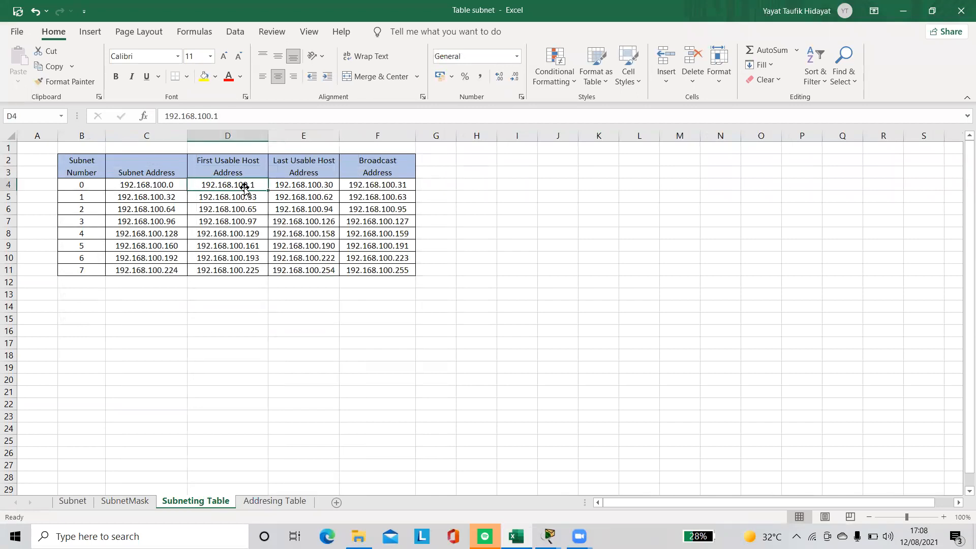
pyautogui.hotkey('ctrl', 'c')
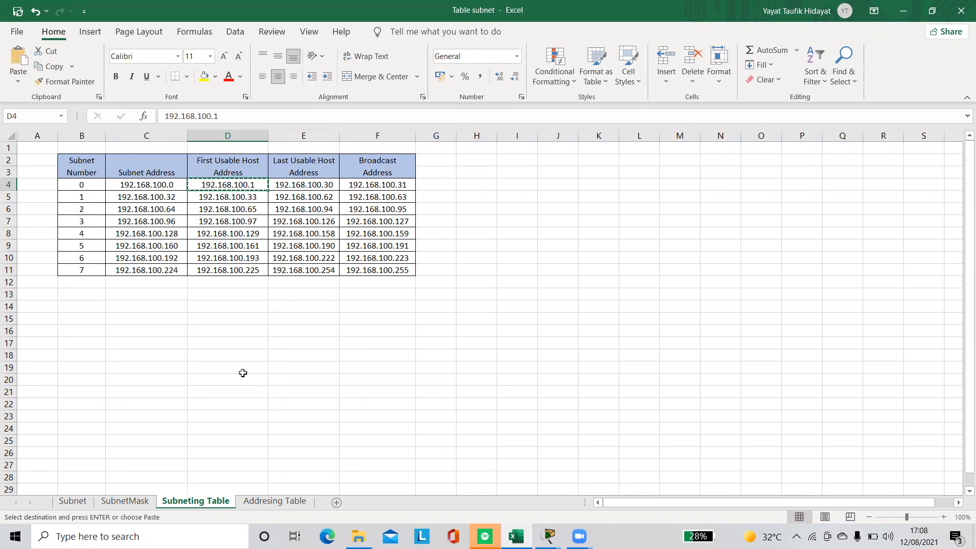
pyautogui.click(277, 501)
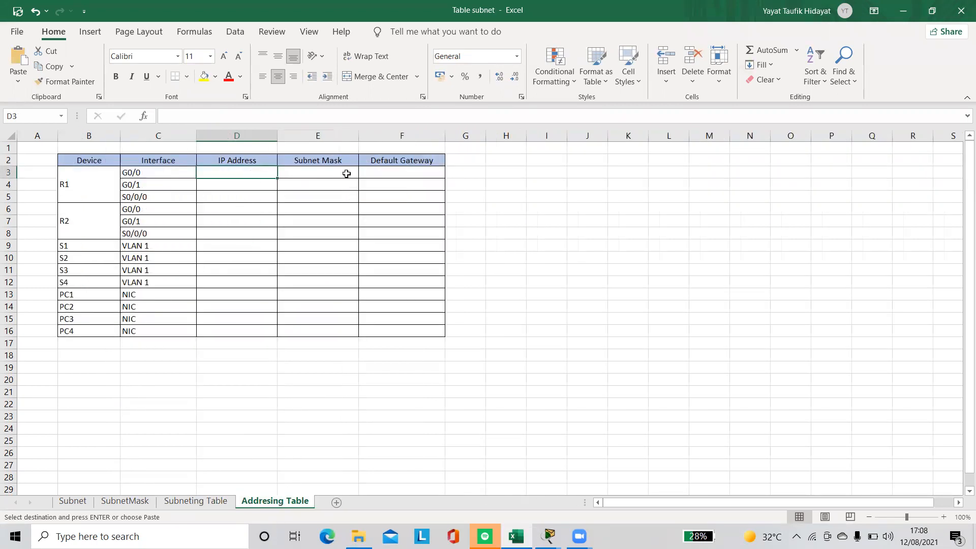
pyautogui.hotkey('ctrl', 'v')
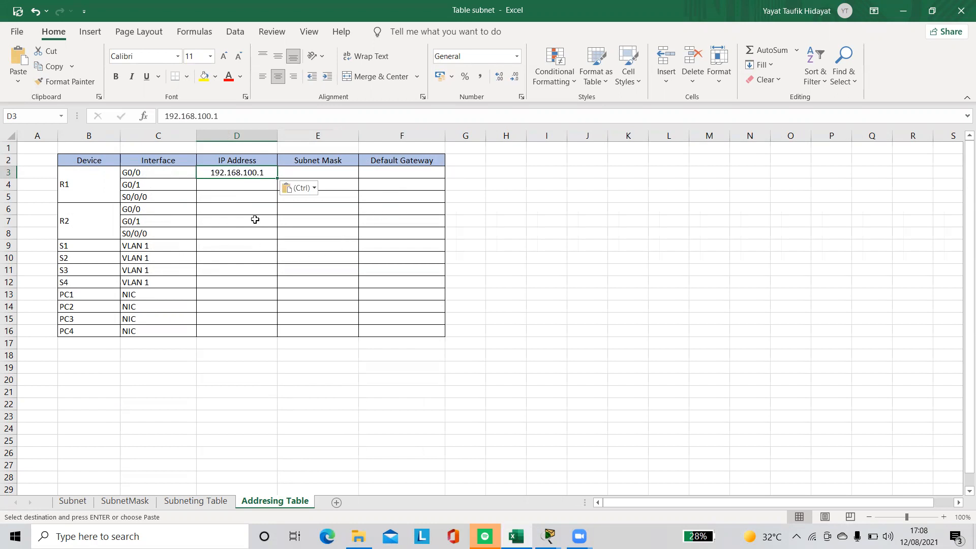
# Copy subnet 1's First Usable Host Address, 192.168.100.33, into R1 G0/1's IP Address in the Addresing Table sheet.
pyautogui.click(251, 191)
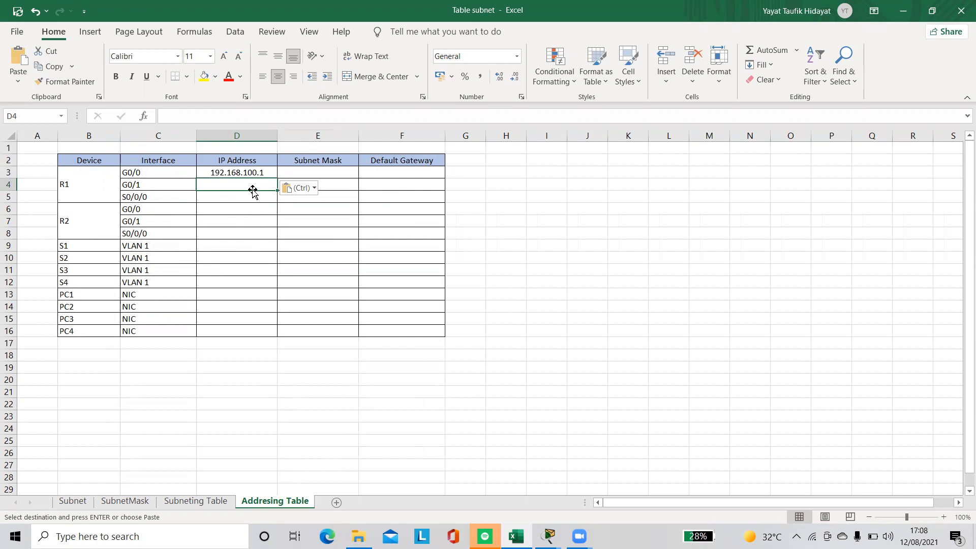
pyautogui.click(207, 502)
pyautogui.click(254, 198)
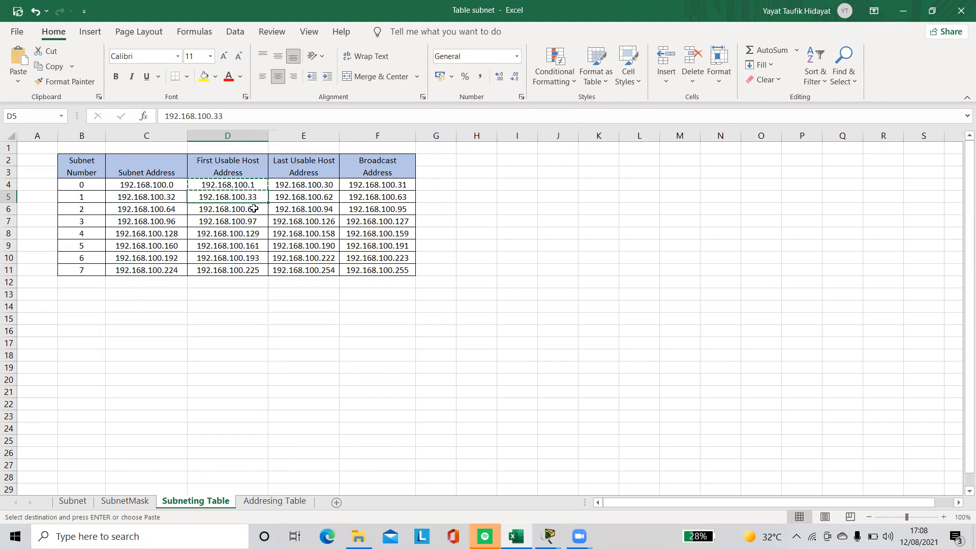
pyautogui.hotkey('ctrl', 'c')
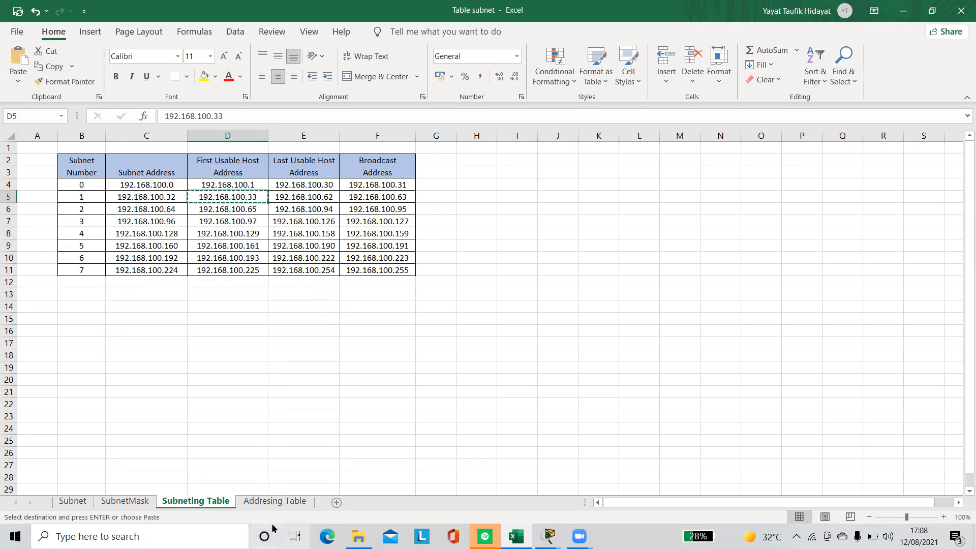
pyautogui.click(281, 503)
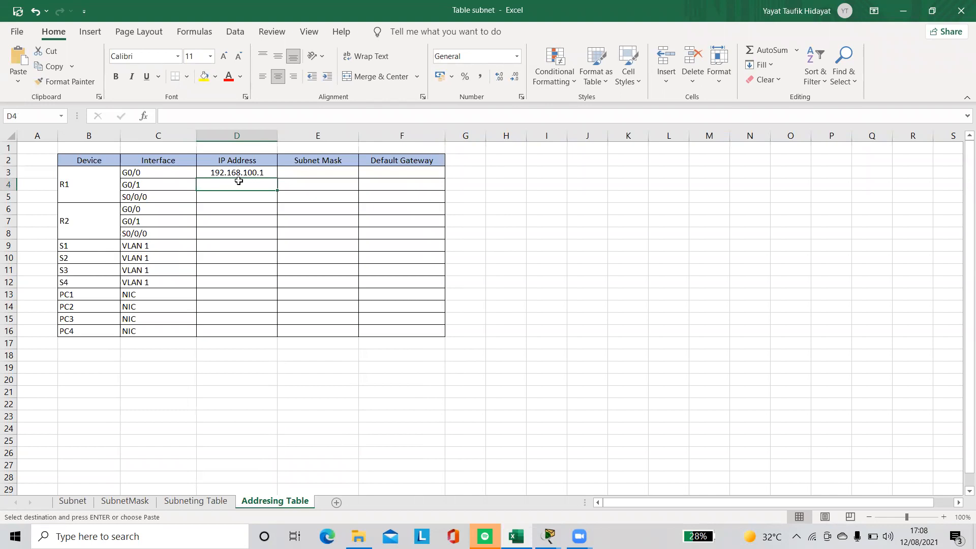
pyautogui.hotkey('ctrl', 'v')
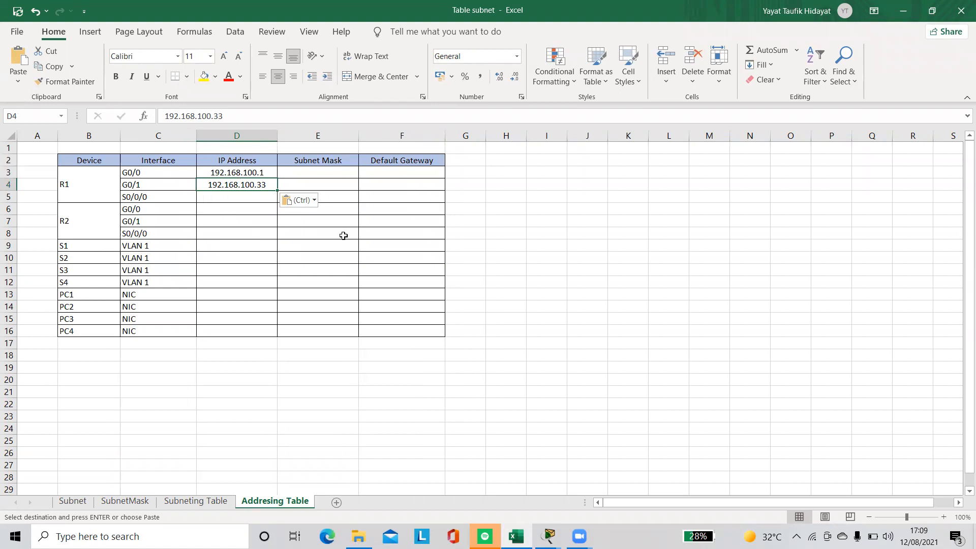
# Check in Packet Tracer's activity instructions which subnet is assigned to the R1–R2 WAN link, and return to Excel.
pyautogui.click(548, 537)
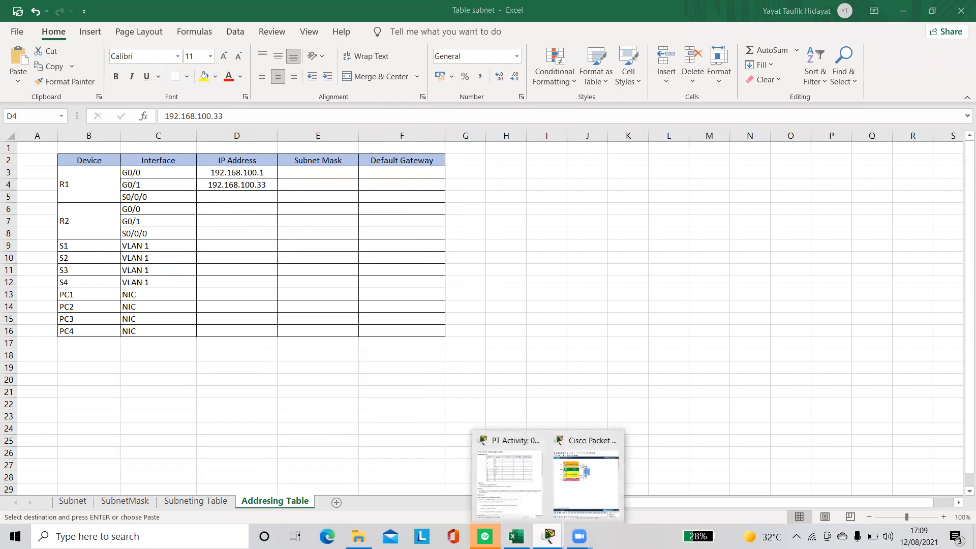
pyautogui.click(521, 445)
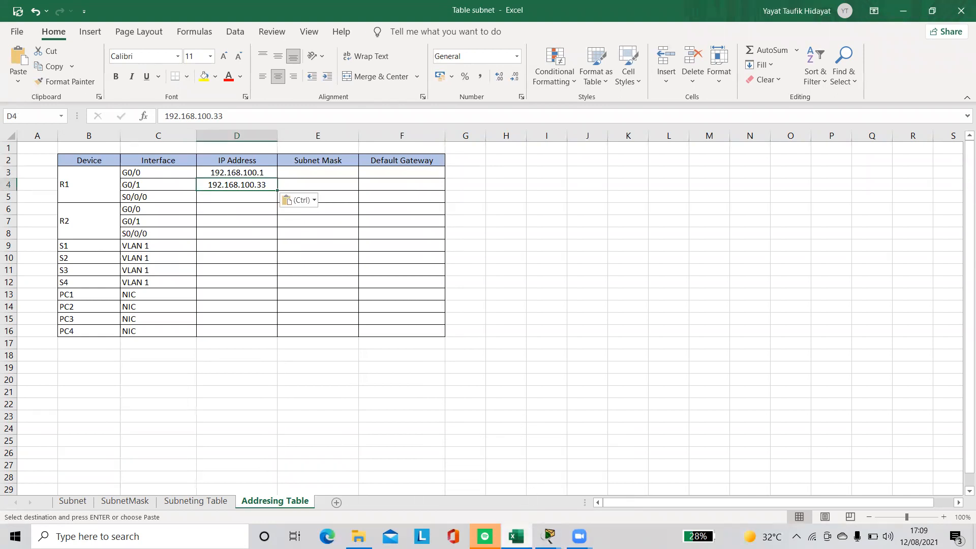
pyautogui.hotkey('alt', 'Tab')
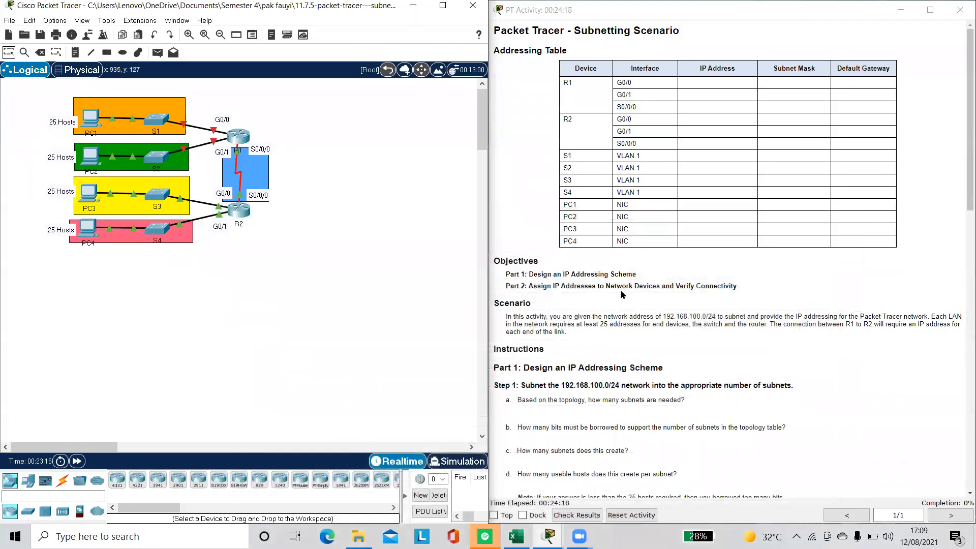
pyautogui.scroll(-5, 623, 300)
pyautogui.scroll(-10, 622, 314)
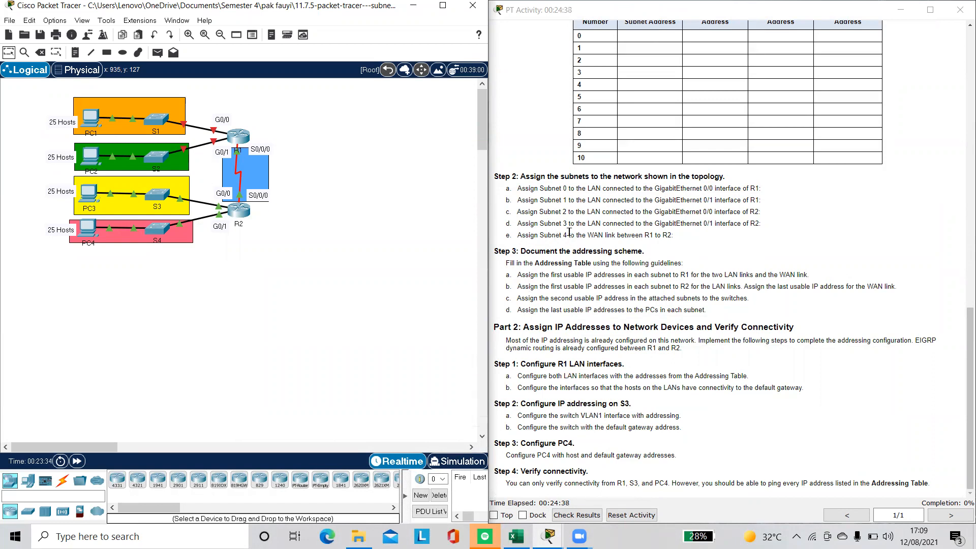
pyautogui.click(516, 536)
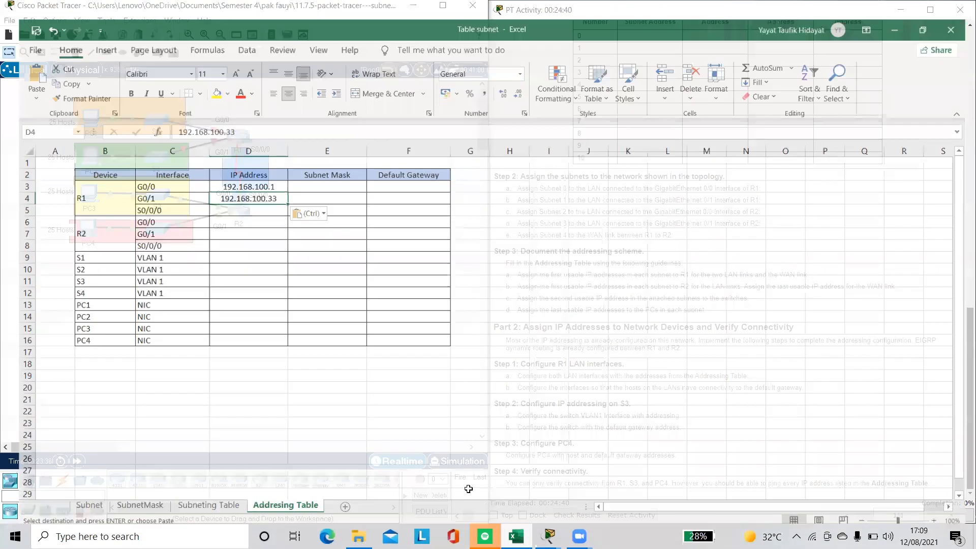
# Copy subnet 4's First Usable Host Address, 192.168.100.129, into R1 S0/0/0's IP Address in the Addresing Table sheet.
pyautogui.click(222, 502)
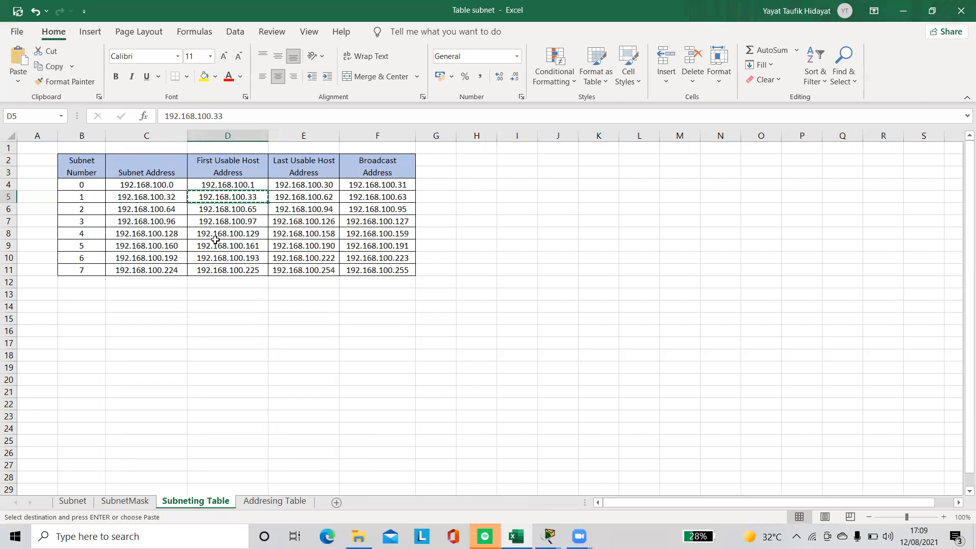
pyautogui.click(237, 235)
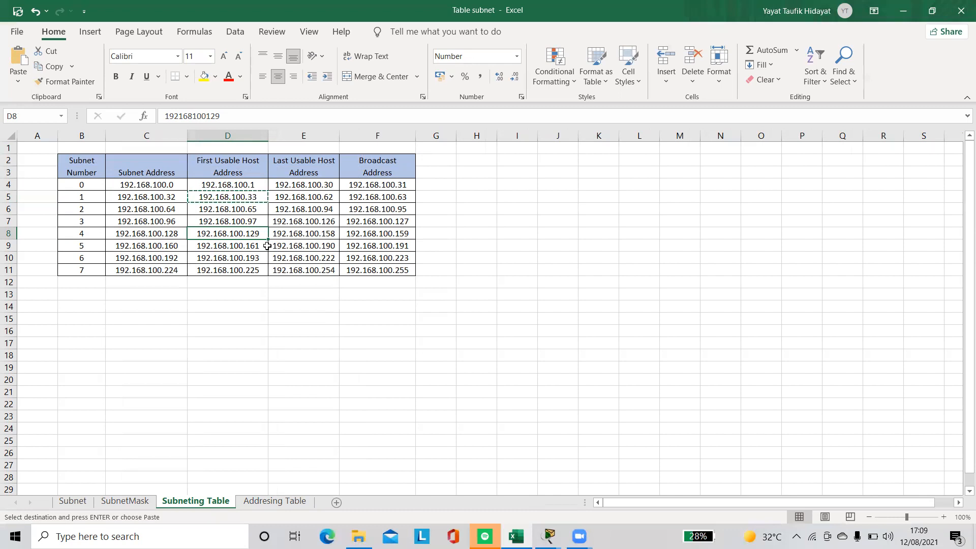
pyautogui.hotkey('ctrl', 'c')
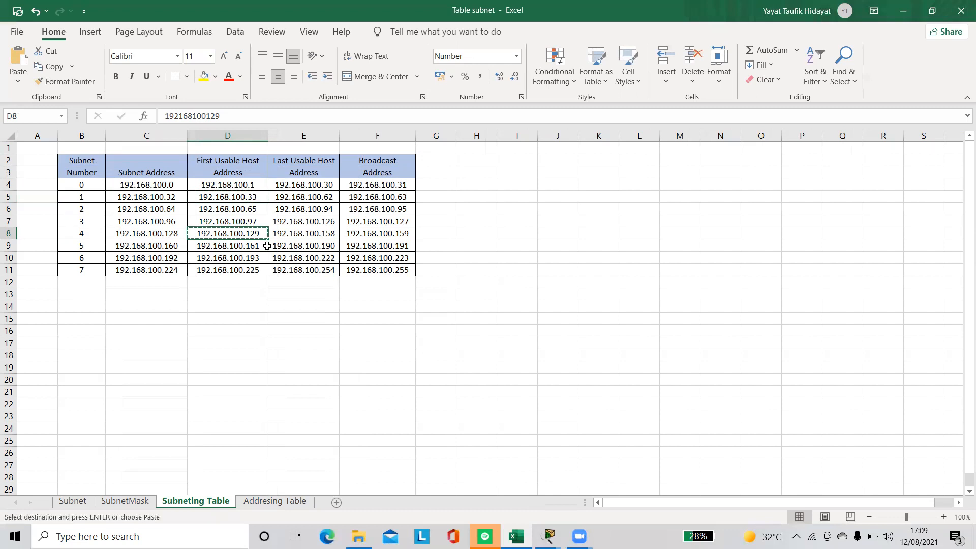
pyautogui.click(270, 502)
pyautogui.click(259, 202)
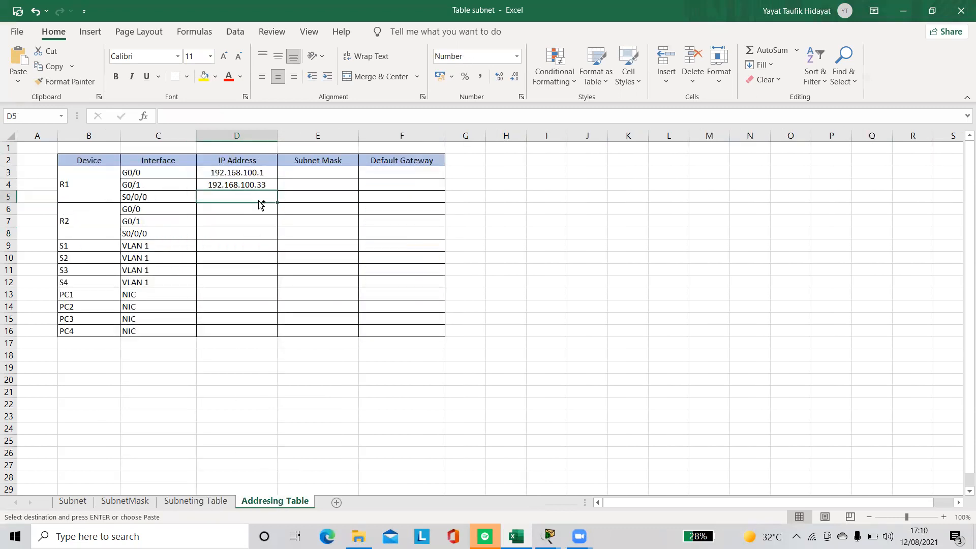
pyautogui.hotkey('ctrl', 'v')
# Copy subnet 2's First Usable Host Address, 192.168.100.65, into R2 G0/0's IP Address in the Addresing Table sheet.
pyautogui.click(230, 207)
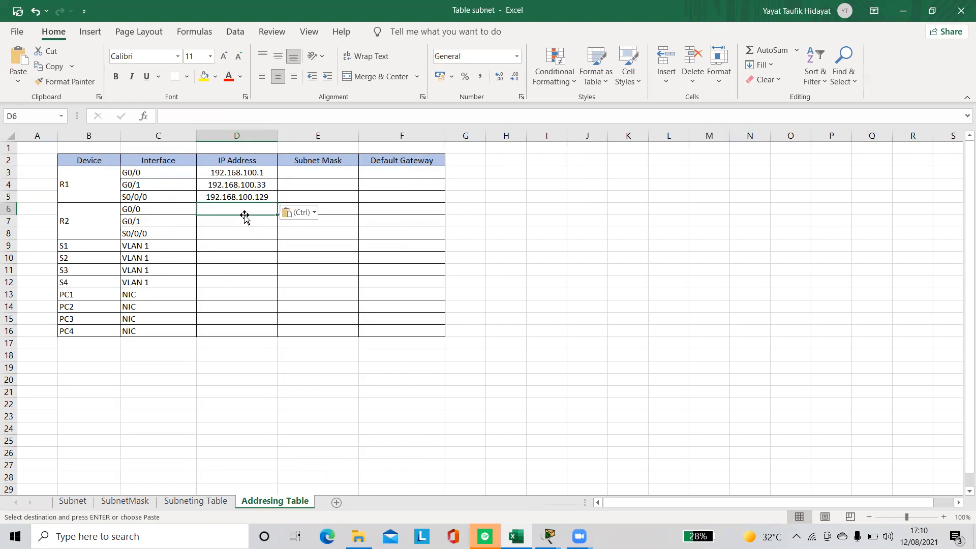
pyautogui.click(207, 502)
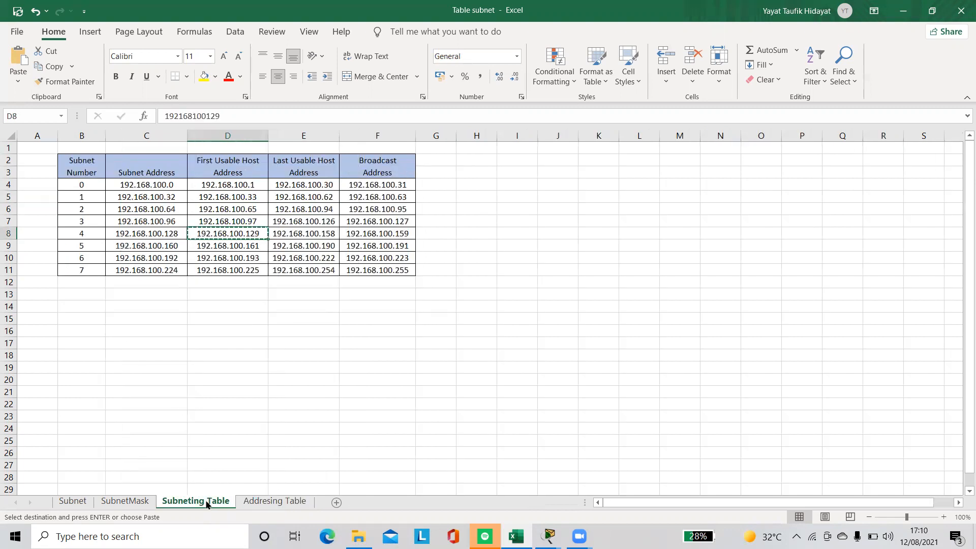
pyautogui.click(237, 208)
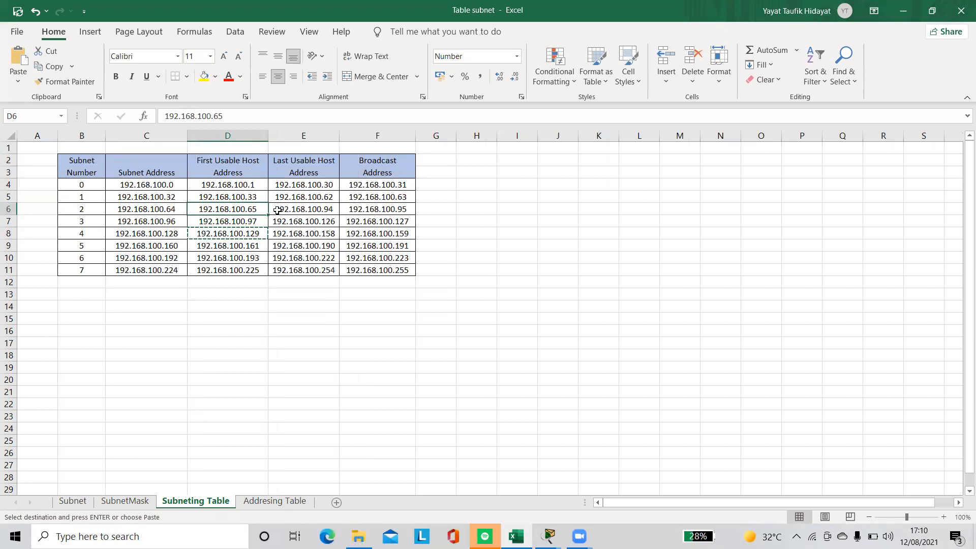
pyautogui.click(272, 501)
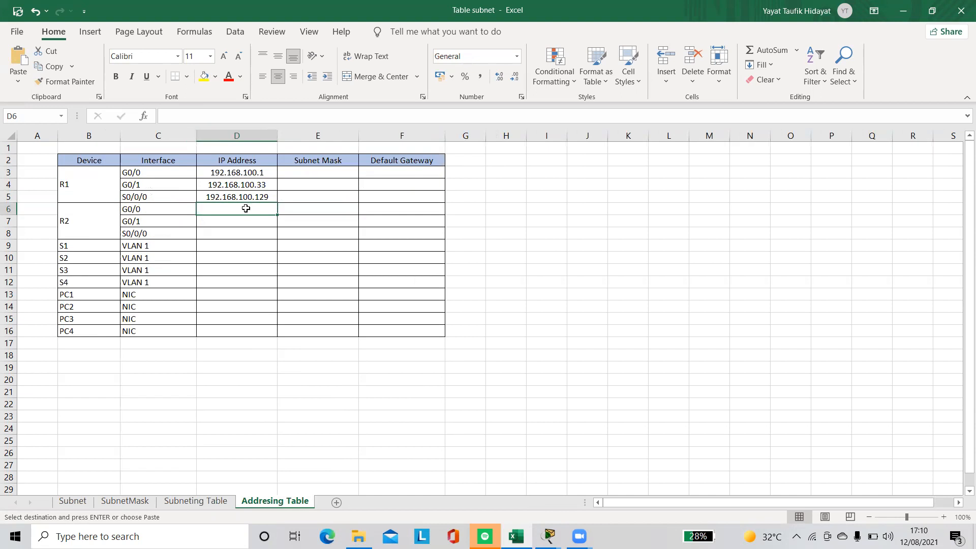
# Copy subnet 3's First Usable Host Address, 192.168.100.97, into R2 G0/1's IP Address in the Addresing Table sheet.
pyautogui.click(244, 223)
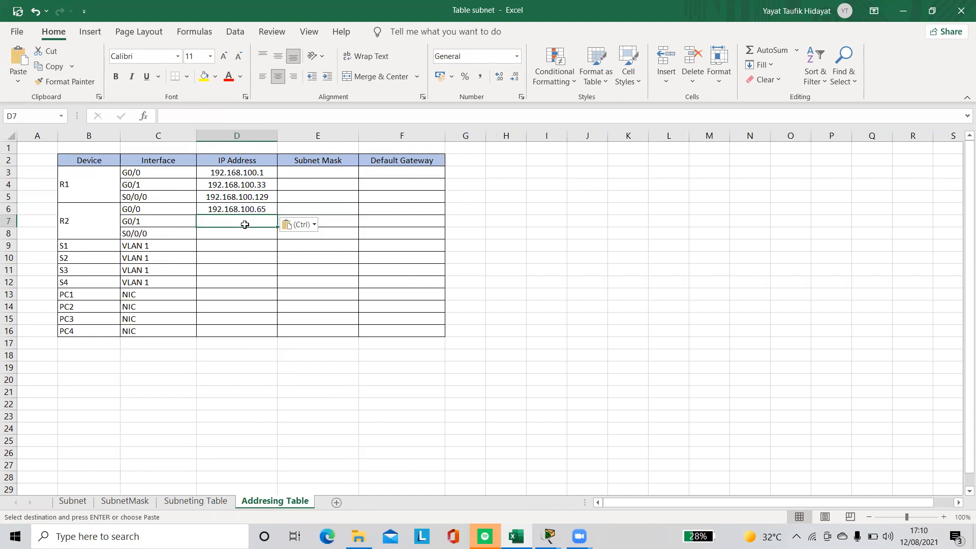
pyautogui.click(216, 501)
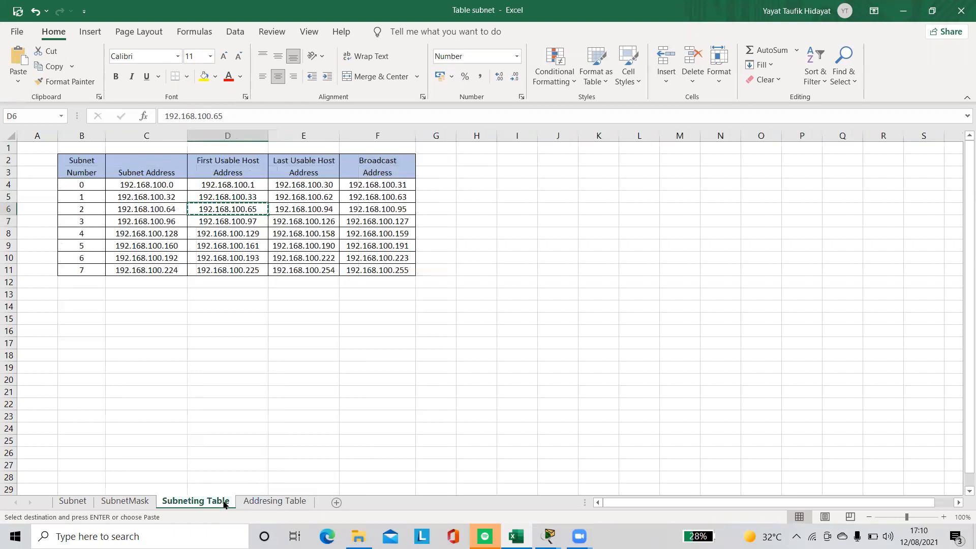
pyautogui.click(247, 224)
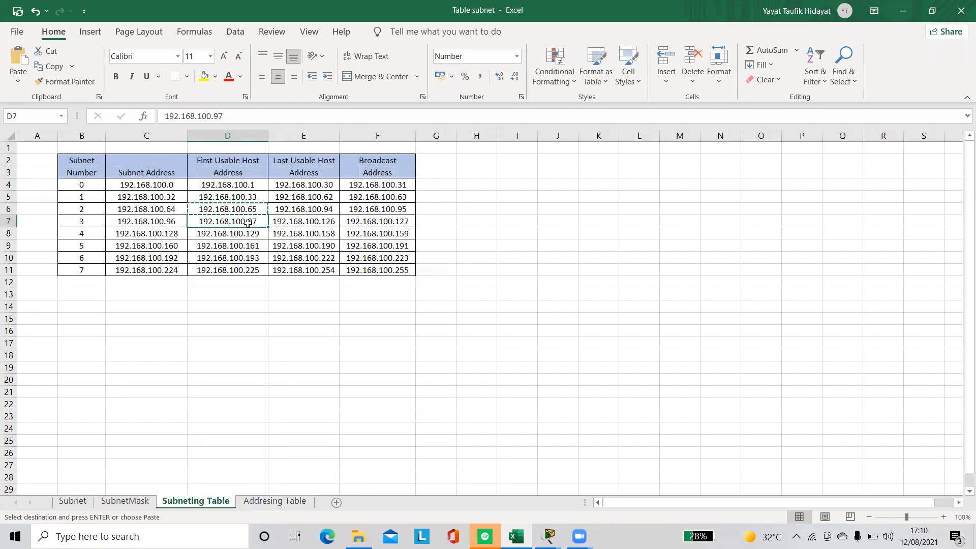
pyautogui.hotkey('ctrl', 'c')
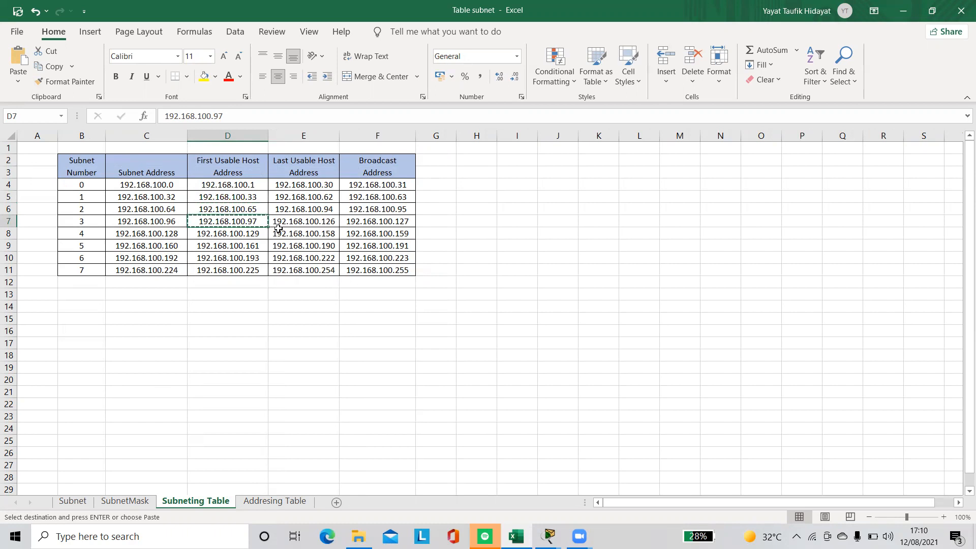
pyautogui.click(273, 502)
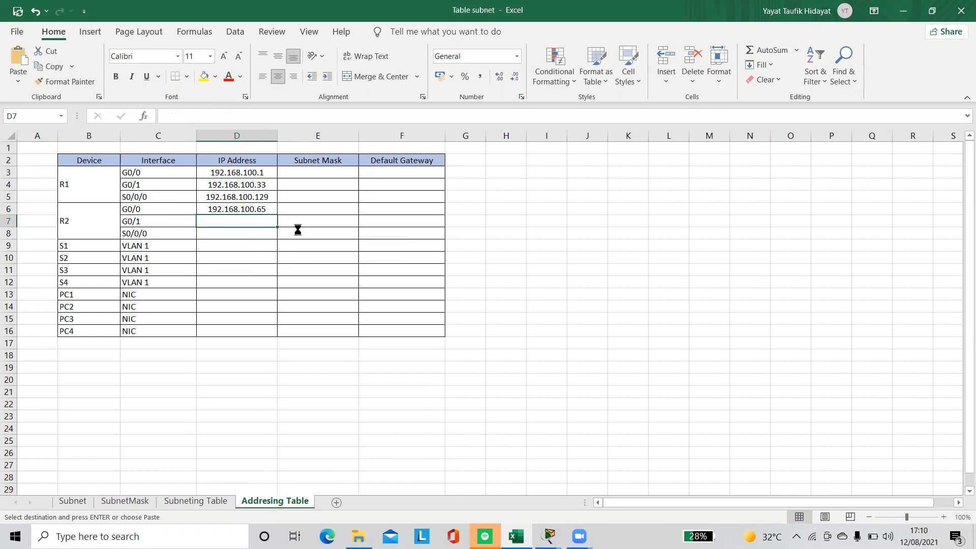
pyautogui.hotkey('ctrl', 'v')
# Copy subnet 4's Last Usable Host Address, 192.168.100.158, into R2 S0/0/0's IP Address in the Addresing Table sheet.
pyautogui.click(241, 236)
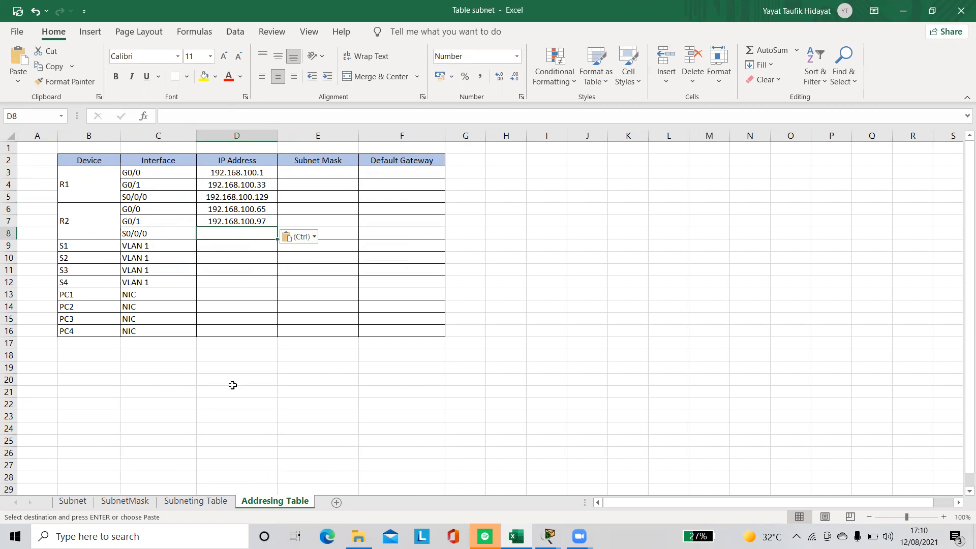
pyautogui.click(209, 504)
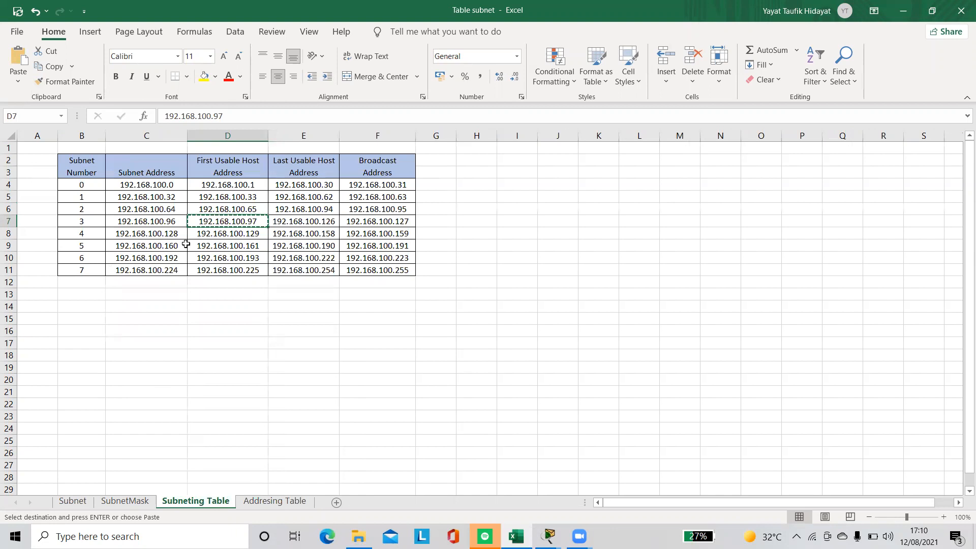
pyautogui.click(309, 236)
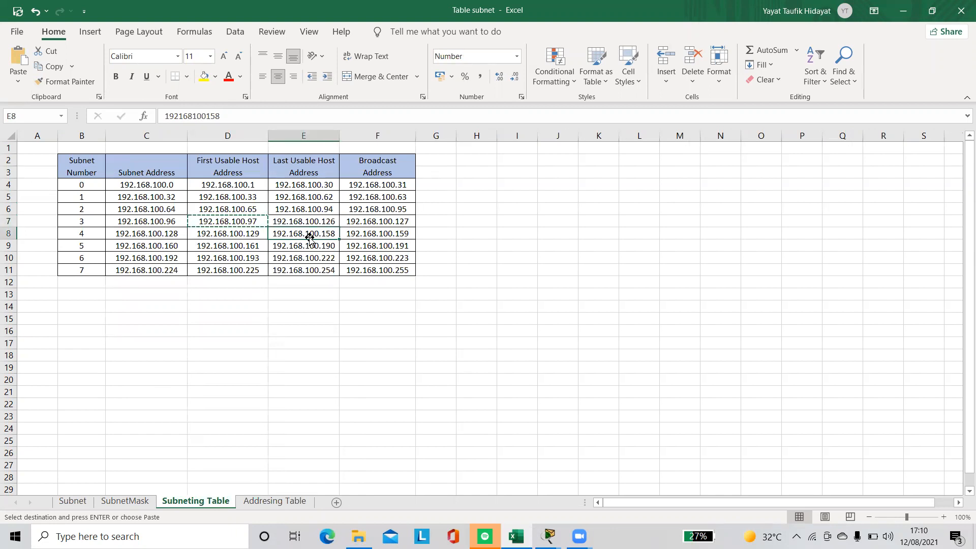
pyautogui.hotkey('ctrl', 'c')
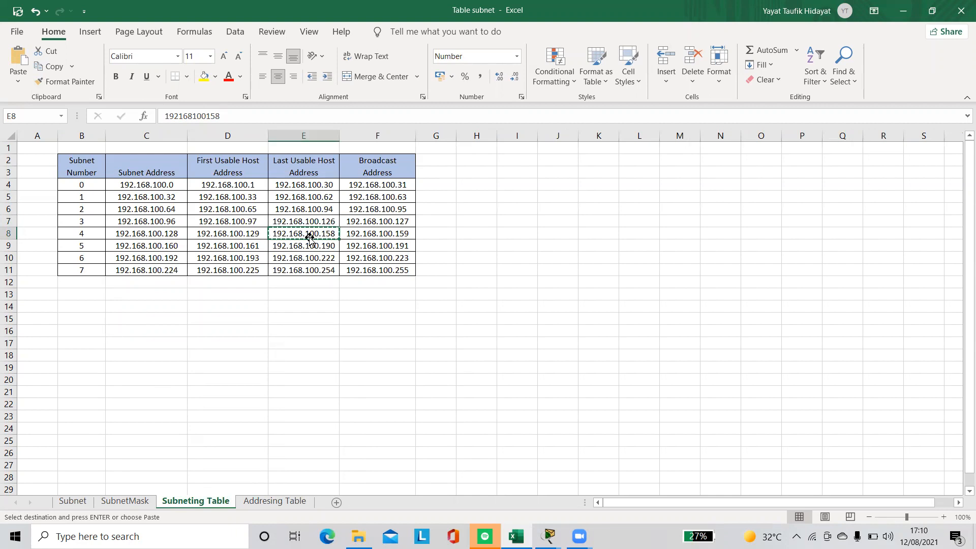
pyautogui.click(266, 502)
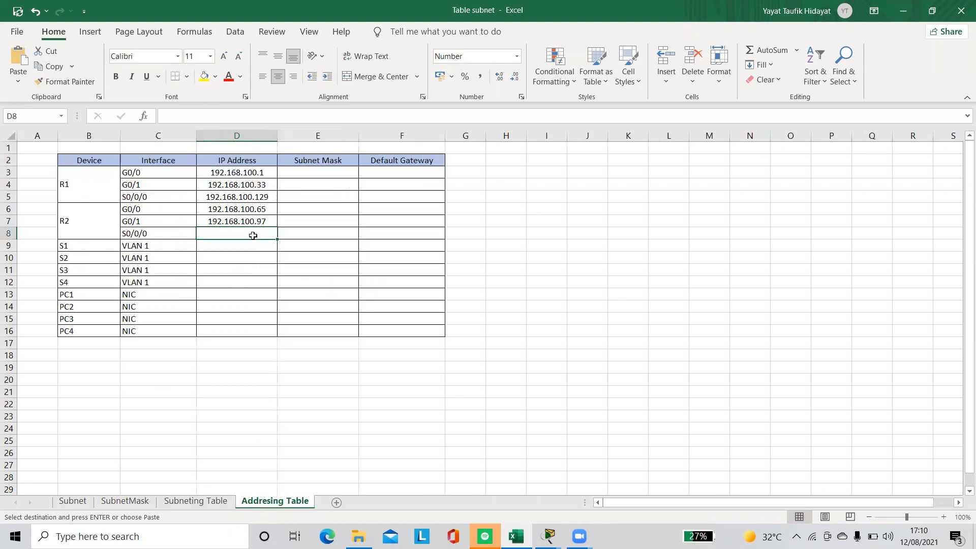
pyautogui.hotkey('ctrl', 'v')
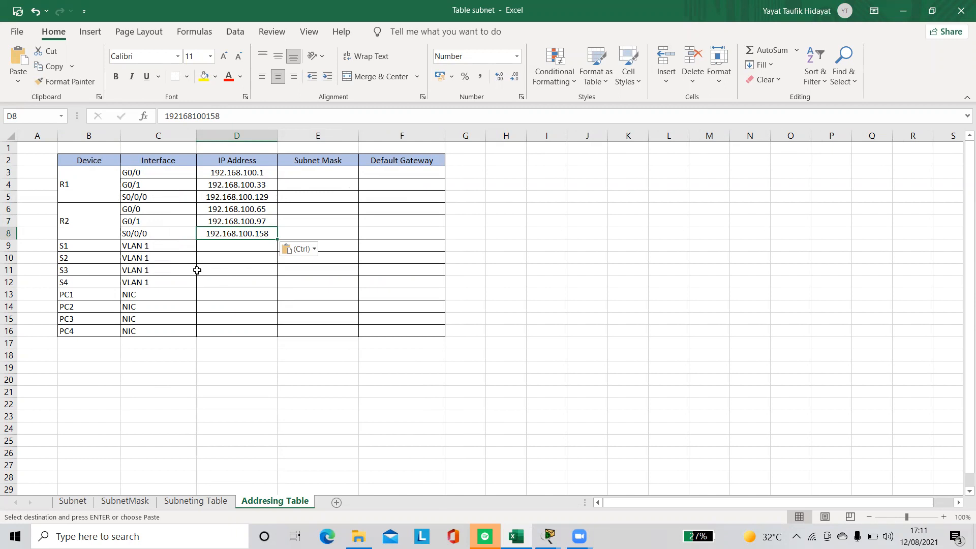
# Fill S1 VLAN 1's IP Address by copying R1 G0/0's address and changing it to 192.168.100.2.
pyautogui.click(225, 246)
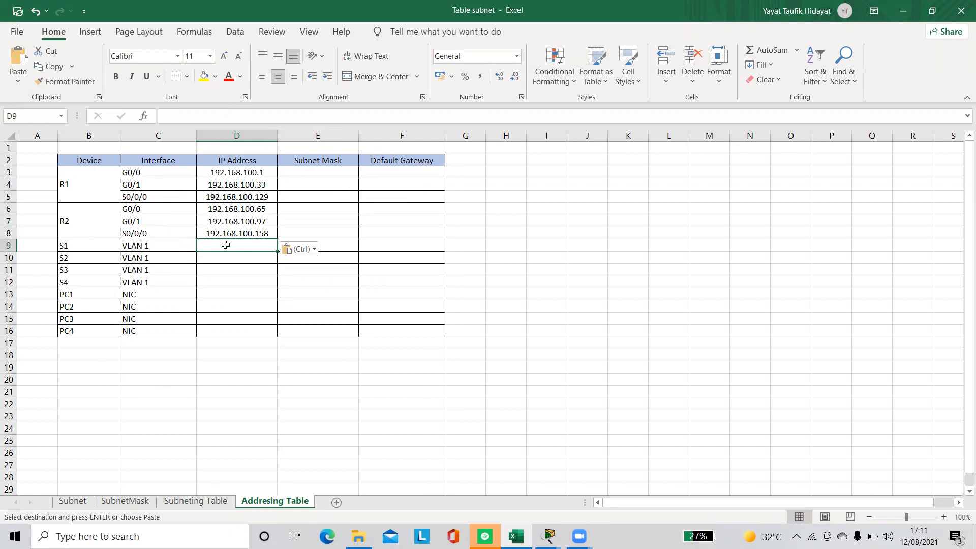
pyautogui.click(251, 176)
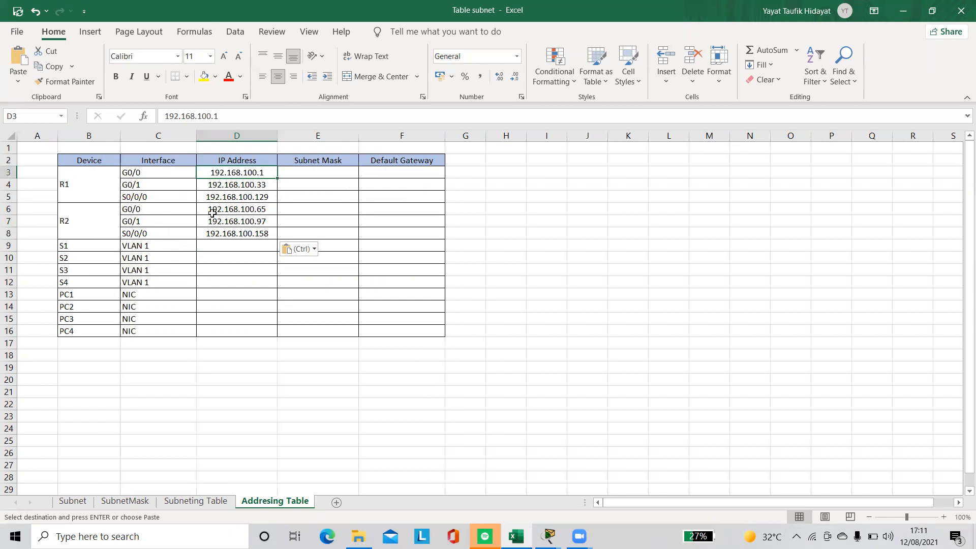
pyautogui.hotkey('ctrl', 'c')
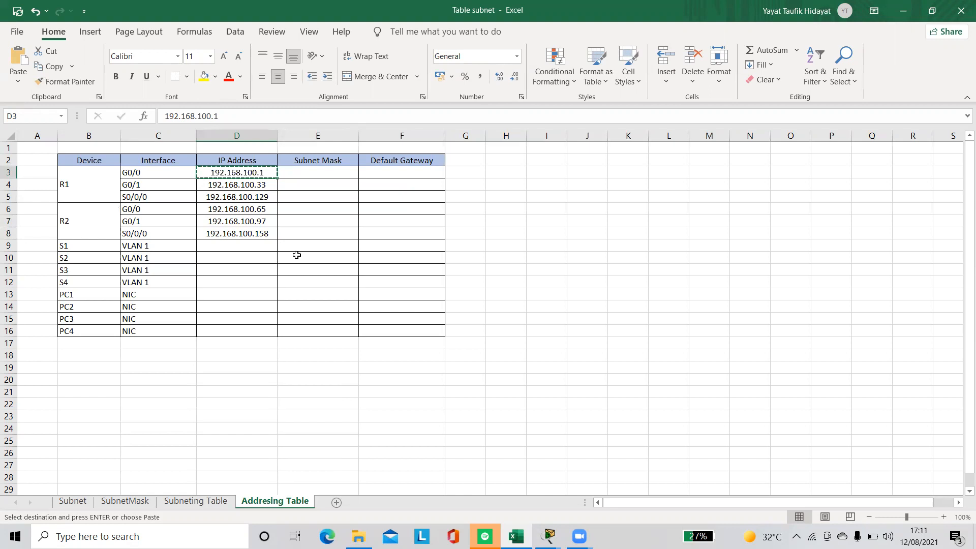
pyautogui.click(239, 248)
pyautogui.hotkey('ctrl', 'v')
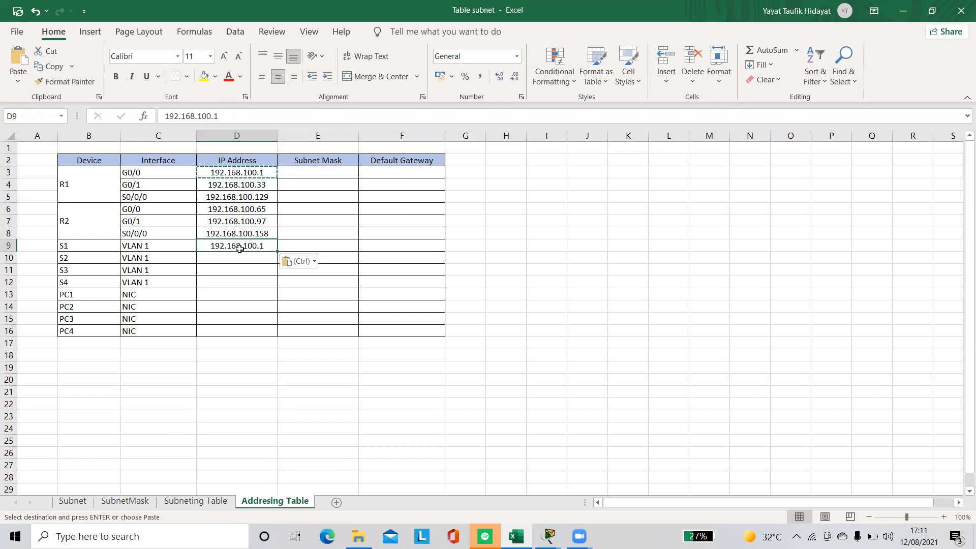
pyautogui.click(225, 115)
pyautogui.press('BackSpace')
pyautogui.write('2')
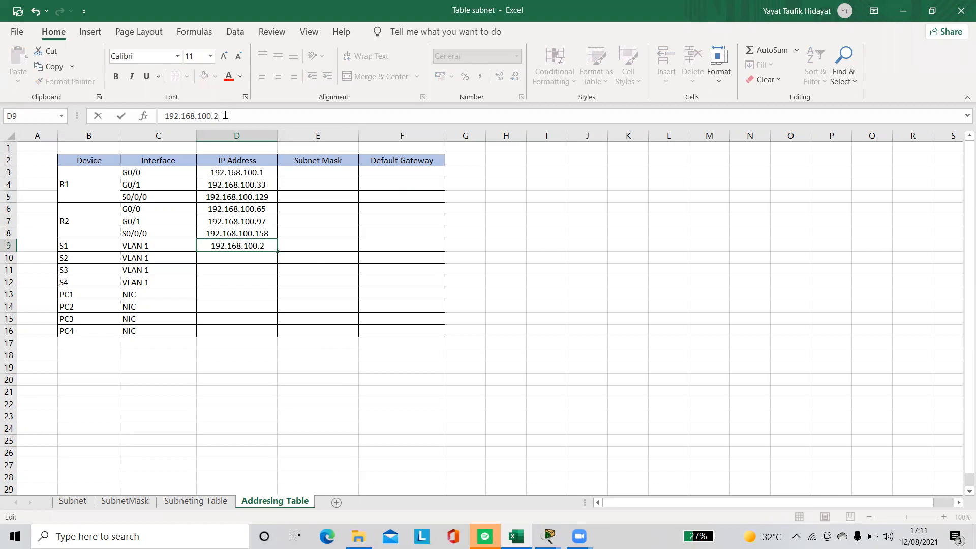
pyautogui.click(239, 258)
# Fill S2 VLAN 1's IP Address by copying R1 G0/1's address and changing it to 192.168.100.34.
pyautogui.click(227, 185)
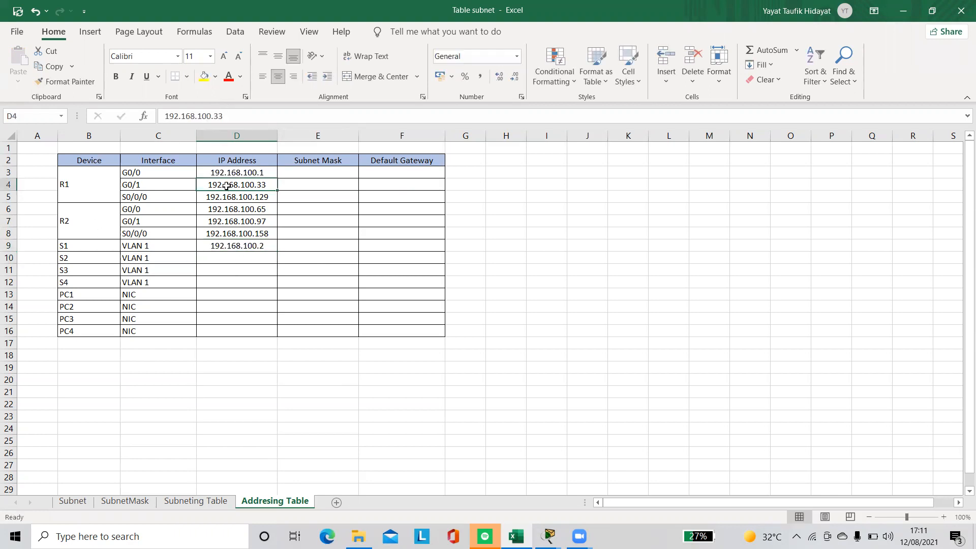
pyautogui.hotkey('ctrl', 'c')
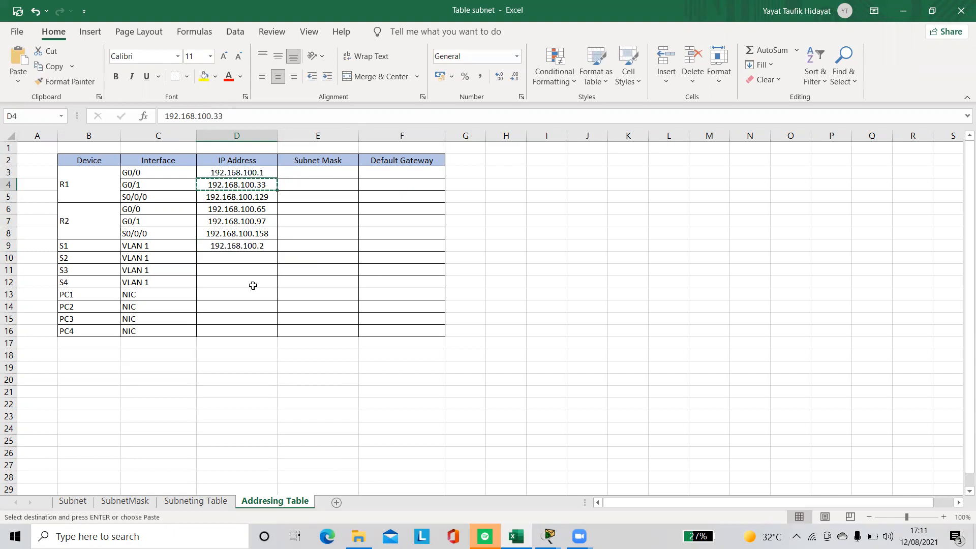
pyautogui.click(245, 253)
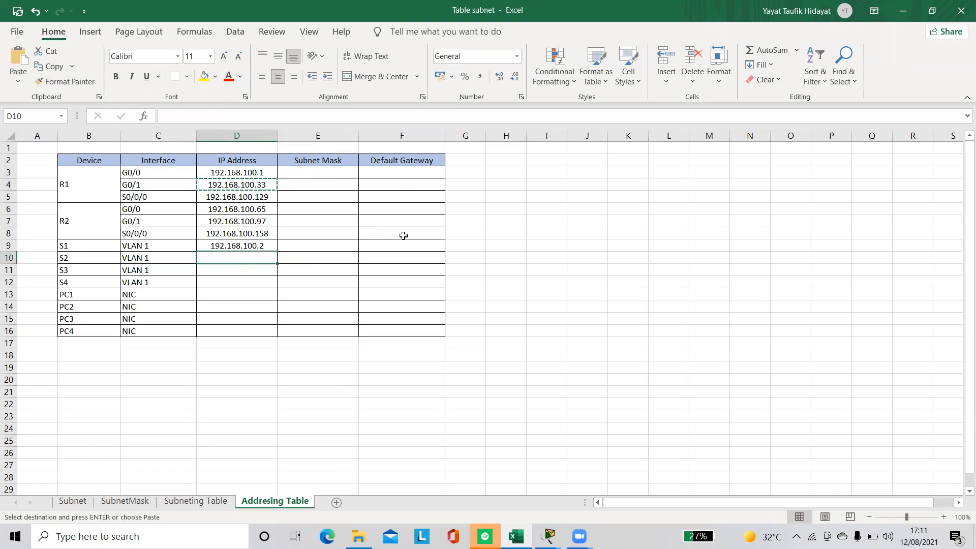
pyautogui.hotkey('ctrl', 'v')
pyautogui.click(234, 115)
pyautogui.press('BackSpace')
pyautogui.write('4')
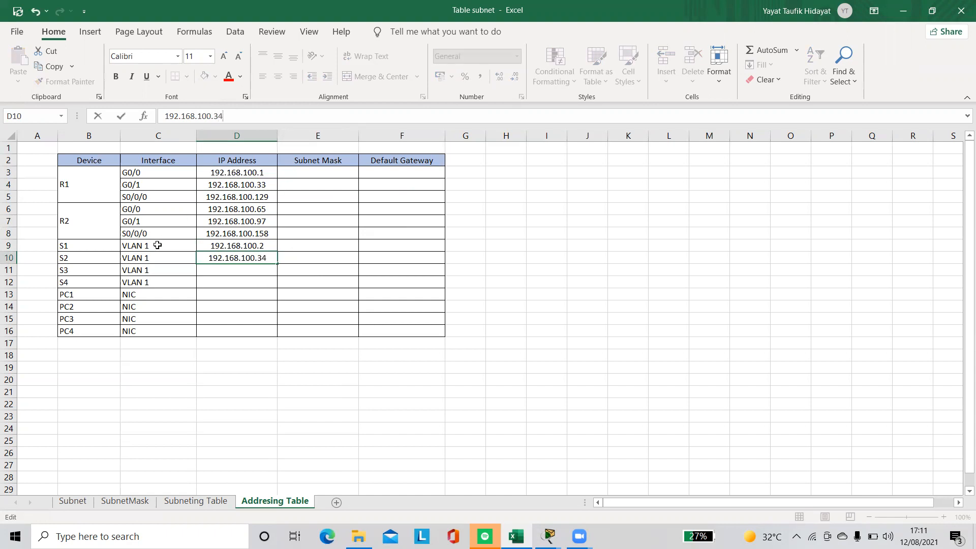
pyautogui.click(246, 269)
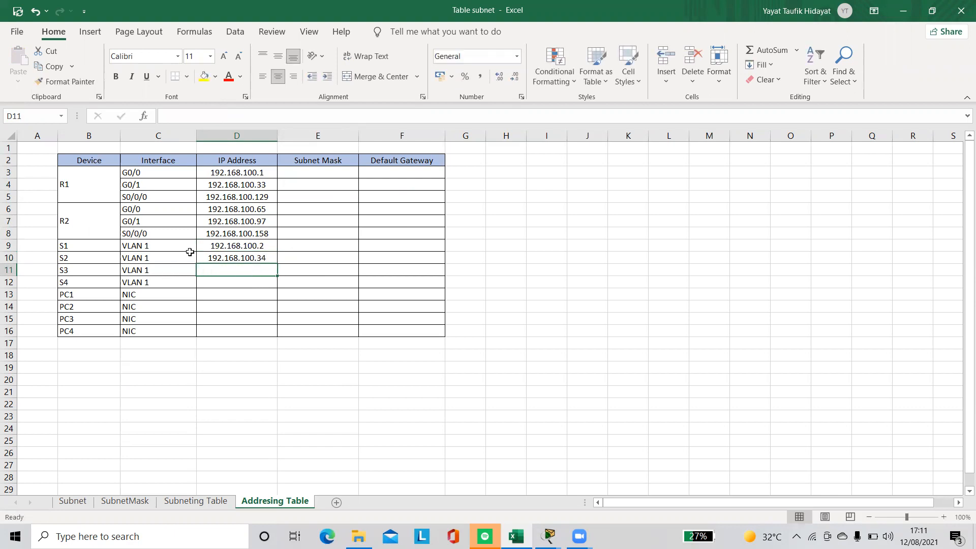
# Fill S3 VLAN 1's IP Address by copying R2 G0/0's address and changing it to 192.168.100.66.
pyautogui.click(239, 213)
pyautogui.hotkey('ctrl', 'c')
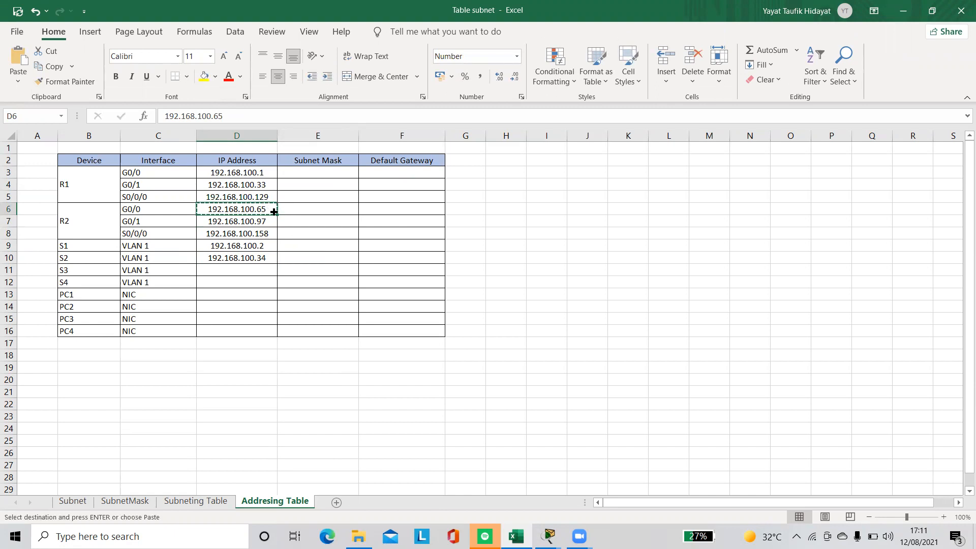
pyautogui.click(248, 269)
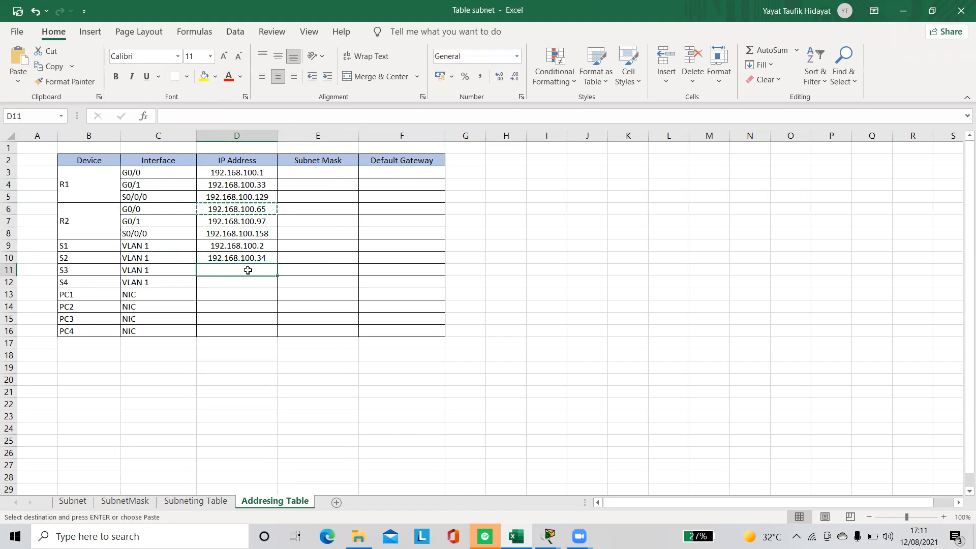
pyautogui.hotkey('ctrl', 'v')
pyautogui.click(236, 116)
pyautogui.press('BackSpace')
pyautogui.write('6')
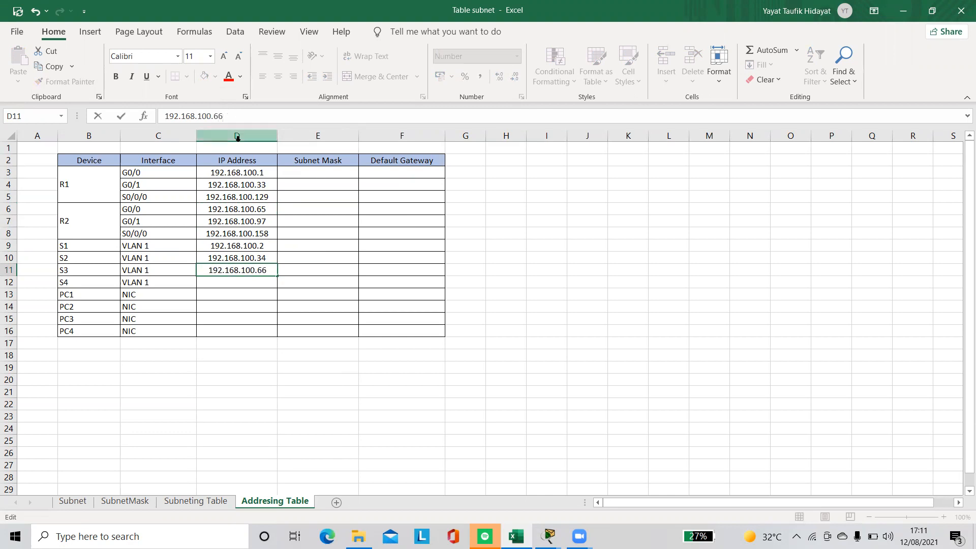
pyautogui.click(239, 285)
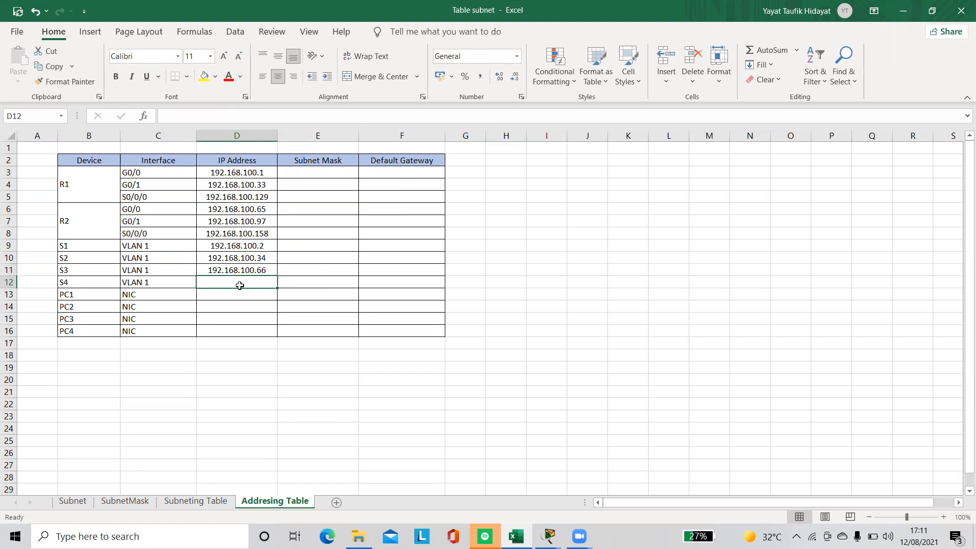
# Fill S4 VLAN 1's IP Address by copying R2 G0/1's address and changing it to 192.168.100.98.
pyautogui.click(227, 222)
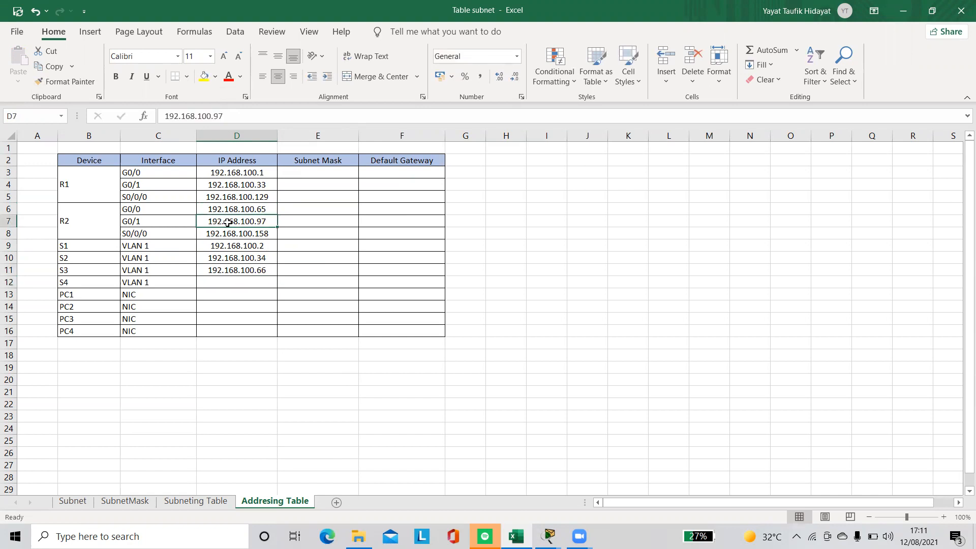
pyautogui.hotkey('ctrl', 'c')
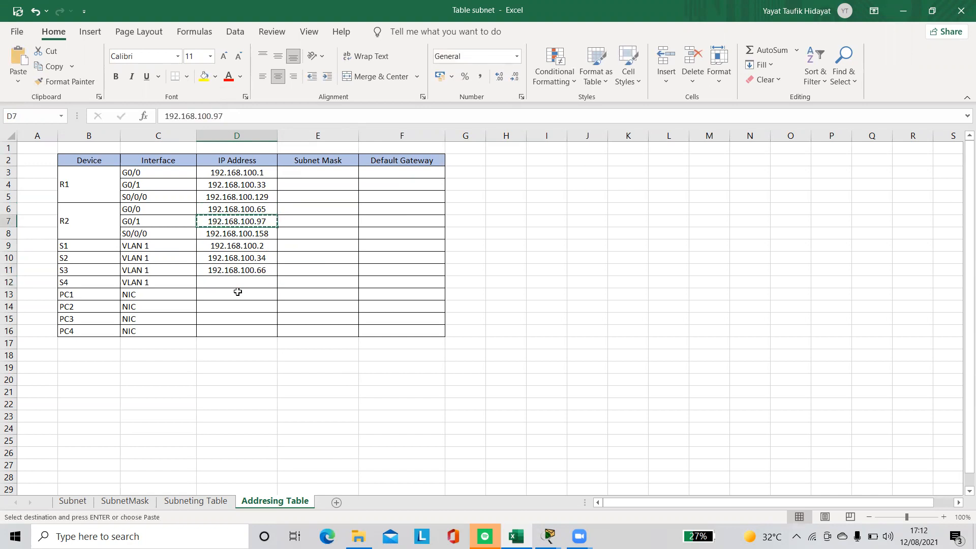
pyautogui.click(241, 284)
pyautogui.hotkey('ctrl', 'v')
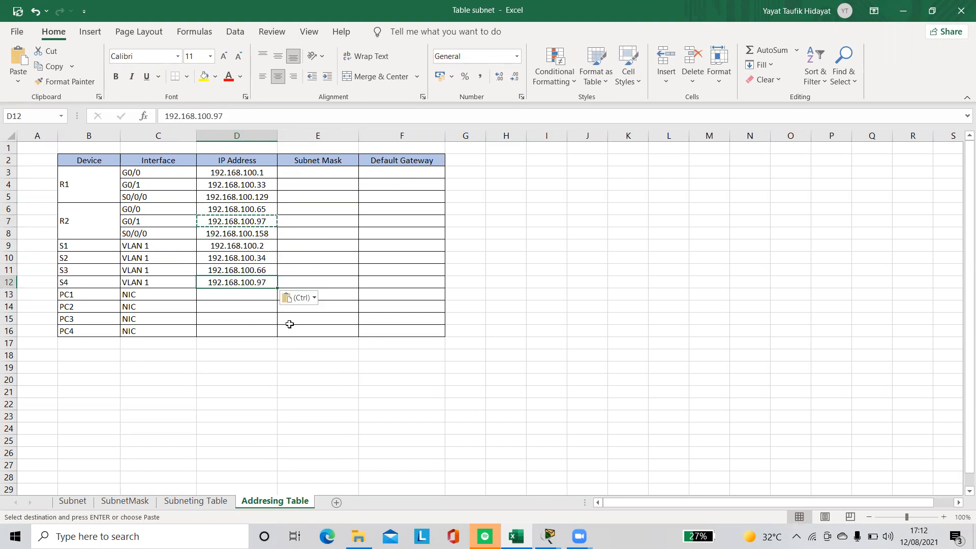
pyautogui.click(226, 115)
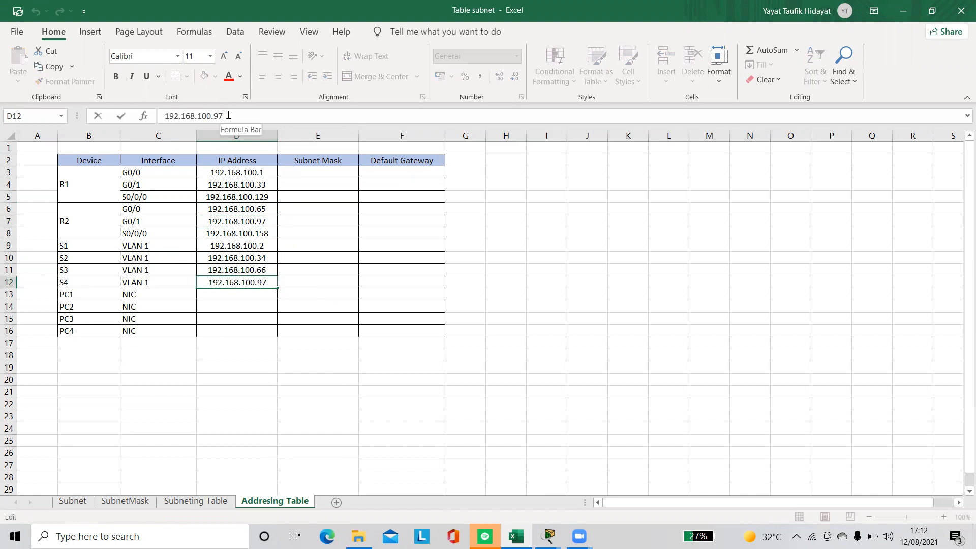
pyautogui.press('BackSpace')
pyautogui.write('8')
pyautogui.click(242, 292)
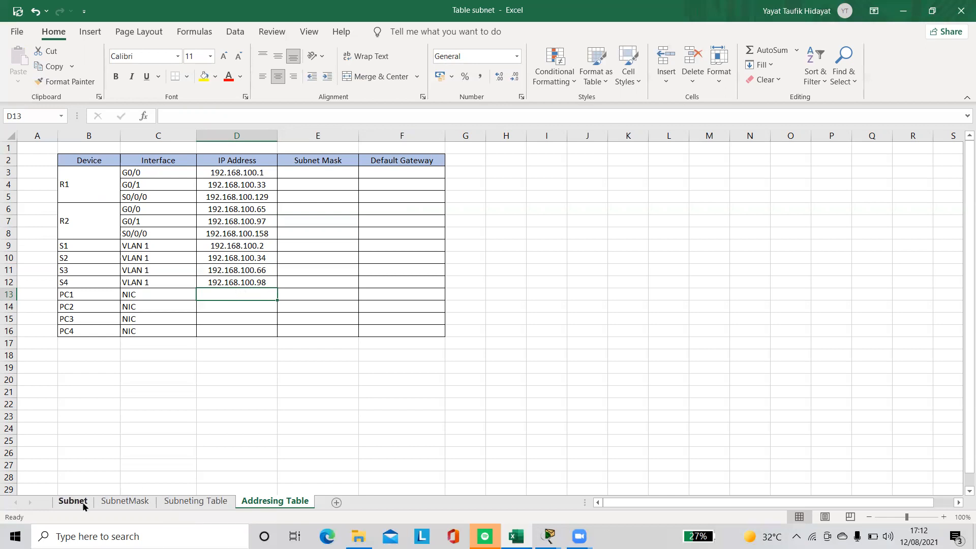
# Copy subnet 0's Last Usable Host Address, 192.168.100.30, from the Subneting Table sheet into PC1's IP Address in the Addresing Table sheet.
pyautogui.click(183, 505)
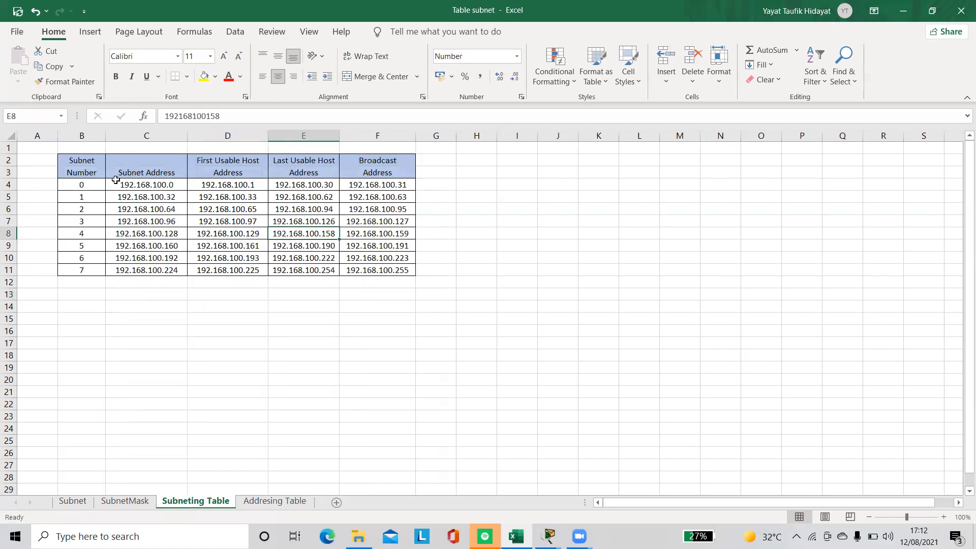
pyautogui.click(321, 186)
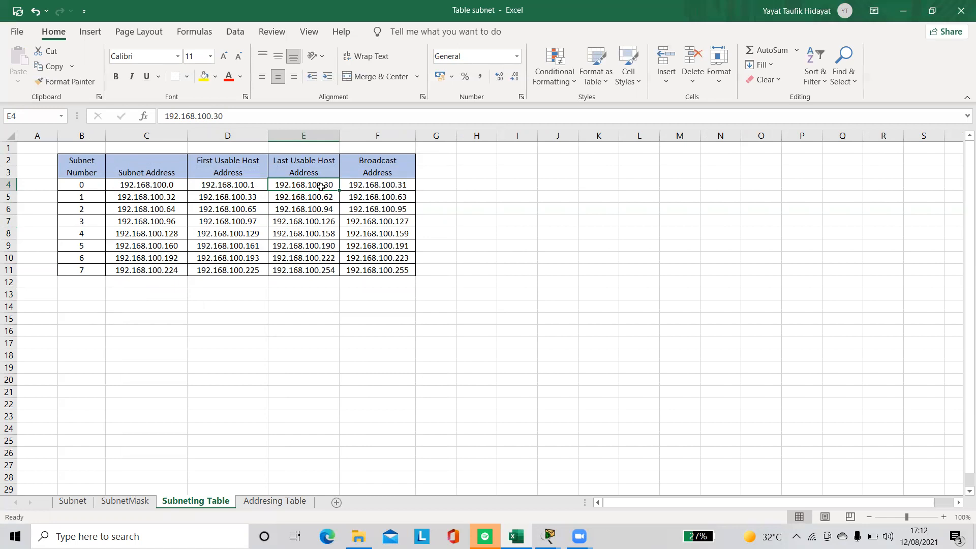
pyautogui.hotkey('ctrl', 'c')
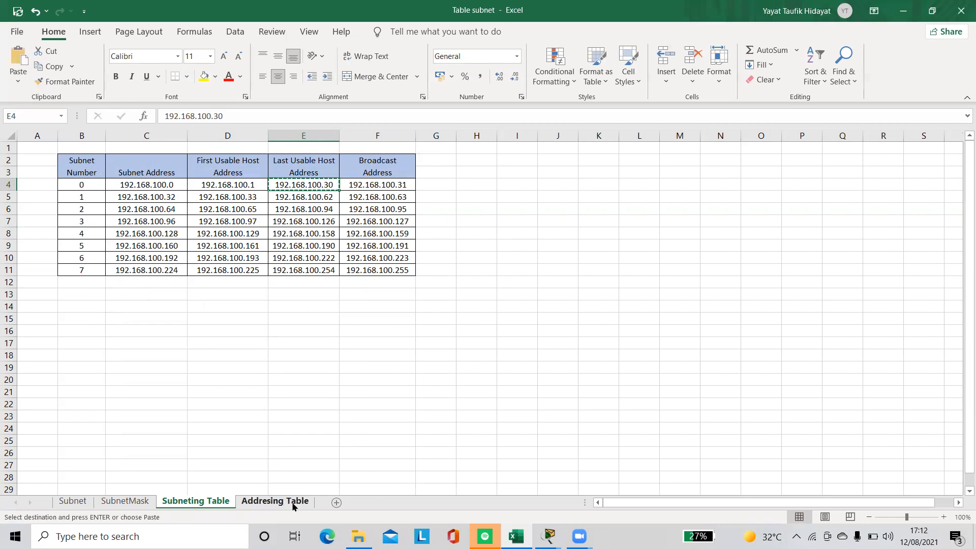
pyautogui.click(275, 501)
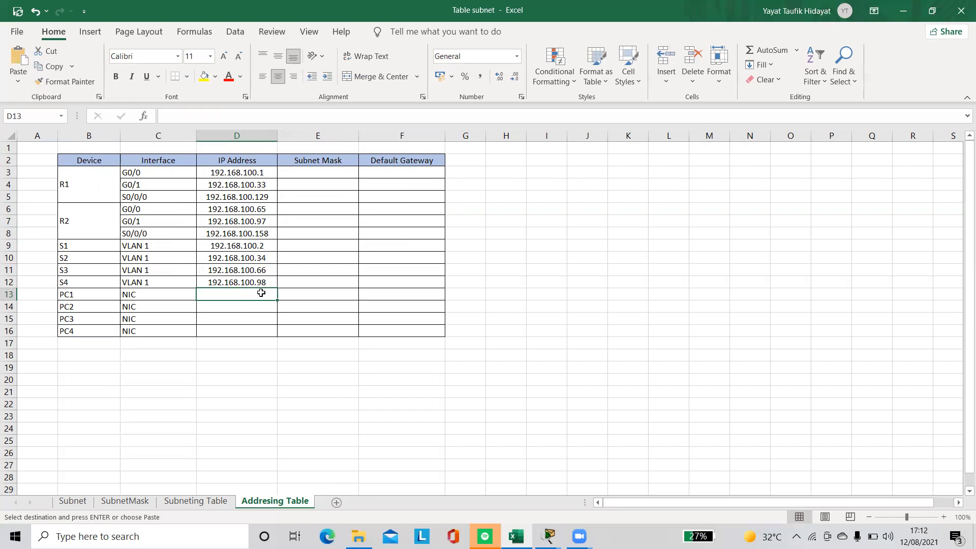
pyautogui.hotkey('ctrl', 'v')
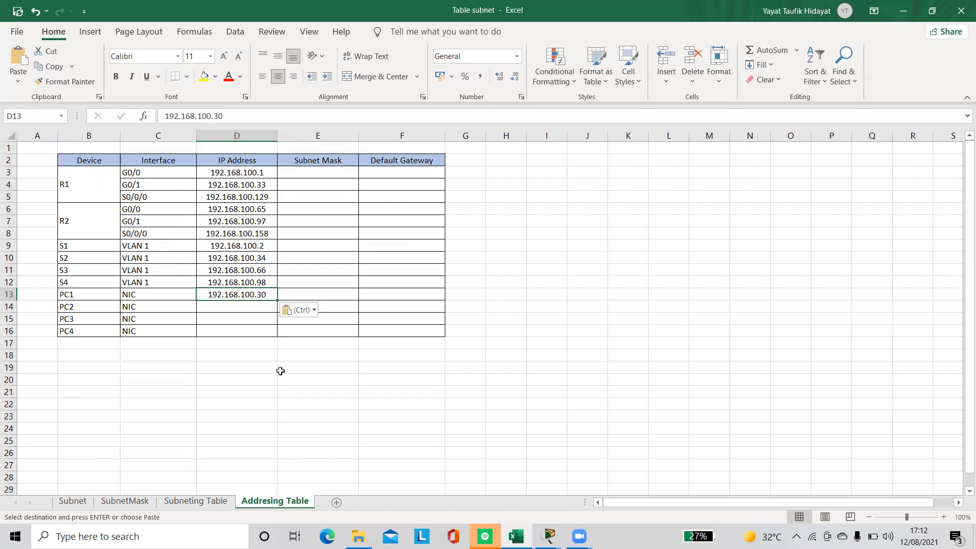
# Copy subnet 1's Last Usable Host Address, 192.168.100.62, into PC2's IP Address in the Addresing Table sheet.
pyautogui.click(222, 501)
pyautogui.click(324, 199)
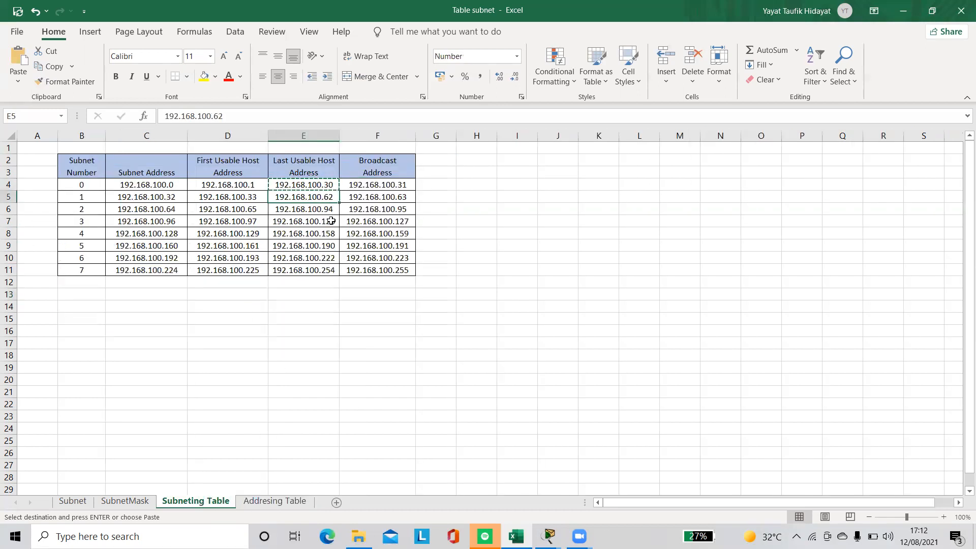
pyautogui.click(273, 501)
pyautogui.click(240, 306)
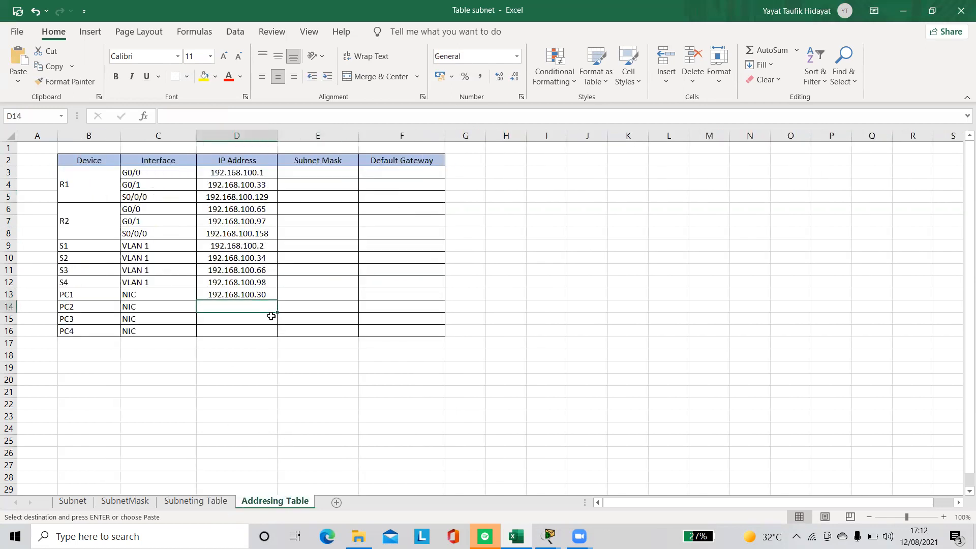
pyautogui.hotkey('ctrl', 'v')
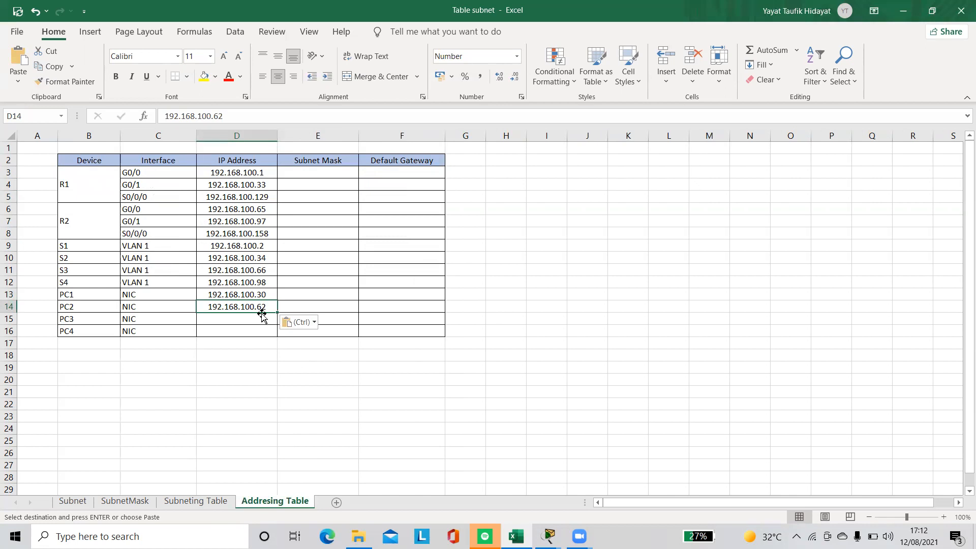
# Copy subnet 2's Last Usable Host Address, 192.168.100.94, into PC3's IP Address in the Addresing Table sheet.
pyautogui.click(268, 327)
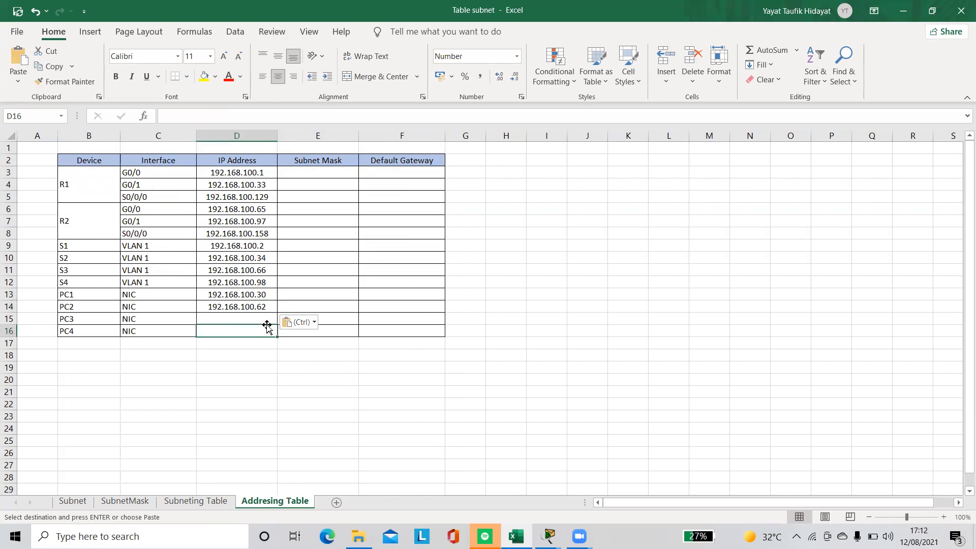
pyautogui.click(221, 501)
pyautogui.click(324, 209)
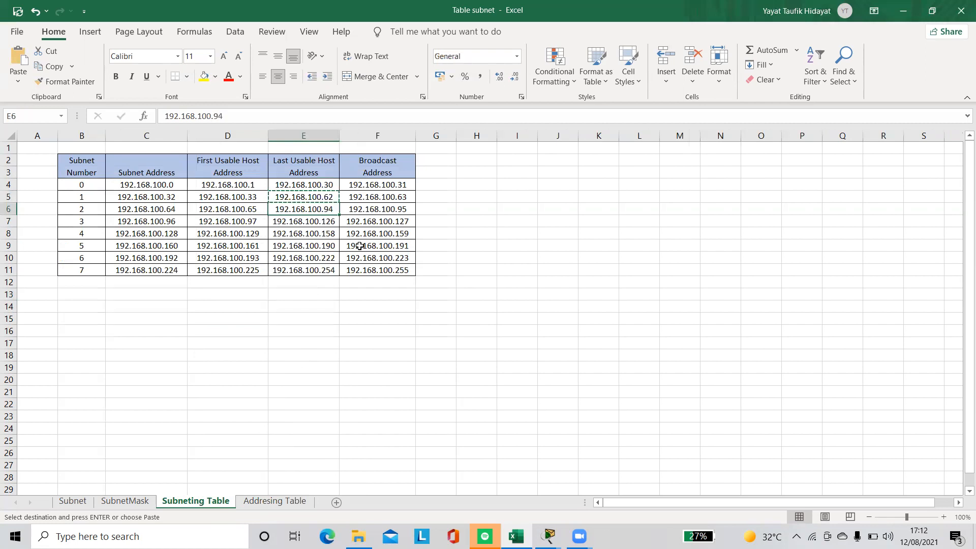
pyautogui.click(275, 501)
pyautogui.hotkey('ctrl', 'v')
pyautogui.click(299, 340)
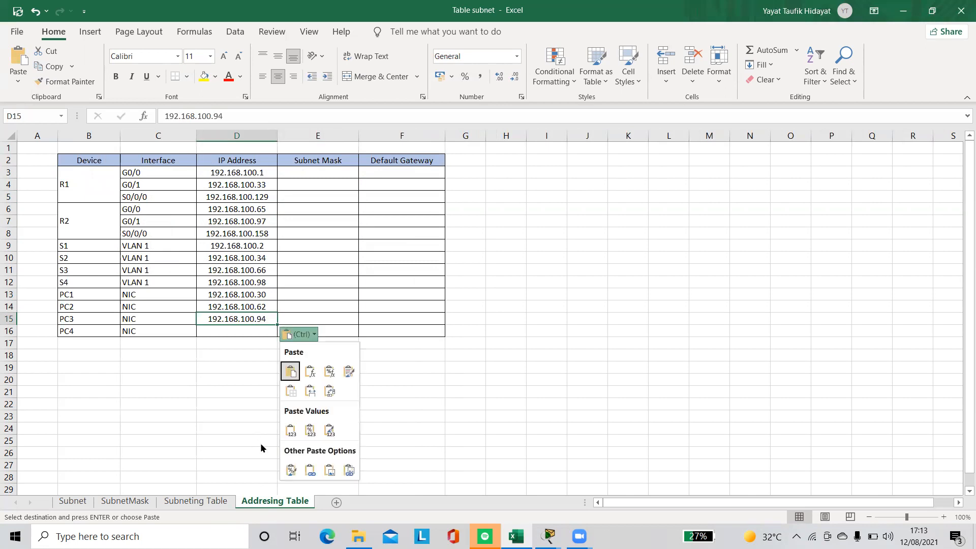
pyautogui.click(241, 325)
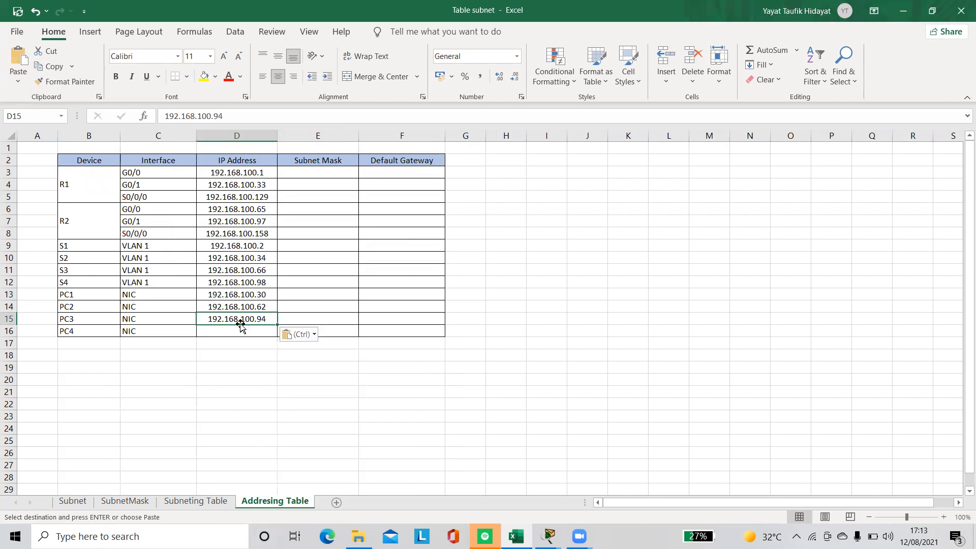
# Copy subnet 3's Last Usable Host Address, 192.168.100.126, into PC4's IP Address in the Addresing Table sheet.
pyautogui.click(240, 333)
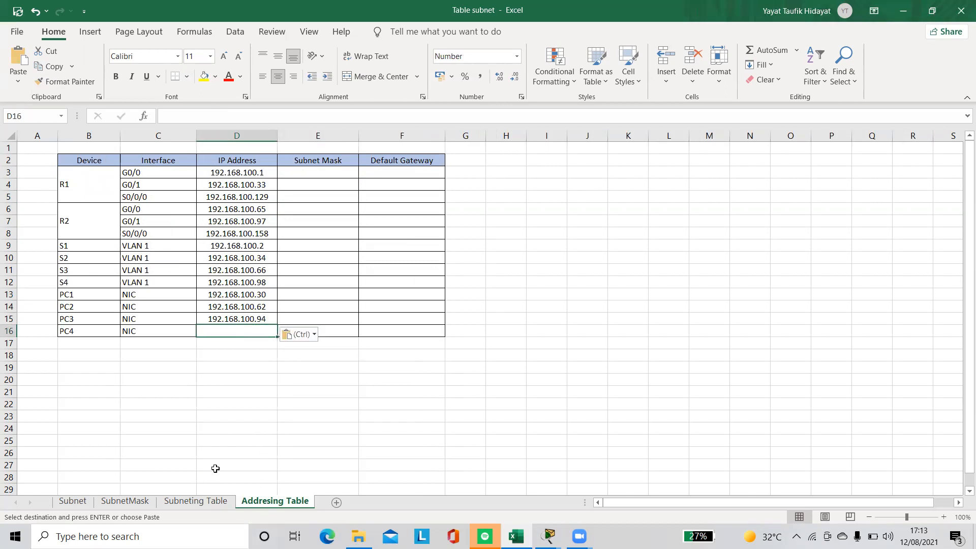
pyautogui.click(223, 503)
pyautogui.click(335, 224)
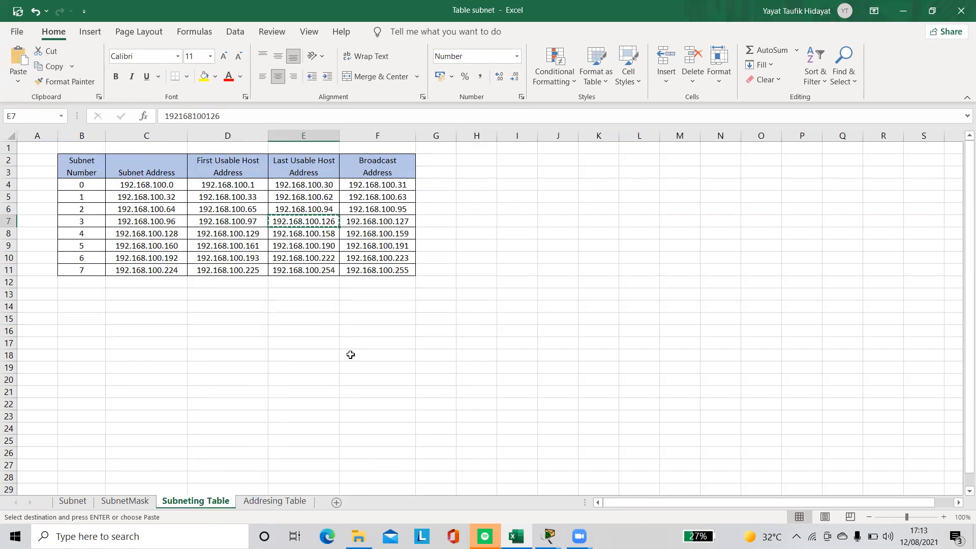
pyautogui.click(277, 503)
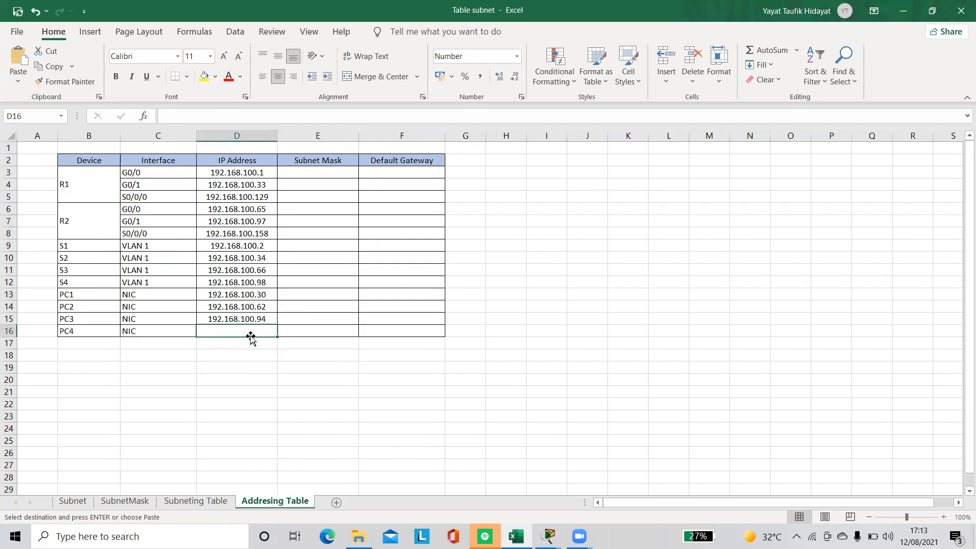
pyautogui.hotkey('ctrl', 'v')
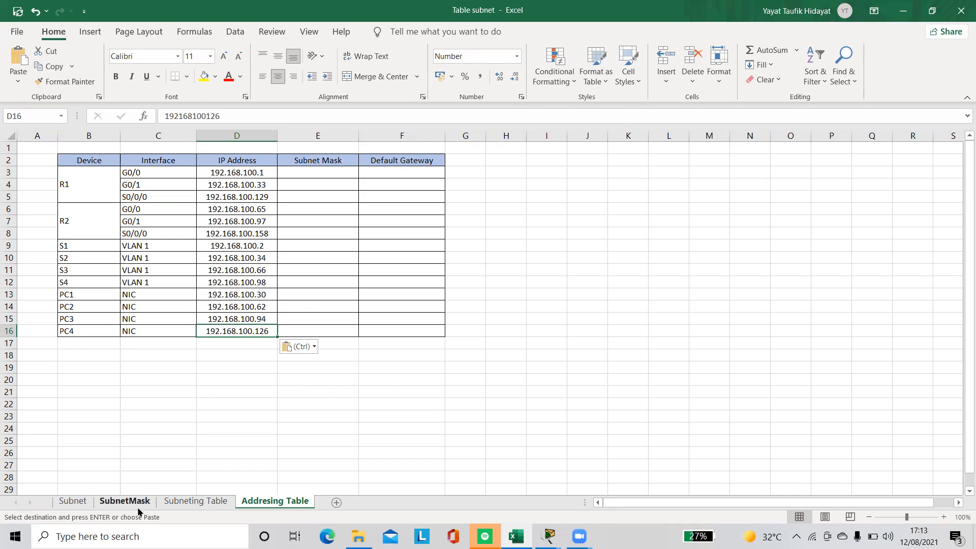
# Check the SubnetMask sheet and fill the Subnet Mask column with 255.255.255.224 for every device from R1 G0/0 to PC4.
pyautogui.click(124, 501)
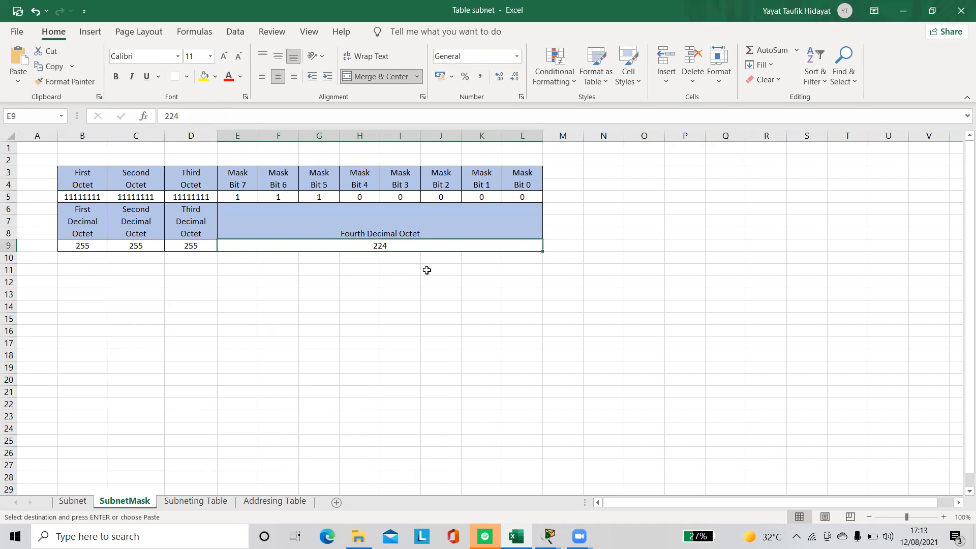
pyautogui.click(298, 502)
pyautogui.click(321, 174)
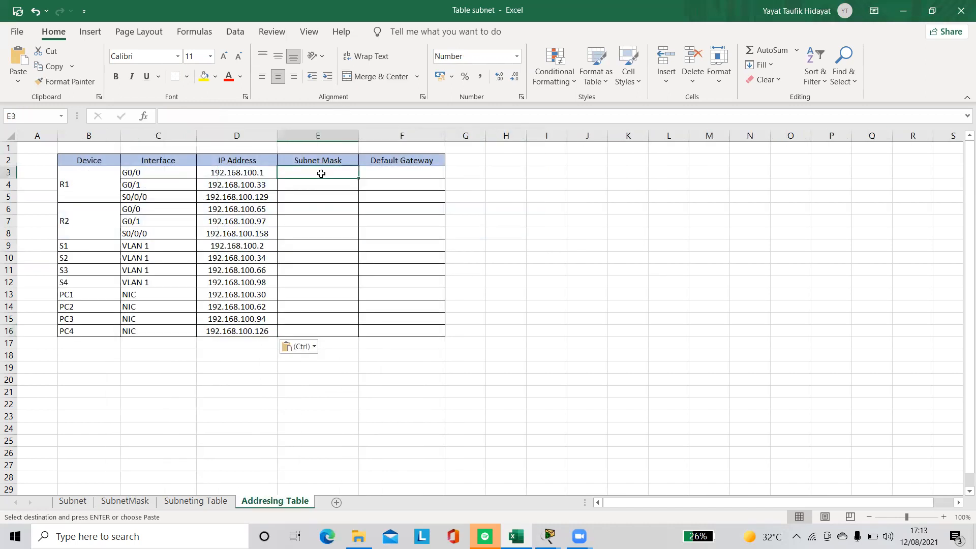
pyautogui.write('255')
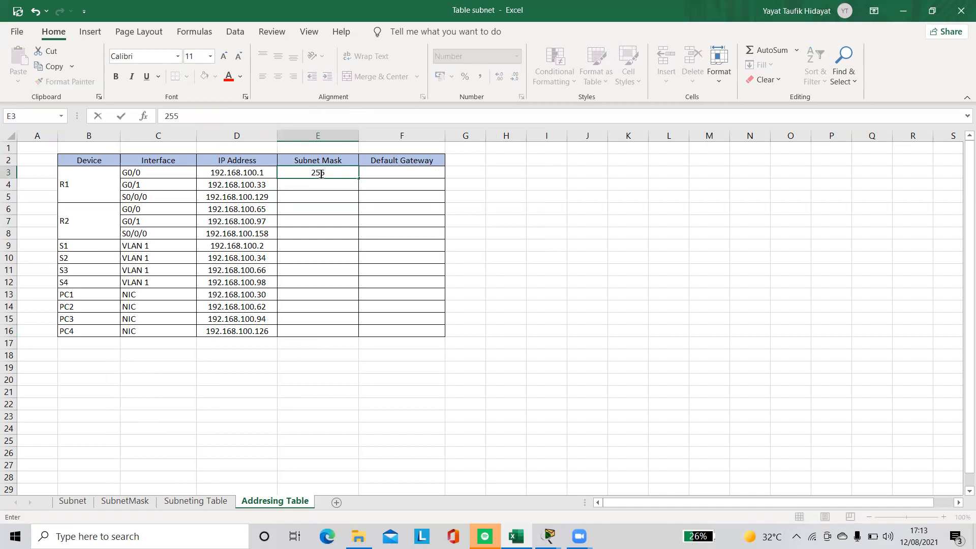
pyautogui.write('.255.255.224')
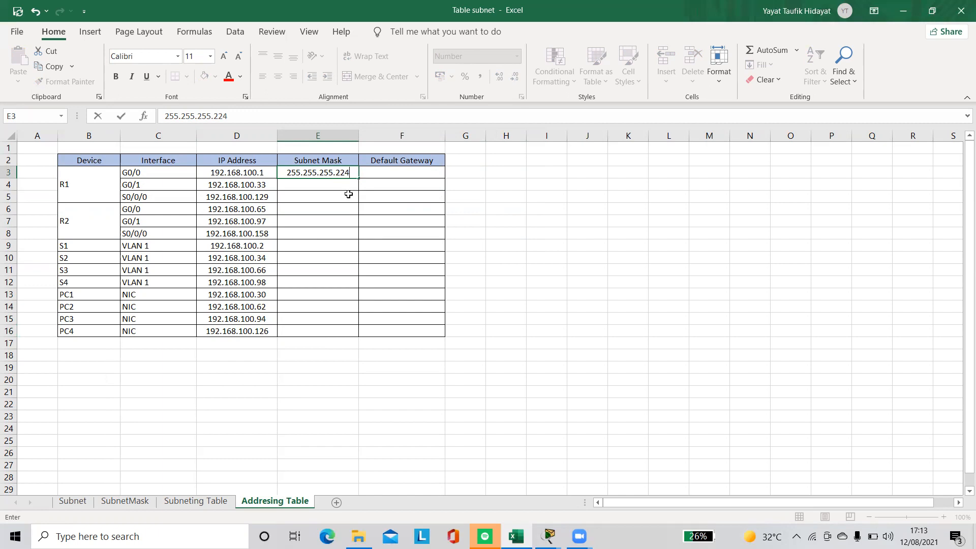
pyautogui.moveTo(357, 178); pyautogui.dragTo(344, 337)
# Fill the Default Gateway cells of all R1 and R2 interfaces with N/A.
pyautogui.click(403, 247)
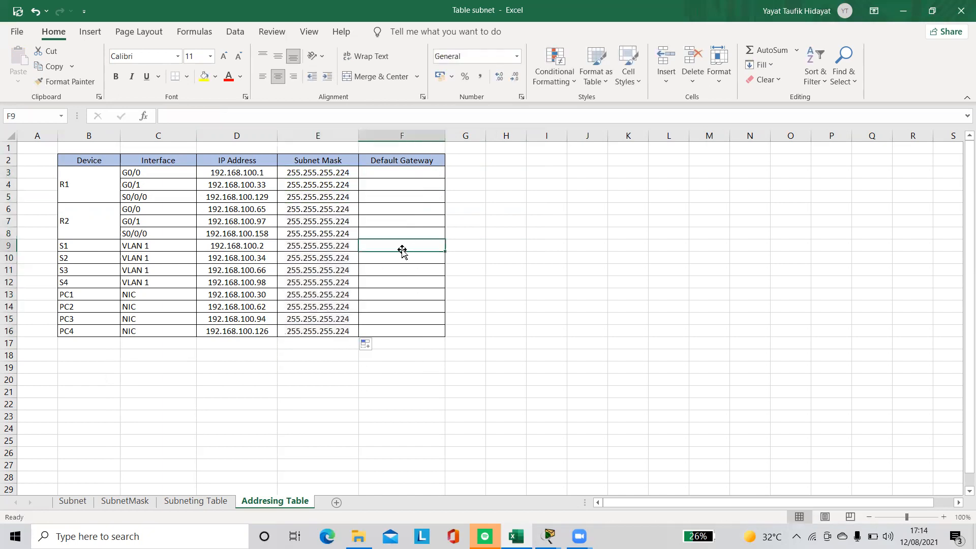
pyautogui.click(403, 173)
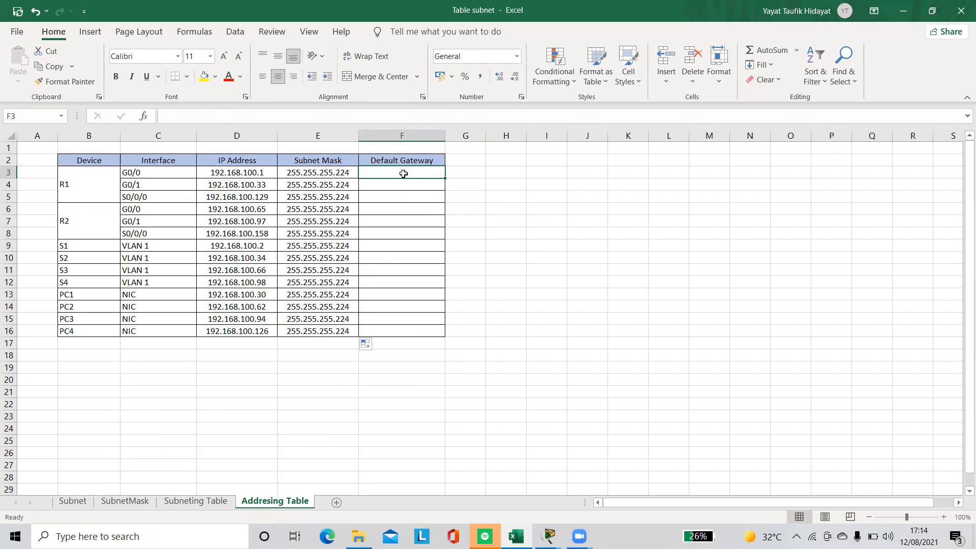
pyautogui.write('N')
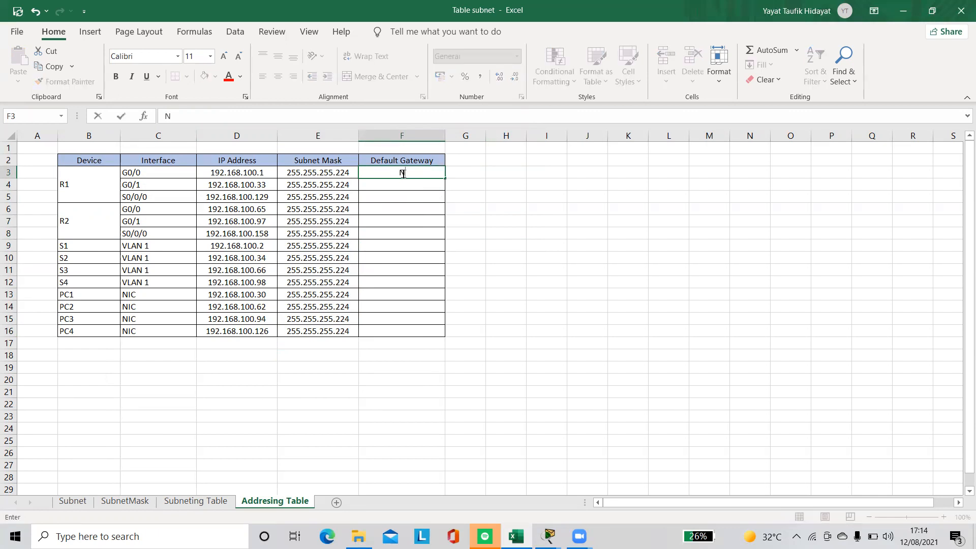
pyautogui.write('/A')
pyautogui.click(440, 177)
pyautogui.moveTo(444, 178); pyautogui.dragTo(445, 237)
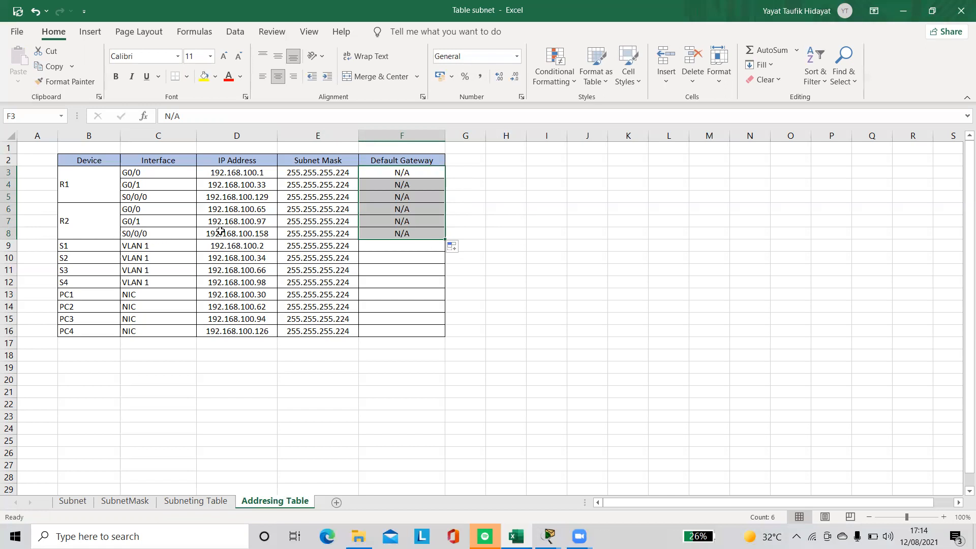
# Copy R1 G0/0's IP address, 192.168.100.1, into S1 VLAN 1's Default Gateway.
pyautogui.click(409, 249)
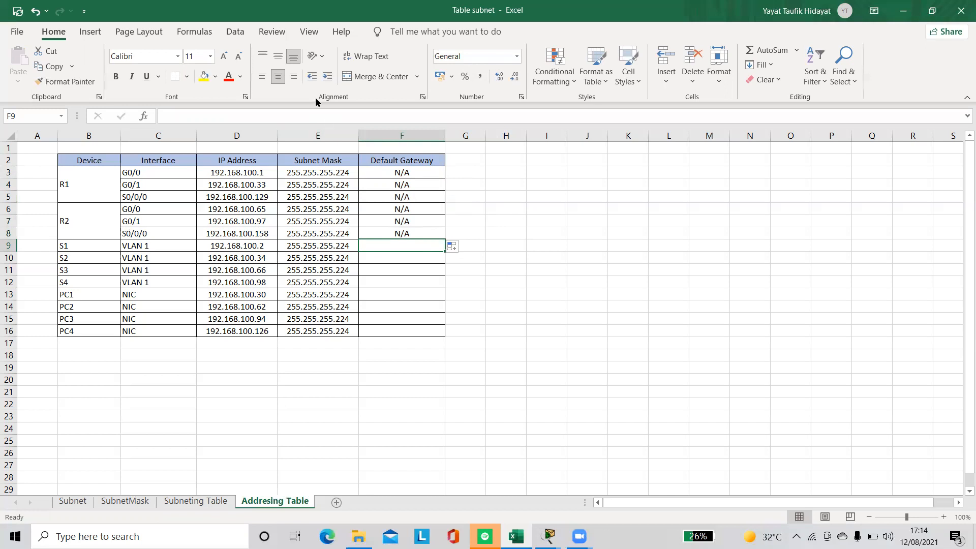
pyautogui.click(251, 173)
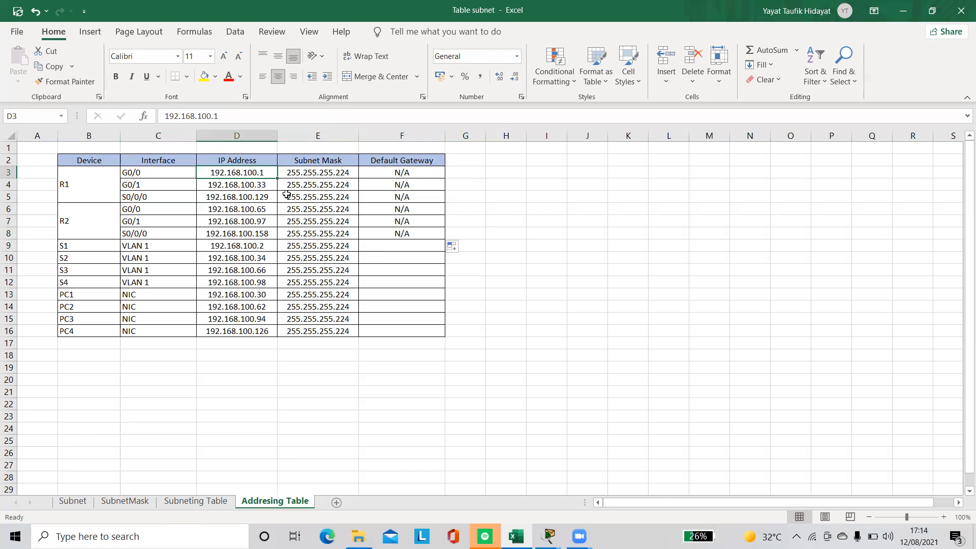
pyautogui.hotkey('ctrl', 'c')
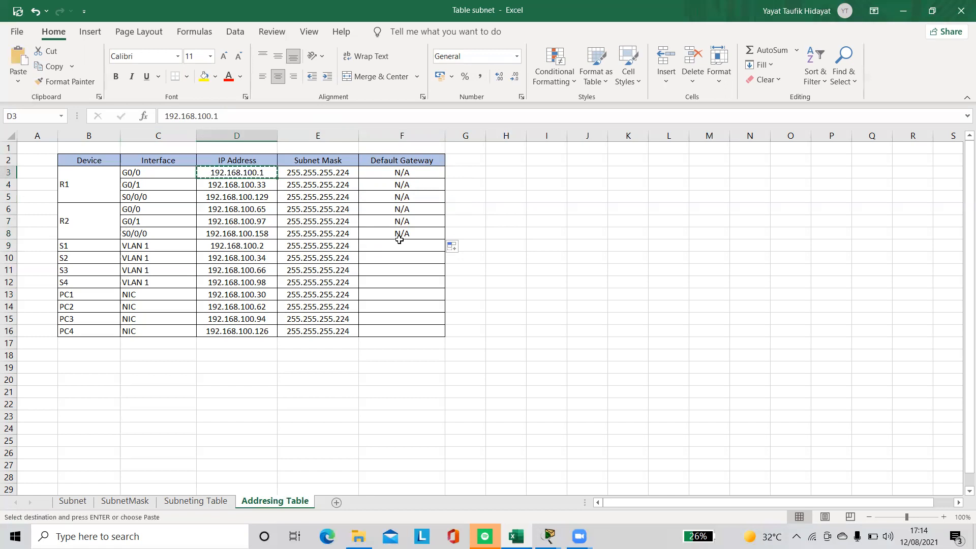
pyautogui.click(399, 245)
pyautogui.hotkey('ctrl', 'v')
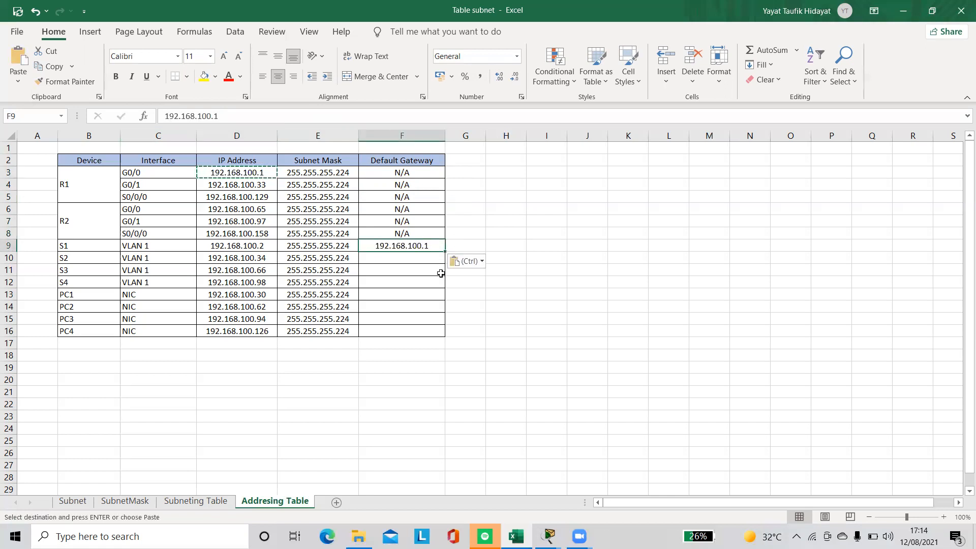
# Copy R1 G0/1's IP address, 192.168.100.33, into S2 VLAN 1's Default Gateway.
pyautogui.click(249, 185)
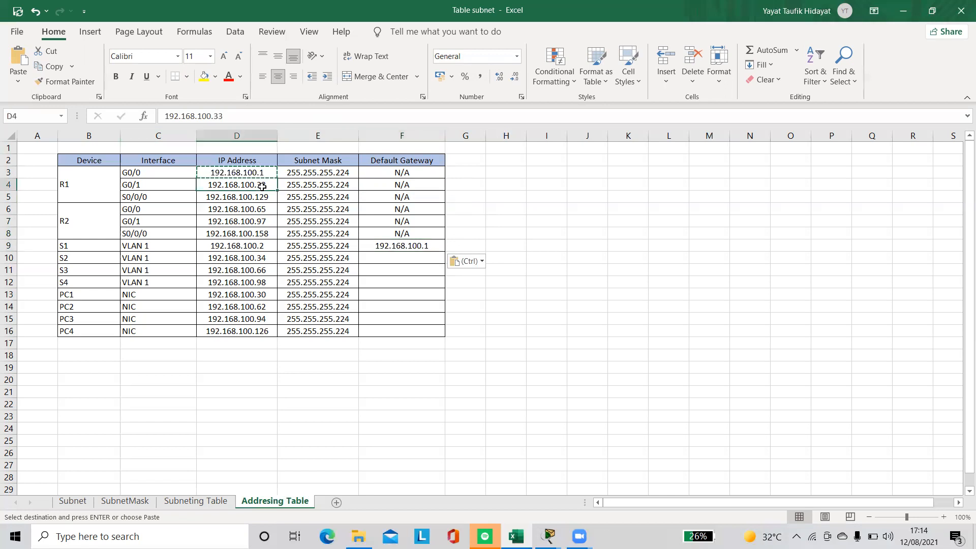
pyautogui.click(391, 259)
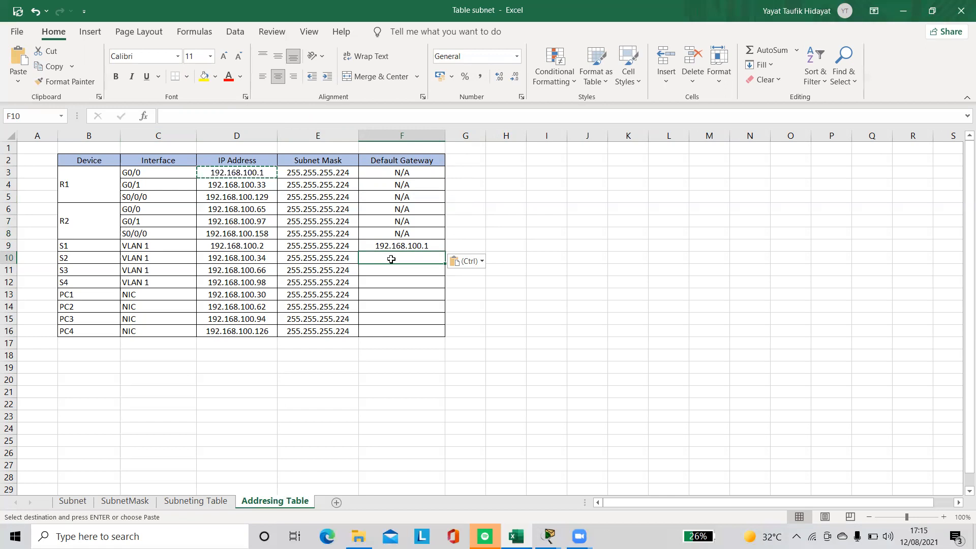
pyautogui.click(228, 186)
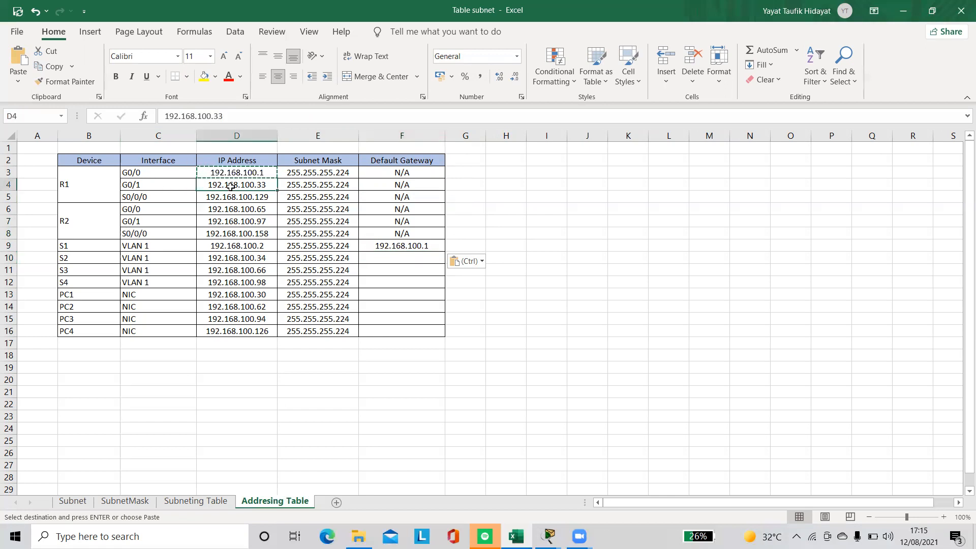
pyautogui.hotkey('ctrl', 'c')
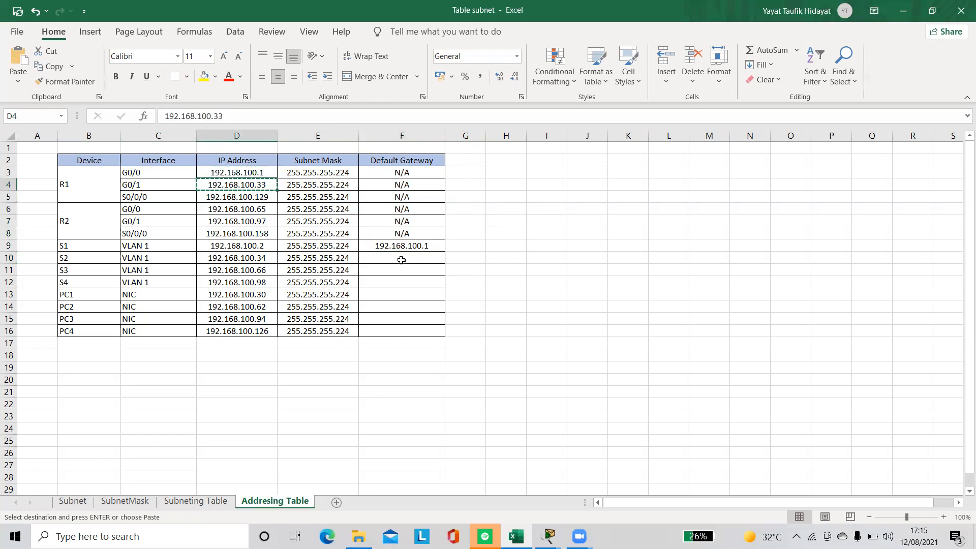
pyautogui.click(401, 261)
pyautogui.hotkey('ctrl', 'v')
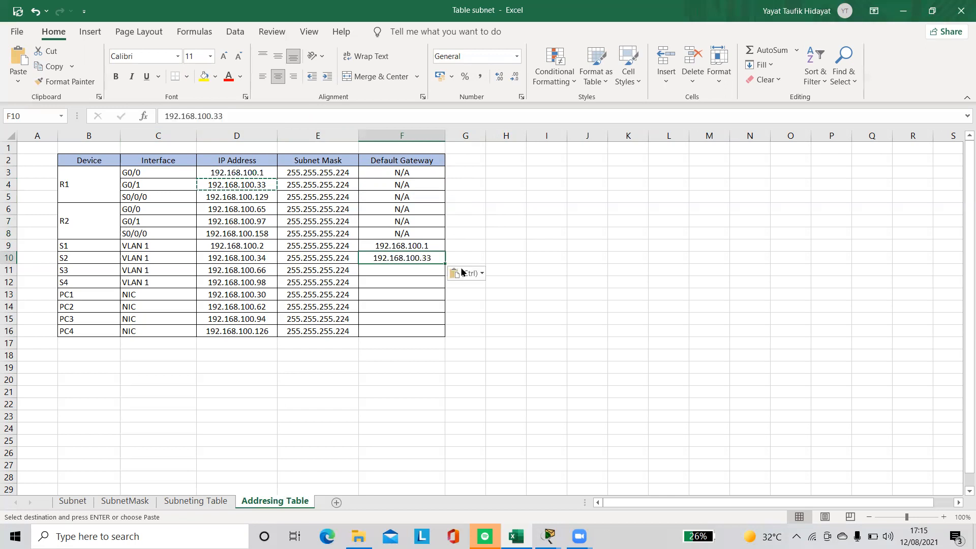
# Copy R2 G0/0's IP address, 192.168.100.65, into S3 VLAN 1's Default Gateway.
pyautogui.click(411, 269)
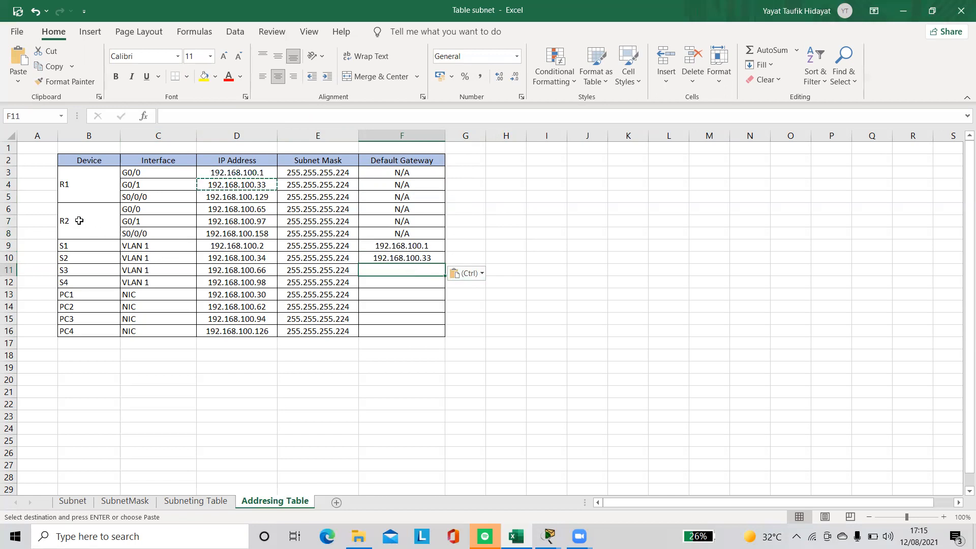
pyautogui.click(245, 208)
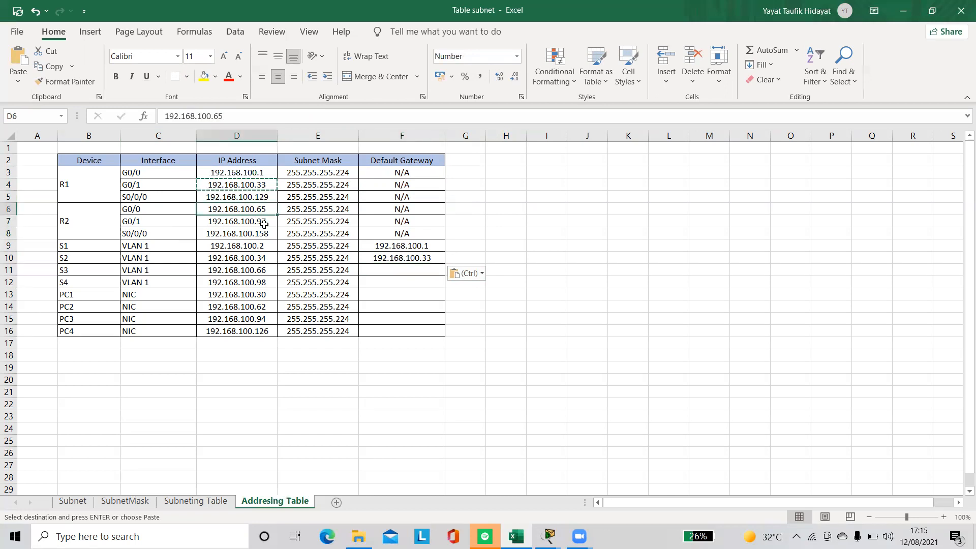
pyautogui.hotkey('ctrl', 'c')
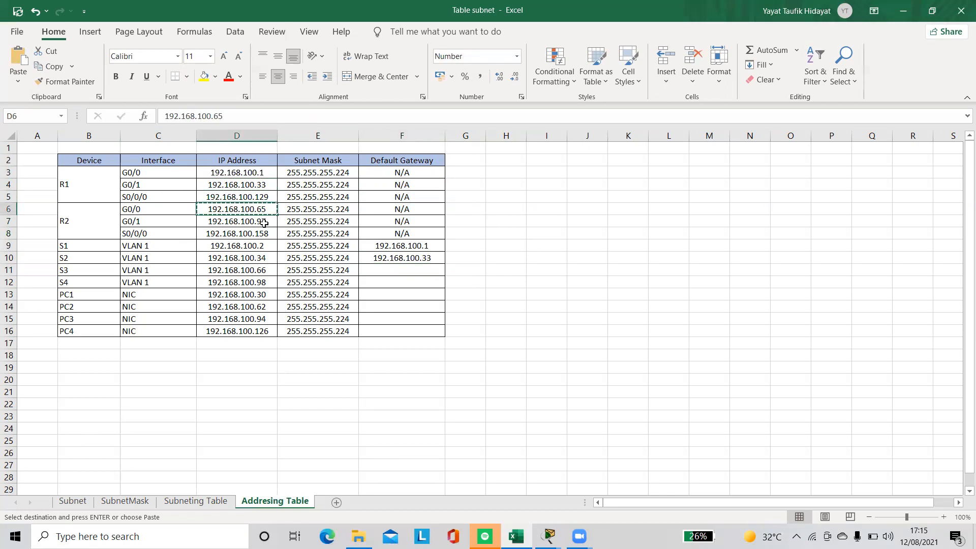
pyautogui.click(397, 271)
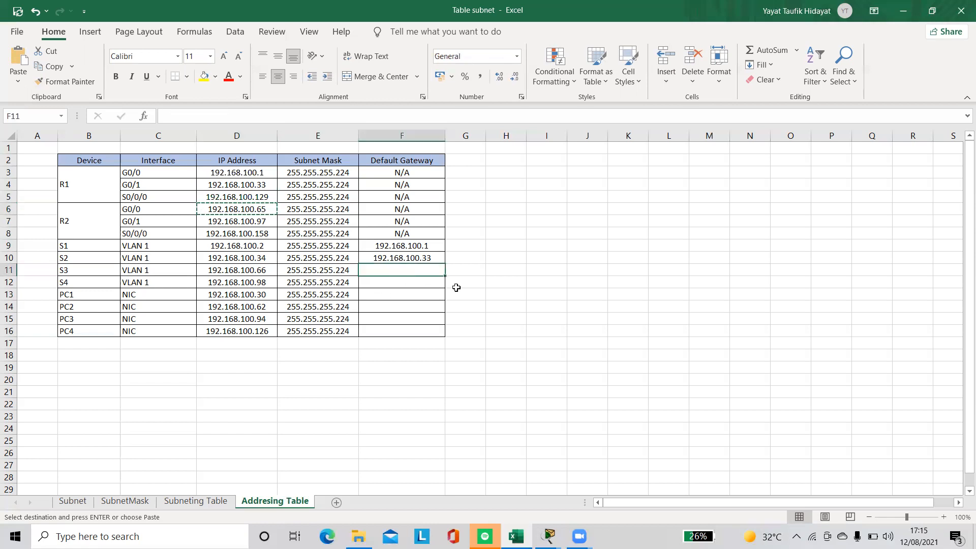
pyautogui.hotkey('ctrl', 'v')
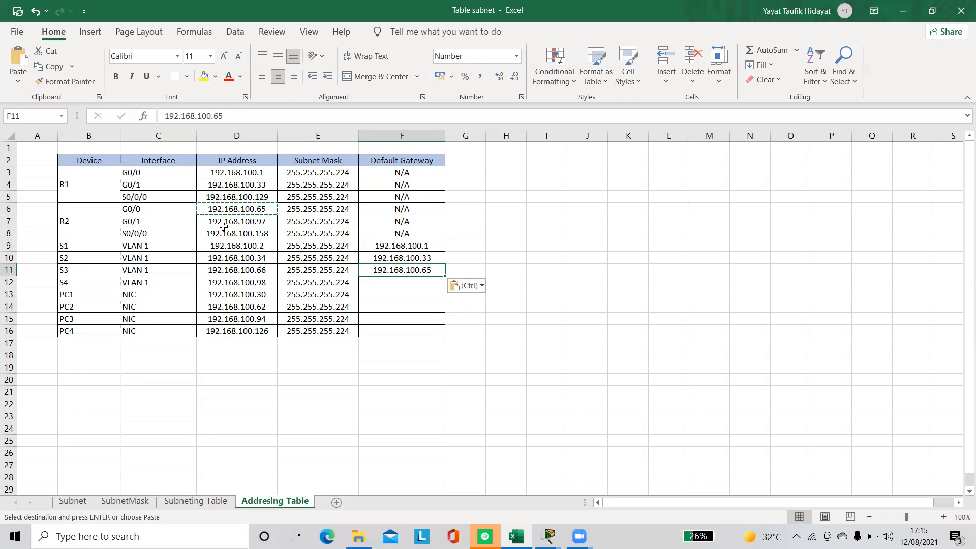
# Copy R2 G0/1's IP address, 192.168.100.97, into S4 VLAN 1's Default Gateway.
pyautogui.click(224, 225)
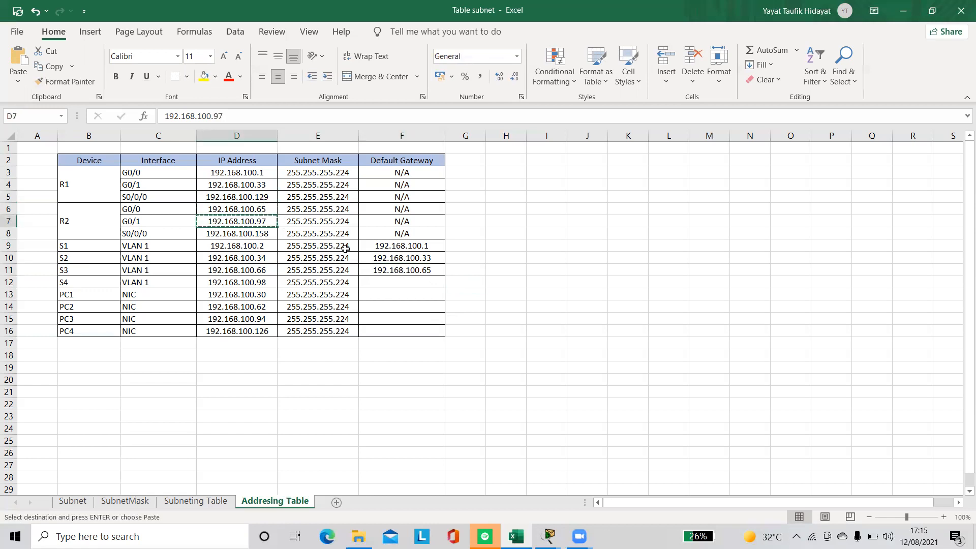
pyautogui.click(390, 280)
pyautogui.hotkey('ctrl', 'v')
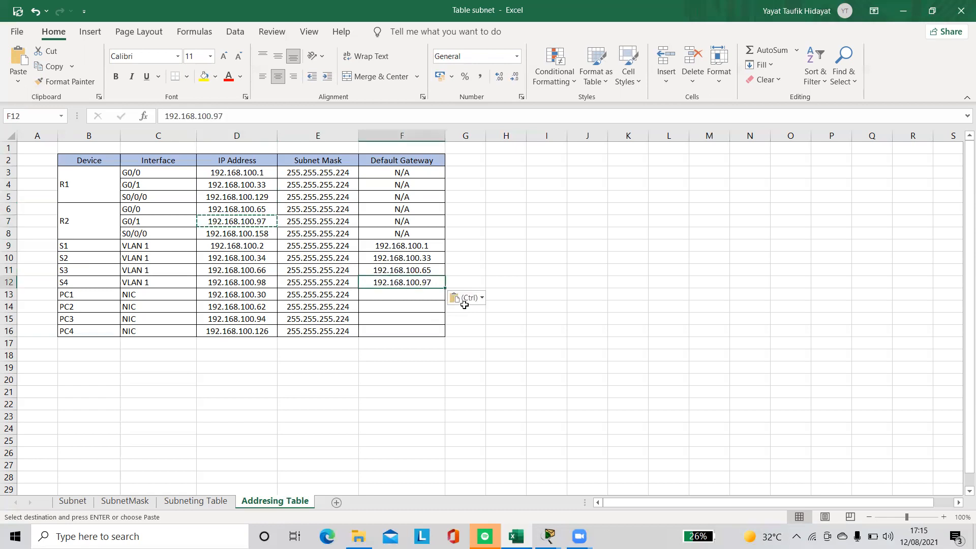
pyautogui.click(467, 298)
pyautogui.press('Escape')
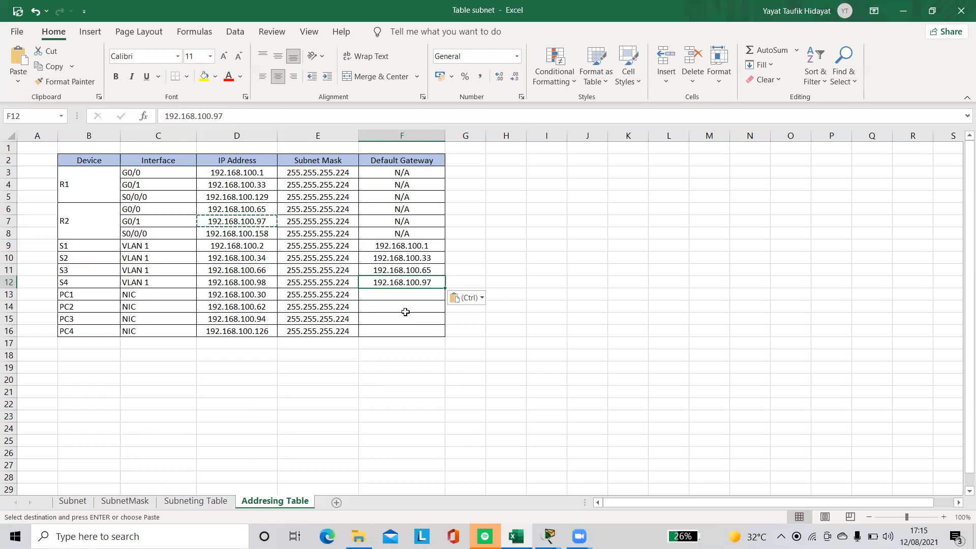
# Copy S1's Default Gateway, 192.168.100.1, into PC1's Default Gateway cell.
pyautogui.click(394, 297)
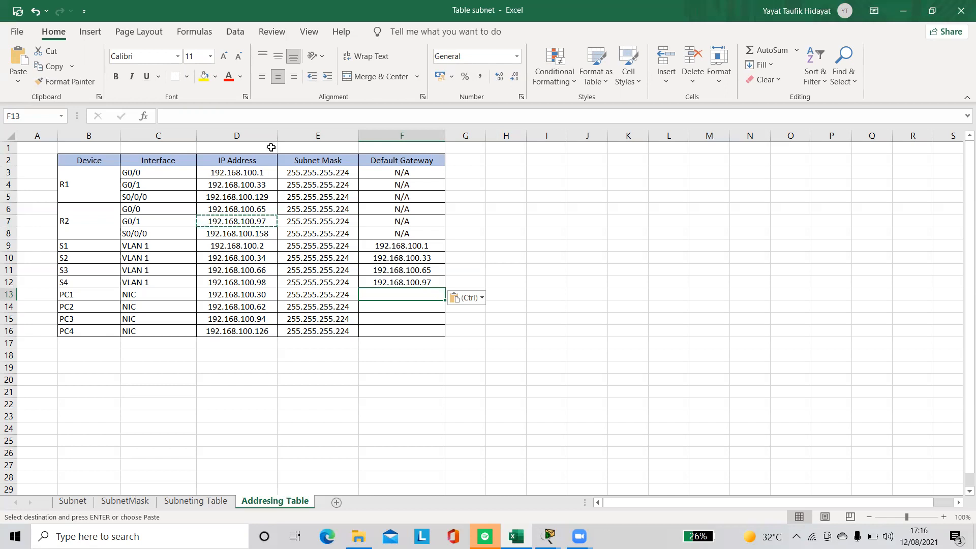
pyautogui.click(411, 247)
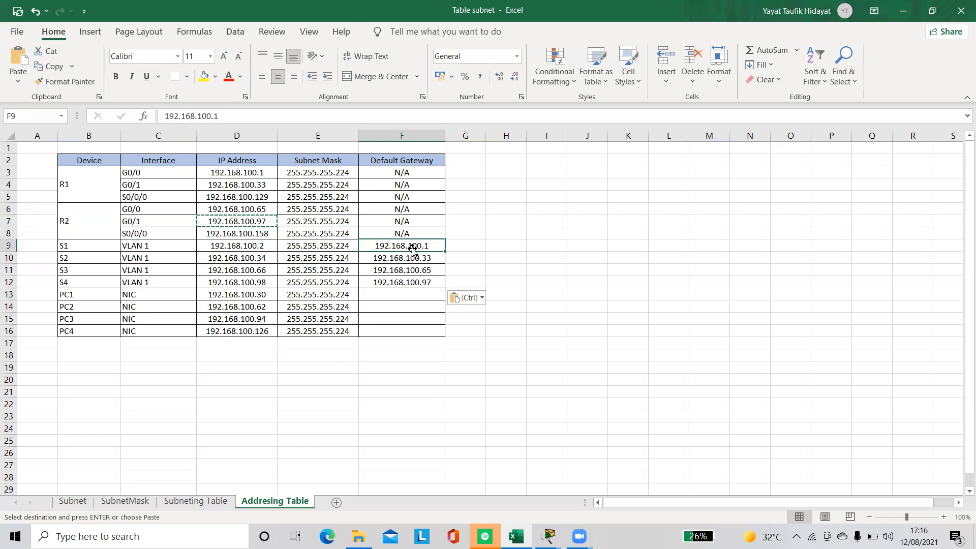
pyautogui.hotkey('ctrl', 'c')
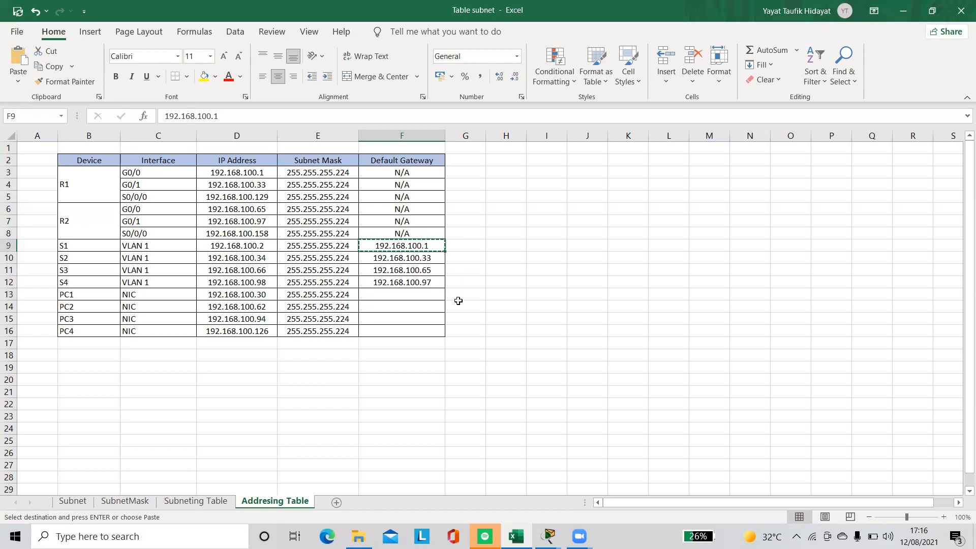
pyautogui.click(431, 293)
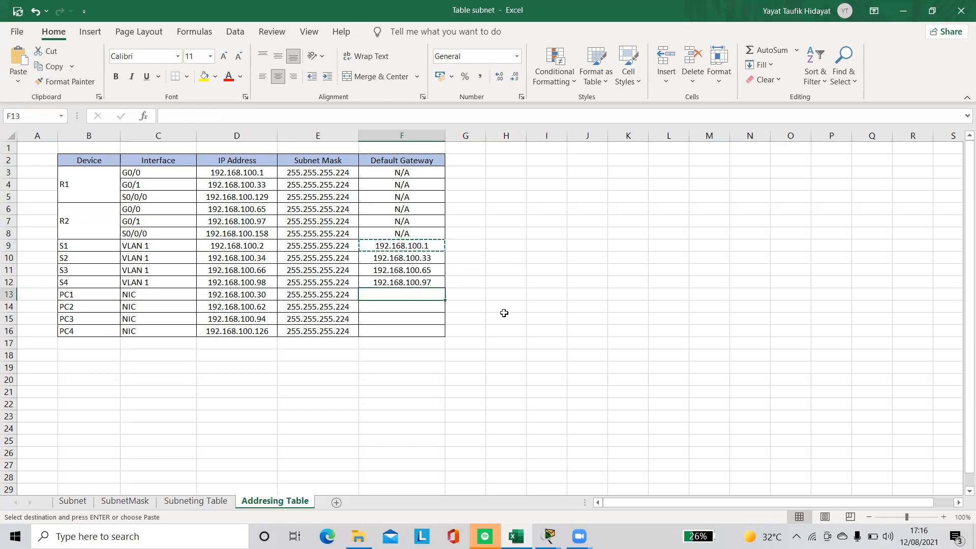
pyautogui.hotkey('ctrl', 'v')
# Copy S2's Default Gateway, 192.168.100.33, into PC2's Default Gateway cell.
pyautogui.click(417, 260)
pyautogui.hotkey('ctrl', 'c')
pyautogui.click(421, 307)
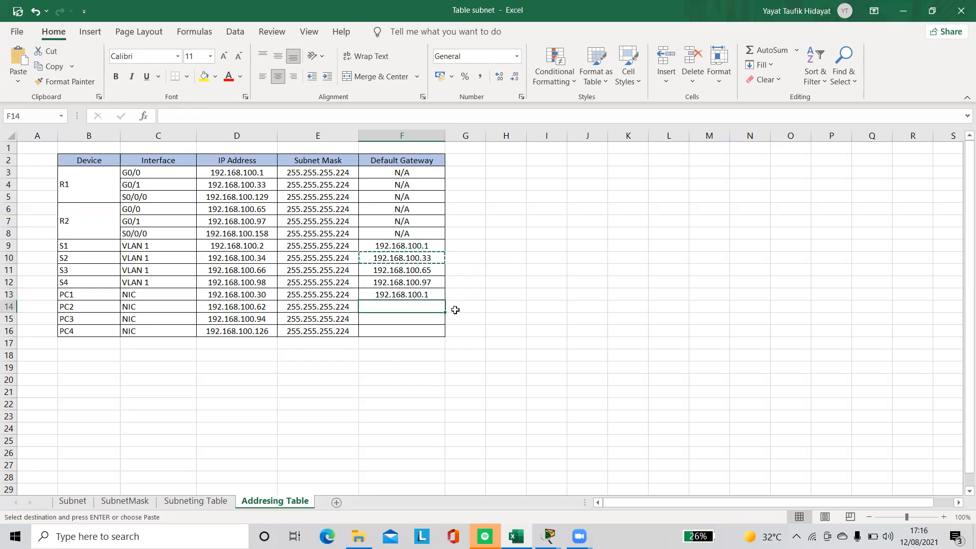
pyautogui.hotkey('ctrl', 'v')
# Copy S3's Default Gateway, 192.168.100.65, into PC3's Default Gateway cell.
pyautogui.click(430, 270)
pyautogui.hotkey('ctrl', 'c')
pyautogui.click(429, 316)
pyautogui.hotkey('ctrl', 'v')
pyautogui.press('ctrl')
pyautogui.press('ctrl')
# Copy S4's Default Gateway, 192.168.100.97, into PC4's Default Gateway cell to complete the addressing table.
pyautogui.click(425, 280)
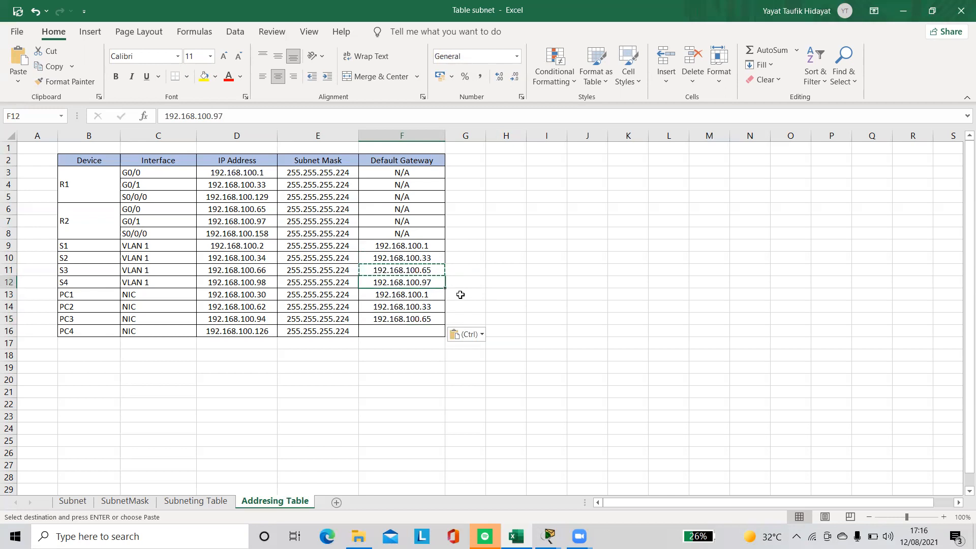
pyautogui.hotkey('ctrl', 'c')
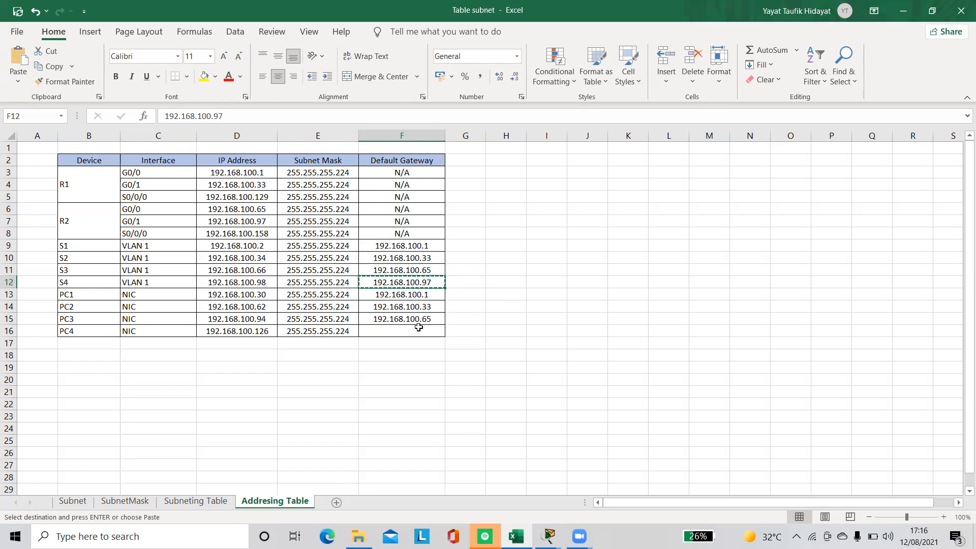
pyautogui.click(418, 329)
pyautogui.hotkey('ctrl', 'v')
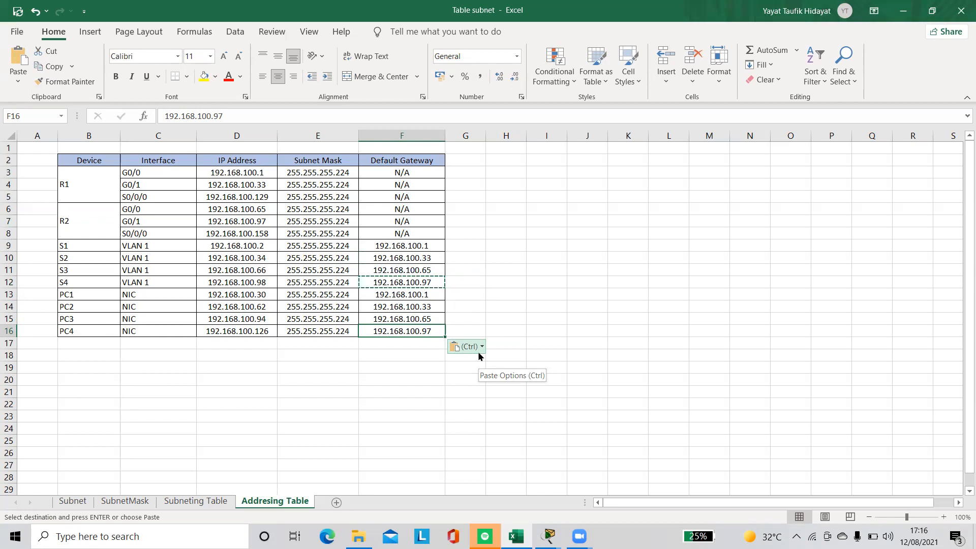
pyautogui.click(386, 380)
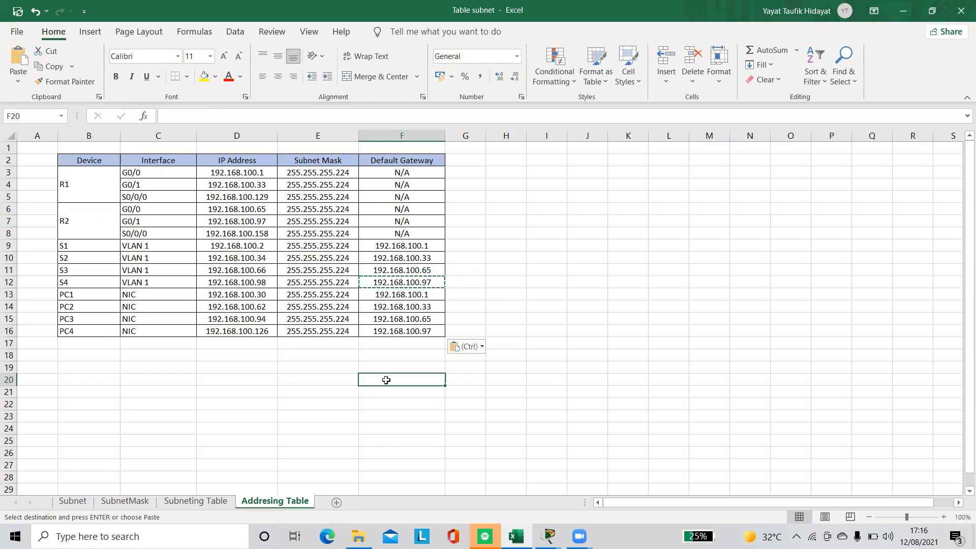
pyautogui.click(425, 333)
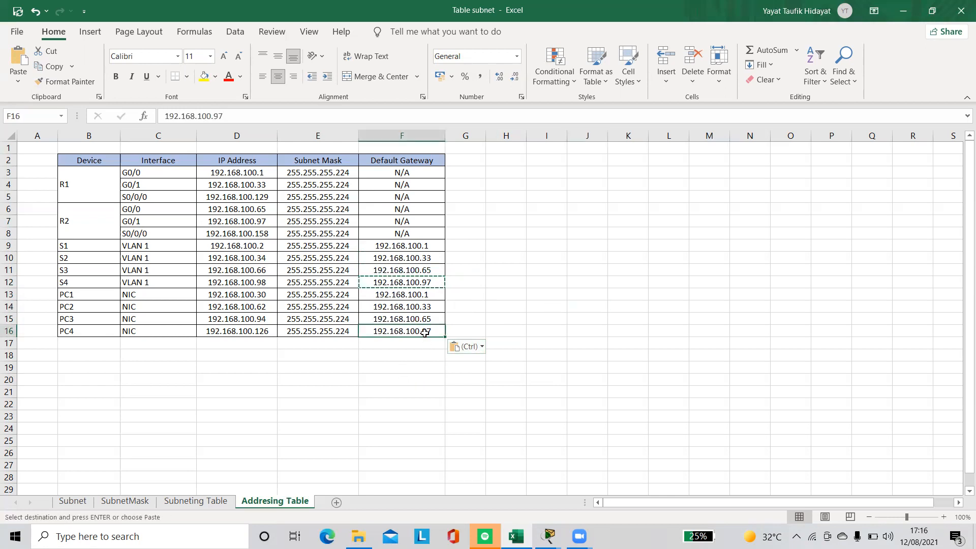
pyautogui.click(417, 353)
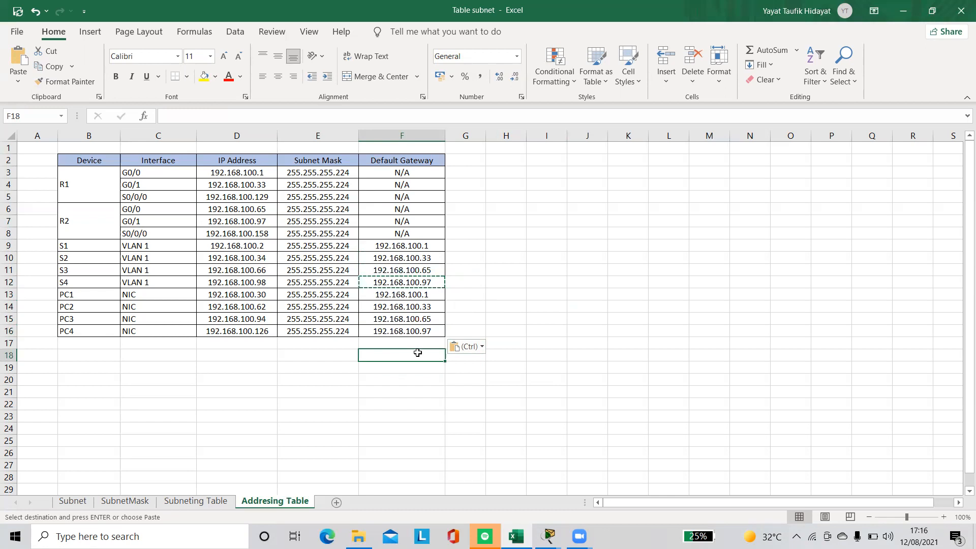
pyautogui.click(375, 413)
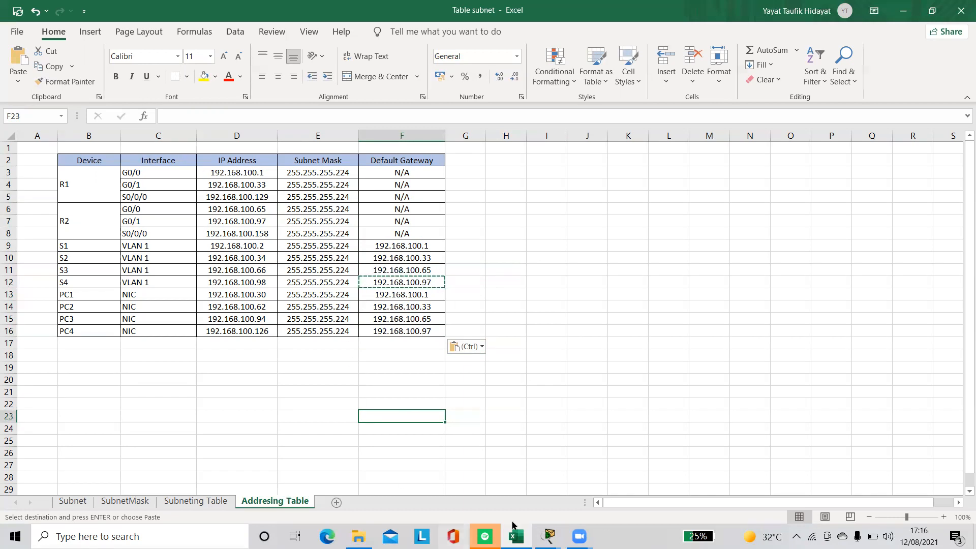
# Switch to Cisco Packet Tracer and start a command line session on router R1, with its window clear of the instructions.
pyautogui.click(548, 536)
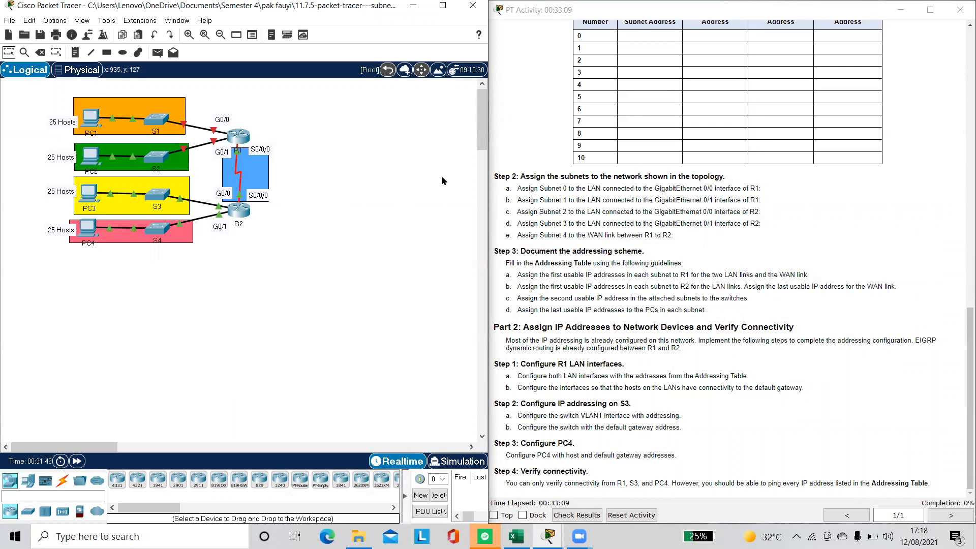
pyautogui.click(239, 135)
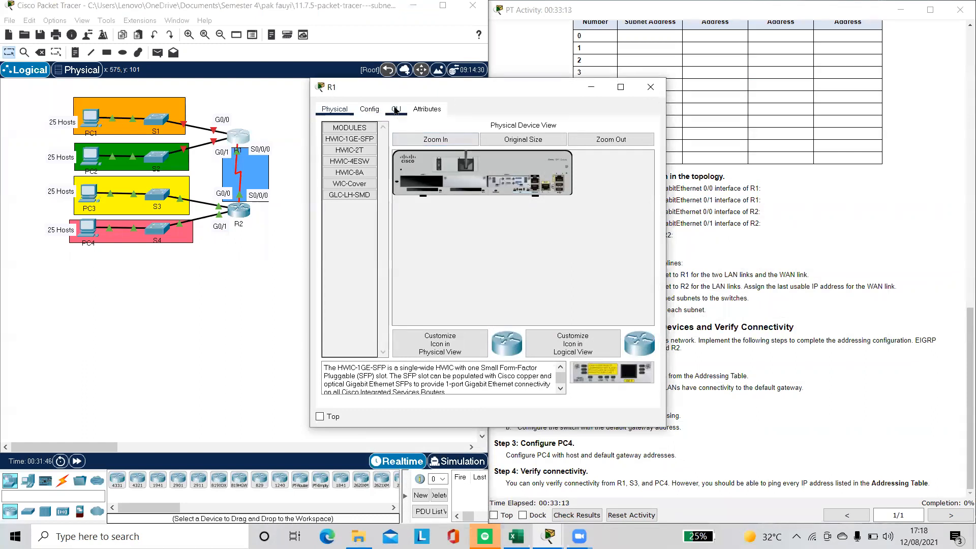
pyautogui.click(395, 109)
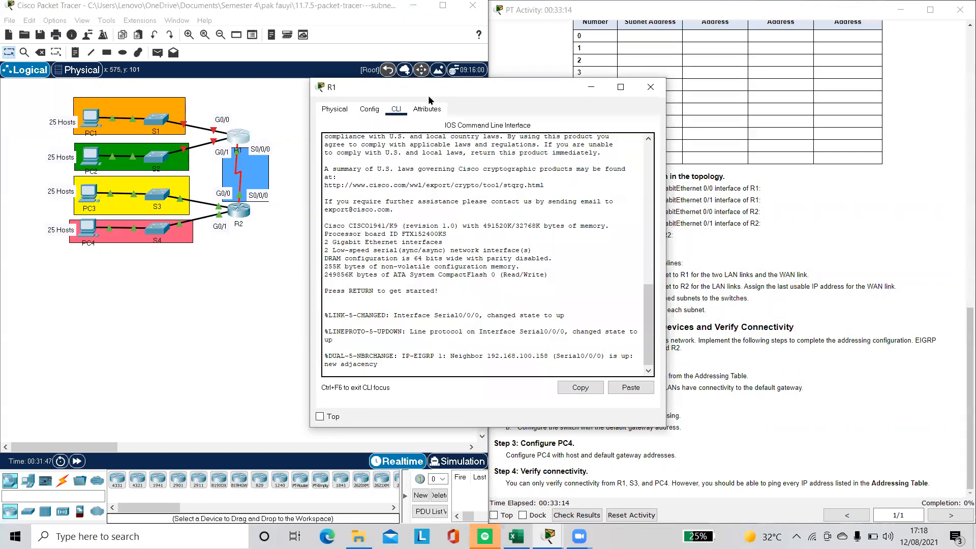
pyautogui.moveTo(428, 96); pyautogui.dragTo(232, 102)
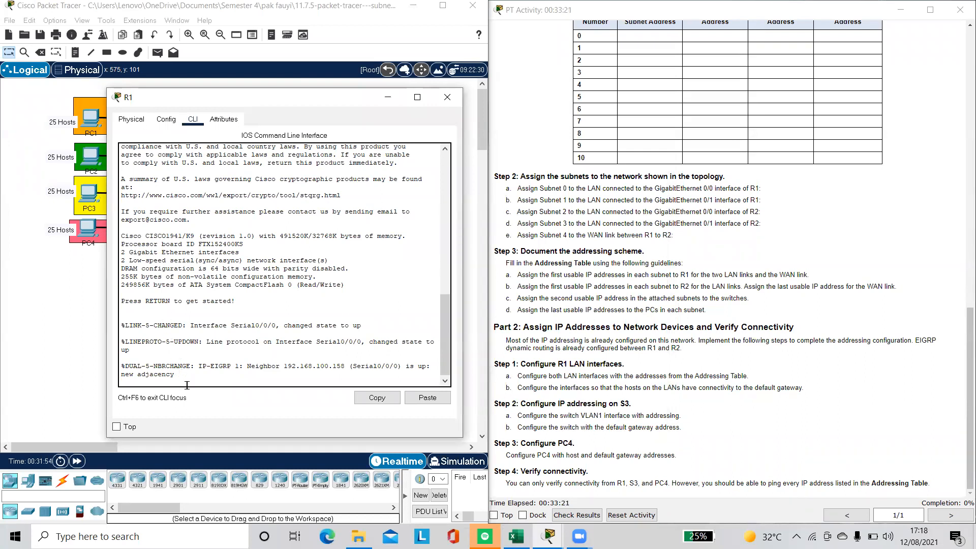
pyautogui.press('Return')
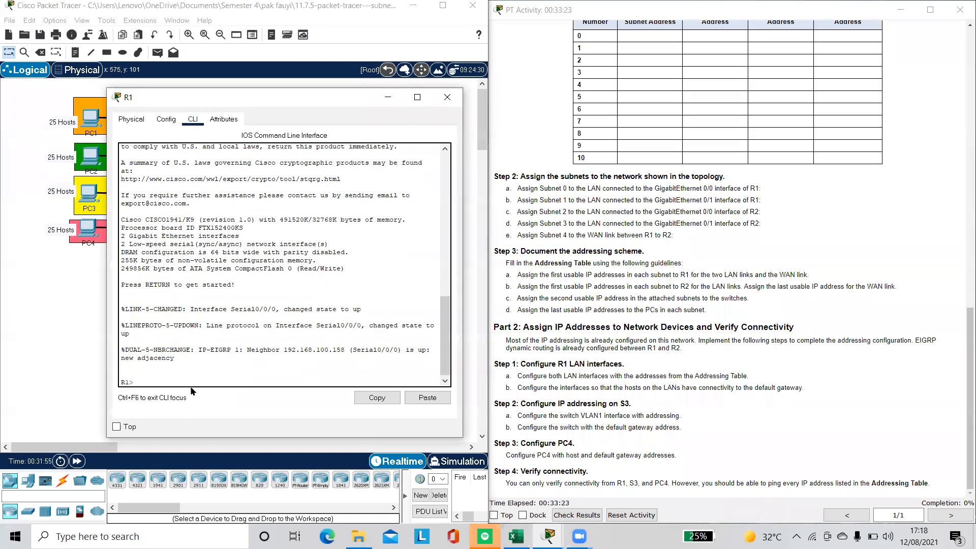
# Enter privileged mode and global configuration mode on R1 with the commands enable and config terminal.
pyautogui.write('enable')
pyautogui.press('Return')
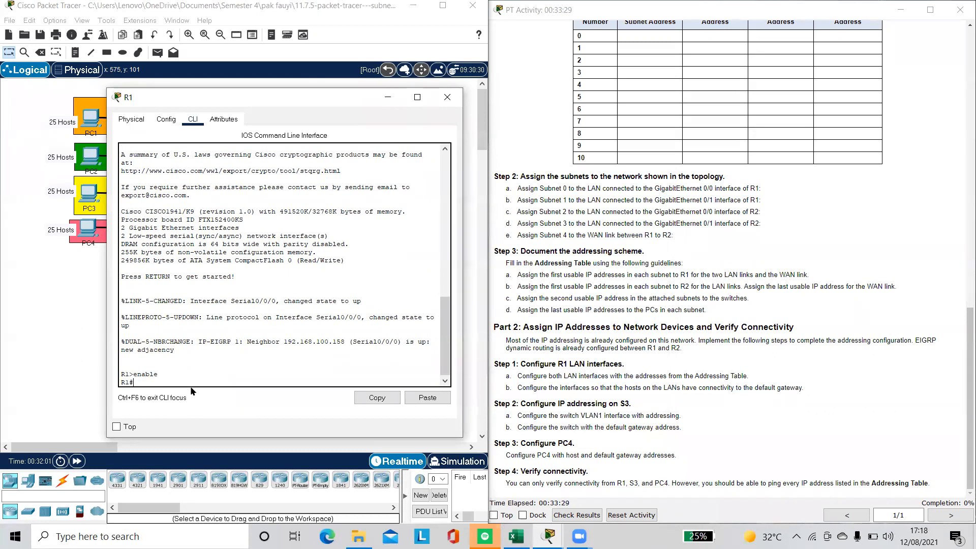
pyautogui.write('config terminal')
pyautogui.press('Return')
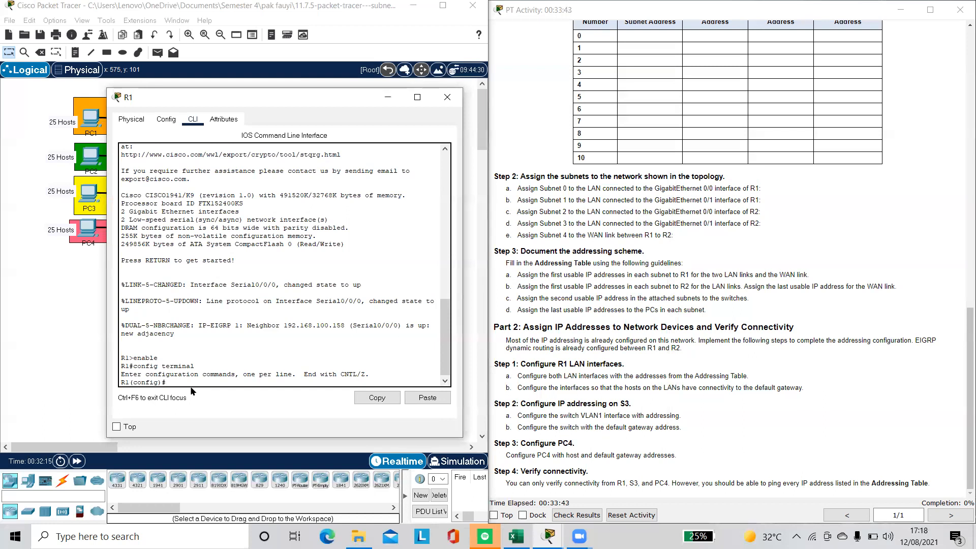
# Enter interface configuration mode for R1's LAN port with the command interface gigabitEthernet 0/0.
pyautogui.write('interface gigabitEthe')
pyautogui.write('rnet 0/0')
pyautogui.press('Return')
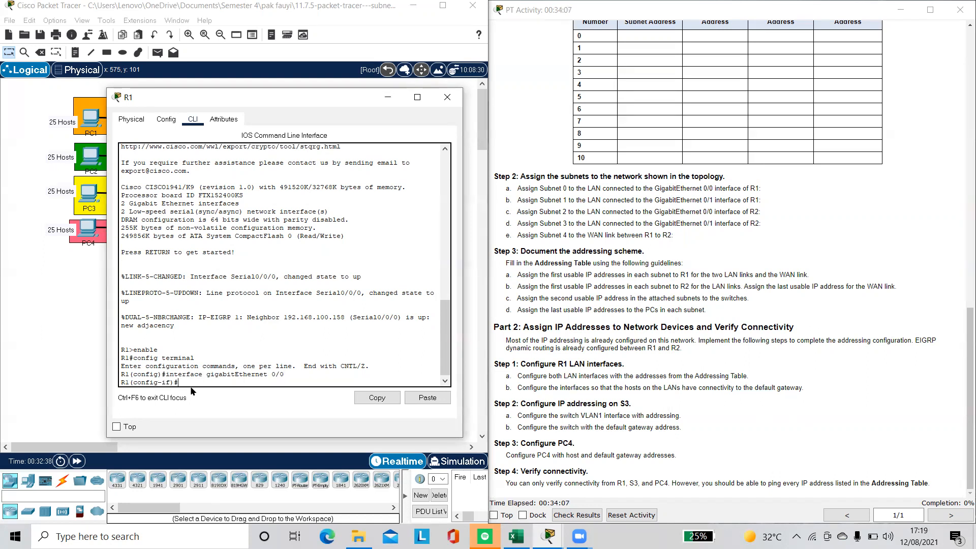
# Consult the Excel addressing table and assign R1's GigabitEthernet 0/0 the address 192.168.100.1 with mask 255.255.255.224 using the ip address command.
pyautogui.write('ip address')
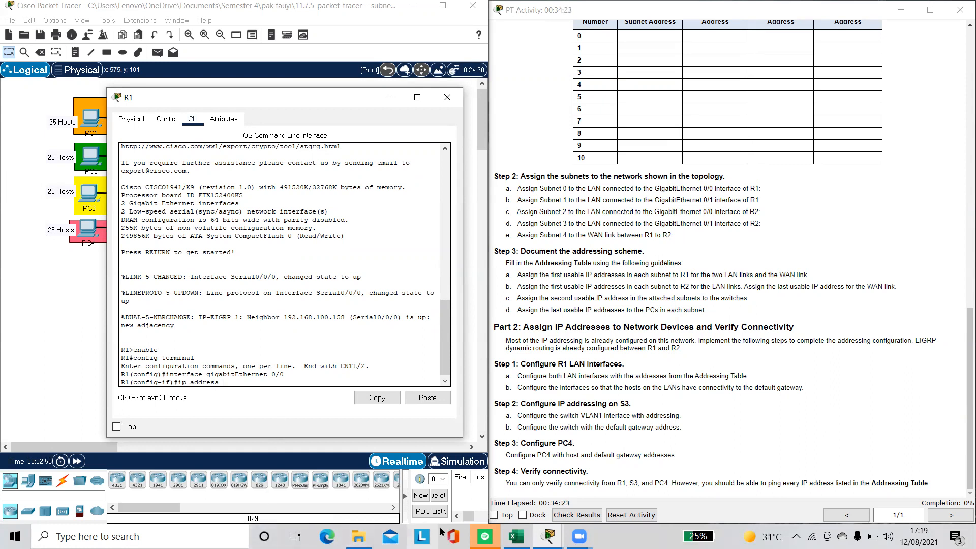
pyautogui.click(516, 536)
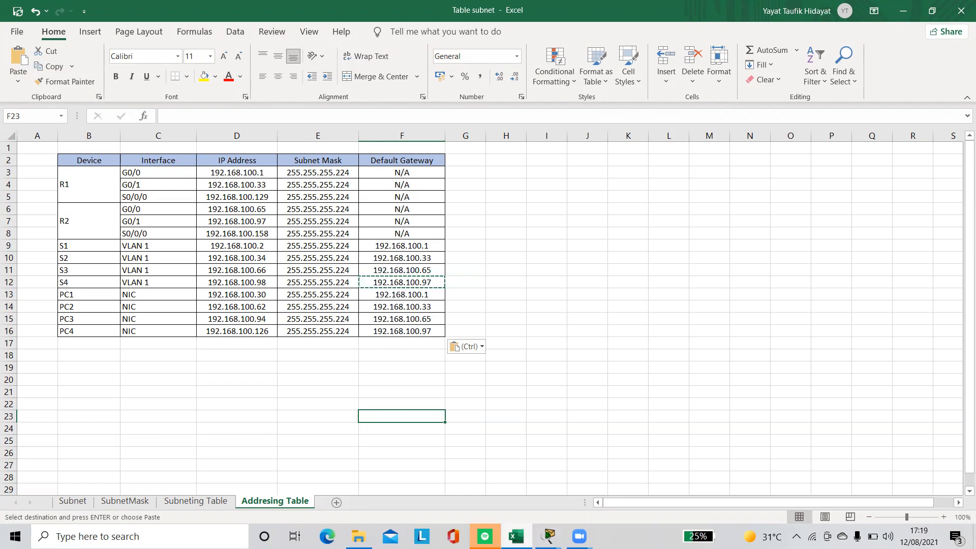
pyautogui.hotkey('alt', 'Tab')
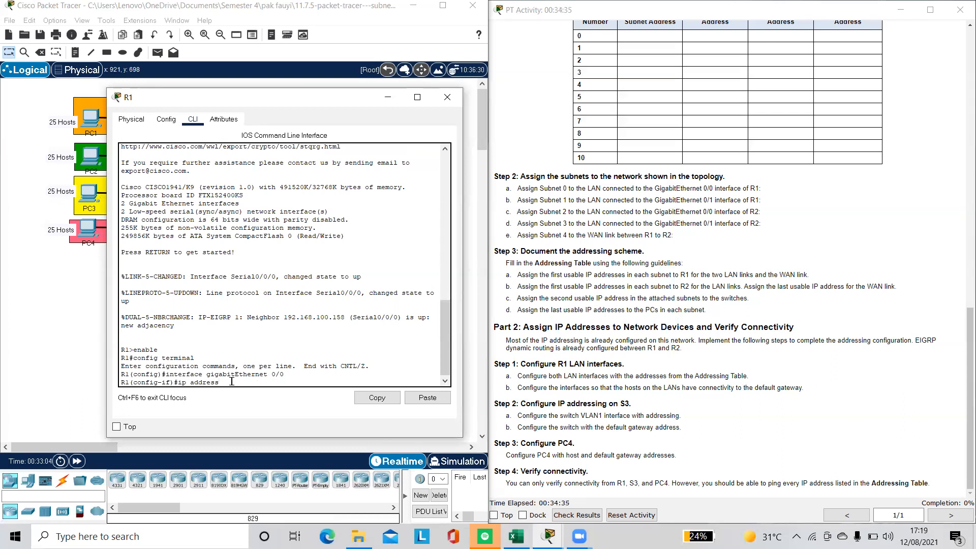
pyautogui.write('92.168.100')
pyautogui.write('.1 255.255.255.224')
pyautogui.press('Return')
# Enable R1's GigabitEthernet 0/0 interface with the command no shutdown.
pyautogui.write('n')
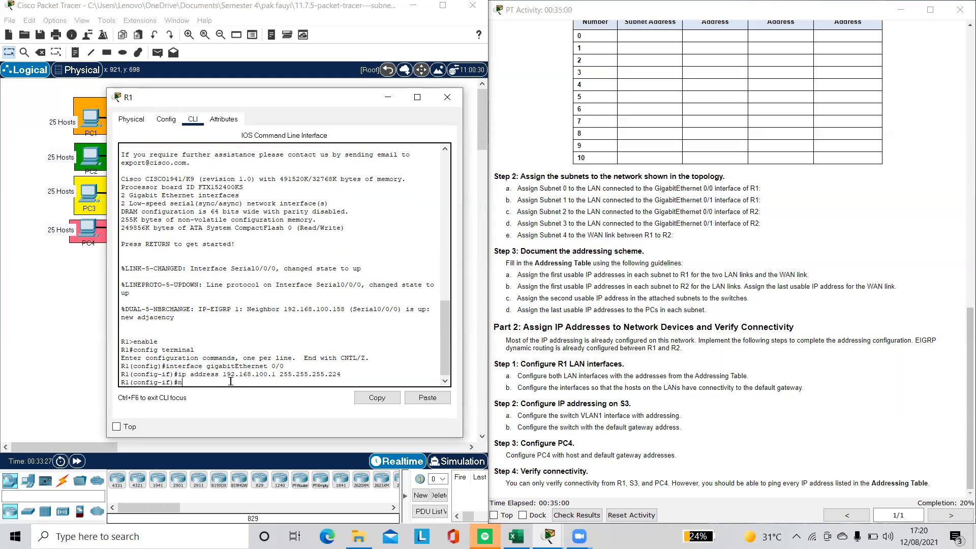
pyautogui.write('o shutdown')
pyautogui.press('Return')
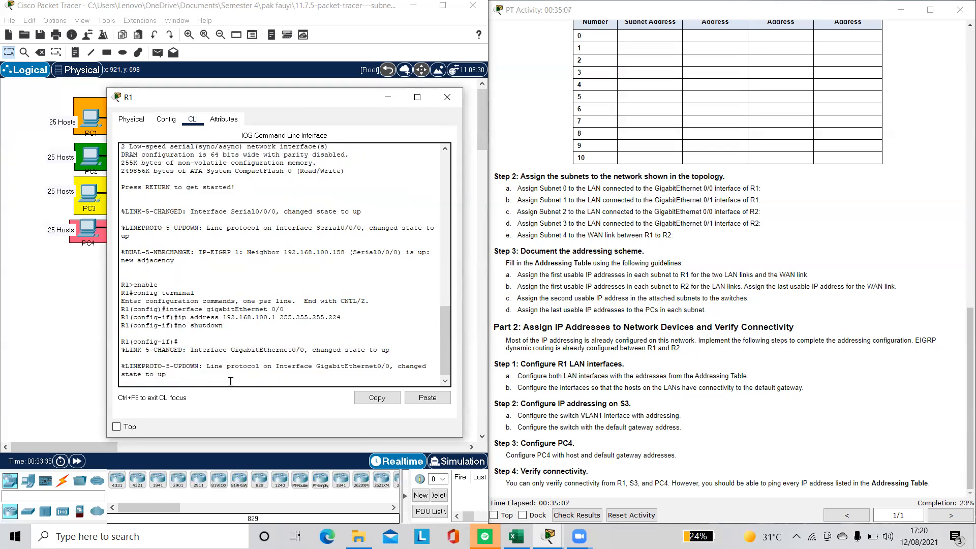
pyautogui.press('Return')
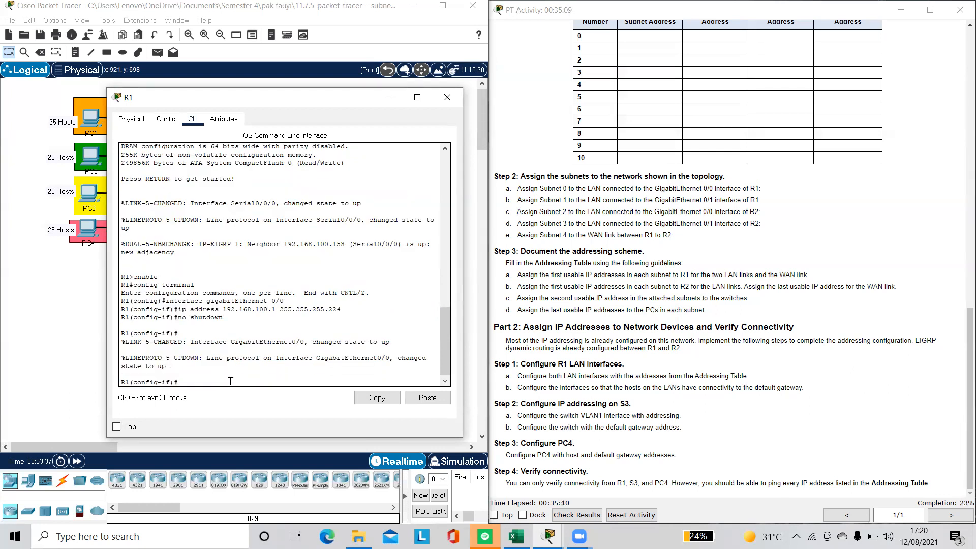
# Exit GigabitEthernet 0/0 and enter R1's second LAN port with the command interface gigabitEthernet 0/1.
pyautogui.write('exit')
pyautogui.press('Return')
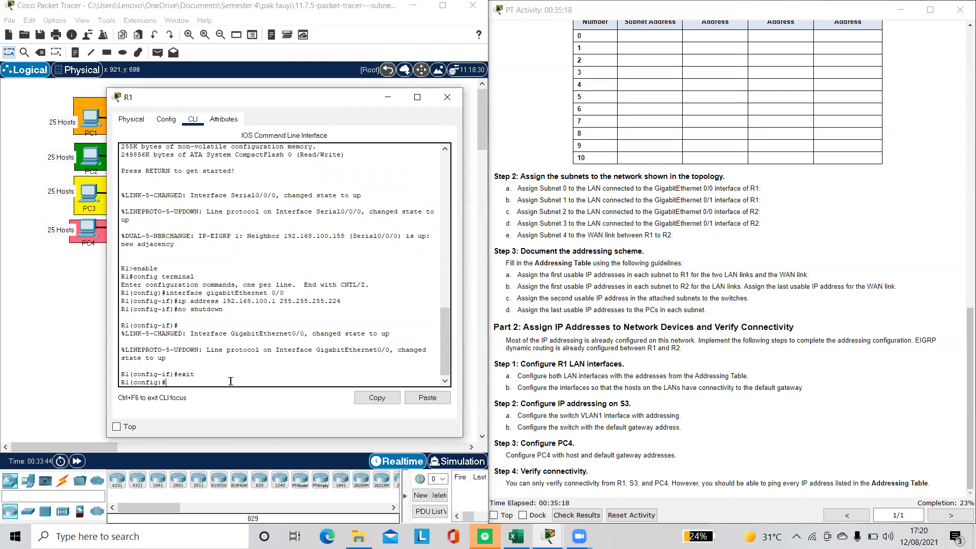
pyautogui.write('interface gigabitEthernet 0/1')
pyautogui.press('Return')
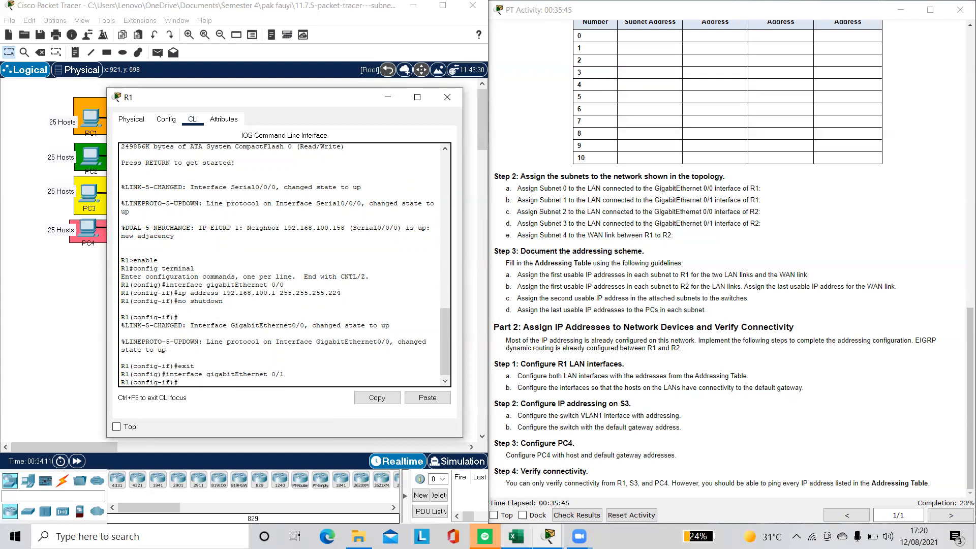
# Consult the Excel addressing table and try to address R1's GigabitEthernet 0/1 by entering only 192.168.100.33 255.255.255.224.
pyautogui.click(516, 536)
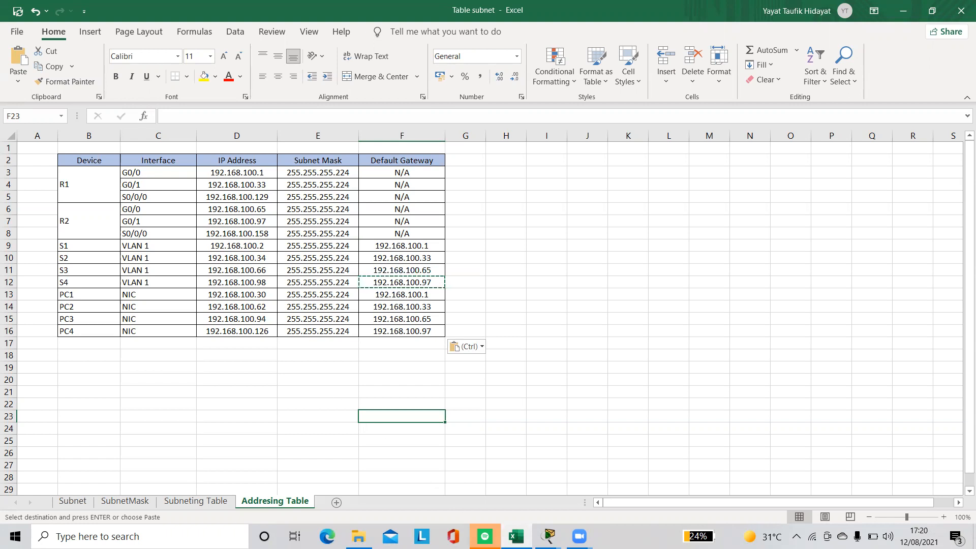
pyautogui.click(516, 536)
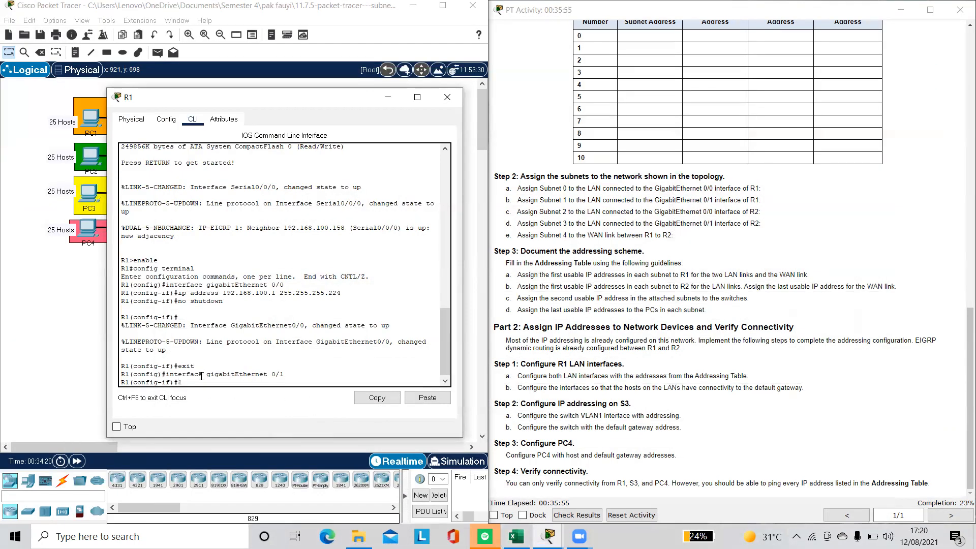
pyautogui.write('2.168.100.33')
pyautogui.write('255.255.255.224')
pyautogui.press('Return')
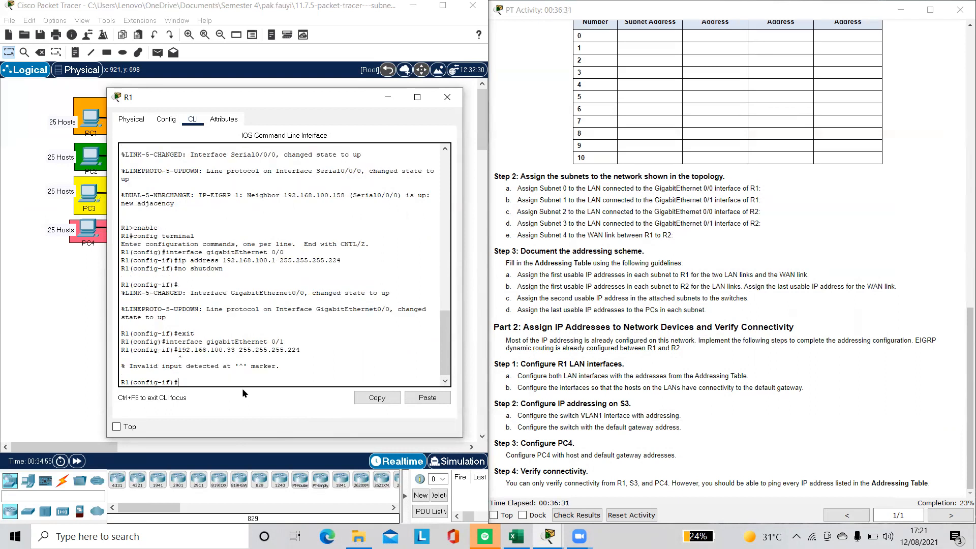
# Assign R1's GigabitEthernet 0/1 its address with the command ip address 192.168.100.33 255.255.255.224.
pyautogui.write('ip address 192.168.100.')
pyautogui.write('33 255.255.255.224')
pyautogui.press('Return')
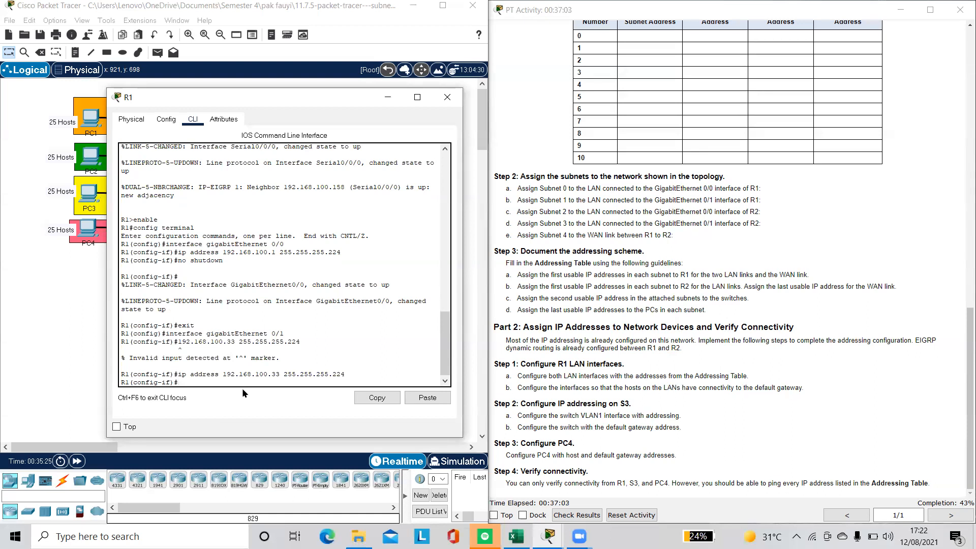
# Enable R1's GigabitEthernet 0/1 with no shutdown, then exit interface configuration and close R1's window.
pyautogui.write('no shutdown')
pyautogui.press('Return')
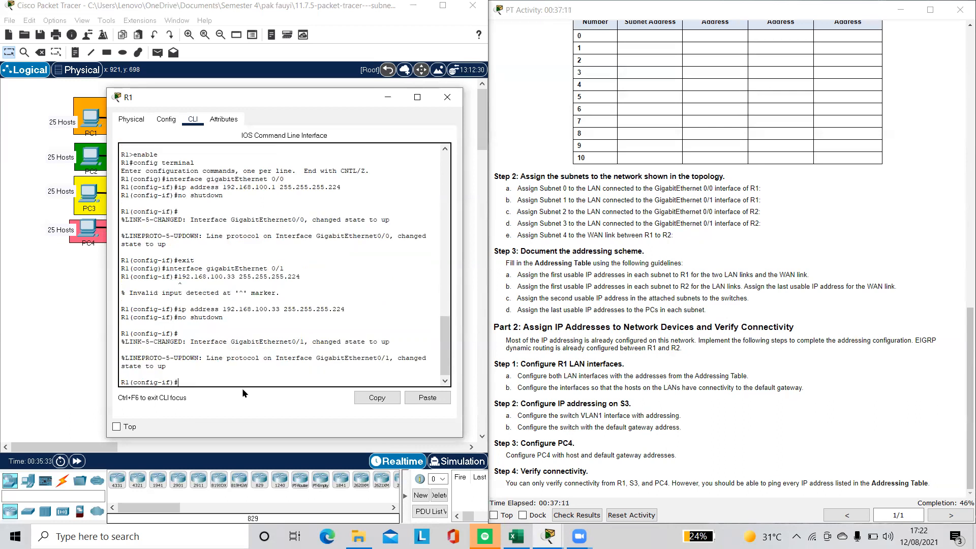
pyautogui.write('exit')
pyautogui.press('Return')
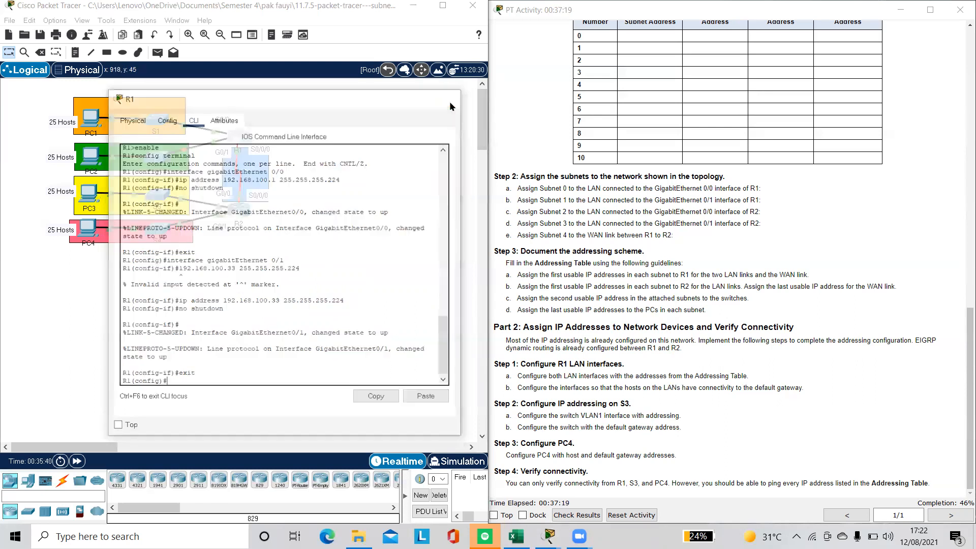
pyautogui.click(447, 99)
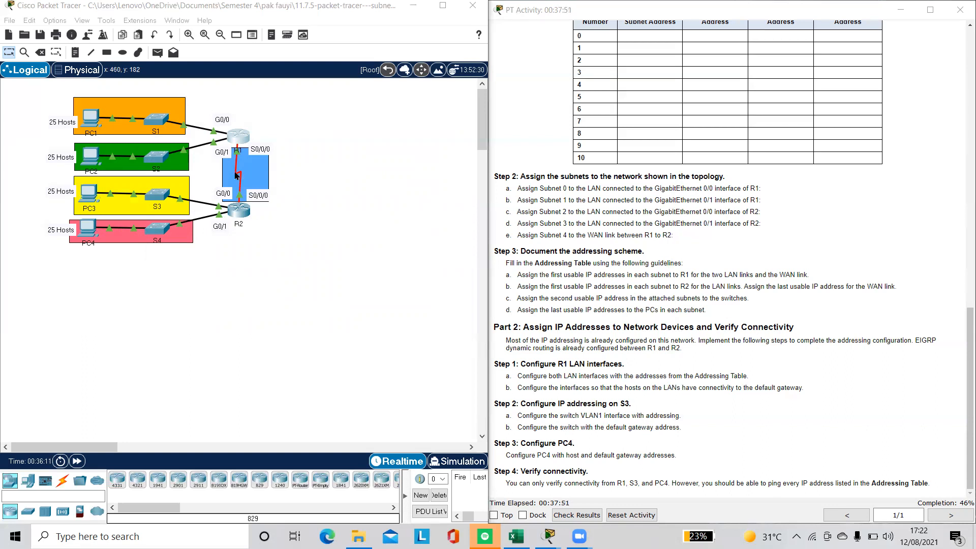
# Start a command line session on switch S3, with its window moved off most of the instructions.
pyautogui.click(162, 202)
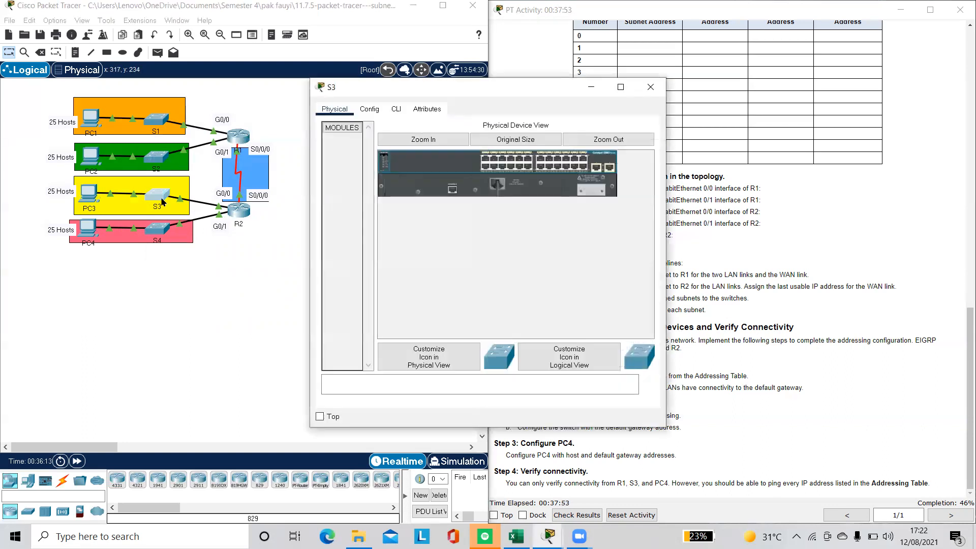
pyautogui.click(396, 110)
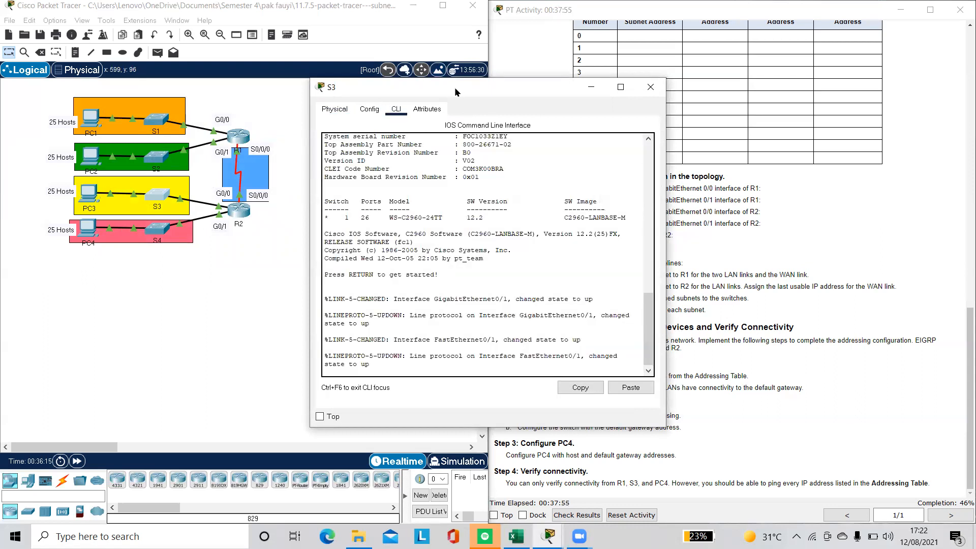
pyautogui.moveTo(450, 90); pyautogui.dragTo(309, 72)
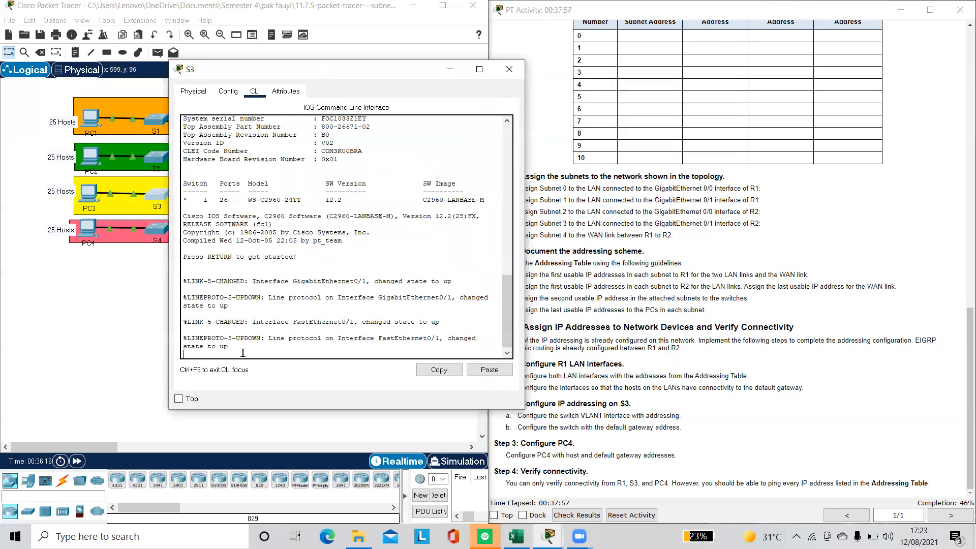
pyautogui.press('Return')
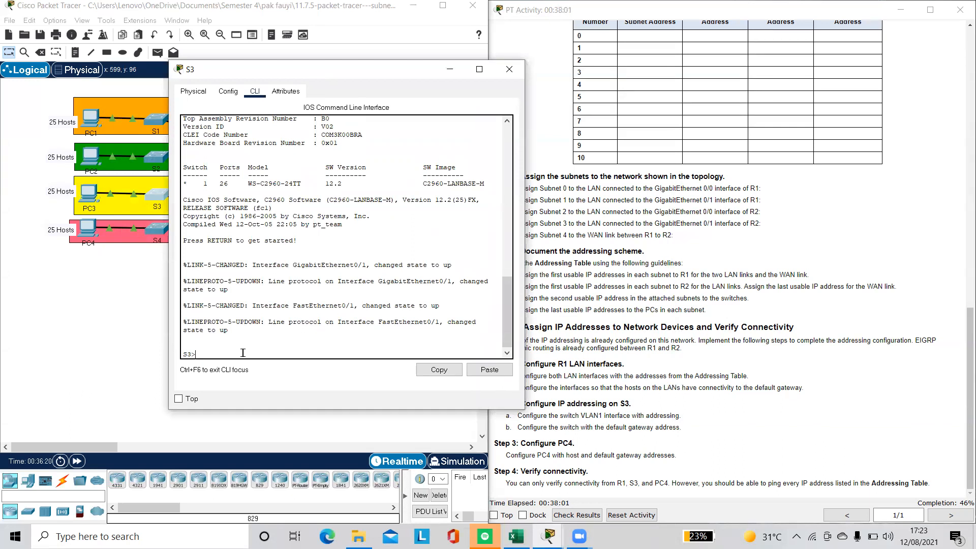
# Enter configuration mode for S3's VLAN 1 interface with the commands enable, config terminal and interface vlan1.
pyautogui.write('enable')
pyautogui.press('Return')
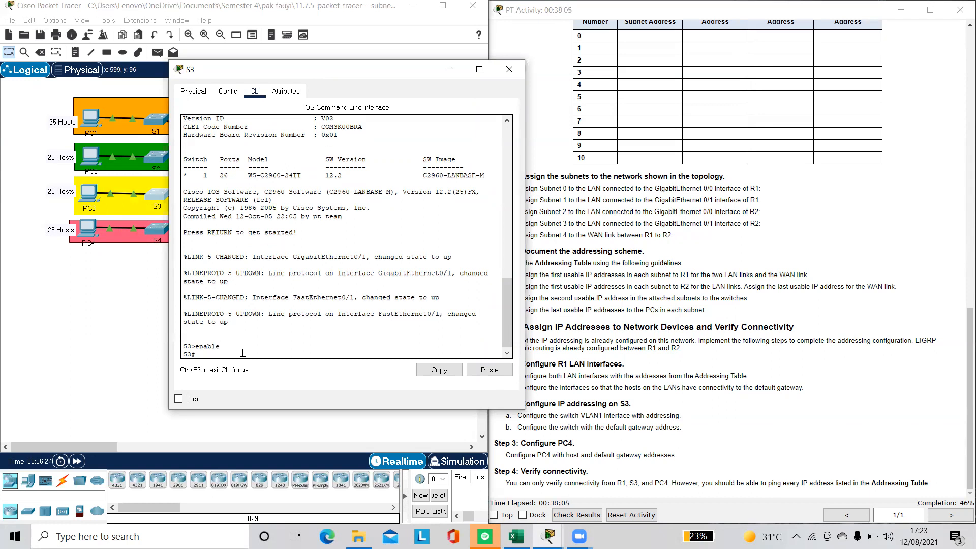
pyautogui.write('config terminal')
pyautogui.press('Return')
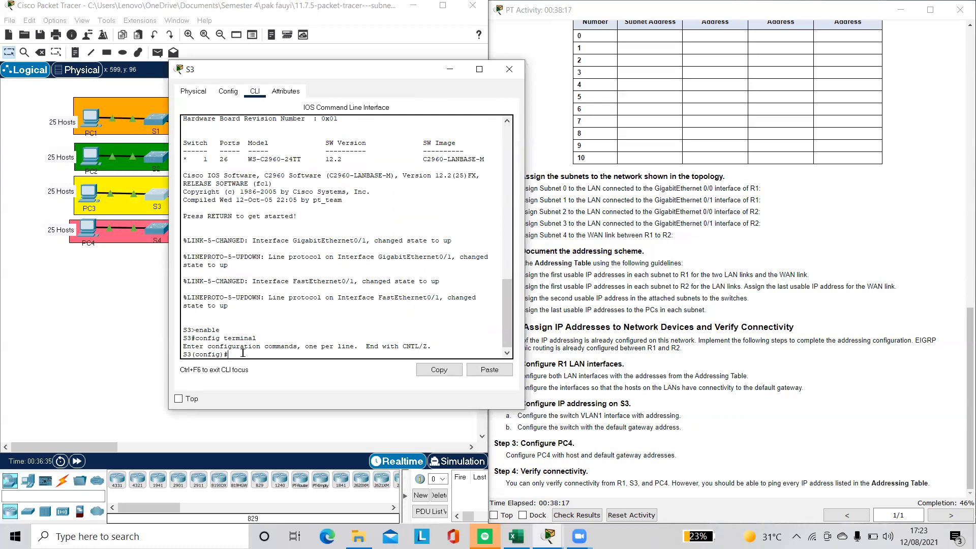
pyautogui.write('interface vlan1')
pyautogui.press('Return')
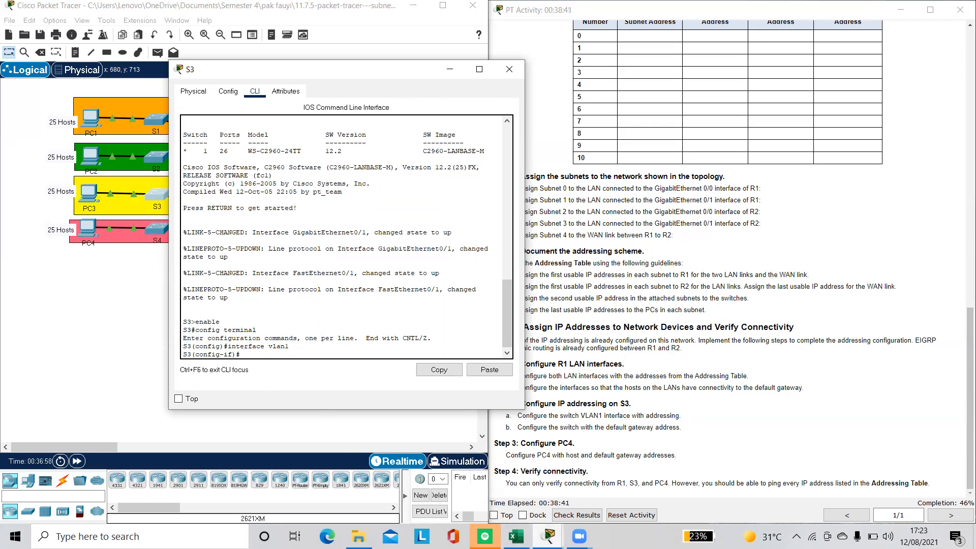
# Assign S3's VLAN 1 interface 192.168.100.66 with mask 255.255.255.224 from the Excel addressing table, and enable it with no shutdown.
pyautogui.hotkey('alt', 'Tab')
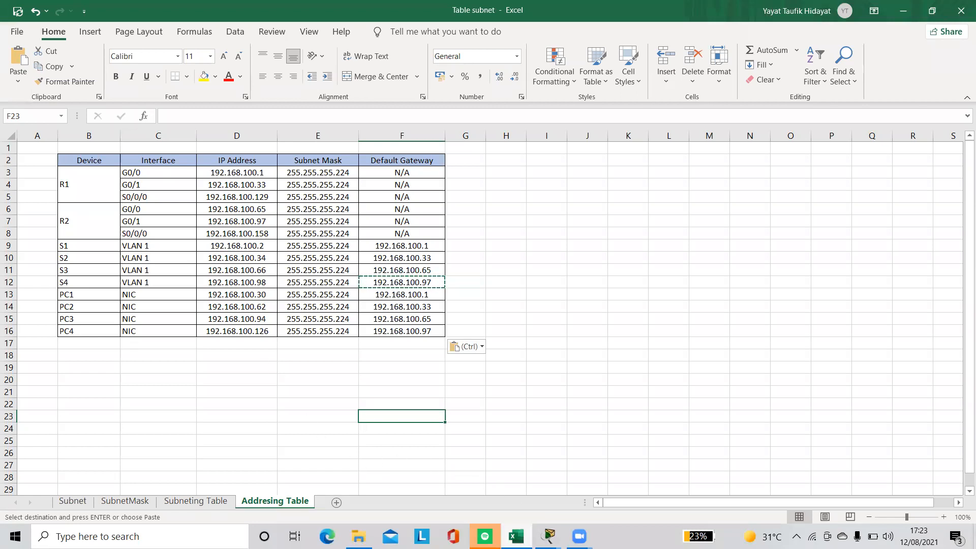
pyautogui.click(547, 534)
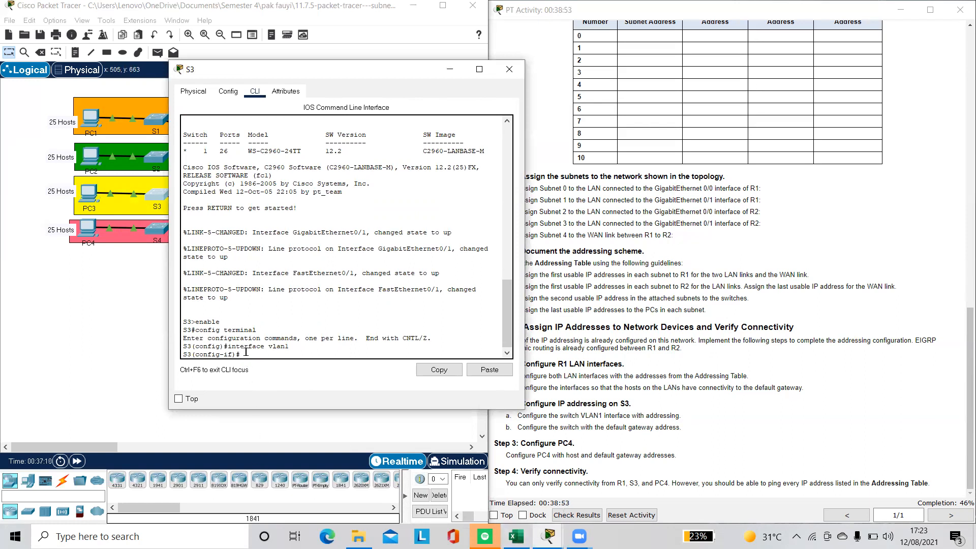
pyautogui.write('i')
pyautogui.write('p ad')
pyautogui.write('dee')
pyautogui.press('BackSpace')
pyautogui.write('ress')
pyautogui.press('BackSpace')
pyautogui.press('BackSpace')
pyautogui.press('BackSpace')
pyautogui.press('BackSpace')
pyautogui.write('ress 192.168.100.66 255.255.255.22')
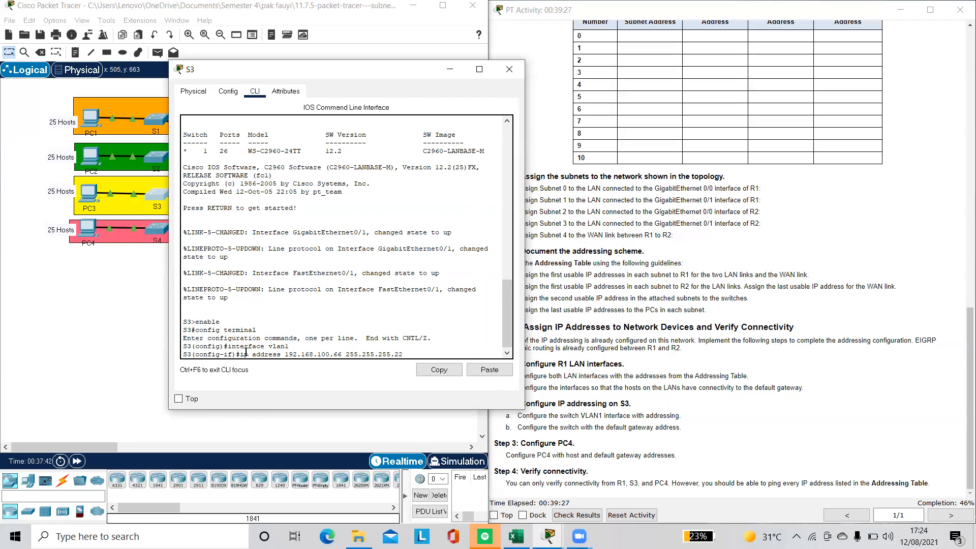
pyautogui.write('4')
pyautogui.press('Return')
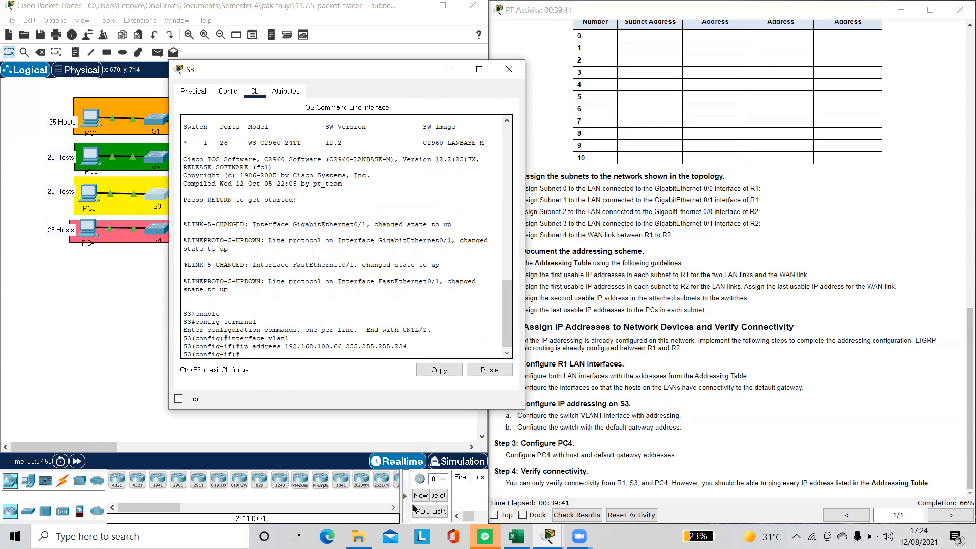
pyautogui.write('no shutdown')
pyautogui.press('Return')
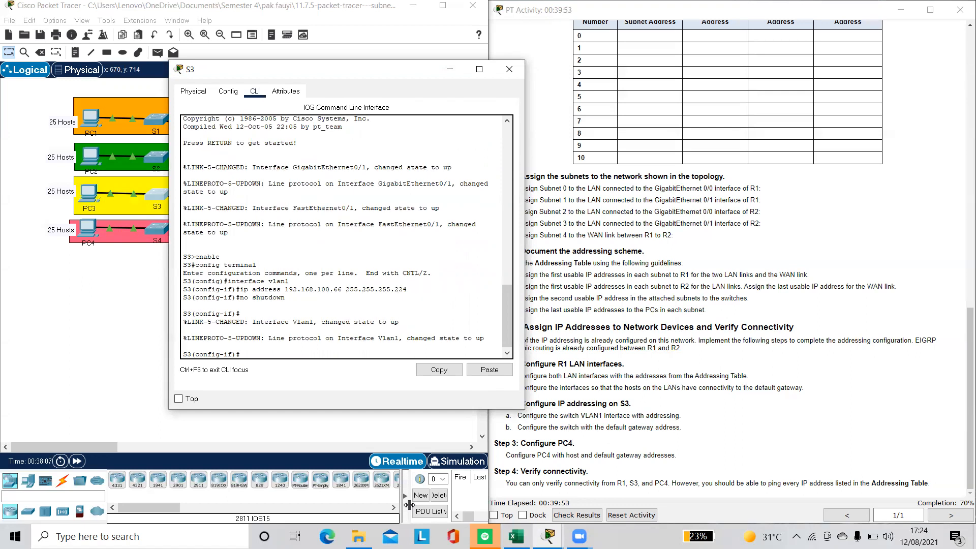
# Set S3's default gateway to 192.168.100.65 from the Excel addressing table with the ip default-gateway command, and close S3's window.
pyautogui.write('ip default-gateway 1')
pyautogui.click(516, 536)
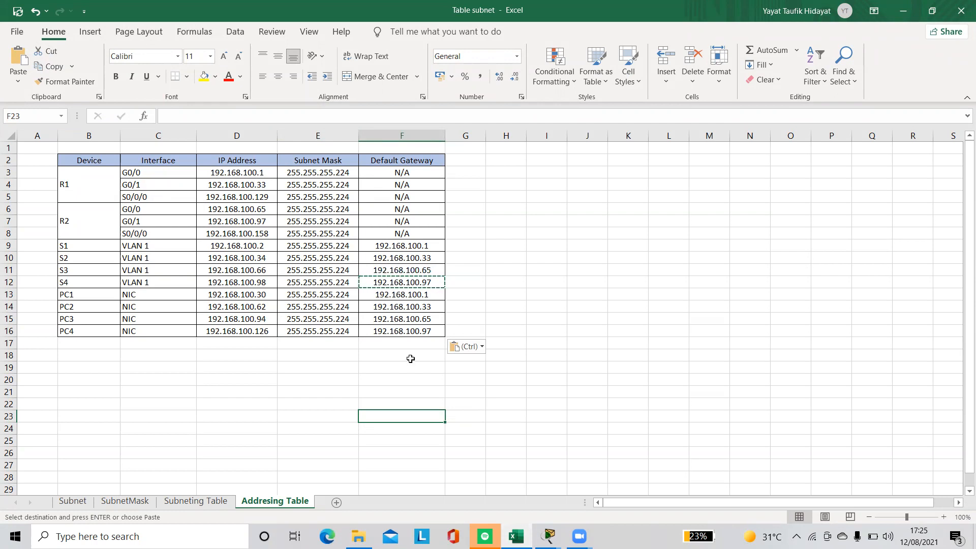
pyautogui.click(516, 537)
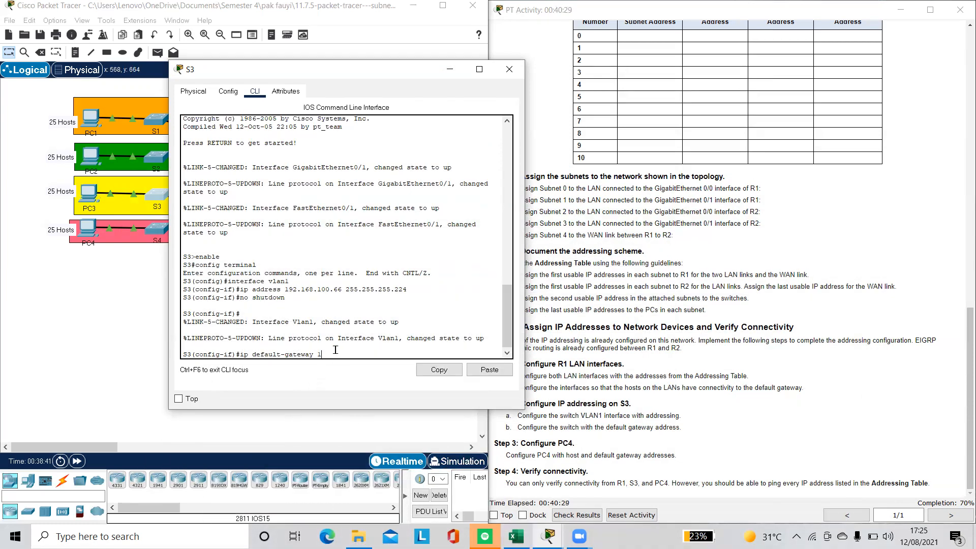
pyautogui.write('92.168.100.6')
pyautogui.write('5')
pyautogui.press('Return')
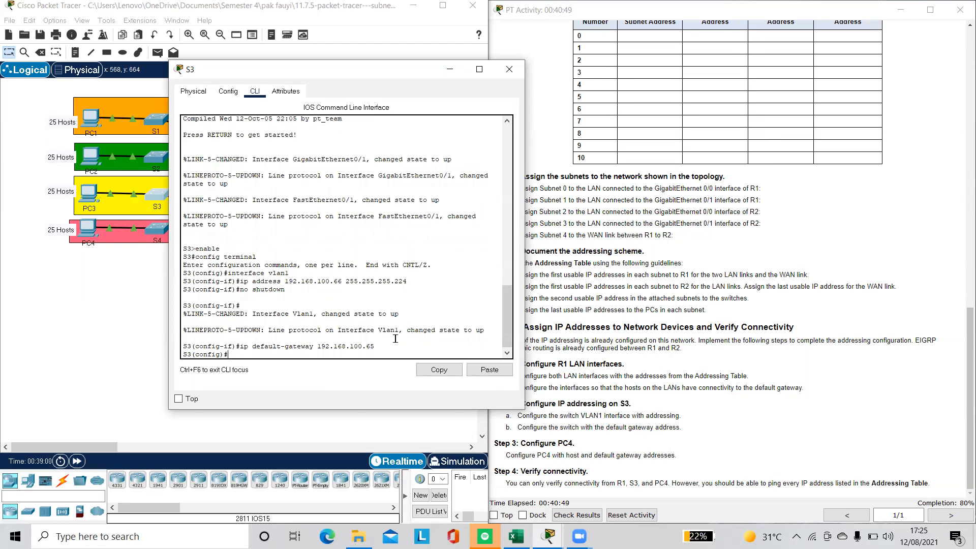
pyautogui.click(510, 69)
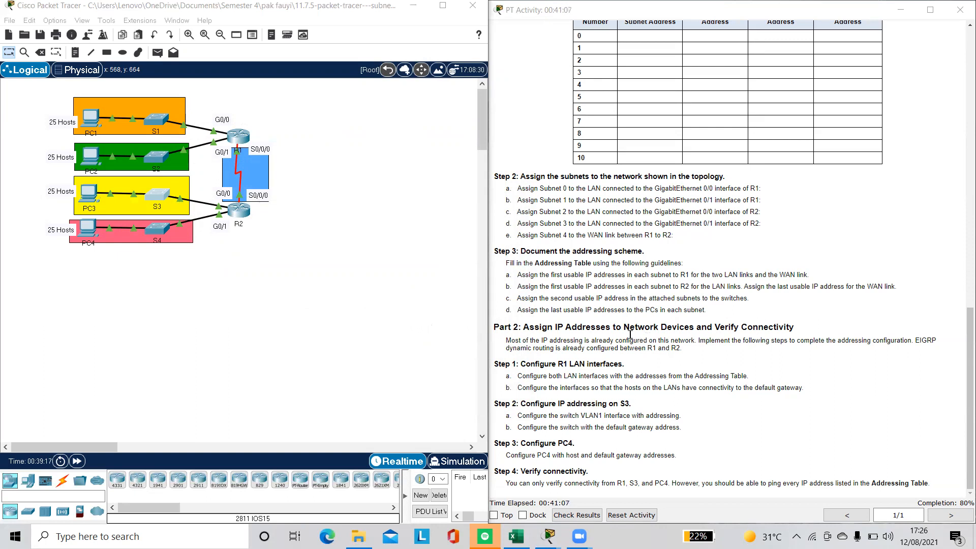
# Open PC4's IP configuration, with its window moved off the activity instructions, ready for a static IPv4 address.
pyautogui.click(86, 229)
pyautogui.click(404, 109)
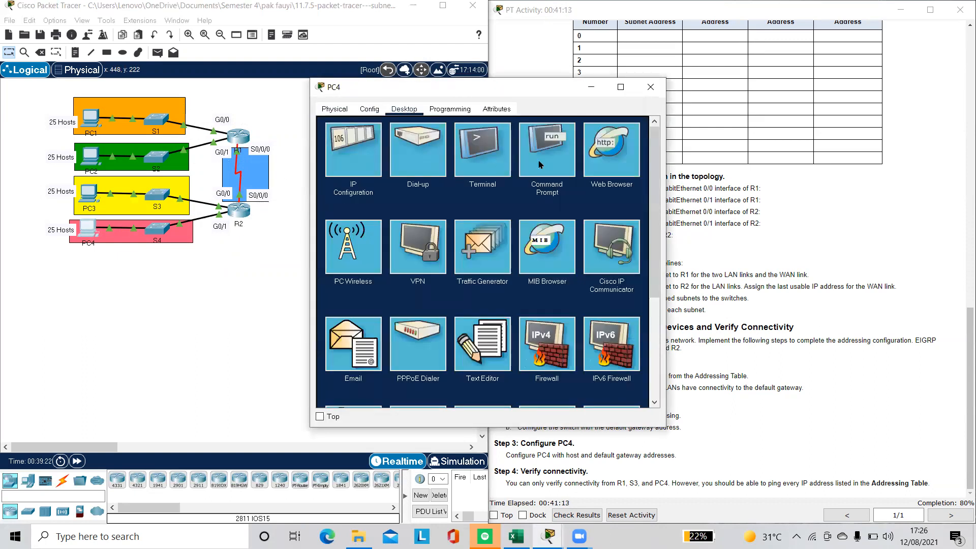
pyautogui.click(347, 155)
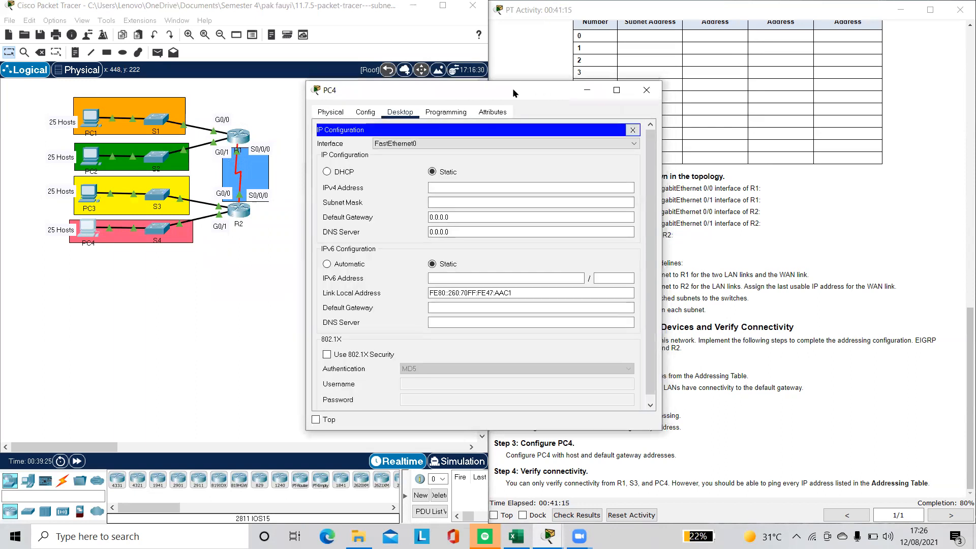
pyautogui.moveTo(512, 88); pyautogui.dragTo(330, 82)
pyautogui.click(265, 180)
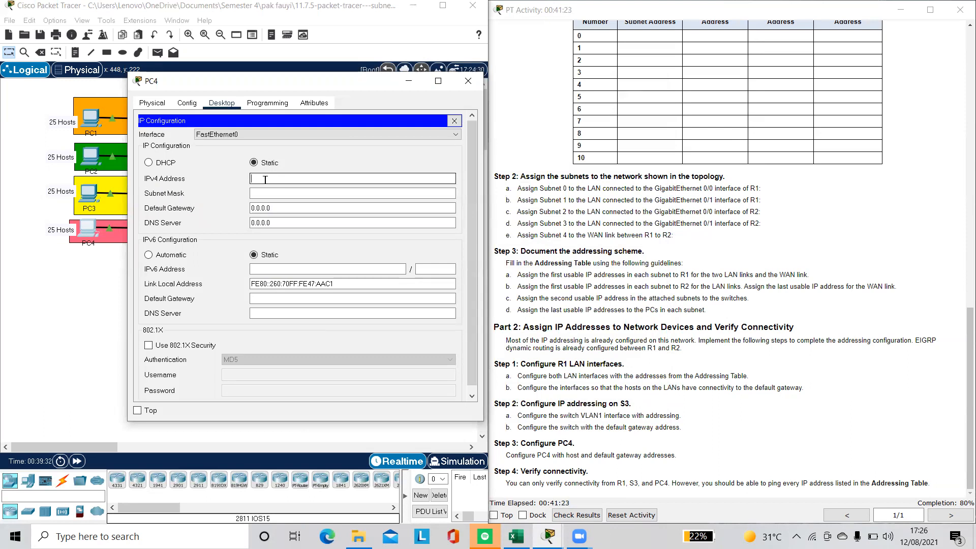
# Set PC4's IPv4 address to 192.168.100.126 with subnet mask 255.255.255.224, as in the Excel addressing table.
pyautogui.click(515, 537)
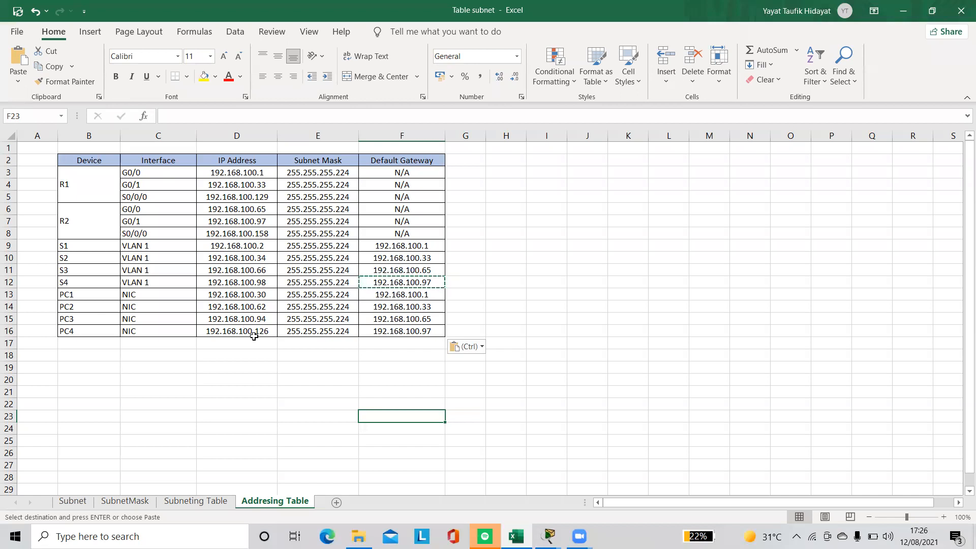
pyautogui.click(507, 532)
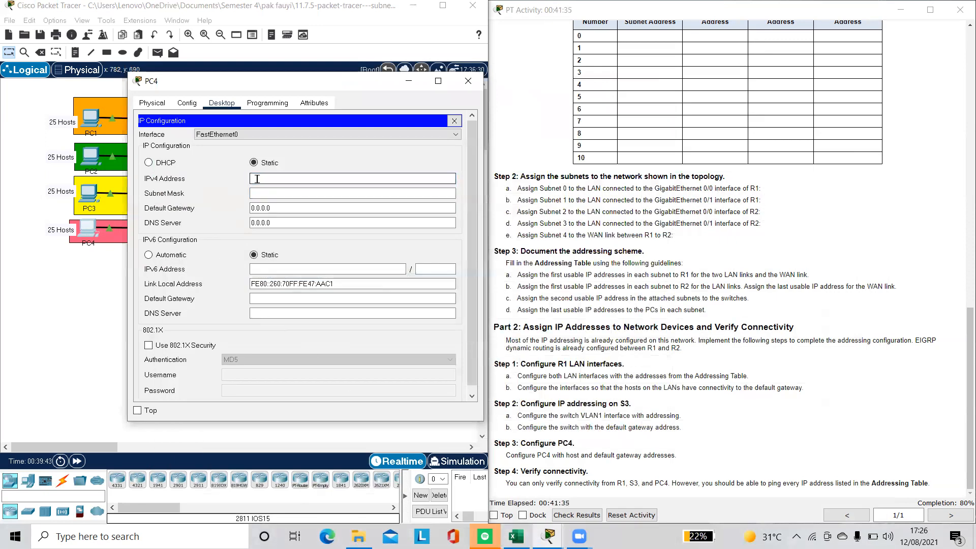
pyautogui.write('2.168.100.126')
pyautogui.click(264, 194)
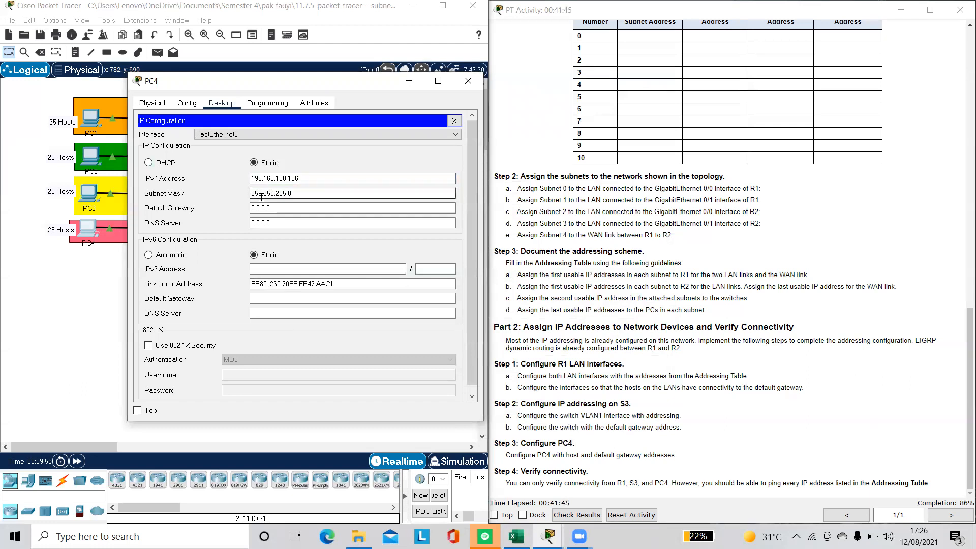
pyautogui.press('BackSpace')
pyautogui.write('224')
# Set PC4's default gateway to 192.168.100.97 from the Excel addressing table, and close PC4's window.
pyautogui.click(300, 206)
pyautogui.press('BackSpace')
pyautogui.press('BackSpace')
pyautogui.press('BackSpace')
pyautogui.press('BackSpace')
pyautogui.press('BackSpace')
pyautogui.press('BackSpace')
pyautogui.press('BackSpace')
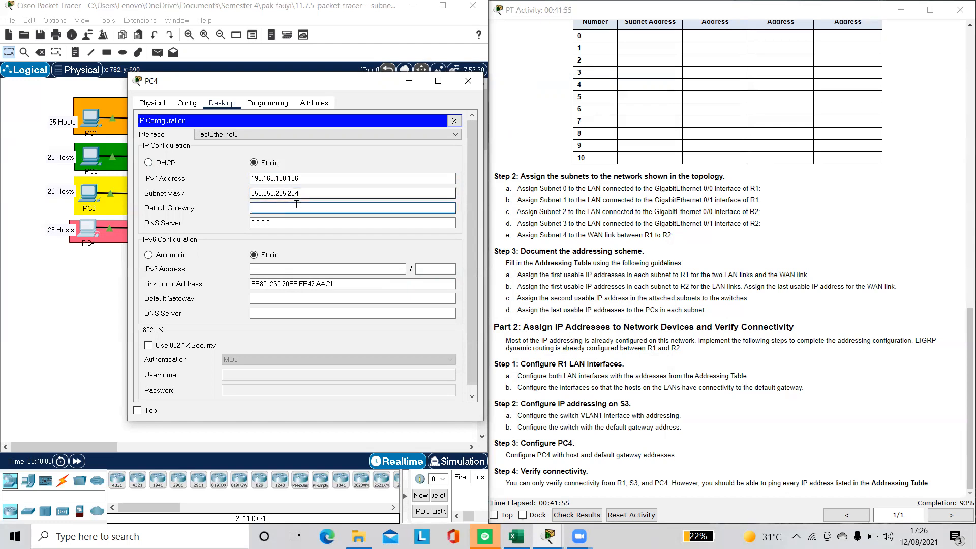
pyautogui.click(516, 536)
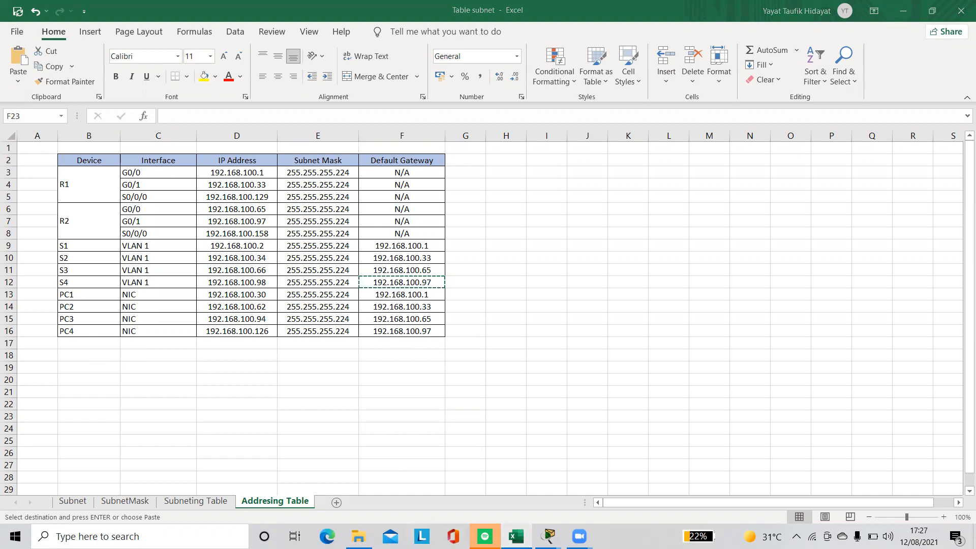
pyautogui.click(549, 536)
pyautogui.click(340, 203)
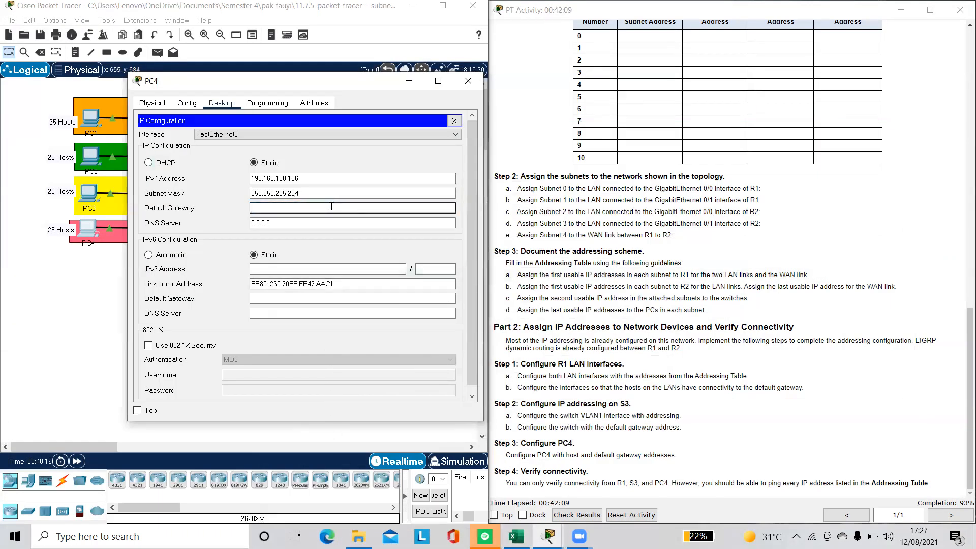
pyautogui.write('92.168.100.97')
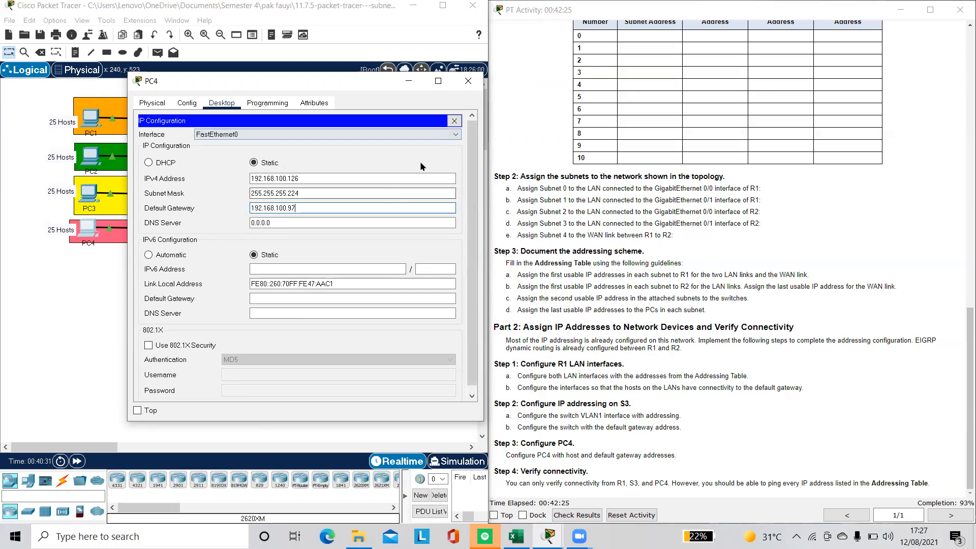
pyautogui.click(470, 87)
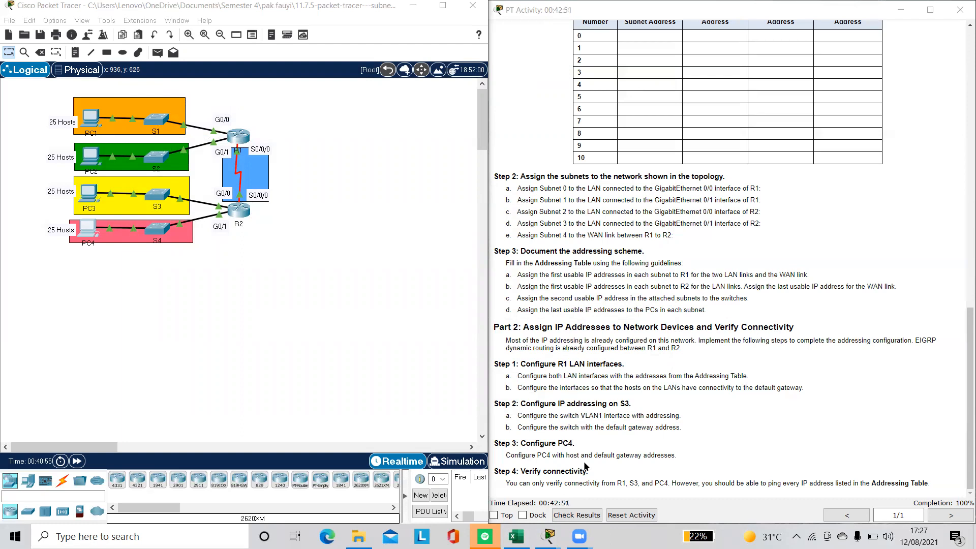
# Start a command prompt on PC4 and ping R1's G0/0 address 192.168.100.1 from the Excel addressing table.
pyautogui.click(90, 228)
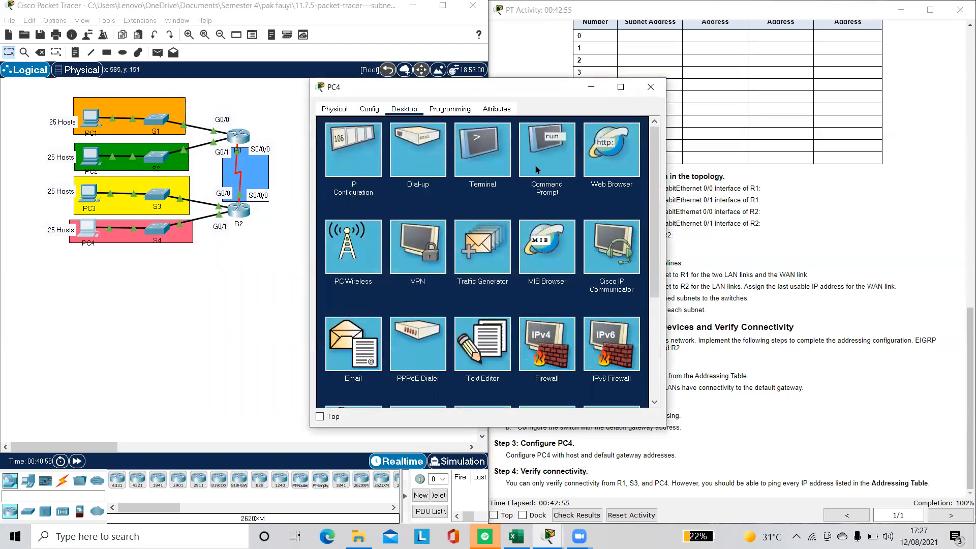
pyautogui.click(536, 169)
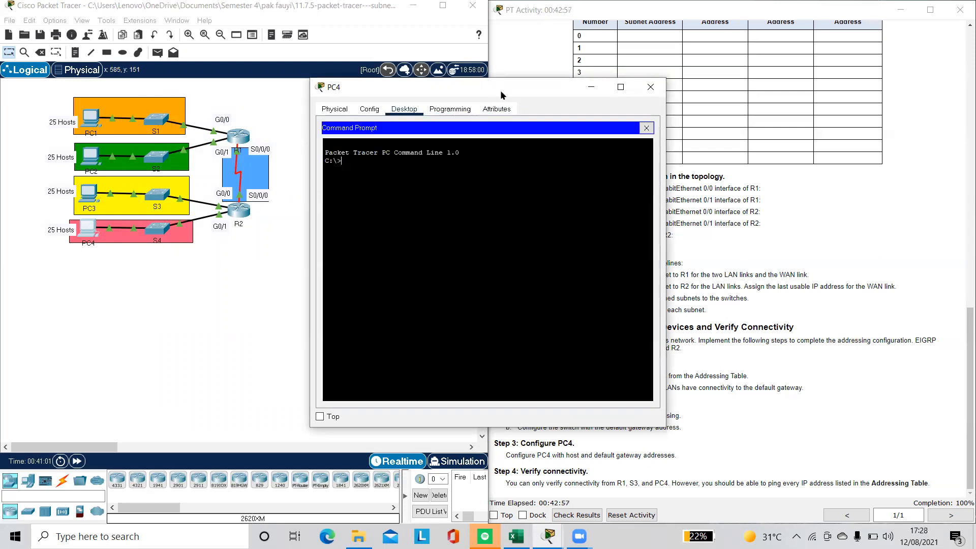
pyautogui.moveTo(496, 92); pyautogui.dragTo(309, 83)
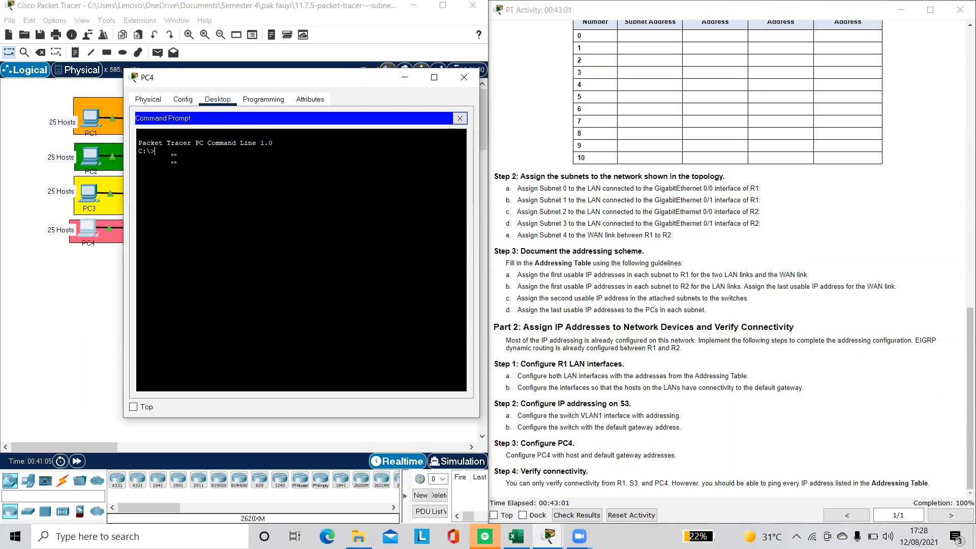
pyautogui.write('ping')
pyautogui.click(516, 537)
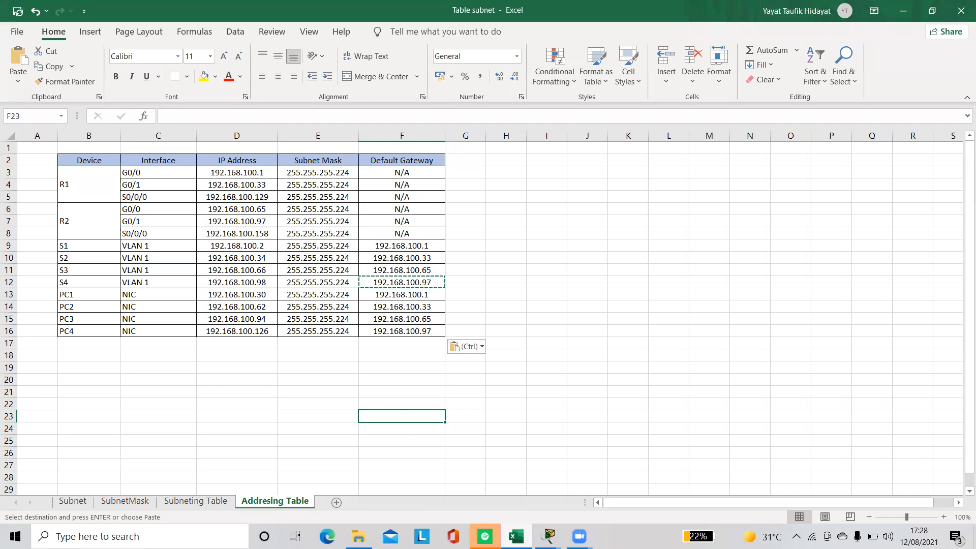
pyautogui.hotkey('alt', 'Tab')
pyautogui.write('192.16')
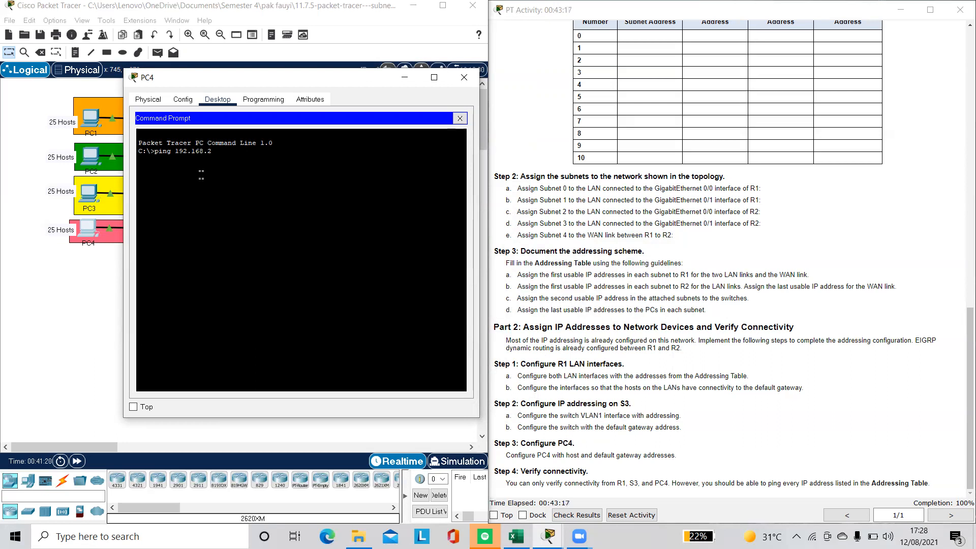
pyautogui.write('8.100.1')
pyautogui.press('Return')
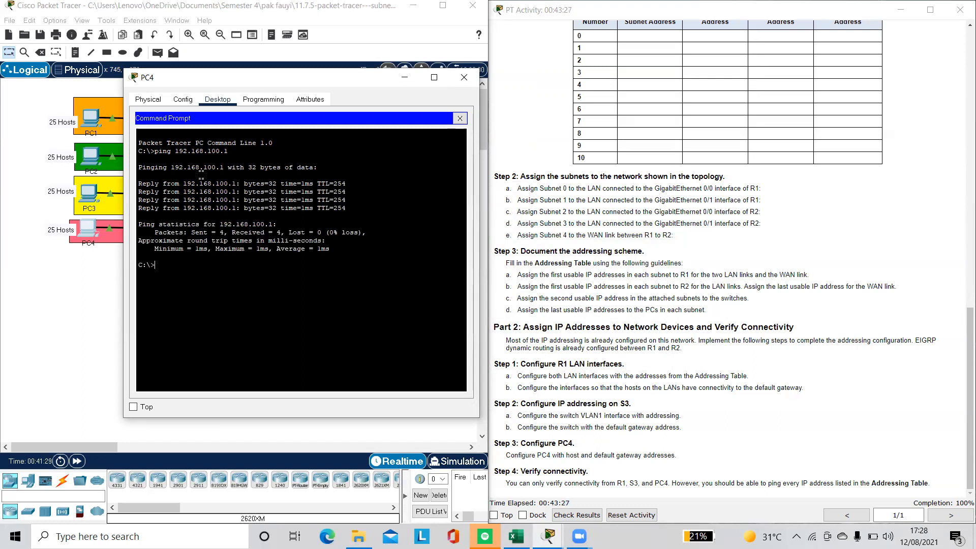
# Ping R2's G0/0 address 192.168.100.65 from PC4, taking the address from the Excel addressing table.
pyautogui.write('ping')
pyautogui.press('BackSpace')
pyautogui.press('BackSpace')
pyautogui.press('BackSpace')
pyautogui.write('ng')
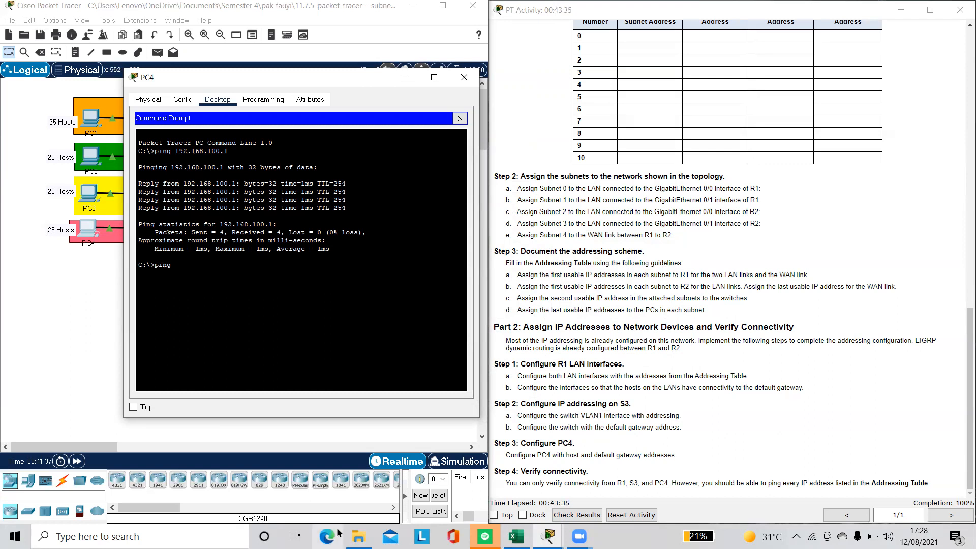
pyautogui.click(516, 536)
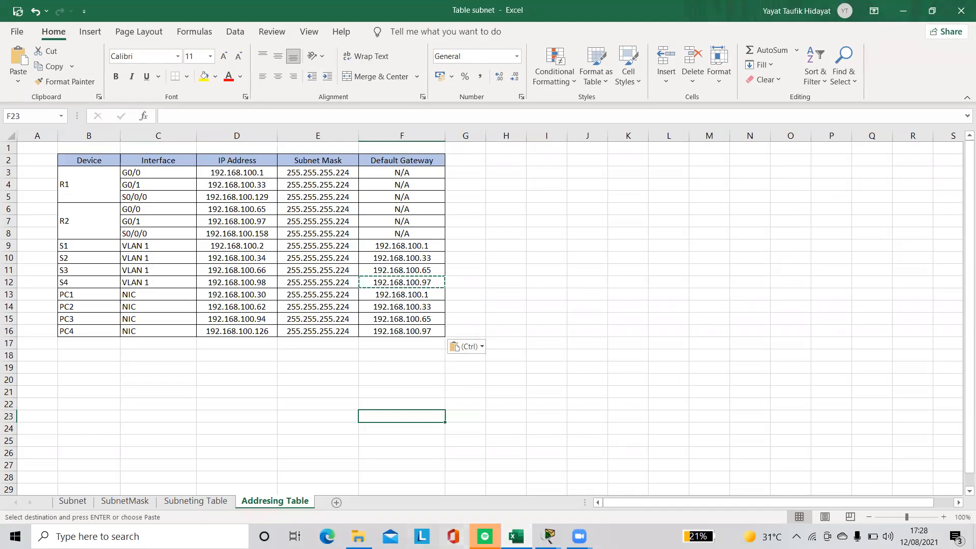
pyautogui.hotkey('alt', 'Tab')
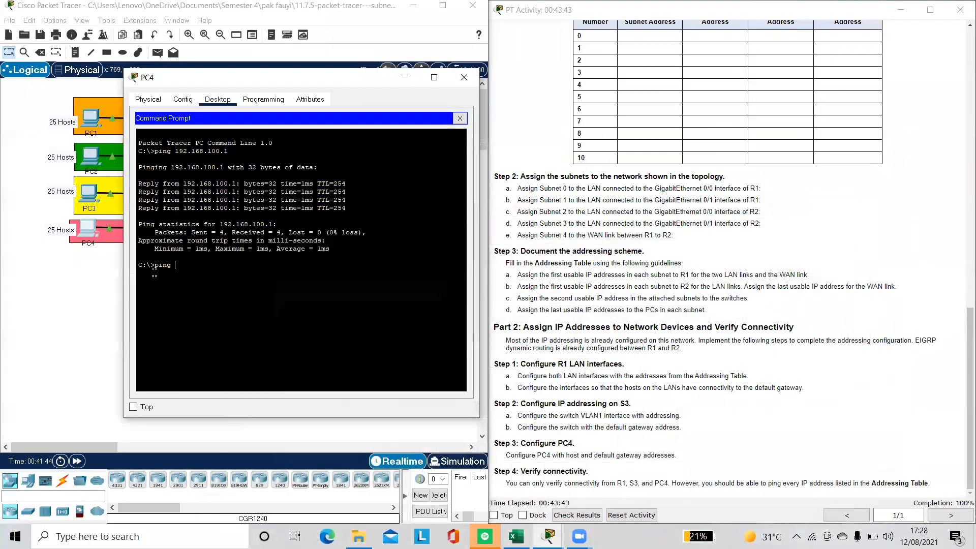
pyautogui.write('192.168.100.65')
pyautogui.press('Return')
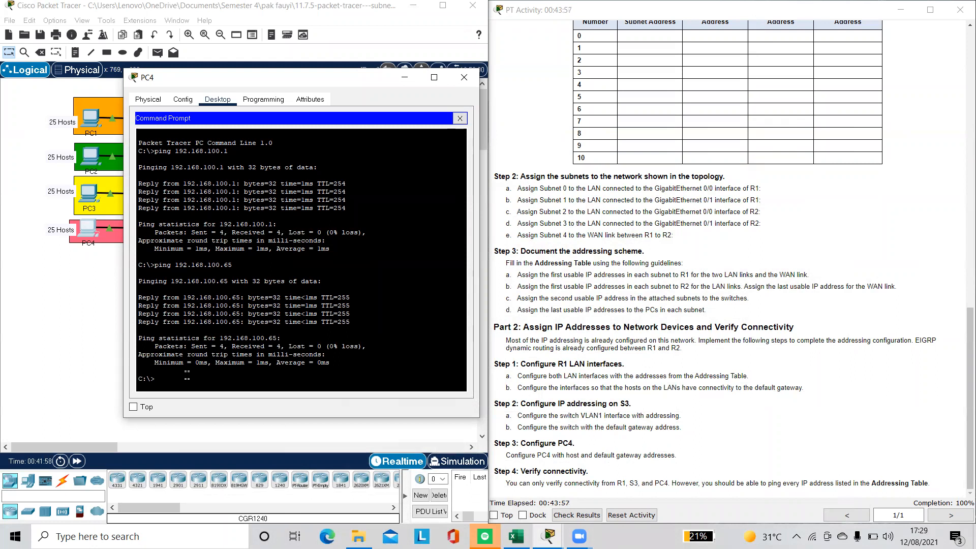
# Ping PC1 at 192.168.100.30 from PC4, looking up its address in the Excel addressing table.
pyautogui.write('ping 192.168.100')
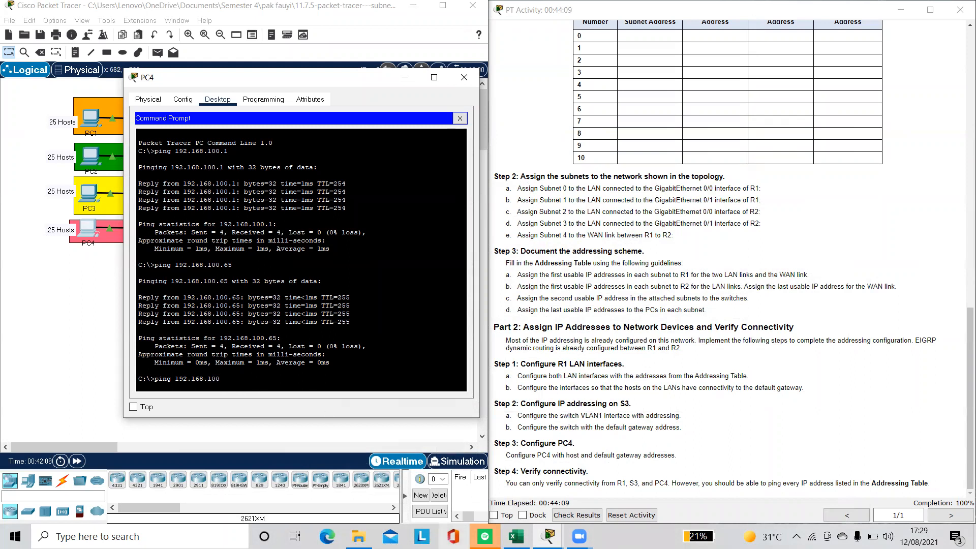
pyautogui.click(516, 537)
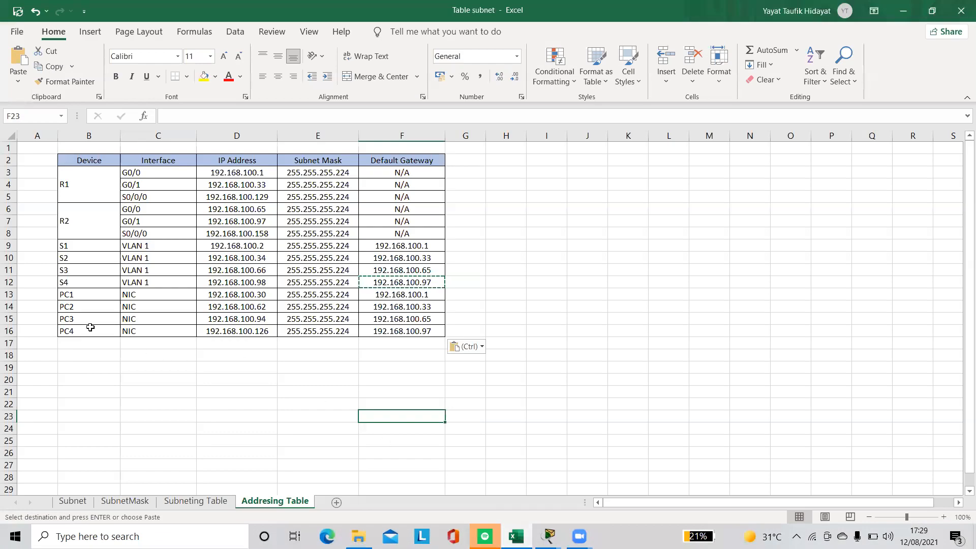
pyautogui.write('x')
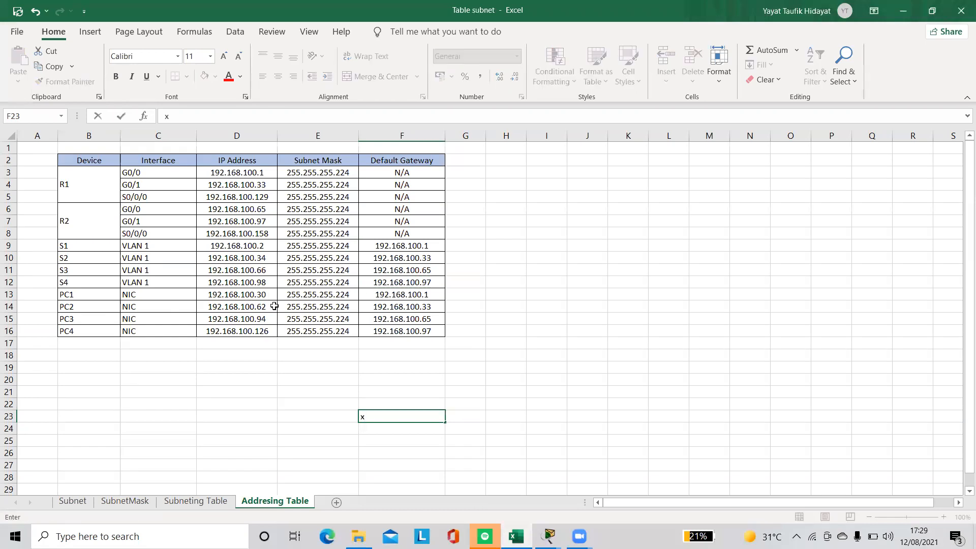
pyautogui.press('BackSpace')
pyautogui.hotkey('alt', 'Tab')
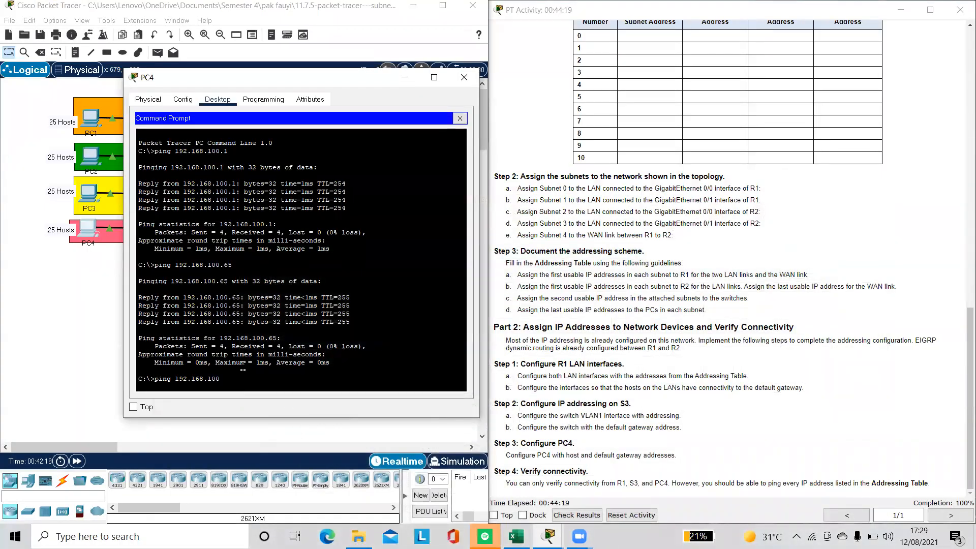
pyautogui.write('30')
pyautogui.press('Return')
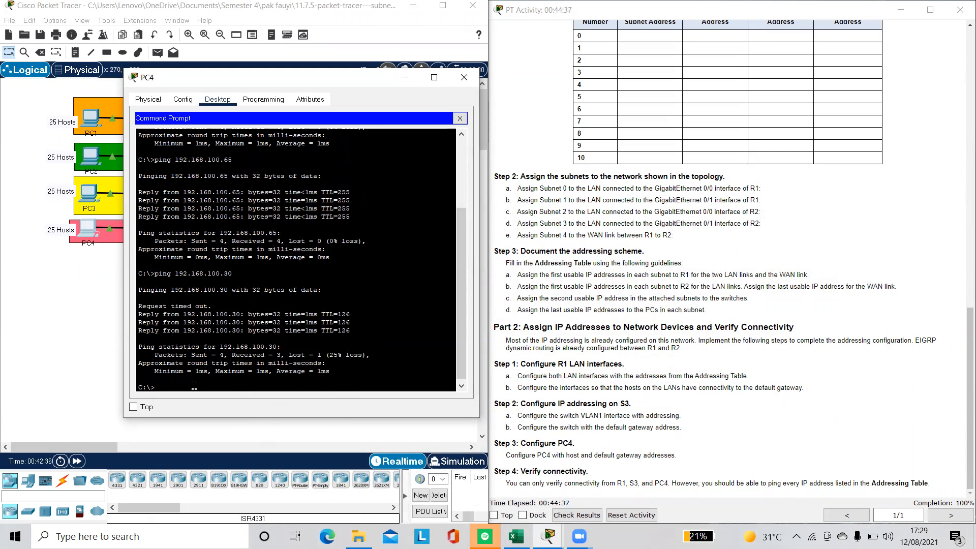
# Ping PC2 at 192.168.100.62 from PC4, looking up its address in the Excel addressing table.
pyautogui.write('ping')
pyautogui.write('192.168.100.')
pyautogui.click(515, 536)
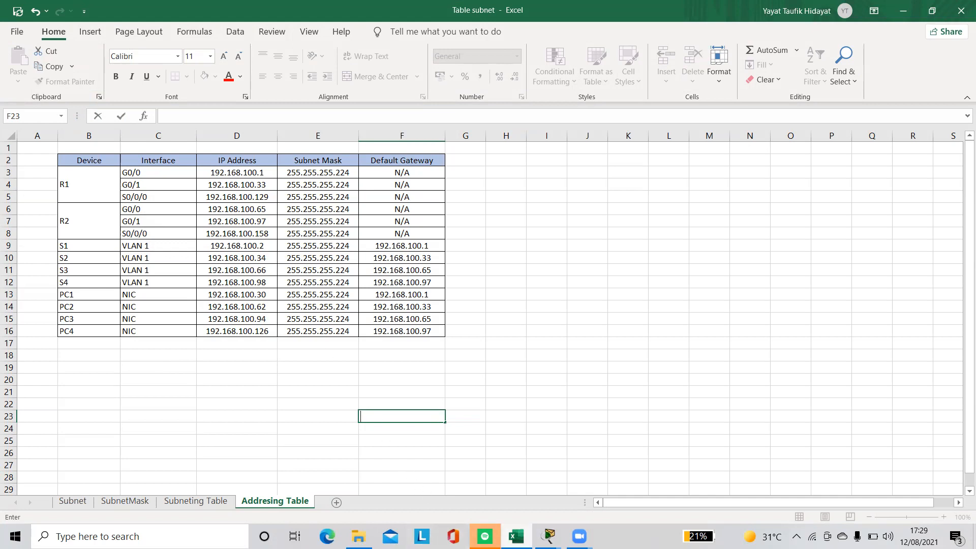
pyautogui.click(549, 536)
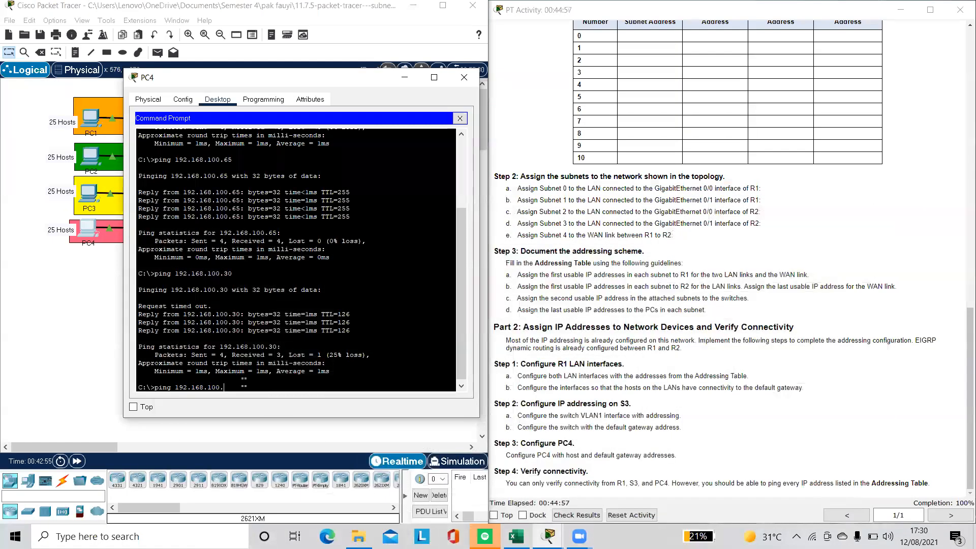
pyautogui.write('62')
pyautogui.press('Return')
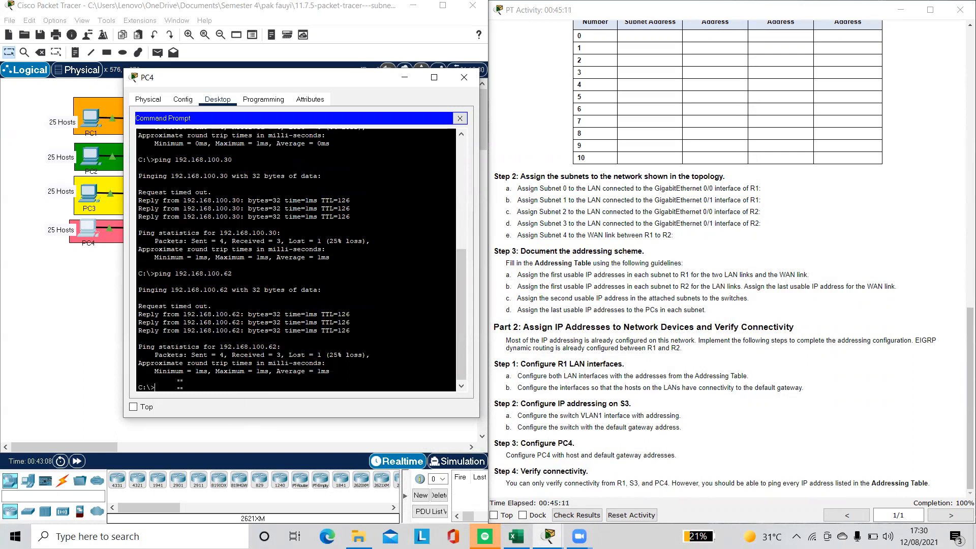
# Ping PC3 at 192.168.100.94 from PC4, looking up its address in the Excel addressing table.
pyautogui.write('pin')
pyautogui.press('BackSpace')
pyautogui.press('BackSpace')
pyautogui.press('BackSpace')
pyautogui.press('BackSpace')
pyautogui.write('ing 192.168.100.')
pyautogui.hotkey('alt', 'Tab')
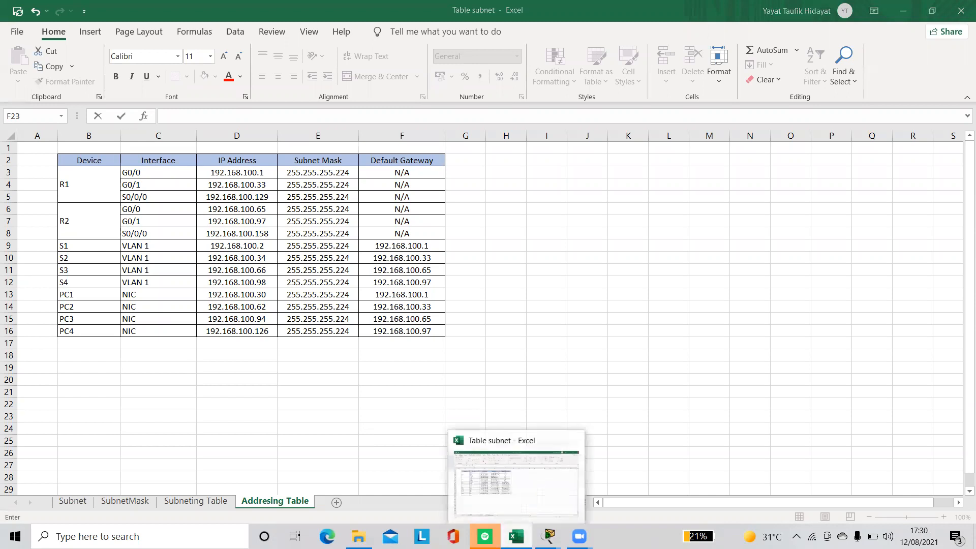
pyautogui.click(516, 536)
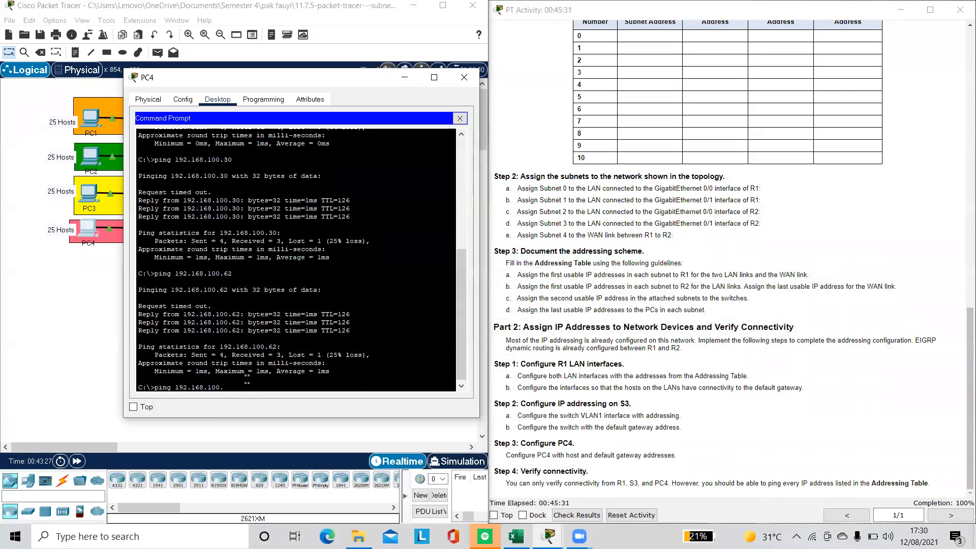
pyautogui.write('94')
pyautogui.press('Return')
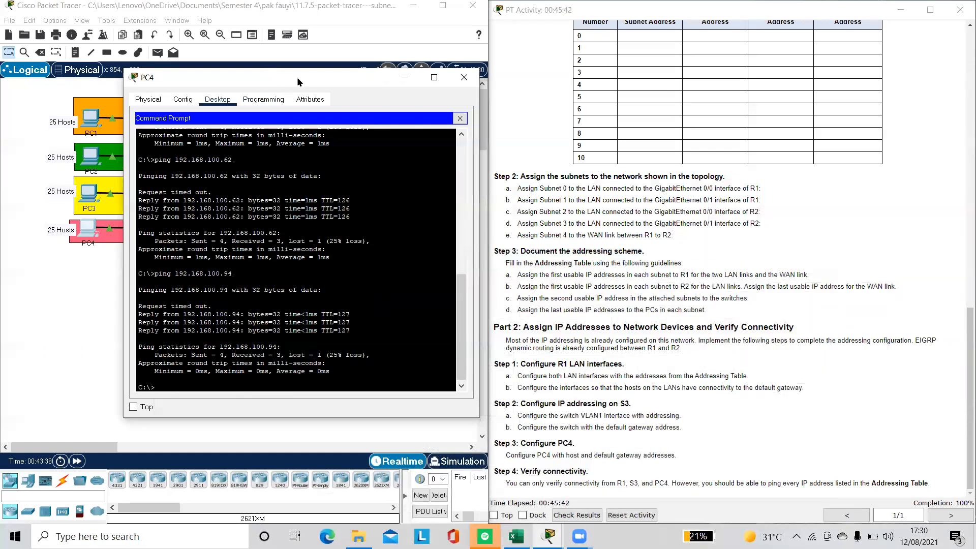
# Close PC4's window and return to the earlier part of the activity instructions.
pyautogui.moveTo(296, 78); pyautogui.dragTo(466, 64)
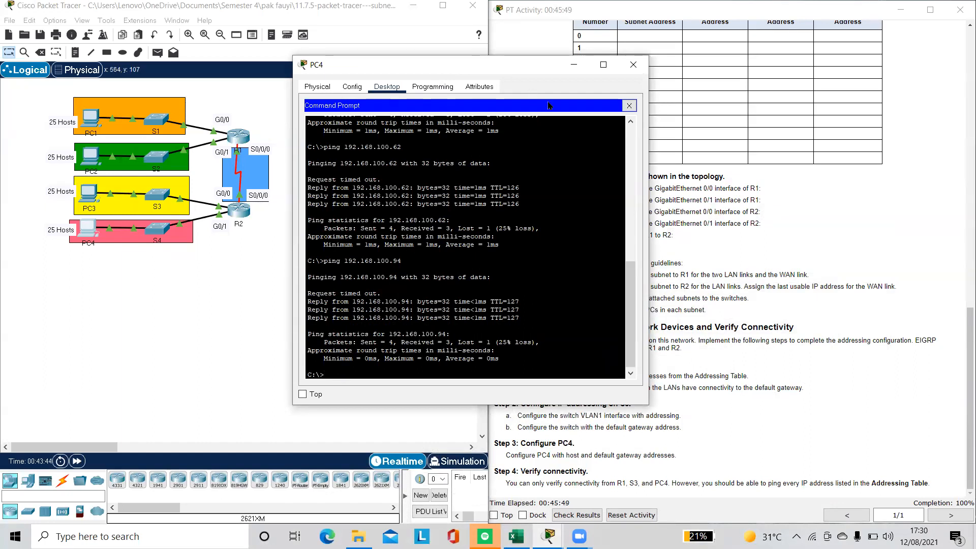
pyautogui.click(630, 64)
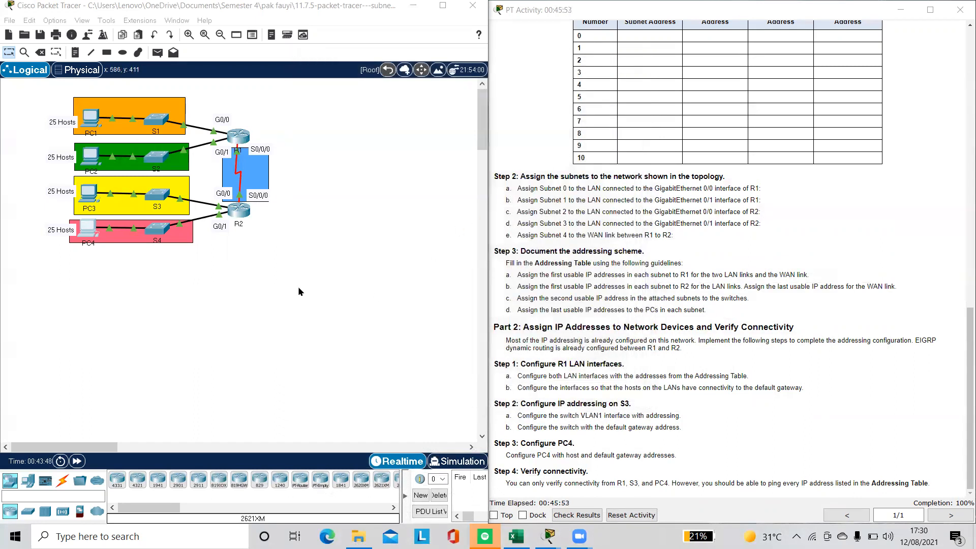
pyautogui.scroll(20, 696, 394)
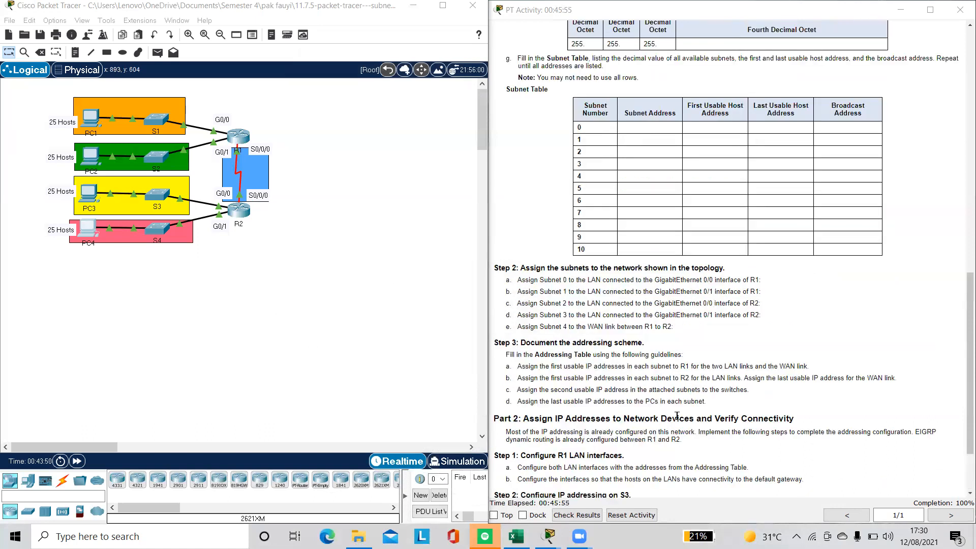